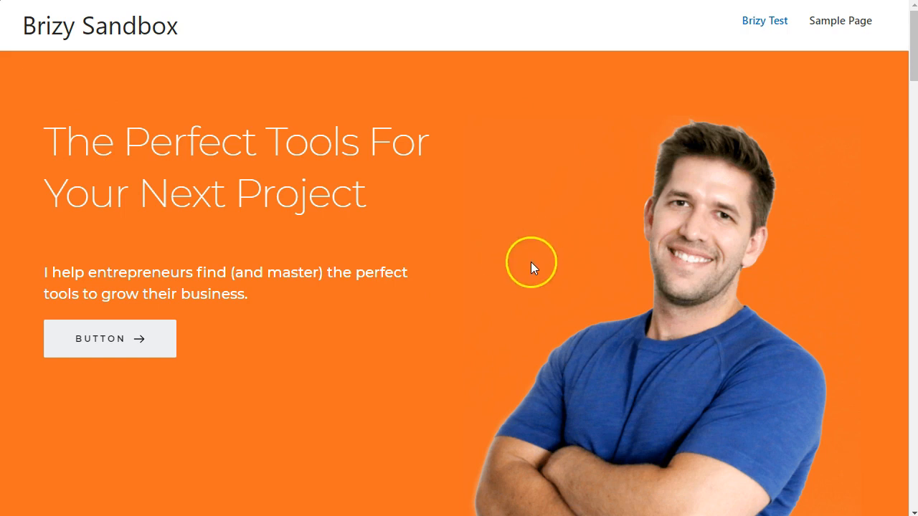
Step: Examine the Brizy Sandbox page from the hero through the feature, posts and question sections to the footer form
{"action": "scroll", "coordinate": [534, 268], "scroll_direction": "down", "scroll_amount": 2}
{"action": "scroll", "coordinate": [523, 265], "scroll_direction": "down", "scroll_amount": 5}
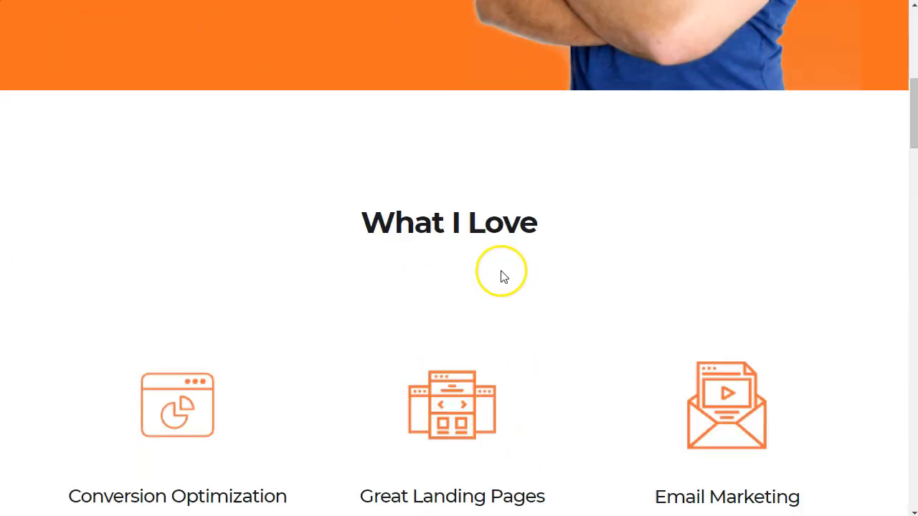
{"action": "left_click_drag", "start_coordinate": [364, 219], "coordinate": [576, 221]}
{"action": "left_click", "coordinate": [575, 223]}
{"action": "scroll", "coordinate": [576, 223], "scroll_direction": "down", "scroll_amount": 10}
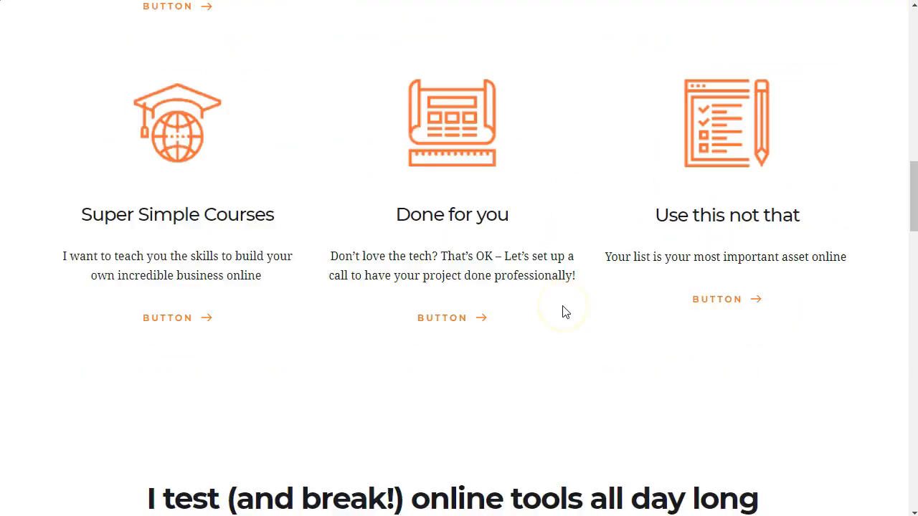
{"action": "scroll", "coordinate": [566, 312], "scroll_direction": "down", "scroll_amount": 9}
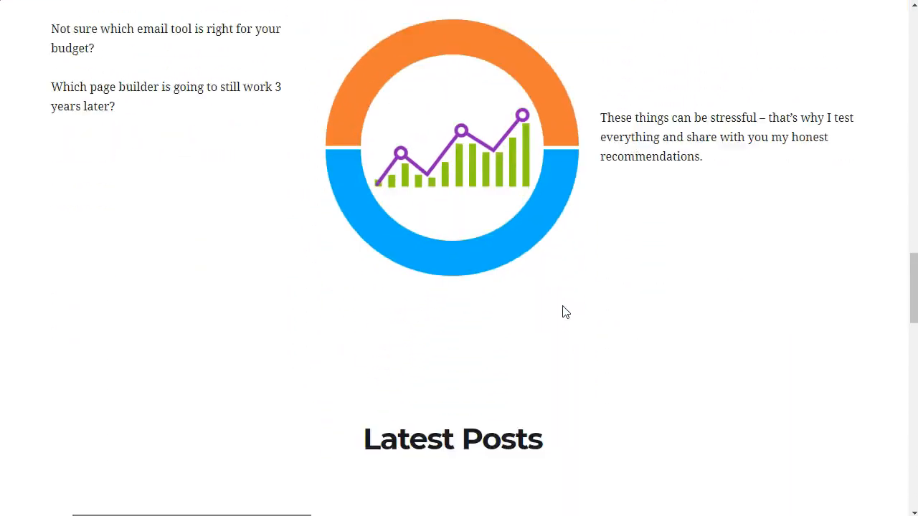
{"action": "scroll", "coordinate": [566, 312], "scroll_direction": "down", "scroll_amount": 9}
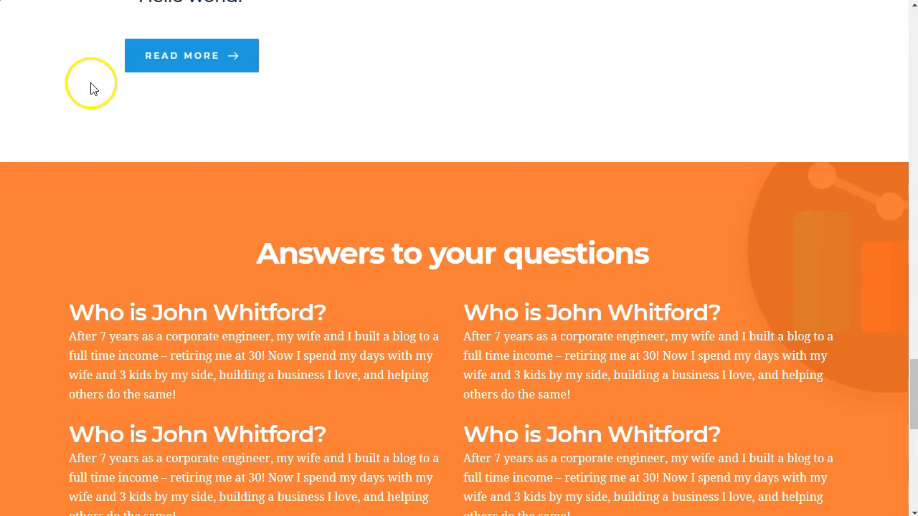
{"action": "scroll", "coordinate": [526, 211], "scroll_direction": "down", "scroll_amount": 6}
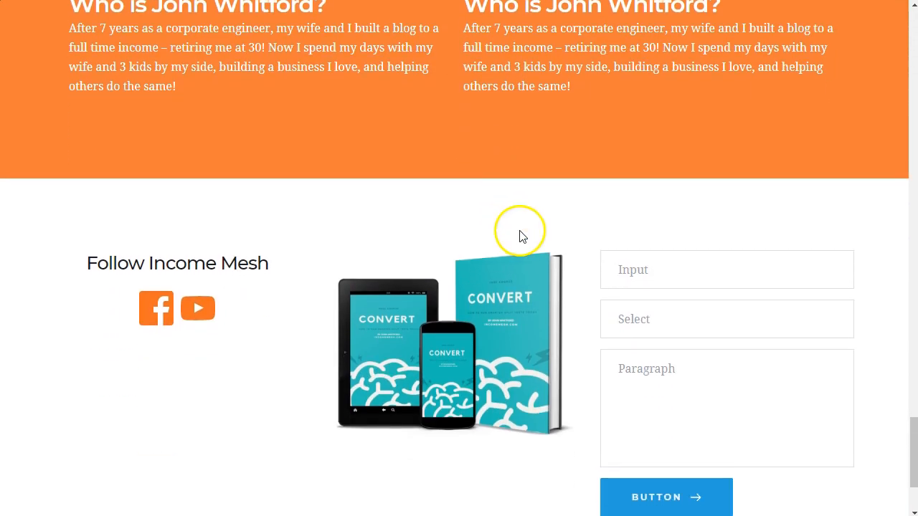
{"action": "scroll", "coordinate": [825, 171], "scroll_direction": "up", "scroll_amount": 4}
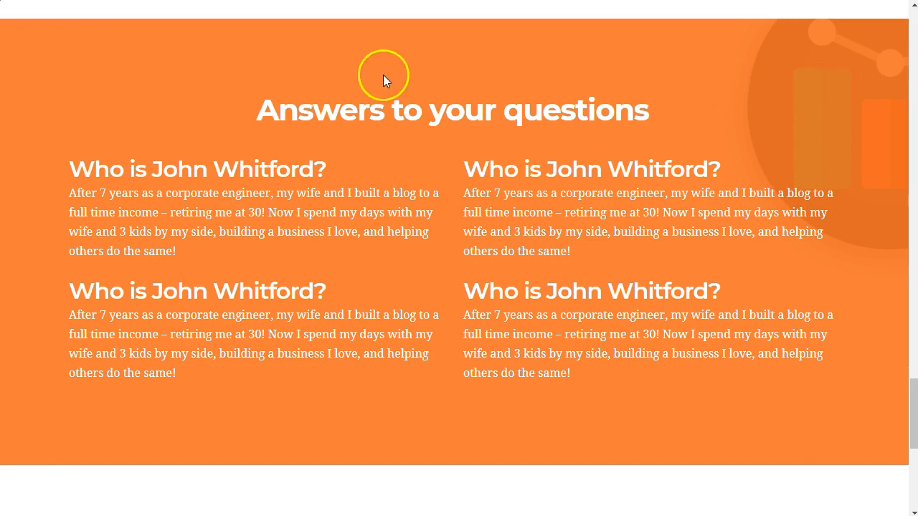
{"action": "scroll", "coordinate": [577, 165], "scroll_direction": "down", "scroll_amount": 6}
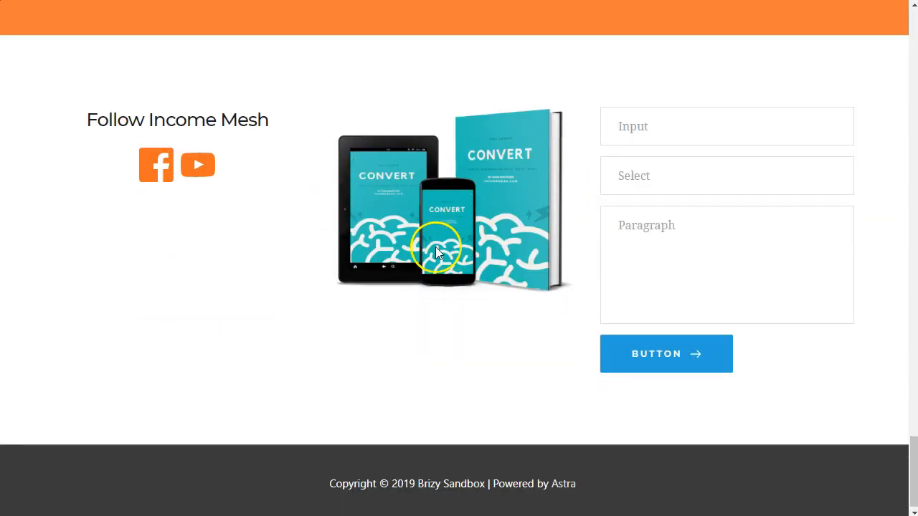
{"action": "scroll", "coordinate": [481, 364], "scroll_direction": "up", "scroll_amount": 20}
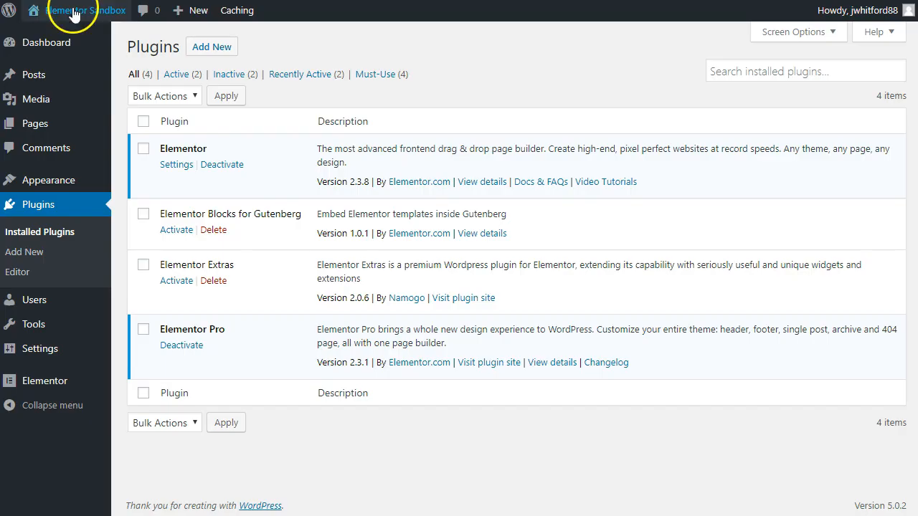
Step: View the Elementor Sandbox front page and check the site's installed plugins from its dashboard
{"action": "mouse_move", "coordinate": [68, 10]}
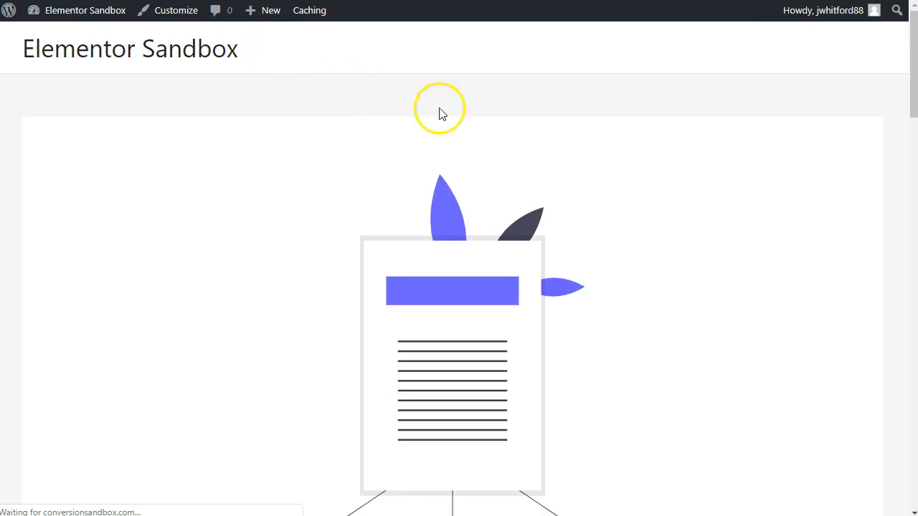
{"action": "scroll", "coordinate": [453, 152], "scroll_direction": "down", "scroll_amount": 8}
{"action": "scroll", "coordinate": [453, 149], "scroll_direction": "up", "scroll_amount": 8}
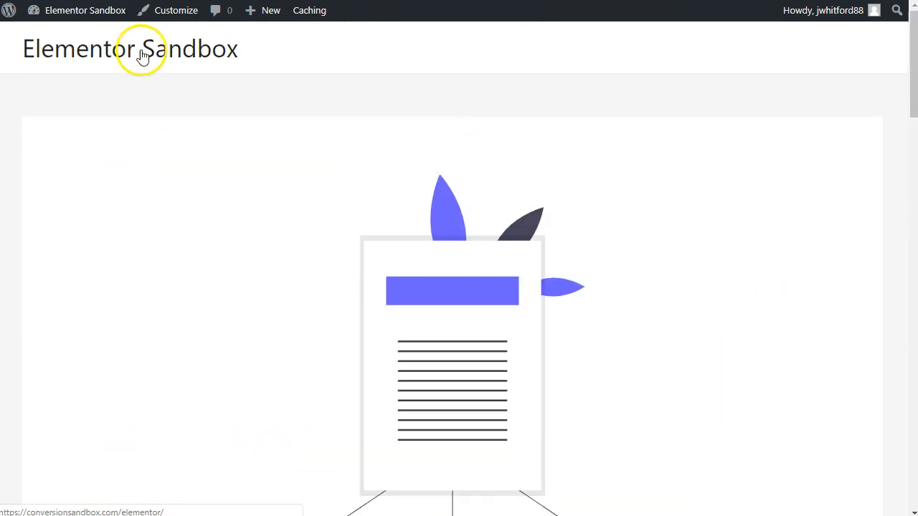
{"action": "mouse_move", "coordinate": [80, 16]}
{"action": "left_click", "coordinate": [76, 33]}
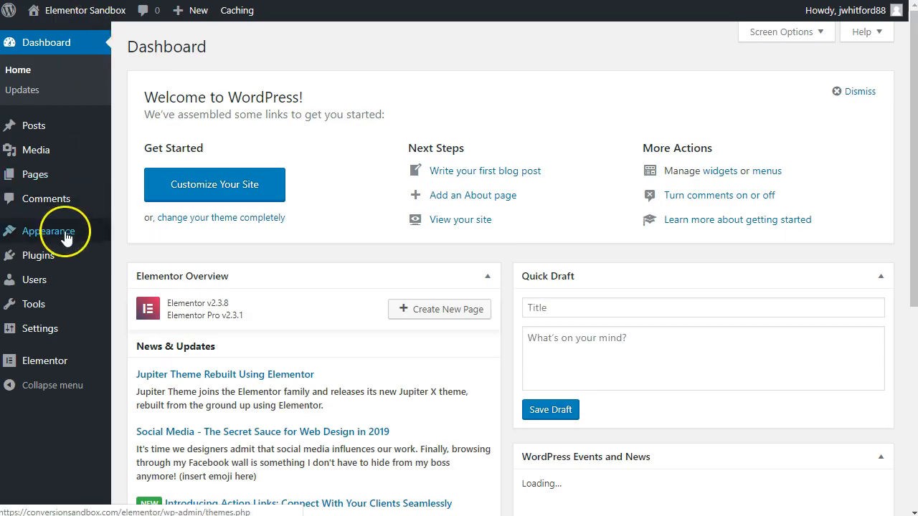
{"action": "mouse_move", "coordinate": [62, 252]}
{"action": "left_click", "coordinate": [144, 258]}
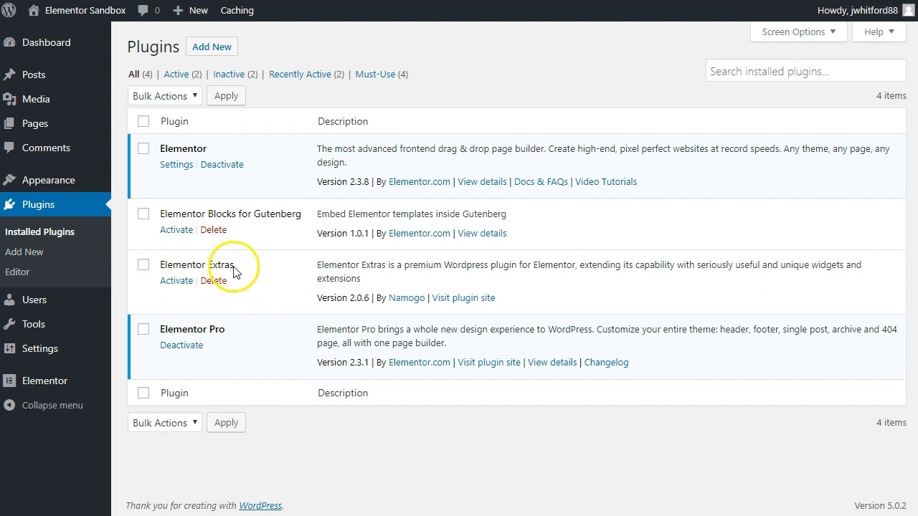
Step: Create a new page and set its template to Elementor Full Width
{"action": "mouse_move", "coordinate": [195, 13]}
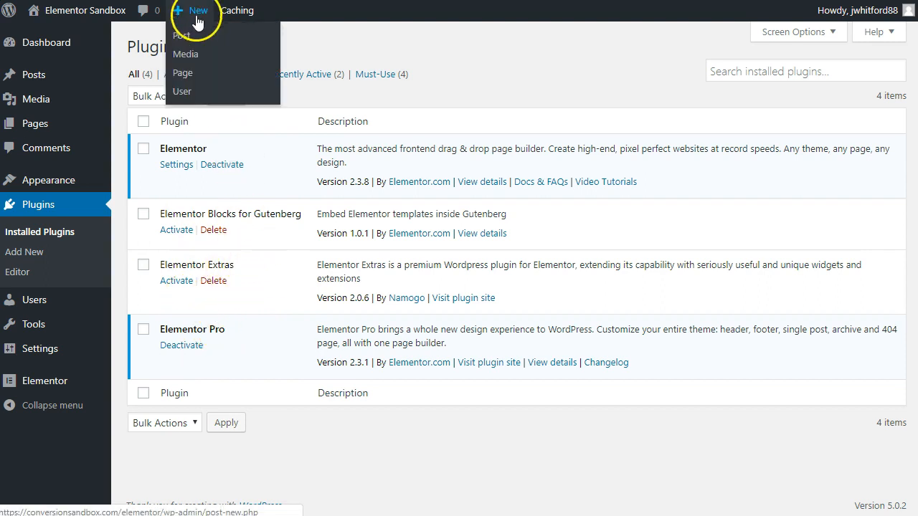
{"action": "left_click", "coordinate": [188, 74]}
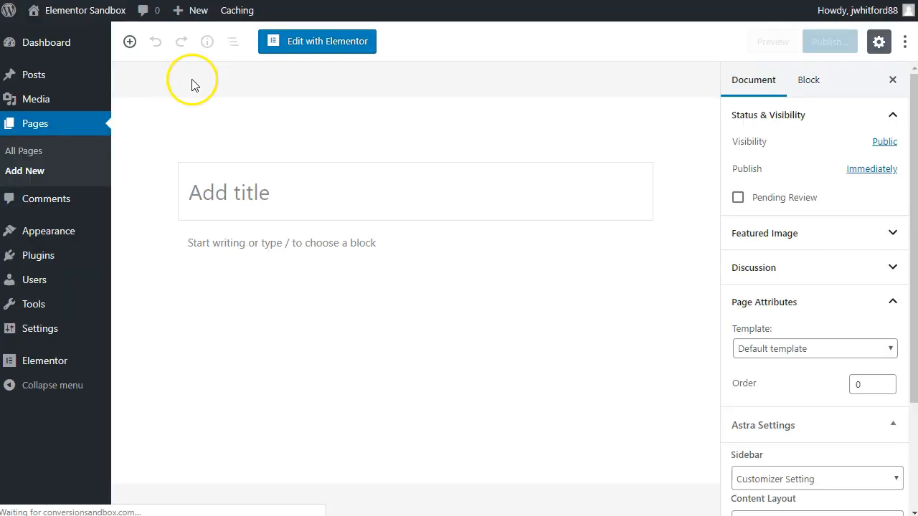
{"action": "left_click", "coordinate": [292, 187]}
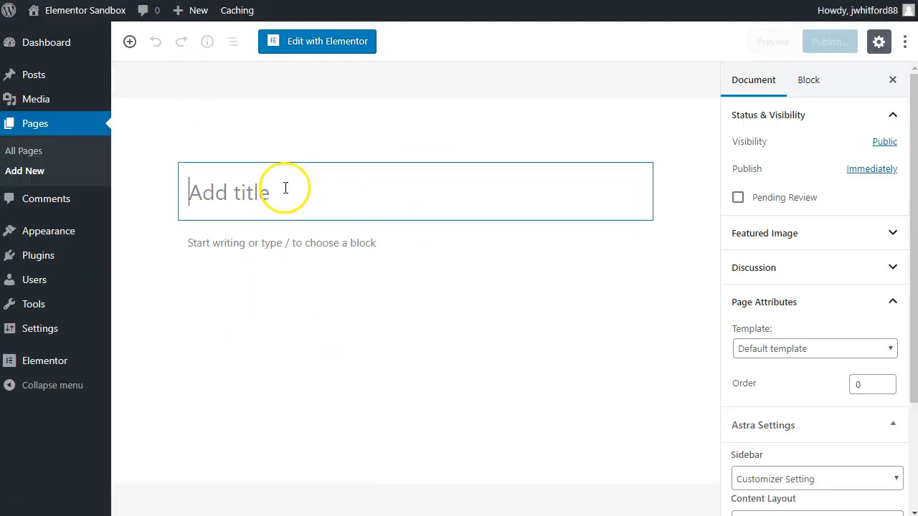
{"action": "left_click", "coordinate": [773, 84]}
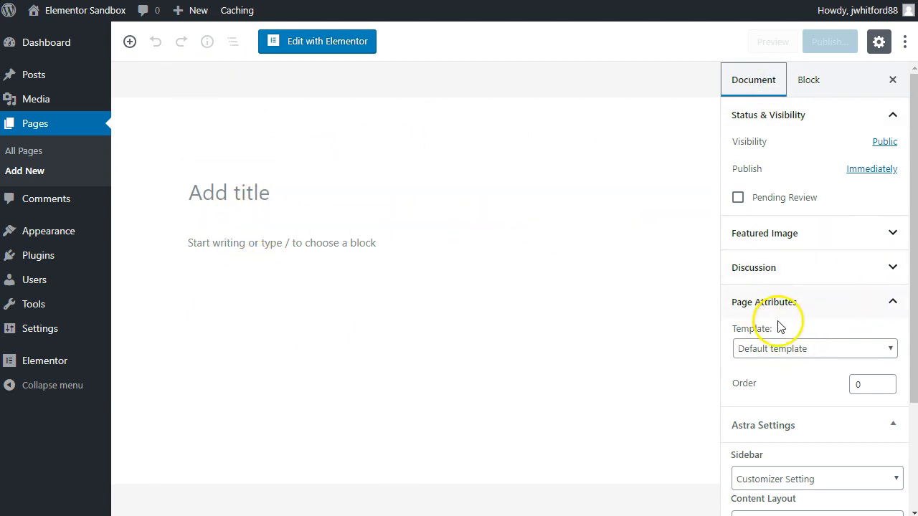
{"action": "left_click", "coordinate": [771, 349]}
{"action": "left_click", "coordinate": [763, 396]}
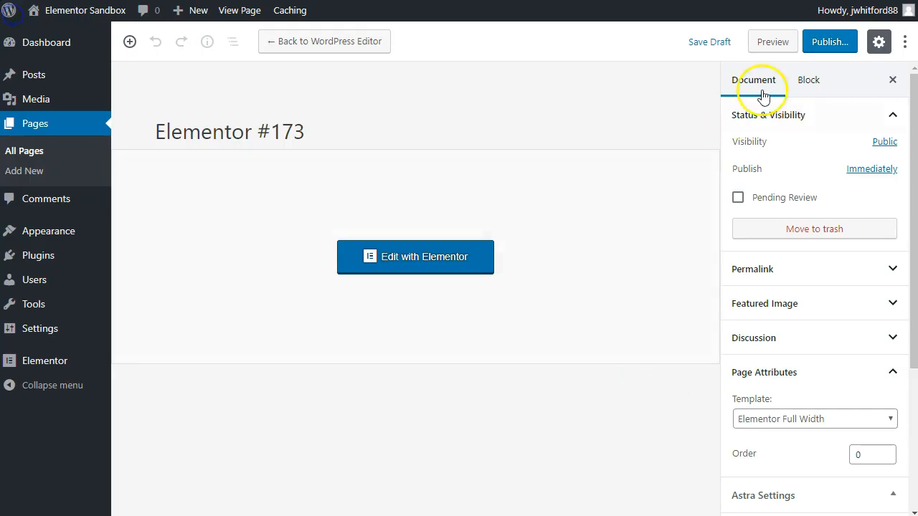
Step: Publish the new page and open it in the Elementor editor from its live view
{"action": "left_click", "coordinate": [827, 41]}
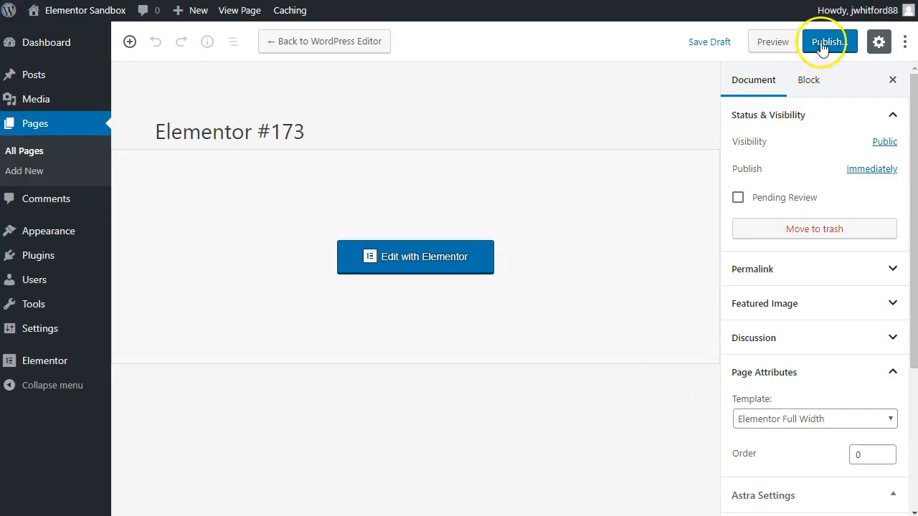
{"action": "left_click", "coordinate": [832, 43]}
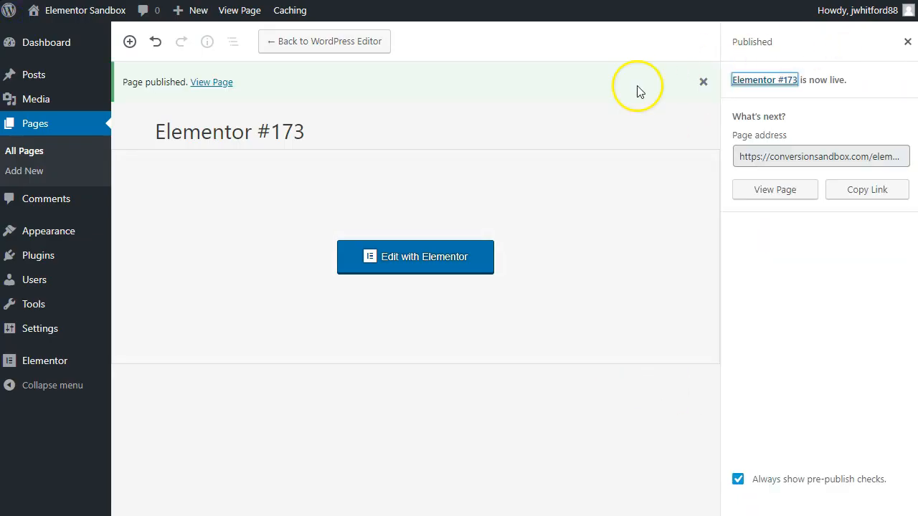
{"action": "left_click", "coordinate": [226, 84]}
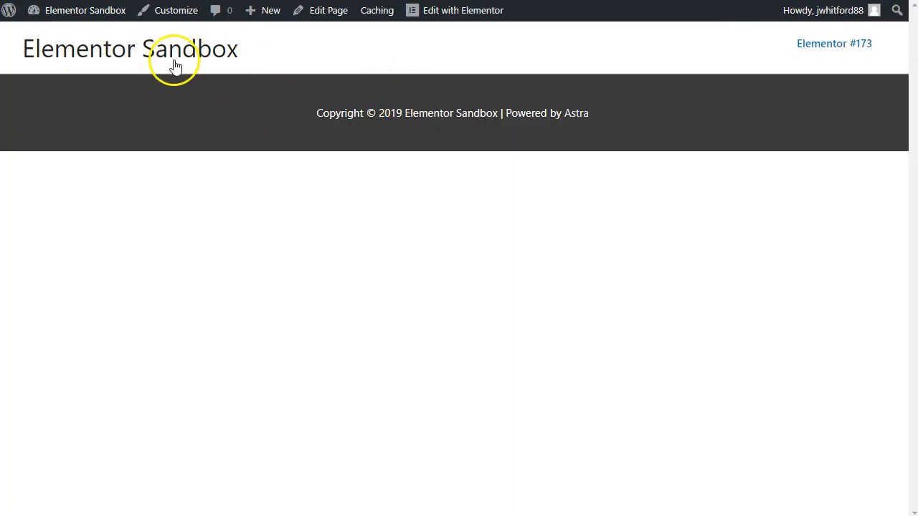
{"action": "left_click", "coordinate": [444, 22]}
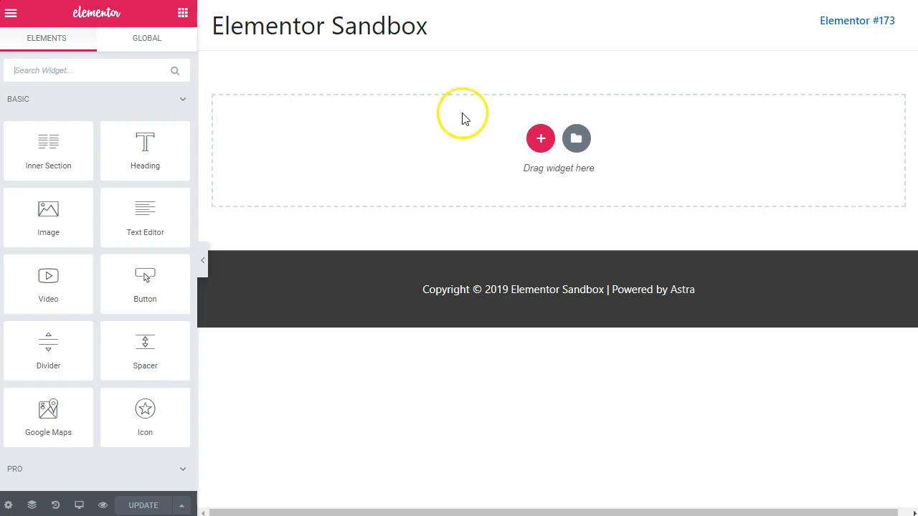
Step: Add a section with two equal columns and give it a classic background with colour #f76c3a
{"action": "left_click", "coordinate": [539, 138]}
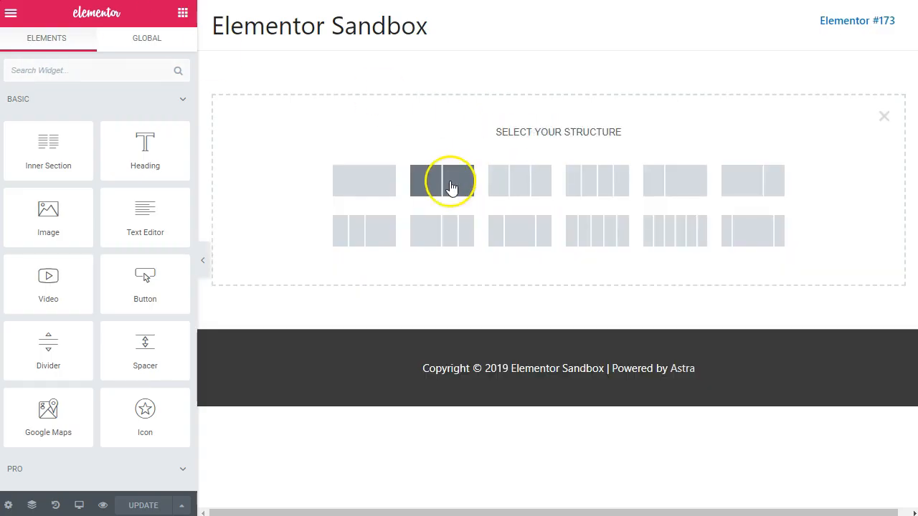
{"action": "left_click", "coordinate": [451, 184]}
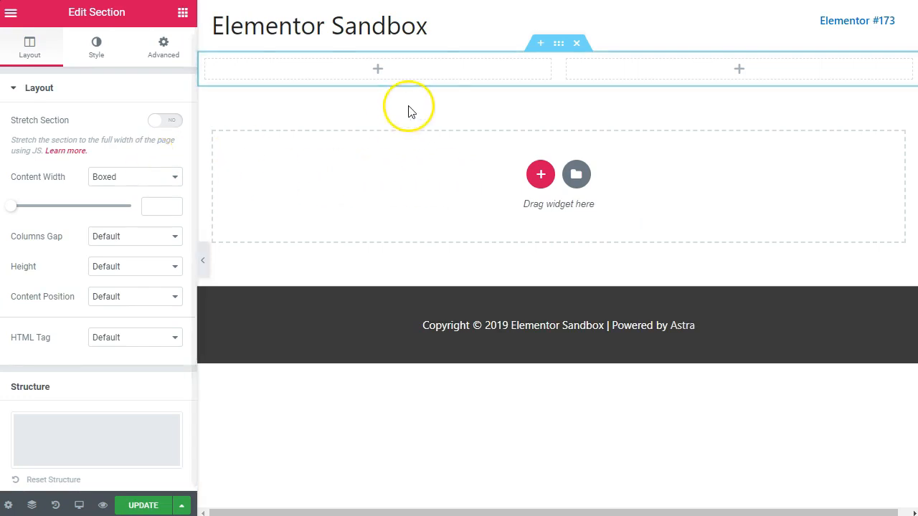
{"action": "left_click", "coordinate": [106, 51]}
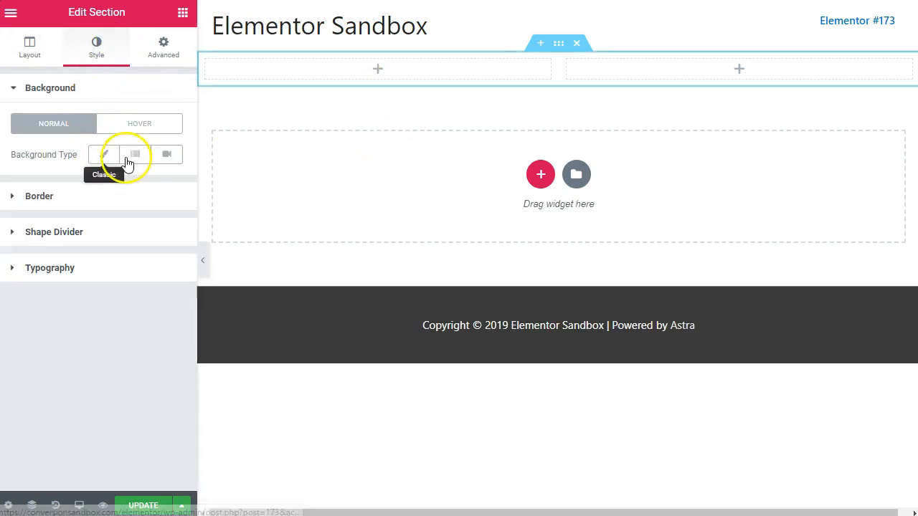
{"action": "left_click", "coordinate": [100, 156]}
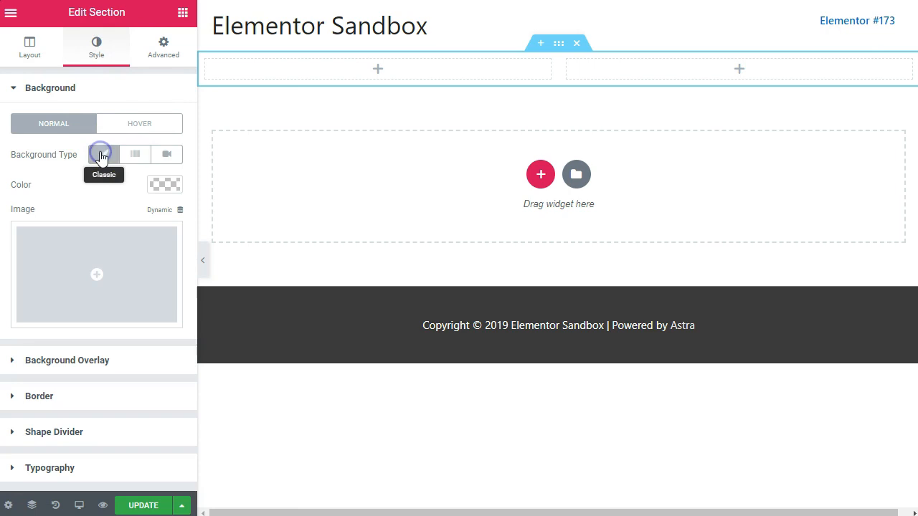
{"action": "left_click", "coordinate": [154, 184]}
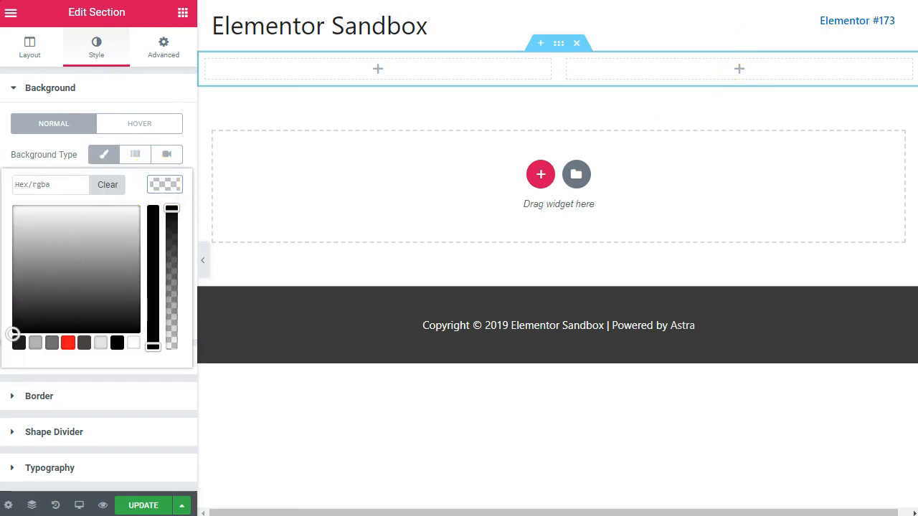
{"action": "left_click", "coordinate": [687, 1]}
{"action": "left_click", "coordinate": [625, 113]}
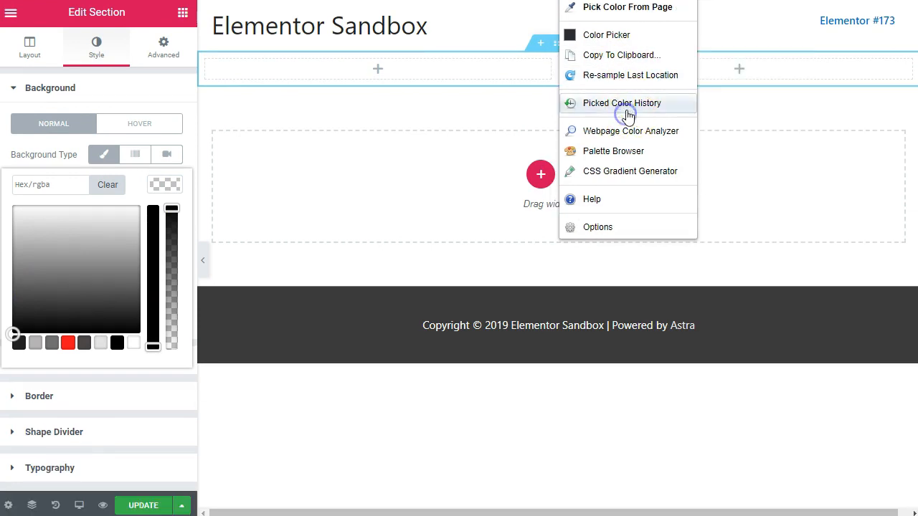
{"action": "left_click", "coordinate": [638, 74]}
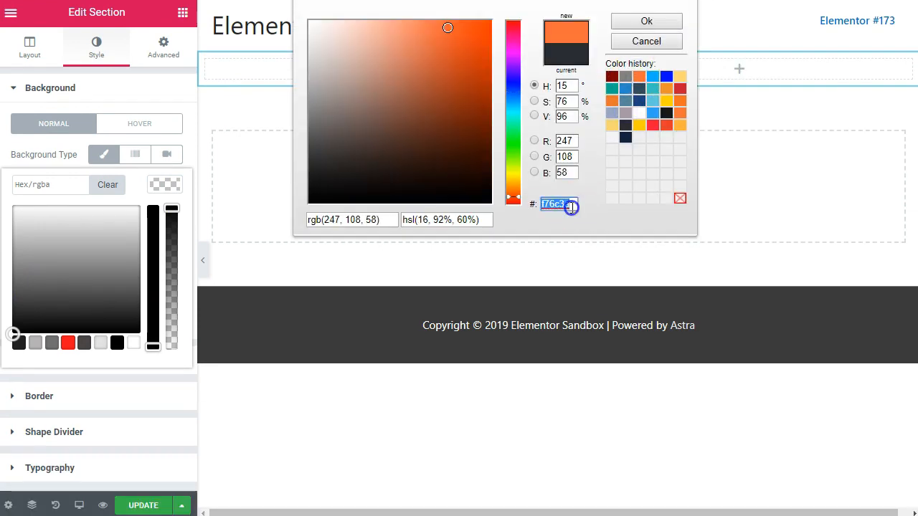
{"action": "left_click", "coordinate": [71, 185]}
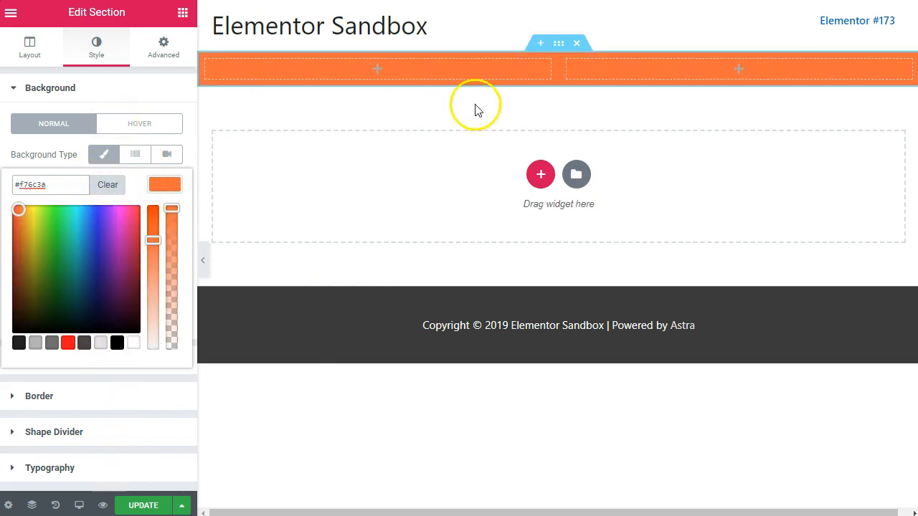
Step: Check the accent colour's hex code in Elementor's default colour palette
{"action": "left_click", "coordinate": [11, 15]}
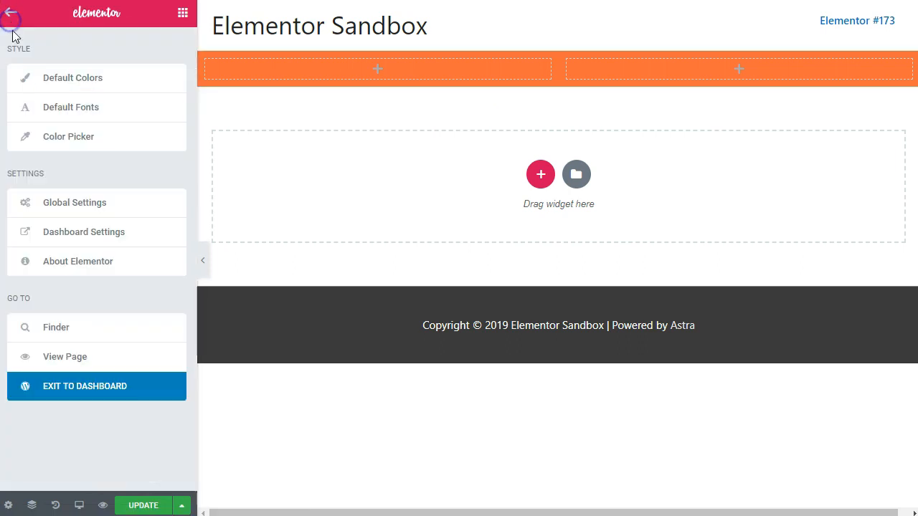
{"action": "left_click", "coordinate": [47, 86]}
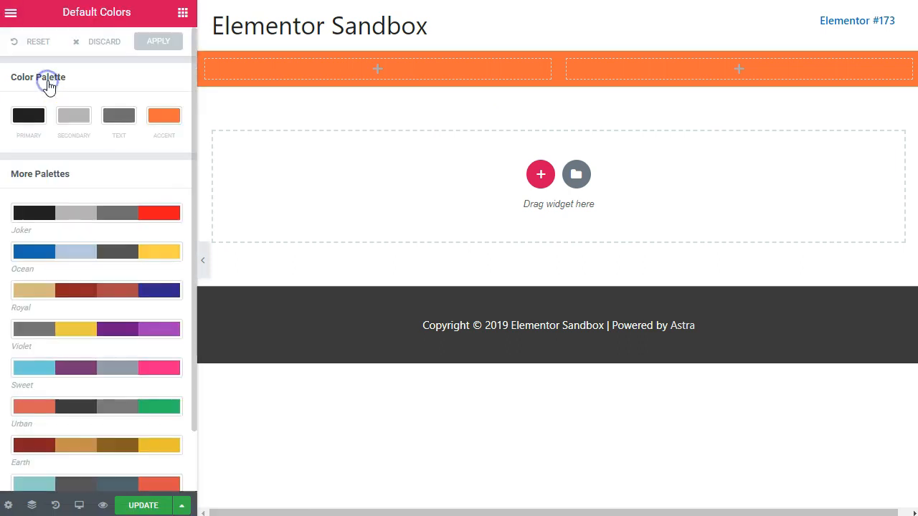
{"action": "left_click", "coordinate": [162, 122]}
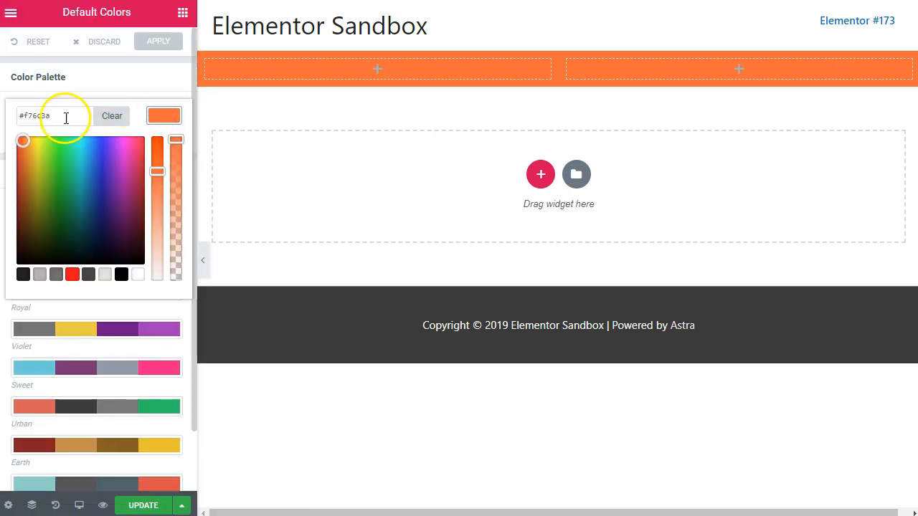
{"action": "left_click", "coordinate": [97, 94]}
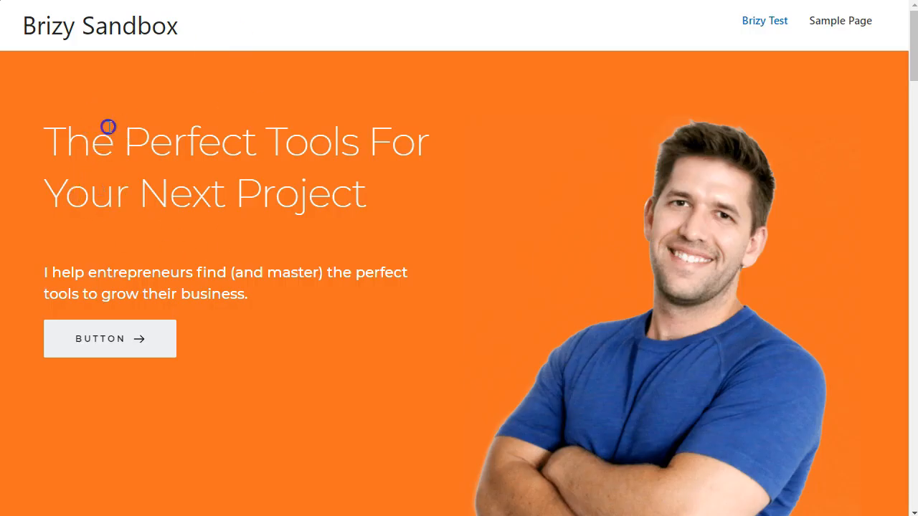
Step: Add a Heading widget to the orange section's left column and paste in the hero heading copied from the Brizy Sandbox page
{"action": "triple_click", "coordinate": [101, 152]}
{"action": "key", "text": "ctrl+c"}
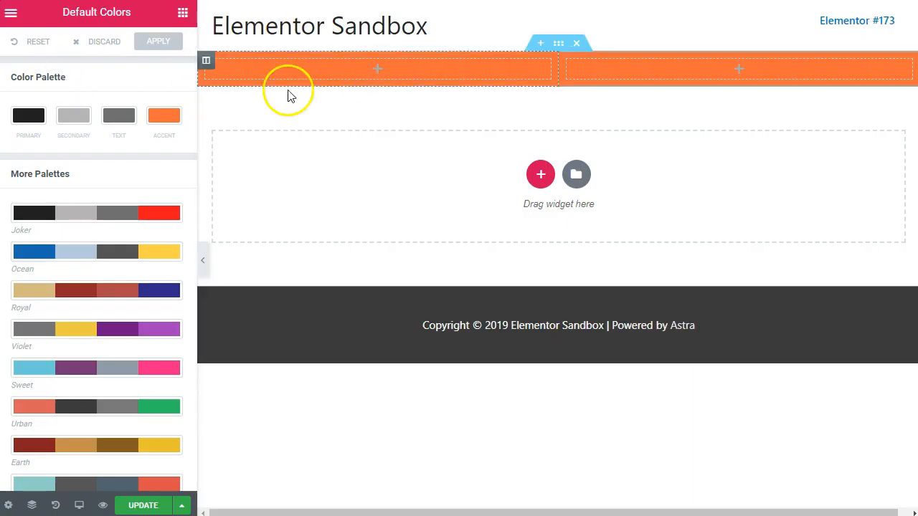
{"action": "left_click", "coordinate": [179, 20]}
{"action": "left_click_drag", "start_coordinate": [141, 158], "coordinate": [411, 68]}
{"action": "triple_click", "coordinate": [317, 65]}
{"action": "key", "text": "ctrl+v"}
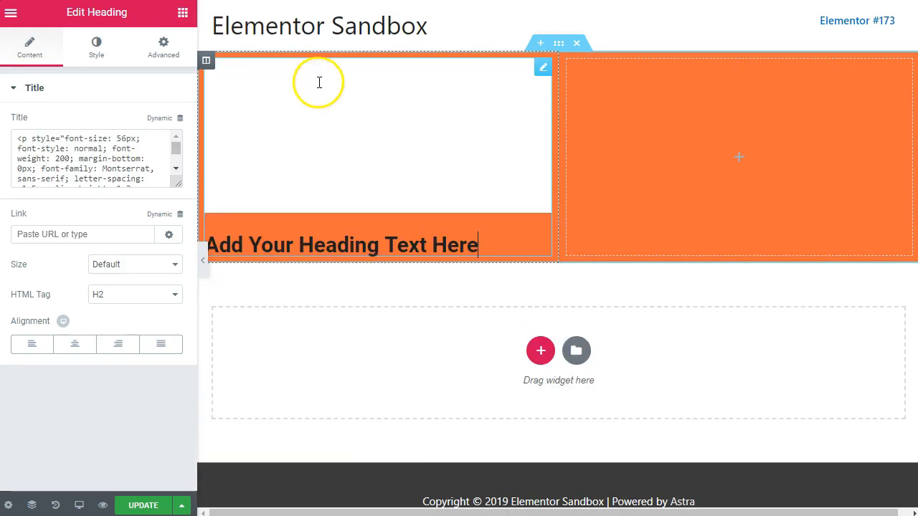
Step: Delete the heading widget containing the pasted HTML code from the orange section's left column
{"action": "left_click", "coordinate": [323, 200]}
{"action": "right_click", "coordinate": [473, 110]}
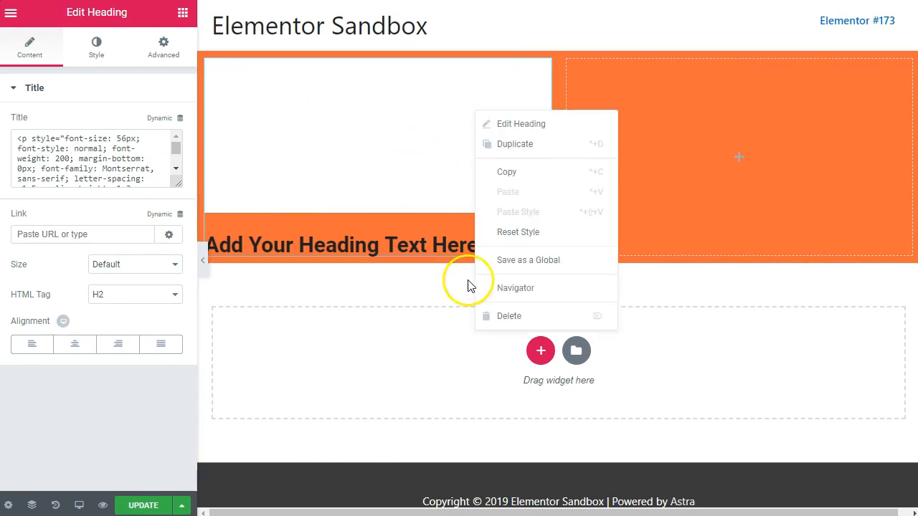
{"action": "left_click", "coordinate": [511, 312]}
Step: Add a new Heading to the left column reading "The Perfect Tools For Your Next Project" and set its HTML tag to H1
{"action": "left_click_drag", "start_coordinate": [115, 140], "coordinate": [390, 61]}
{"action": "triple_click", "coordinate": [107, 155]}
{"action": "key", "text": "ctrl+v"}
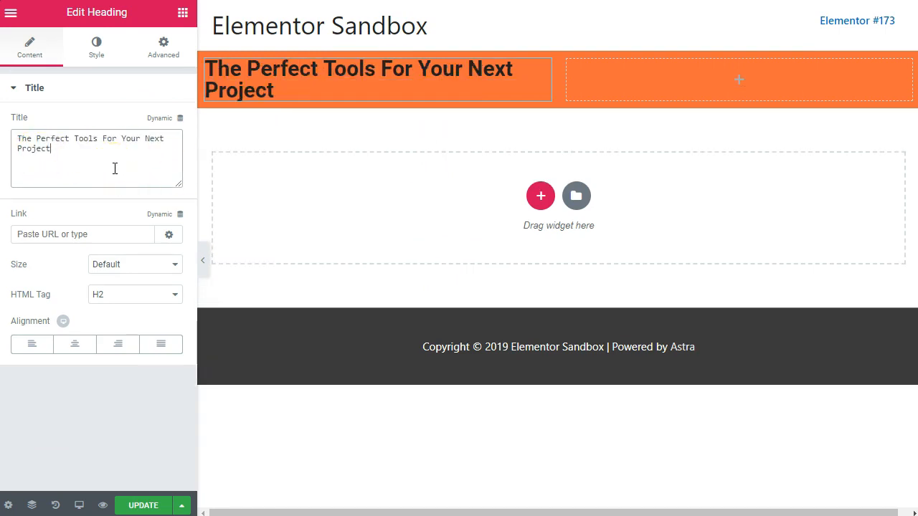
{"action": "left_click", "coordinate": [119, 295]}
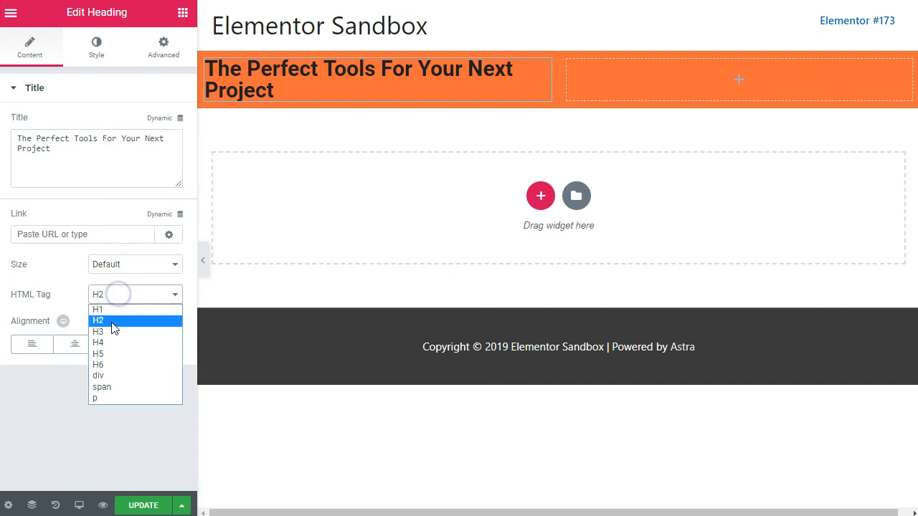
{"action": "left_click", "coordinate": [114, 312]}
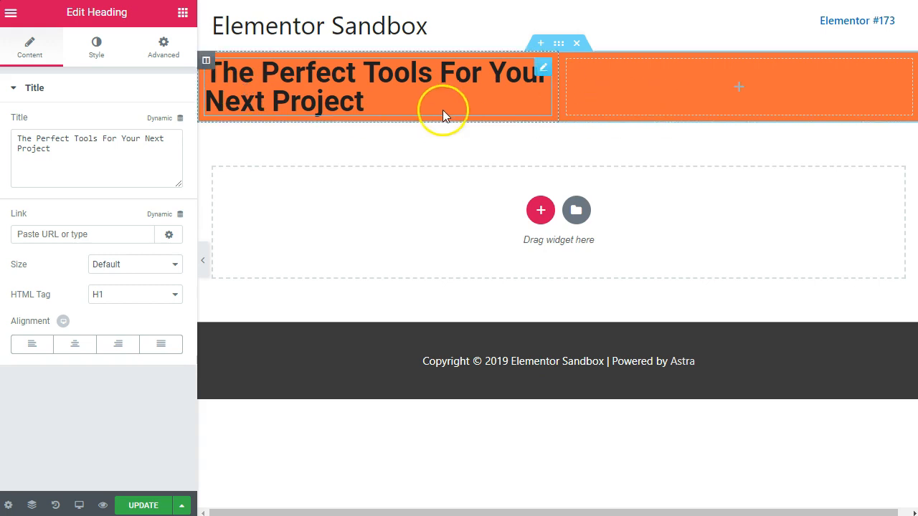
Step: Add an Image widget to the right column and insert the media library picture of the man in the blue T-shirt
{"action": "left_click", "coordinate": [739, 91]}
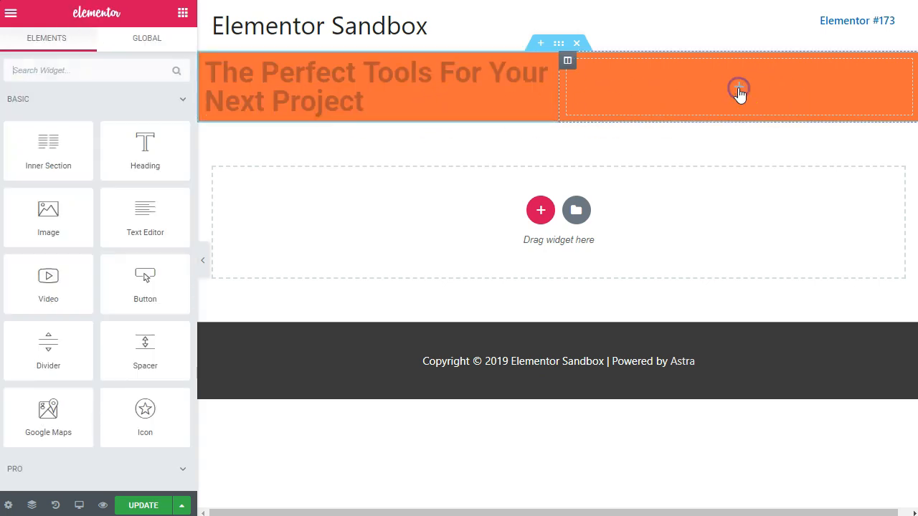
{"action": "left_click_drag", "start_coordinate": [48, 215], "coordinate": [787, 89]}
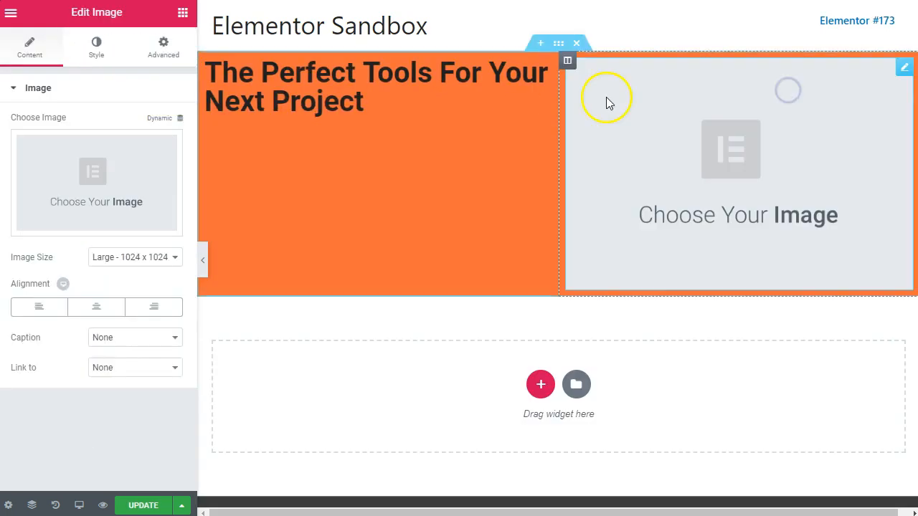
{"action": "left_click", "coordinate": [100, 188]}
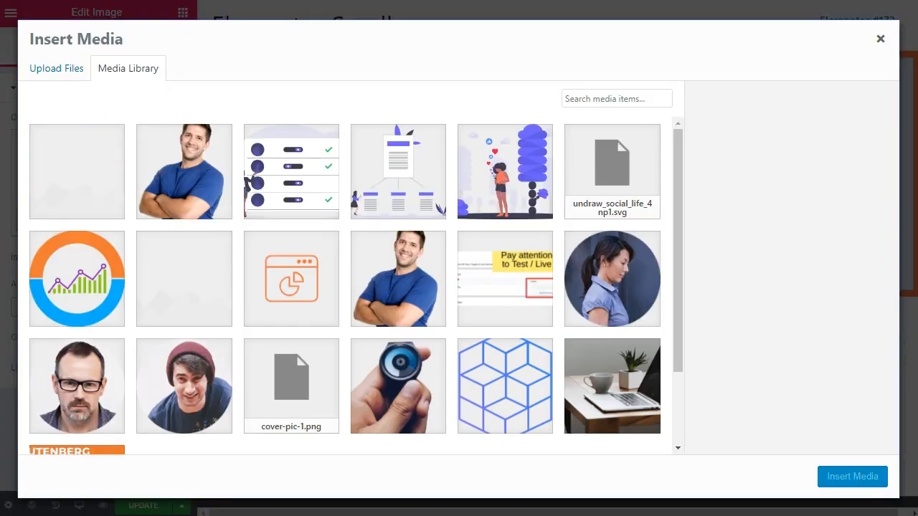
{"action": "left_click_drag", "start_coordinate": [343, 252], "coordinate": [343, 252]}
{"action": "left_click", "coordinate": [862, 479]}
{"action": "scroll", "coordinate": [718, 336], "scroll_direction": "down", "scroll_amount": 1}
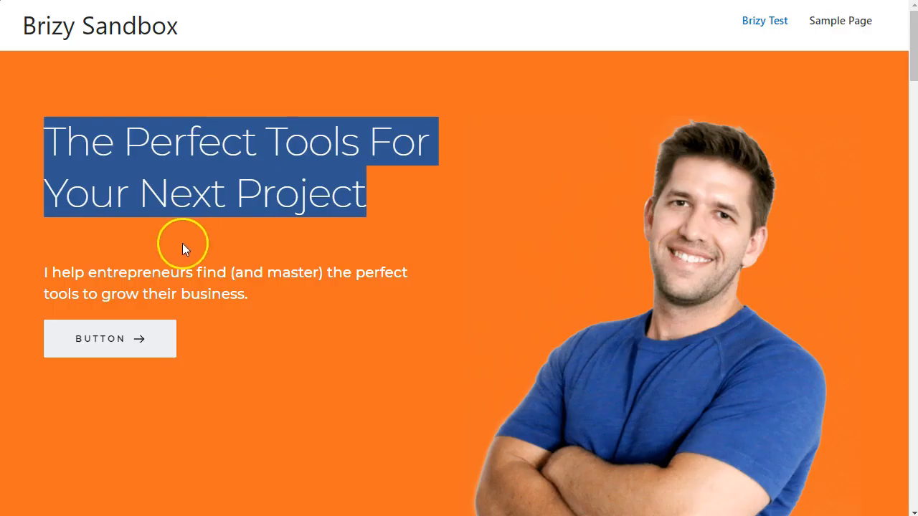
Step: Add an H4 Heading below the title with the text "I help entrepreneurs find (and master) the perfect tools to grow their business." copied from Brizy Sandbox
{"action": "triple_click", "coordinate": [168, 290]}
{"action": "key", "text": "ctrl+c"}
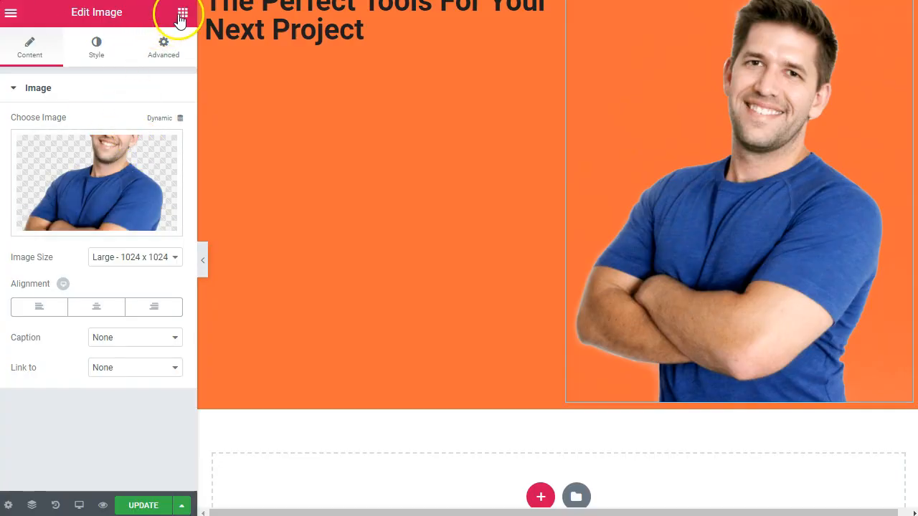
{"action": "left_click", "coordinate": [182, 13]}
{"action": "left_click_drag", "start_coordinate": [168, 158], "coordinate": [325, 130]}
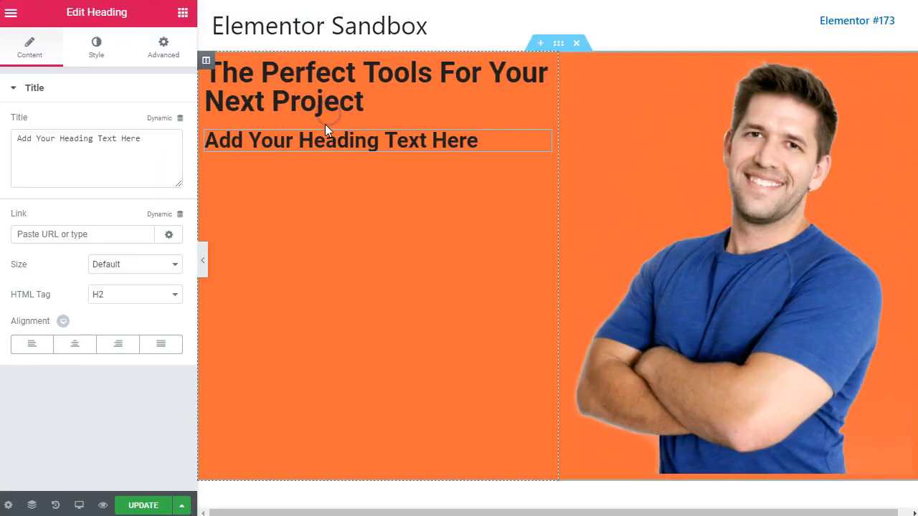
{"action": "triple_click", "coordinate": [81, 165]}
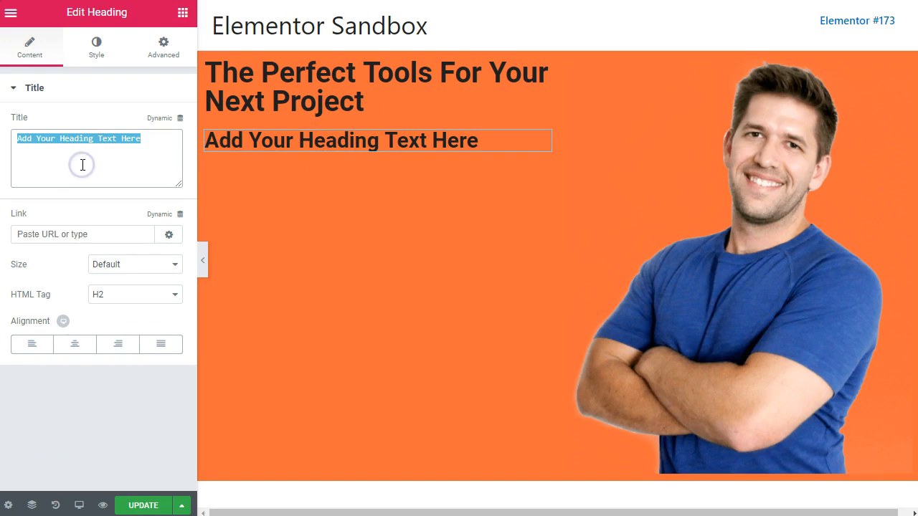
{"action": "key", "text": "ctrl+v"}
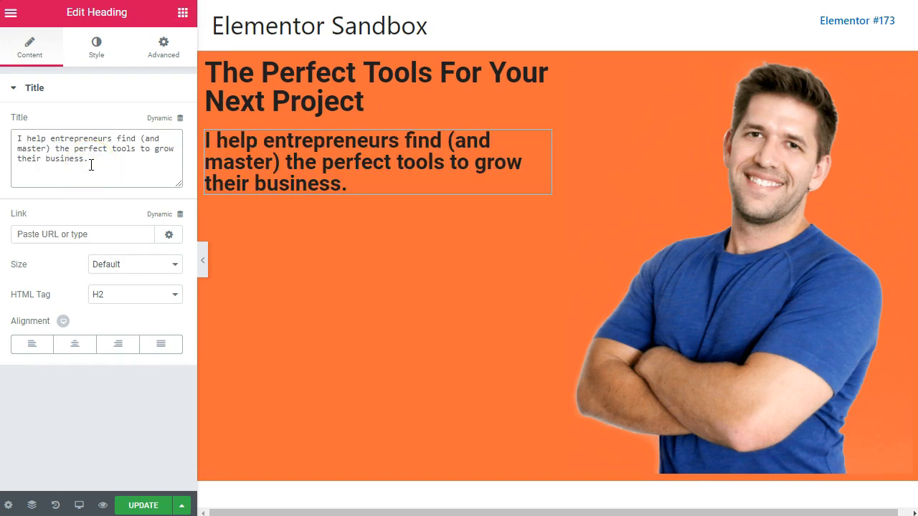
{"action": "left_click", "coordinate": [112, 295]}
{"action": "left_click", "coordinate": [122, 342]}
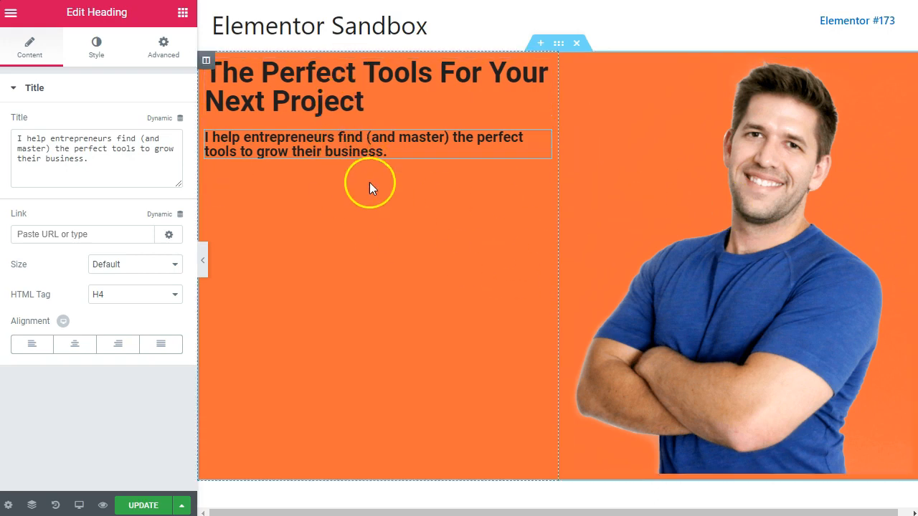
Step: Set the hero section's content position to Middle
{"action": "left_click", "coordinate": [563, 41]}
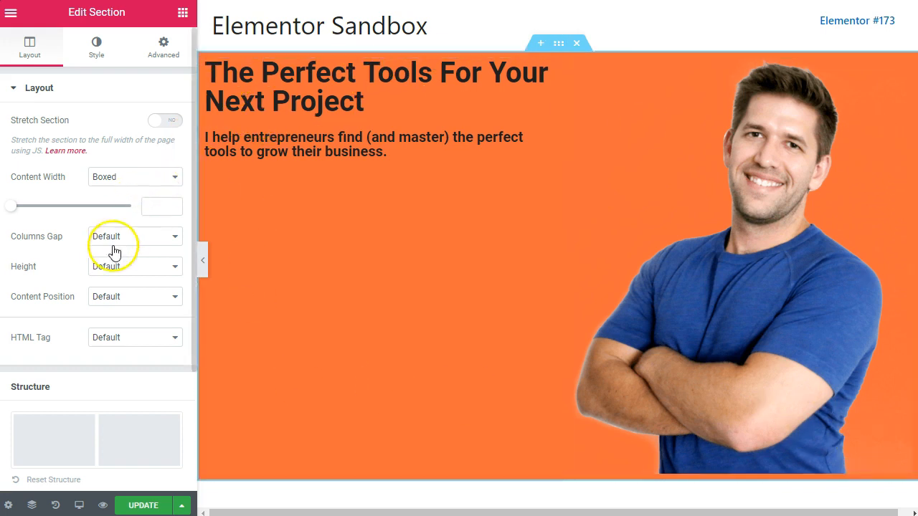
{"action": "left_click", "coordinate": [121, 296]}
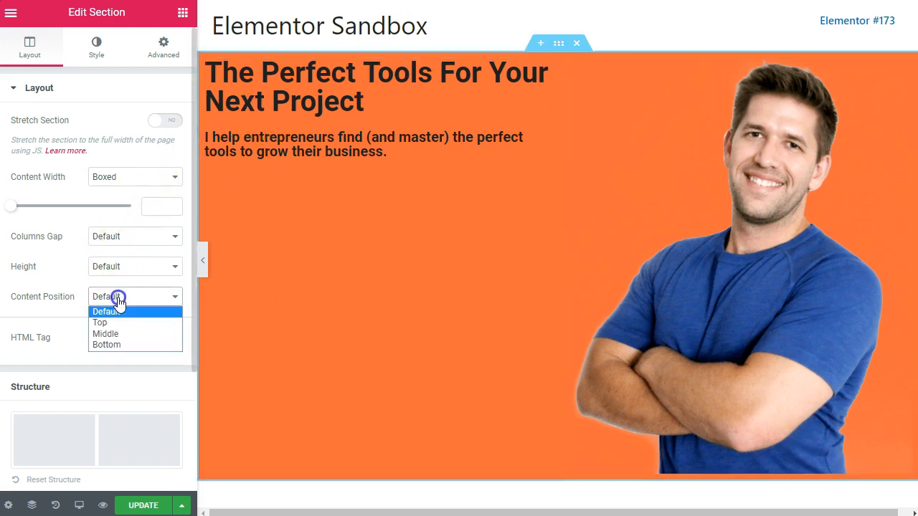
{"action": "left_click", "coordinate": [125, 335]}
{"action": "left_click", "coordinate": [405, 219]}
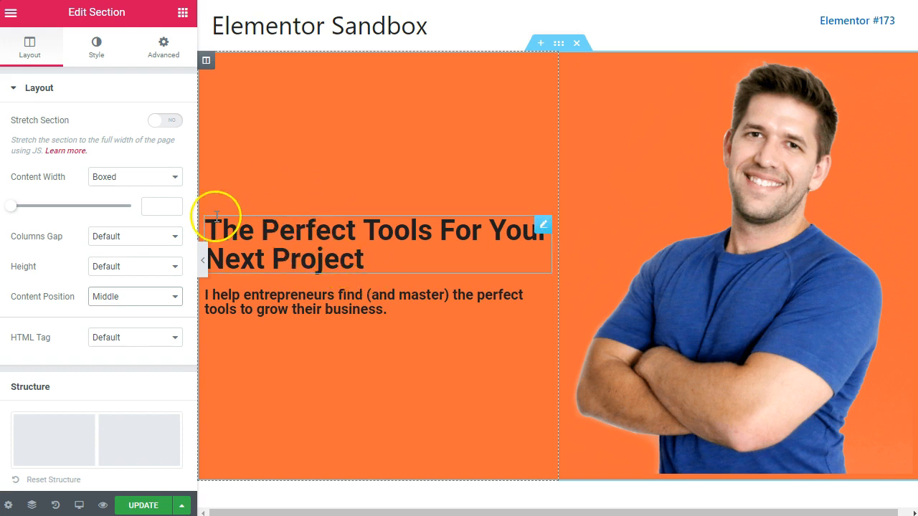
Step: Set the text colour of the H1 hero heading to white
{"action": "left_click", "coordinate": [276, 251]}
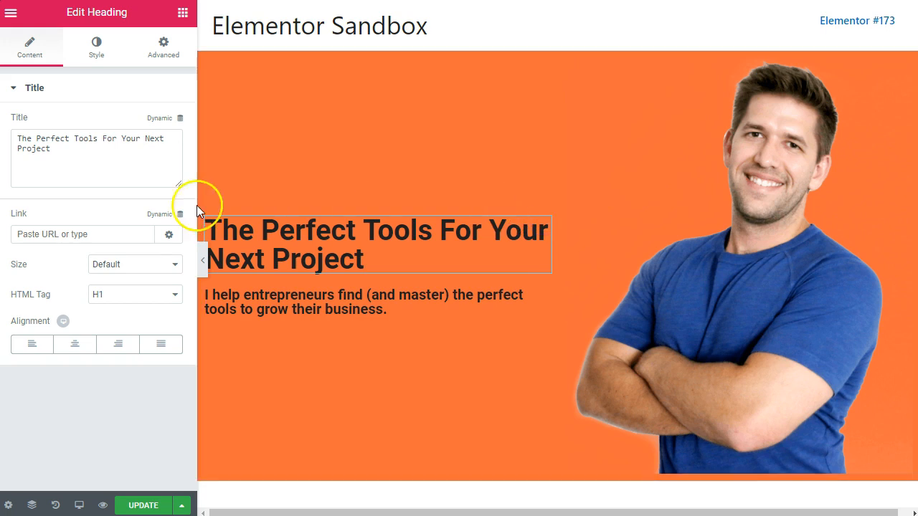
{"action": "left_click", "coordinate": [111, 57]}
{"action": "left_click", "coordinate": [161, 119]}
{"action": "left_click_drag", "start_coordinate": [120, 177], "coordinate": [12, 144]}
Step: Copy the hero heading and paste its style onto the tagline heading below it
{"action": "left_click", "coordinate": [305, 290]}
{"action": "right_click", "coordinate": [302, 216]}
{"action": "left_click", "coordinate": [342, 278]}
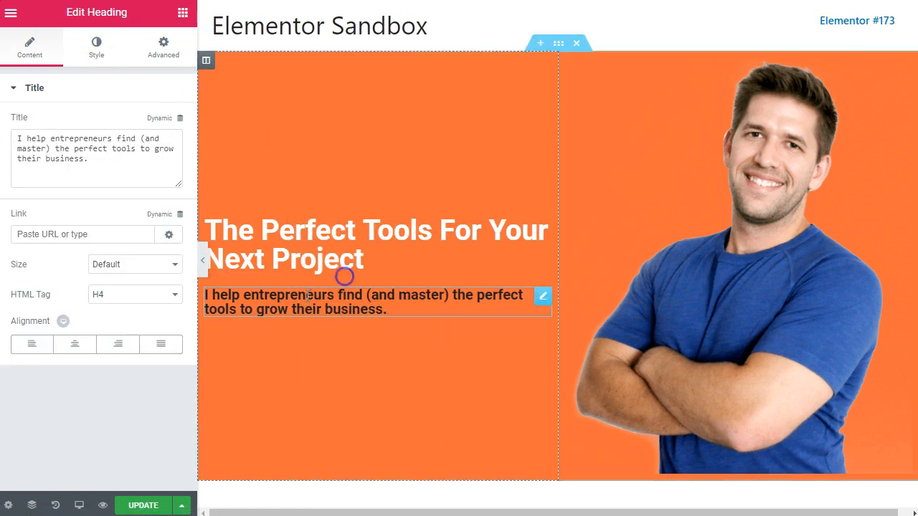
{"action": "right_click", "coordinate": [309, 294]}
{"action": "left_click", "coordinate": [352, 395]}
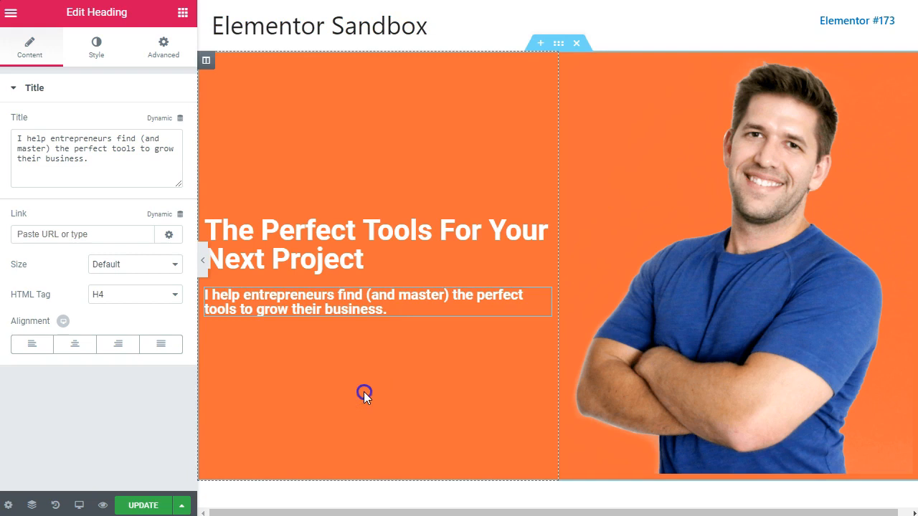
Step: Add a Button widget below the tagline in the hero section's left column
{"action": "left_click", "coordinate": [373, 234]}
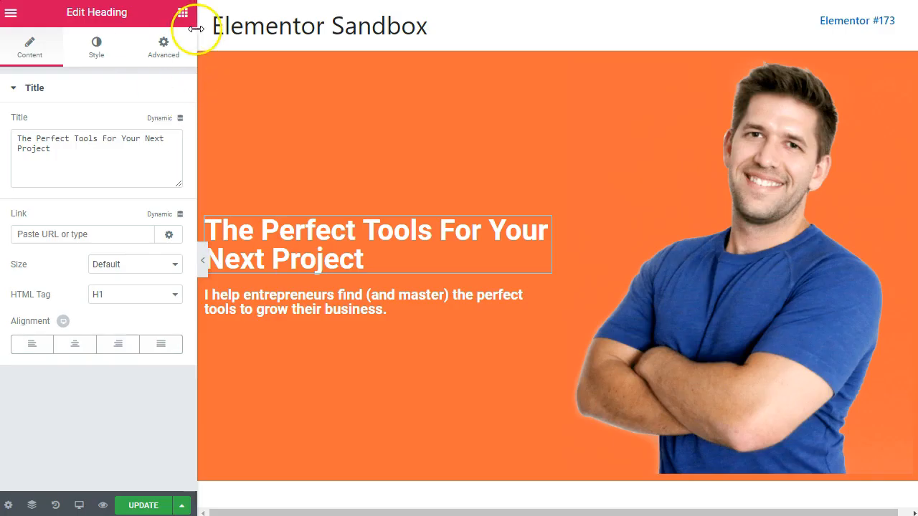
{"action": "left_click", "coordinate": [183, 16]}
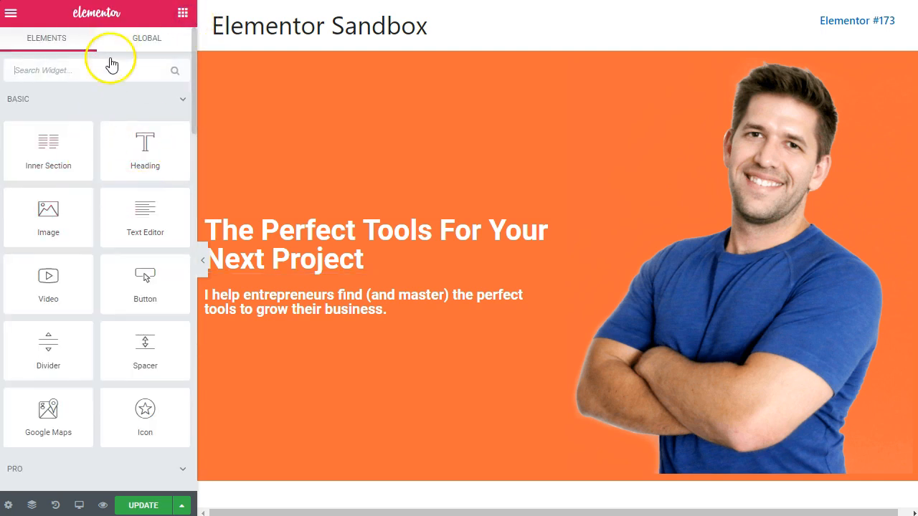
{"action": "left_click_drag", "start_coordinate": [136, 268], "coordinate": [343, 313]}
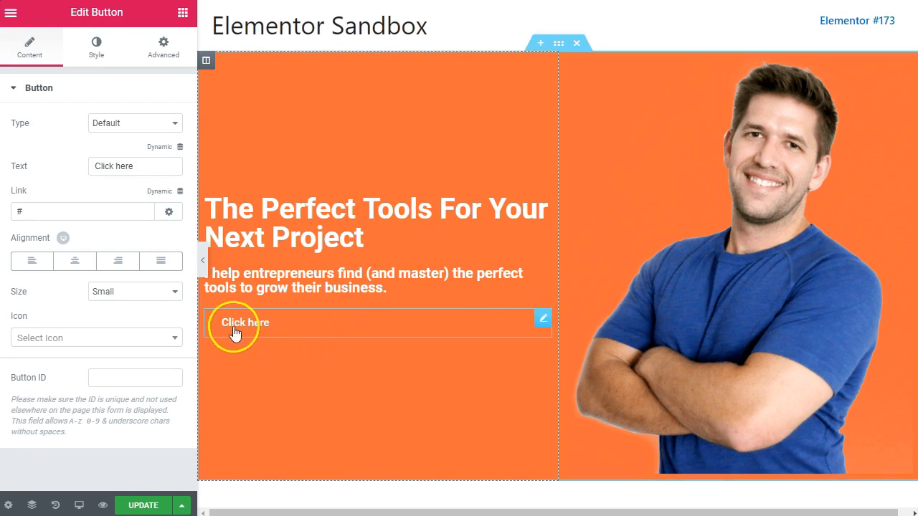
Step: Check the accent colour in Elementor's default colour palette
{"action": "left_click", "coordinate": [6, 20]}
{"action": "left_click", "coordinate": [50, 82]}
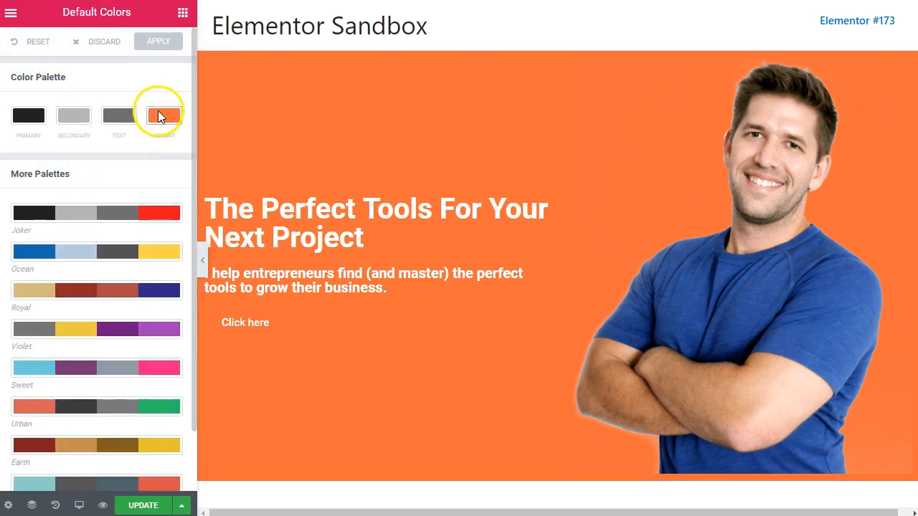
{"action": "left_click", "coordinate": [184, 12]}
Step: Give the hero button a #f9f9f9 background colour and grey text
{"action": "left_click", "coordinate": [261, 324]}
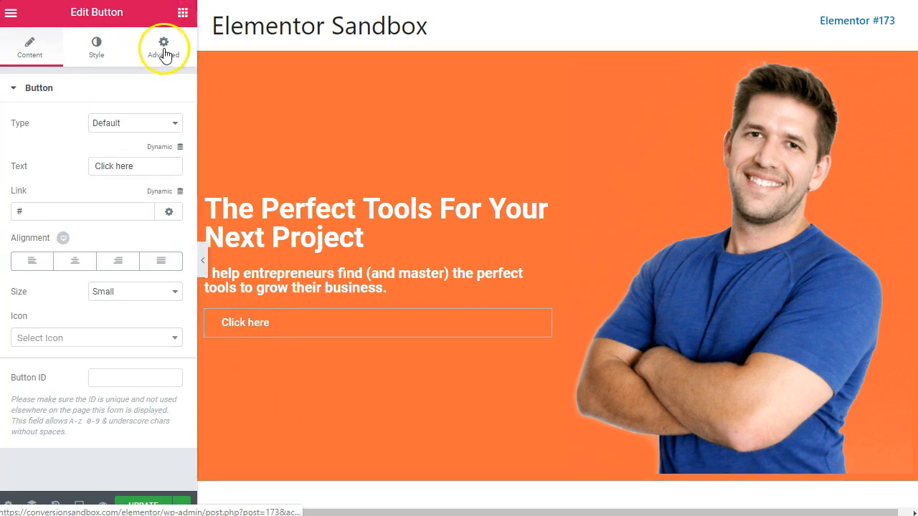
{"action": "left_click", "coordinate": [93, 45]}
{"action": "left_click", "coordinate": [167, 215]}
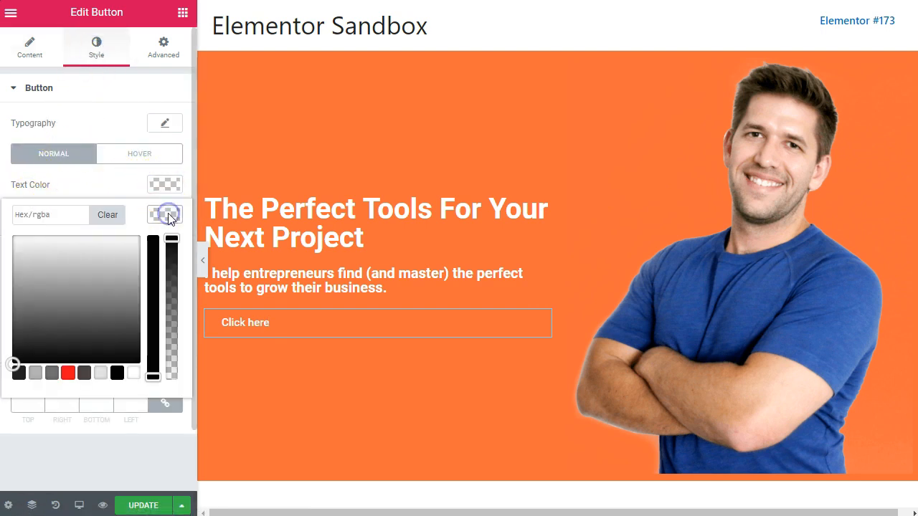
{"action": "left_click_drag", "start_coordinate": [62, 313], "coordinate": [13, 239]}
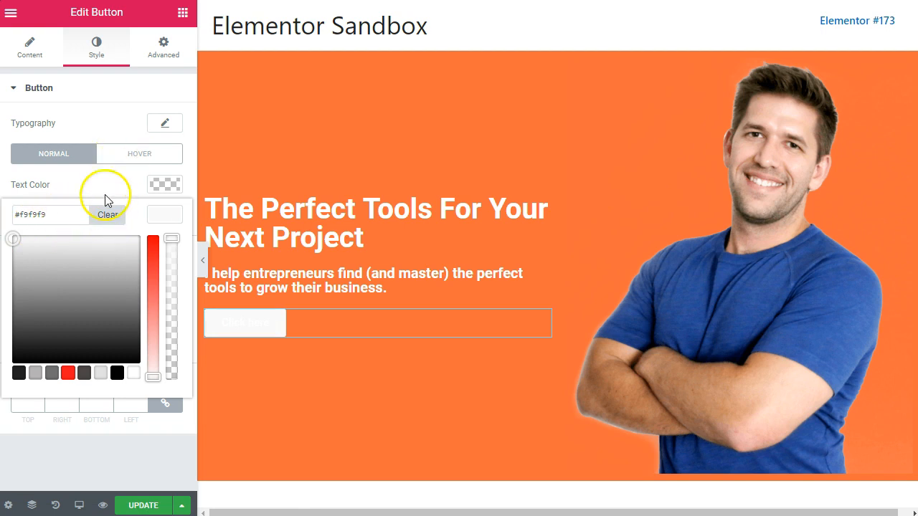
{"action": "left_click", "coordinate": [158, 443]}
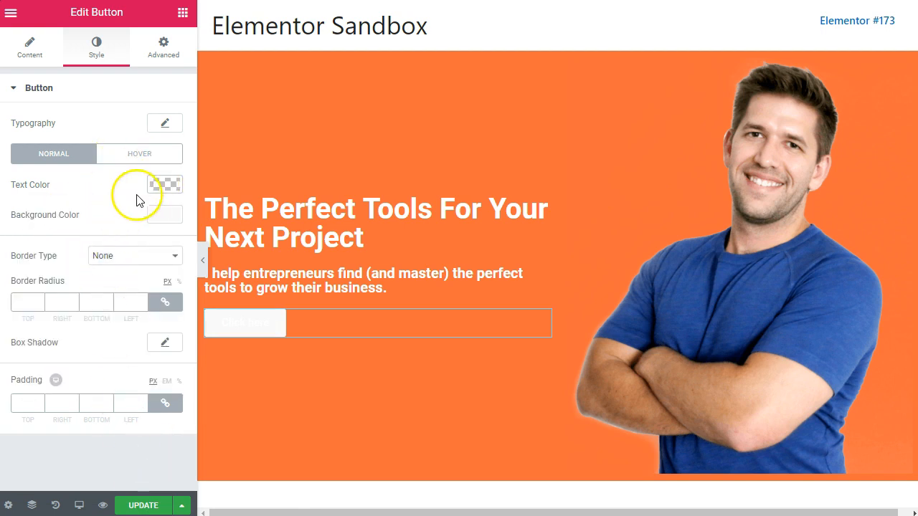
{"action": "left_click", "coordinate": [167, 185]}
{"action": "left_click_drag", "start_coordinate": [11, 248], "coordinate": [1, 267]}
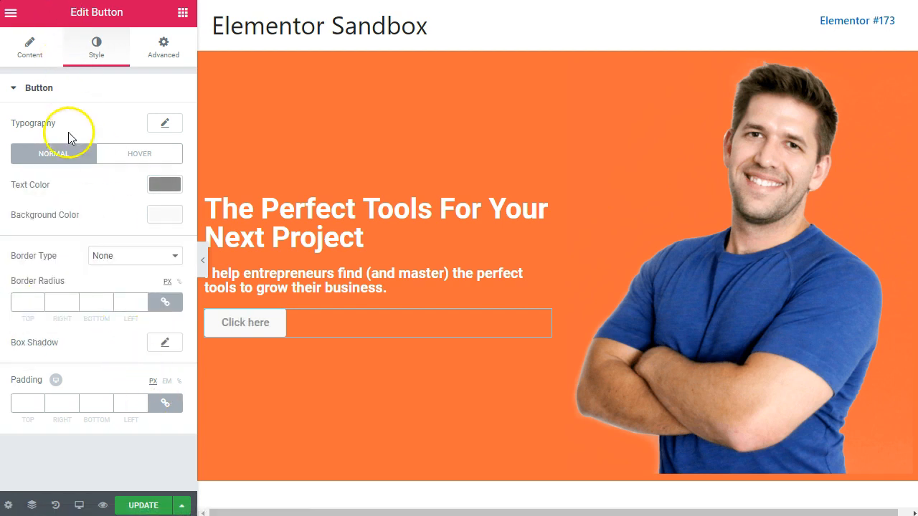
Step: Add the arrow-right icon to the hero button and set its icon position to After
{"action": "left_click", "coordinate": [29, 46]}
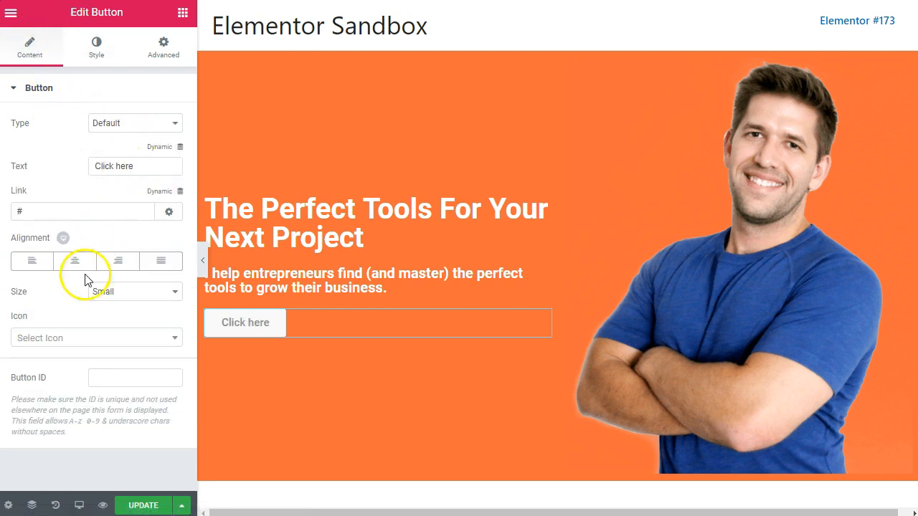
{"action": "left_click", "coordinate": [112, 334]}
{"action": "type", "text": "arr"}
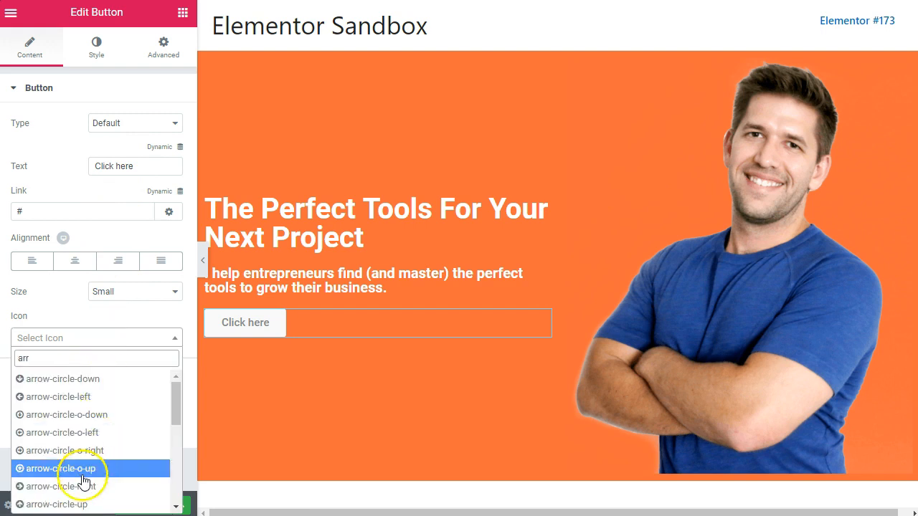
{"action": "scroll", "coordinate": [82, 482], "scroll_direction": "down", "scroll_amount": 2}
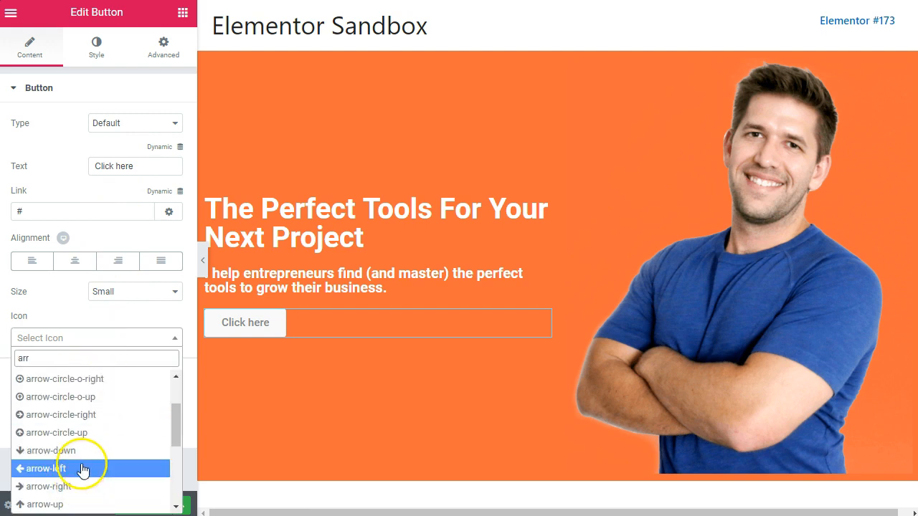
{"action": "left_click", "coordinate": [72, 488]}
{"action": "left_click", "coordinate": [111, 368]}
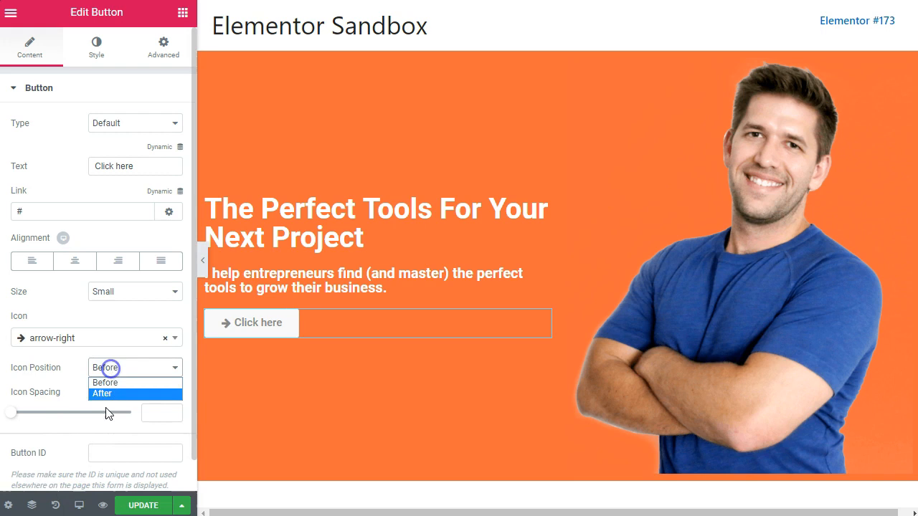
{"action": "left_click", "coordinate": [112, 394]}
{"action": "left_click", "coordinate": [311, 377]}
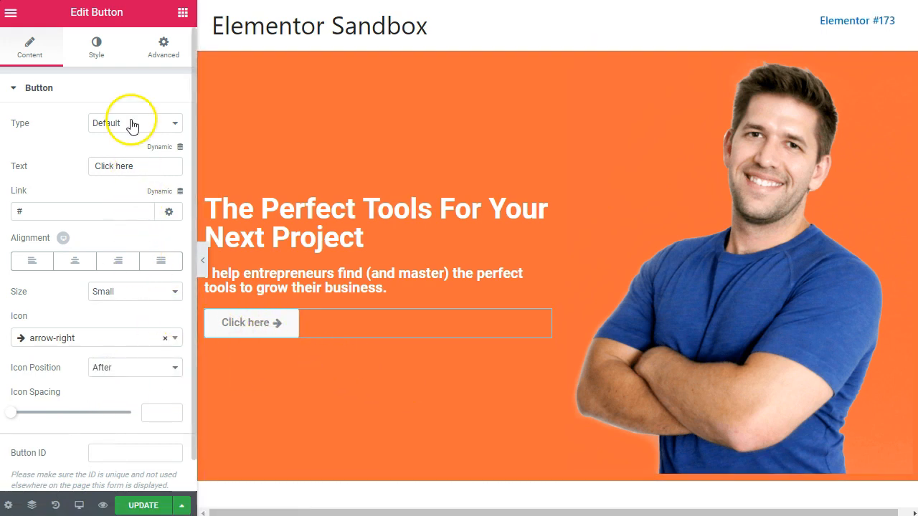
Step: Set the hero button's size to Large and open a preview of the page
{"action": "left_click", "coordinate": [107, 292]}
{"action": "left_click", "coordinate": [109, 337]}
{"action": "left_click", "coordinate": [395, 396]}
{"action": "left_click", "coordinate": [384, 396]}
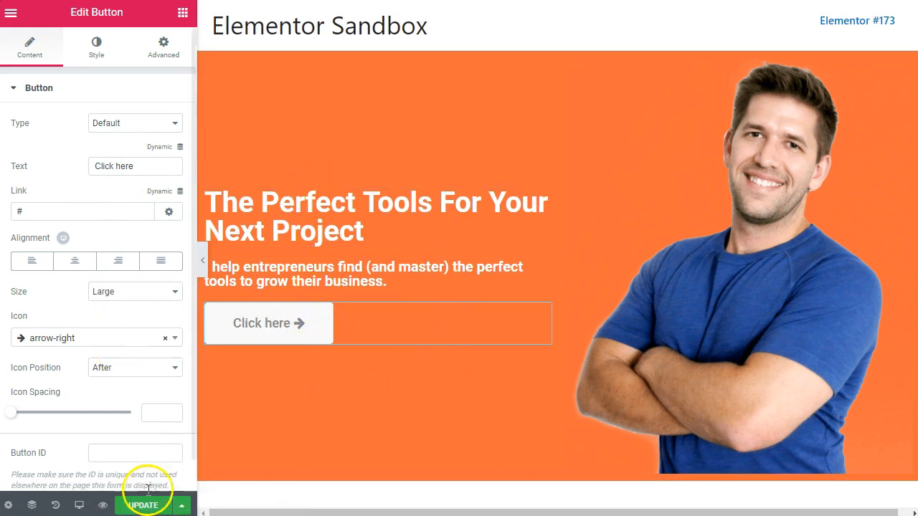
{"action": "left_click", "coordinate": [103, 506]}
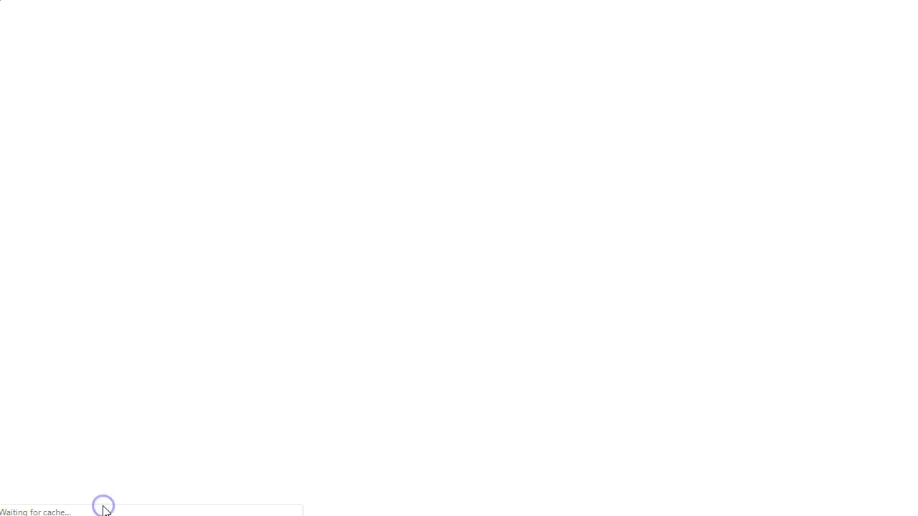
Step: Review the hero in the page preview and set the portrait column's padding to 0 px on all sides with unlinked values
{"action": "scroll", "coordinate": [458, 334], "scroll_direction": "down", "scroll_amount": 2}
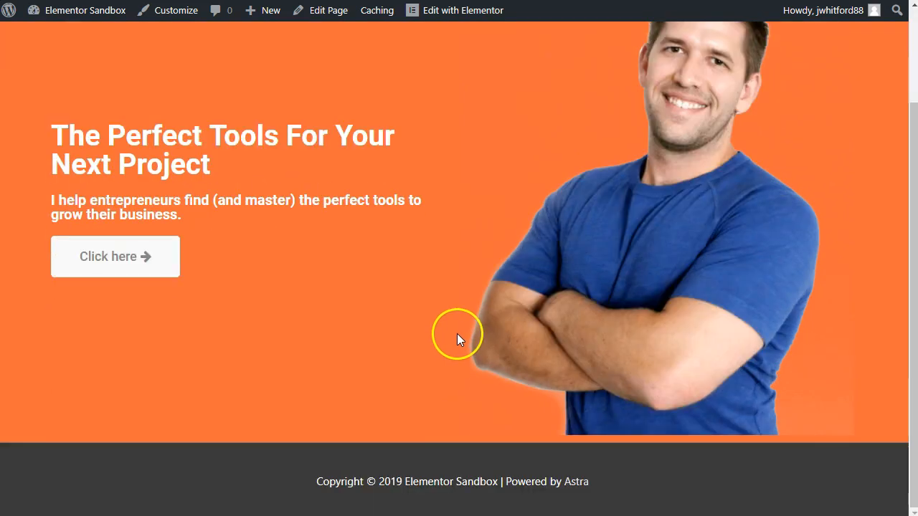
{"action": "scroll", "coordinate": [412, 337], "scroll_direction": "up", "scroll_amount": 2}
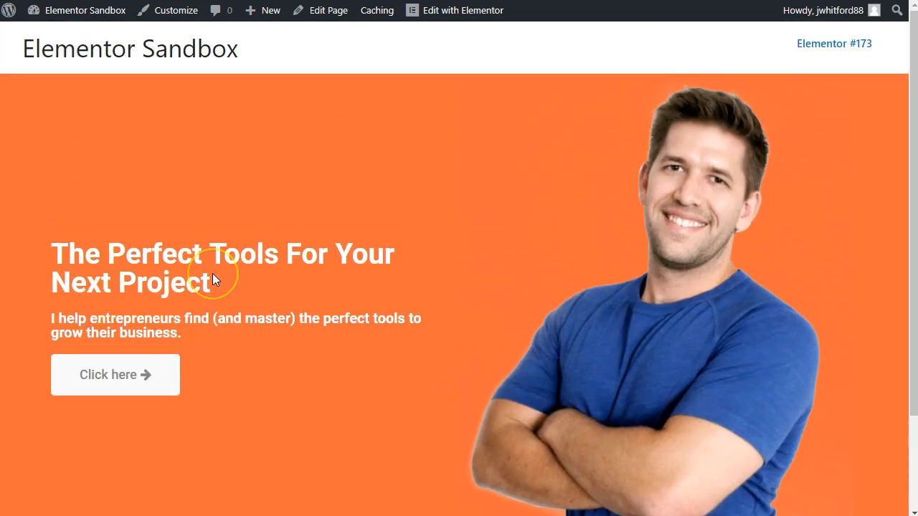
{"action": "scroll", "coordinate": [518, 219], "scroll_direction": "down", "scroll_amount": 2}
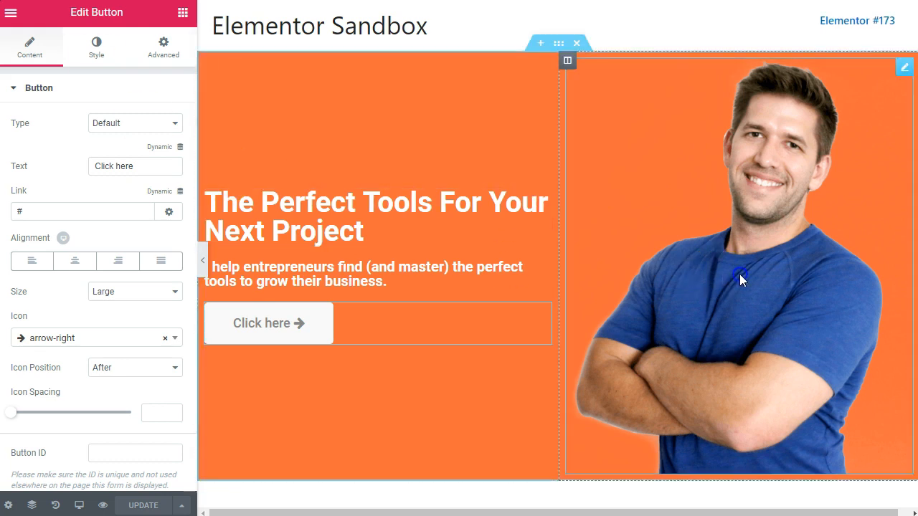
{"action": "left_click", "coordinate": [739, 274]}
{"action": "scroll", "coordinate": [739, 274], "scroll_direction": "down", "scroll_amount": 3}
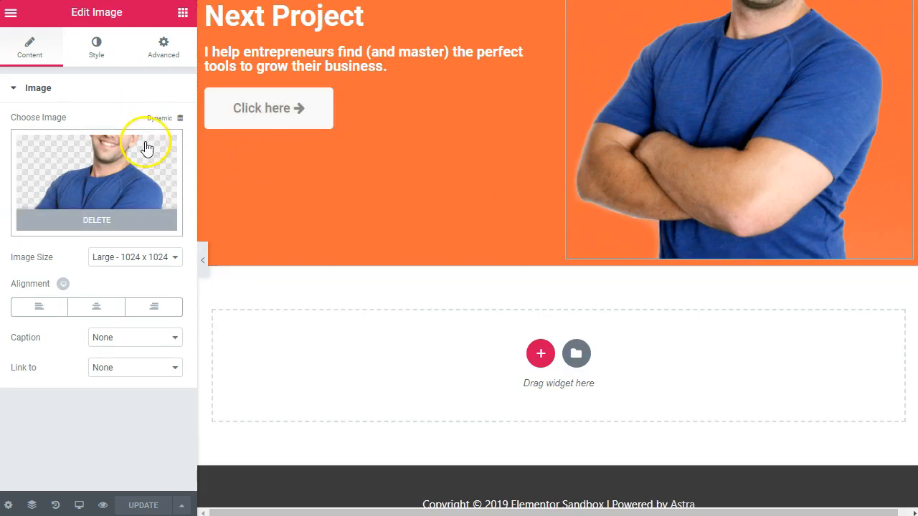
{"action": "scroll", "coordinate": [750, 194], "scroll_direction": "up", "scroll_amount": 3}
{"action": "left_click", "coordinate": [567, 62]}
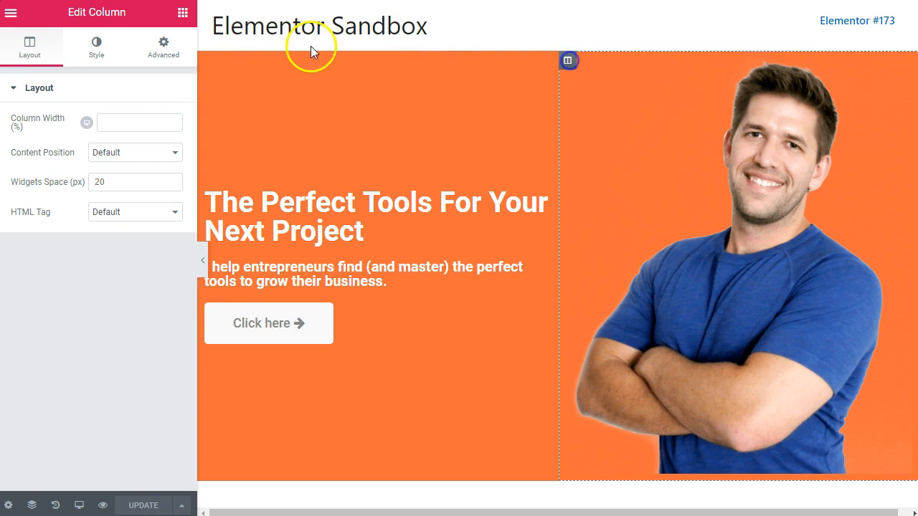
{"action": "left_click", "coordinate": [164, 45]}
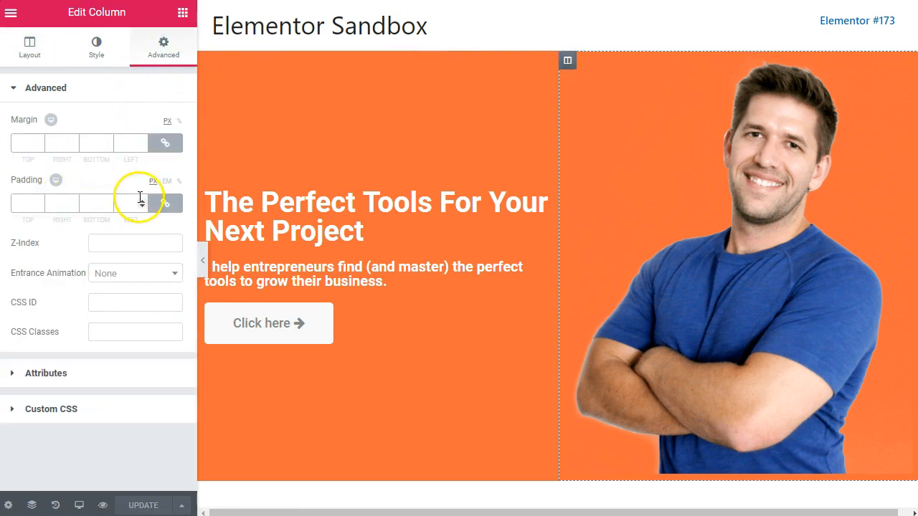
{"action": "left_click", "coordinate": [164, 203]}
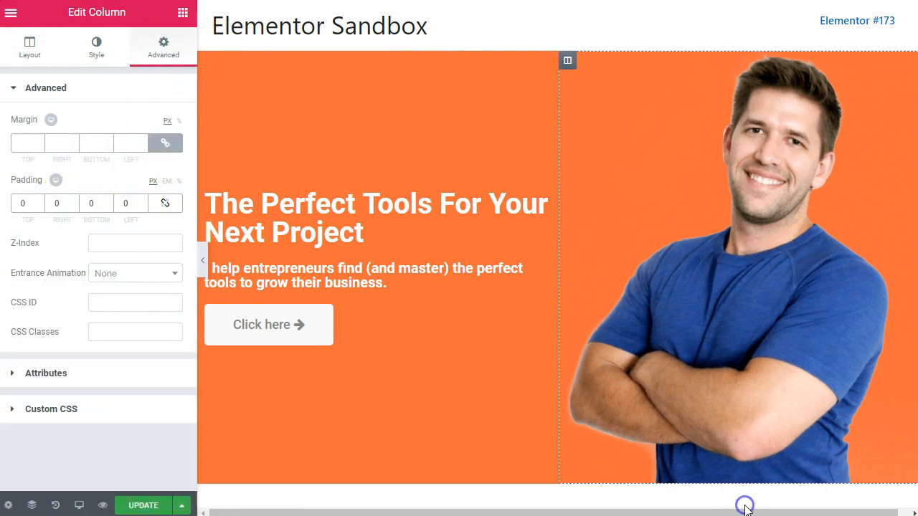
{"action": "left_click", "coordinate": [872, 193]}
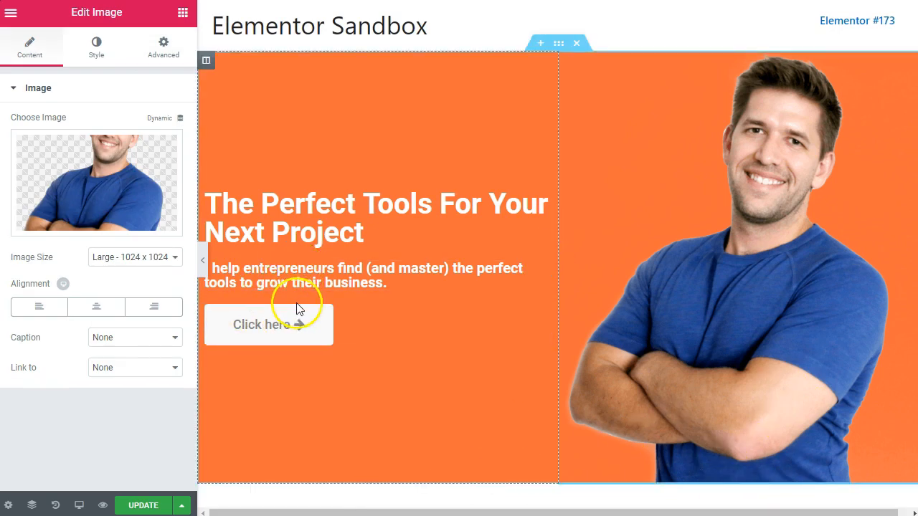
Step: Try to insert a Spacer widget between the hero tagline and the button
{"action": "left_click", "coordinate": [182, 16]}
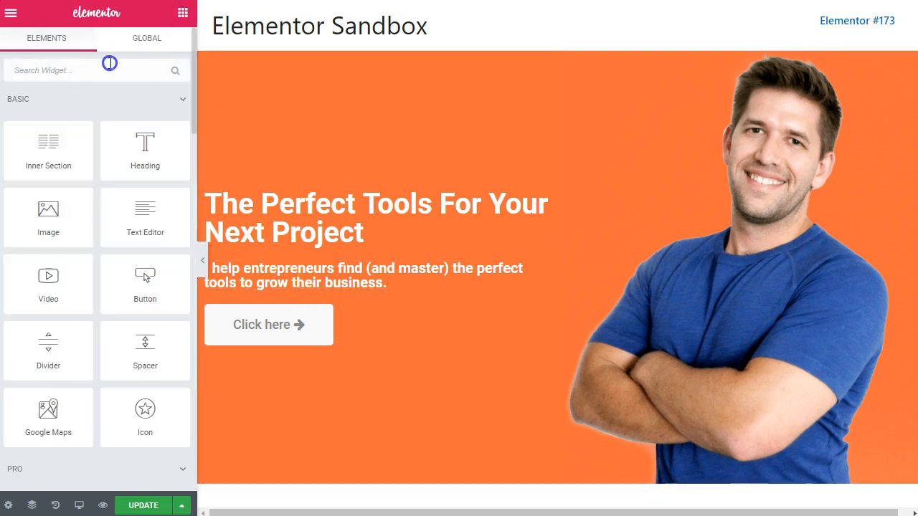
{"action": "type", "text": "spacer"}
{"action": "left_click_drag", "start_coordinate": [55, 132], "coordinate": [293, 297]}
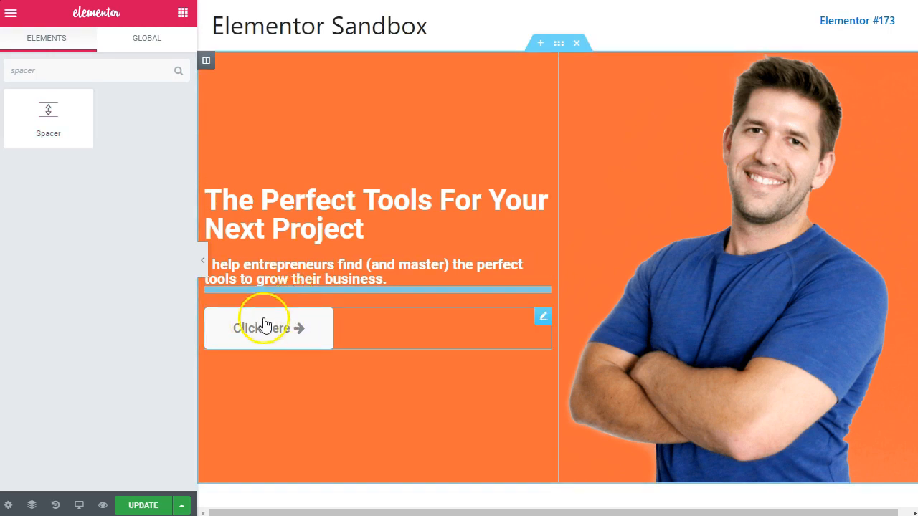
{"action": "left_click", "coordinate": [436, 355]}
{"action": "left_click", "coordinate": [370, 294]}
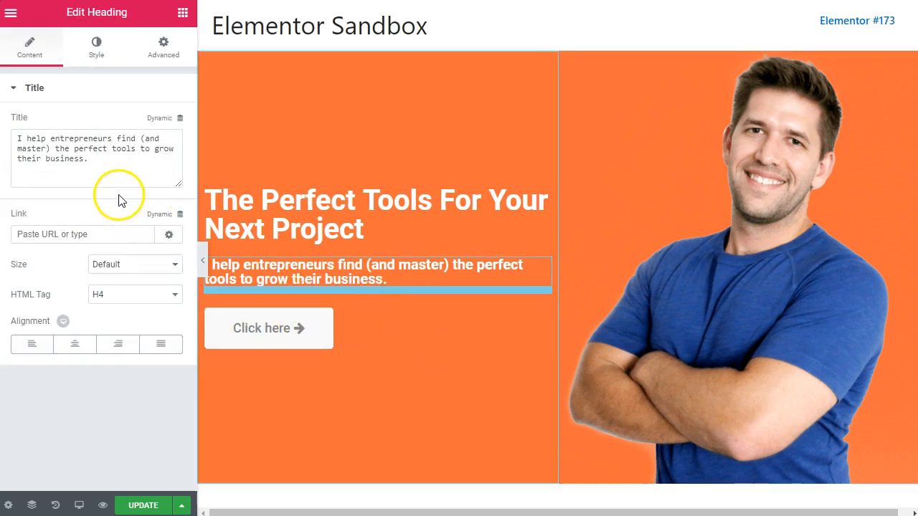
Step: Insert a Spacer widget between the hero tagline and the button and set its space to 35
{"action": "left_click", "coordinate": [182, 14]}
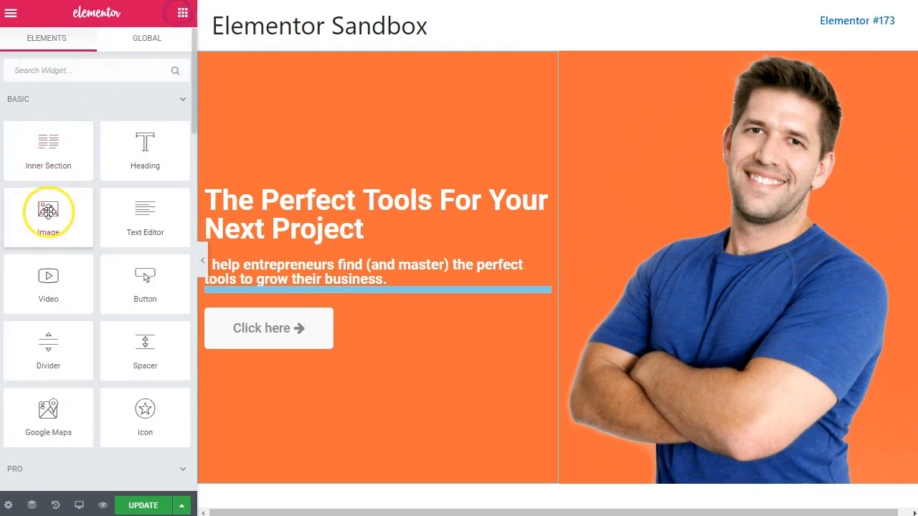
{"action": "left_click", "coordinate": [66, 75]}
{"action": "type", "text": "spa"}
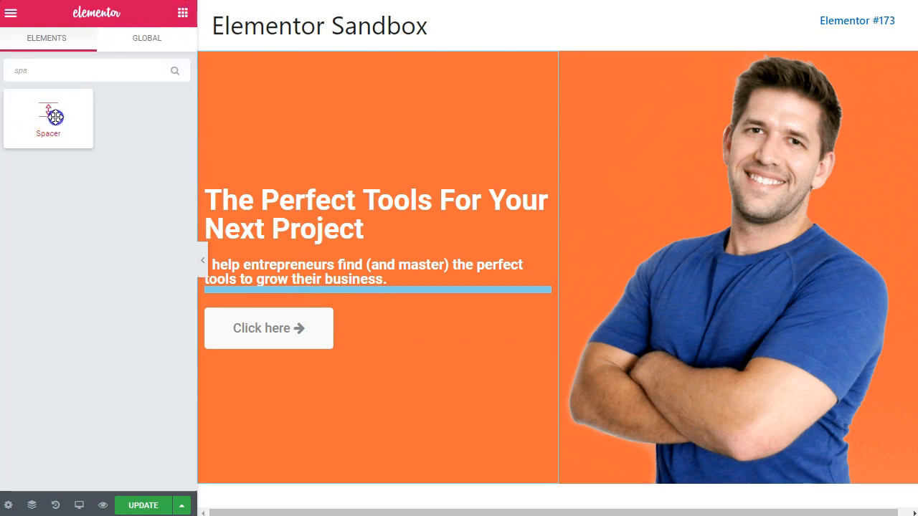
{"action": "left_click_drag", "start_coordinate": [55, 117], "coordinate": [369, 290]}
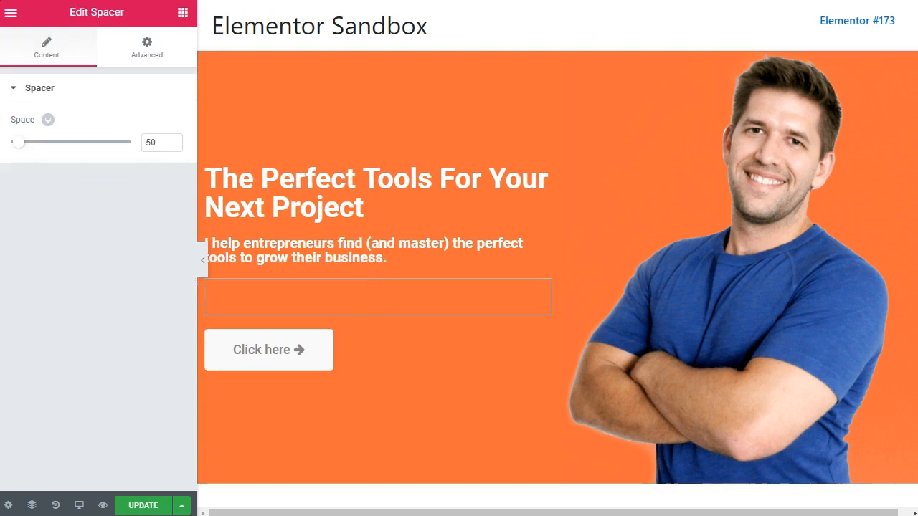
{"action": "type", "text": "35"}
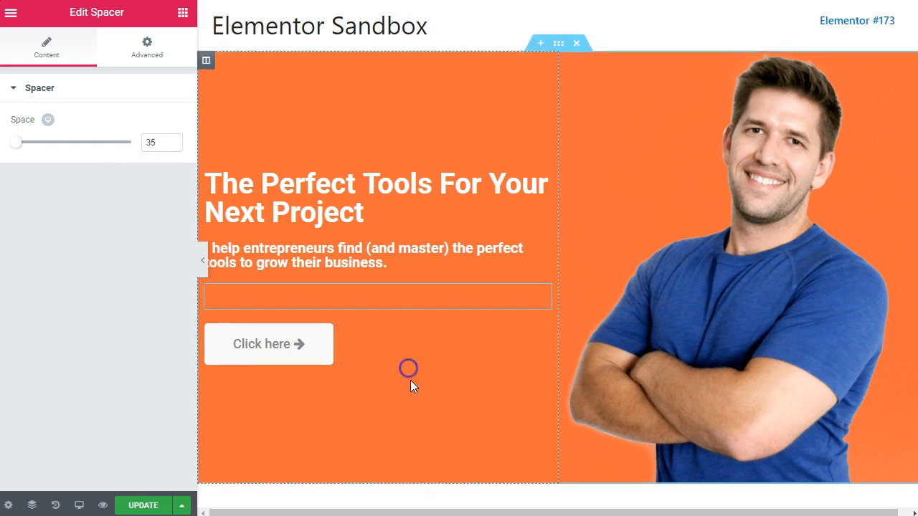
Step: Insert a Spacer widget with a space of 50 above the portrait image in the hero section
{"action": "left_click", "coordinate": [842, 296]}
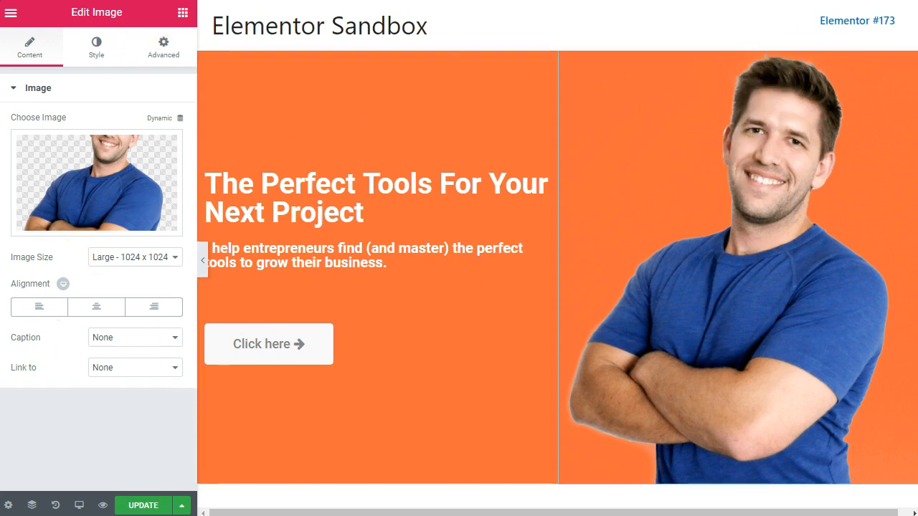
{"action": "left_click", "coordinate": [182, 12]}
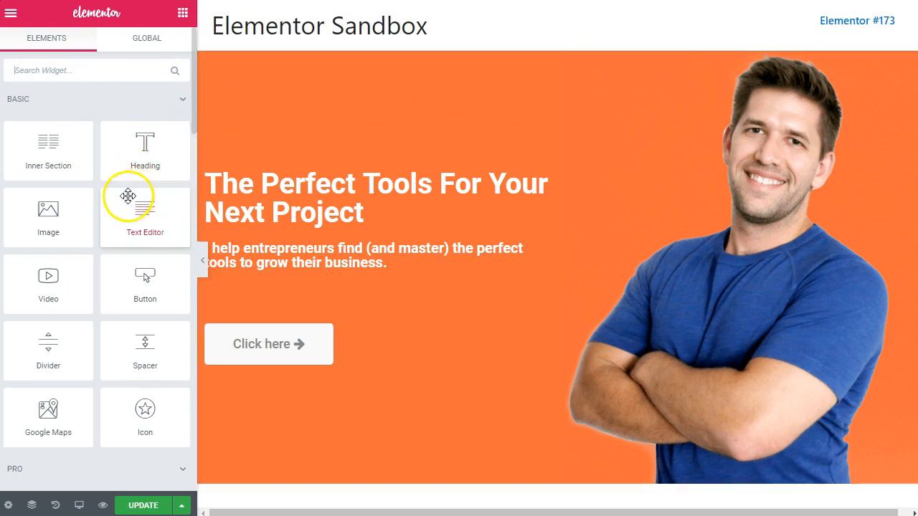
{"action": "left_click_drag", "start_coordinate": [168, 367], "coordinate": [796, 71]}
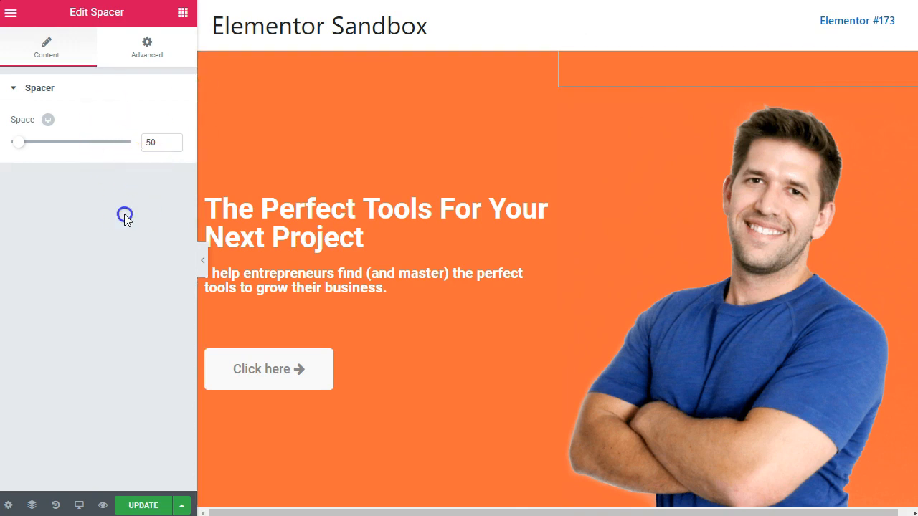
{"action": "left_click", "coordinate": [553, 380]}
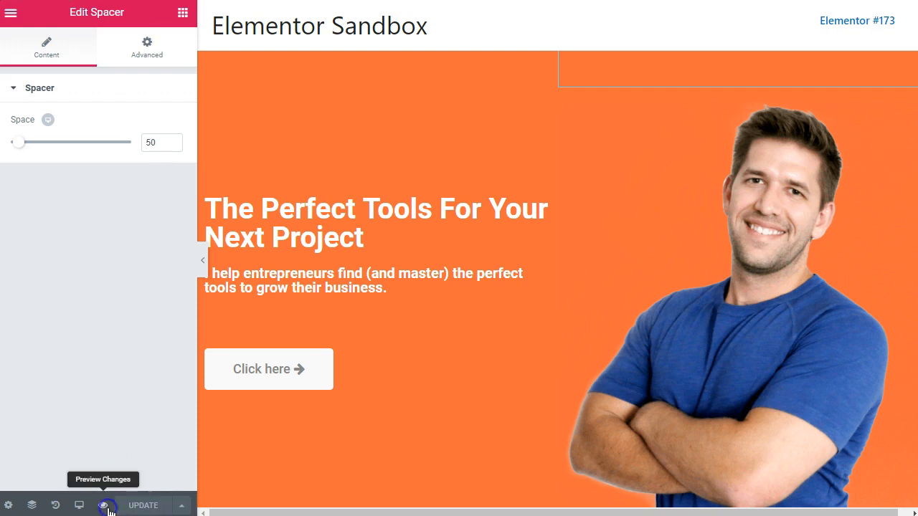
Step: Check the hero in the page preview and examine the What I Love section of the Brizy Sandbox reference page
{"action": "left_click", "coordinate": [106, 506]}
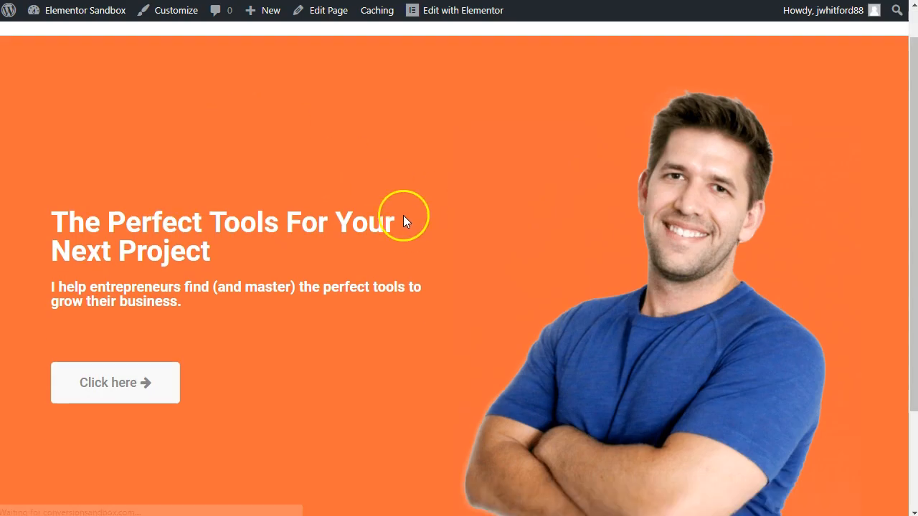
{"action": "scroll", "coordinate": [402, 221], "scroll_direction": "down", "scroll_amount": 3}
{"action": "scroll", "coordinate": [498, 262], "scroll_direction": "up", "scroll_amount": 5}
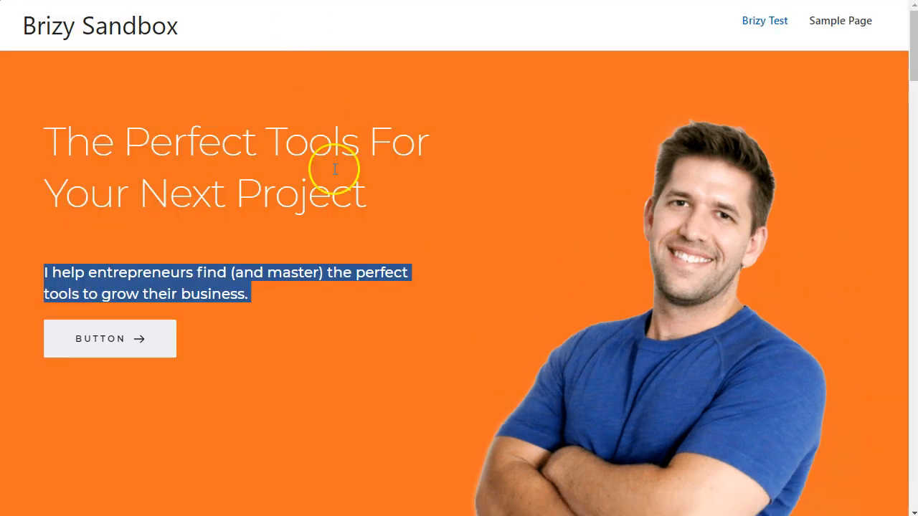
{"action": "scroll", "coordinate": [397, 256], "scroll_direction": "down", "scroll_amount": 7}
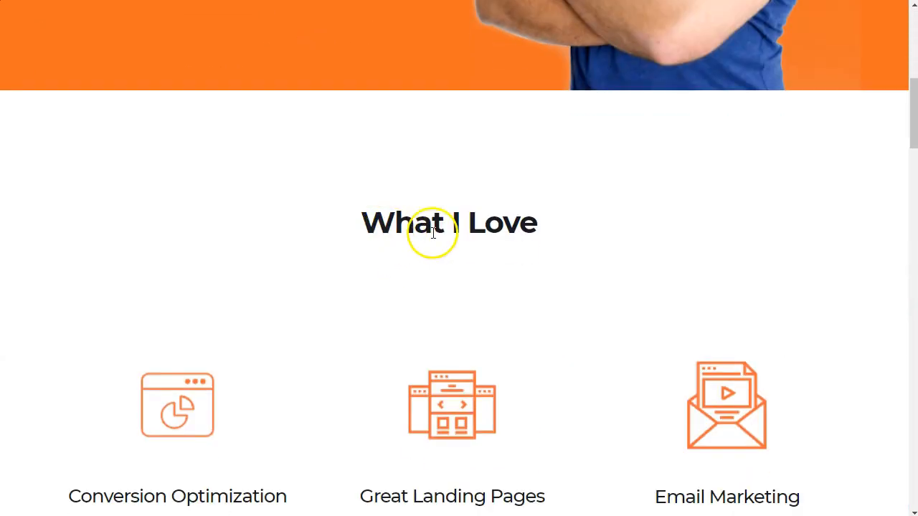
{"action": "scroll", "coordinate": [401, 244], "scroll_direction": "down", "scroll_amount": 4}
{"action": "scroll", "coordinate": [375, 435], "scroll_direction": "down", "scroll_amount": 1}
{"action": "scroll", "coordinate": [378, 423], "scroll_direction": "up", "scroll_amount": 2}
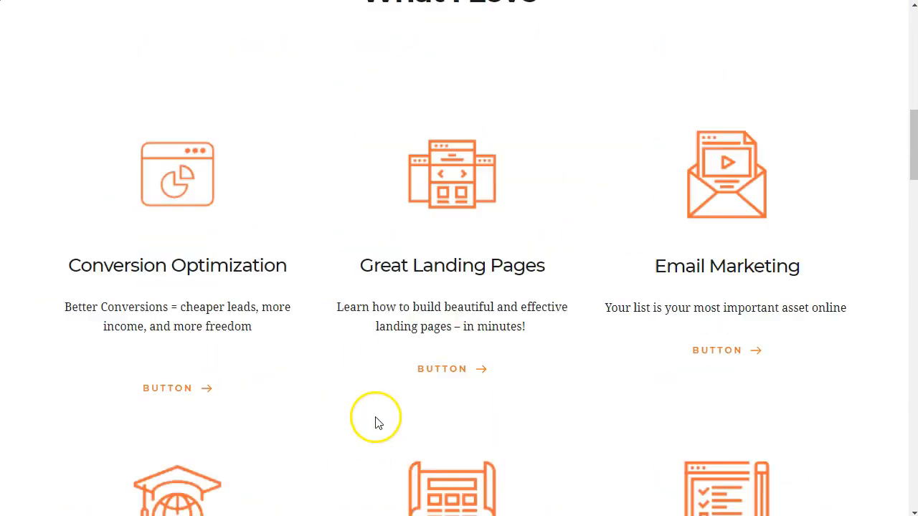
{"action": "scroll", "coordinate": [181, 70], "scroll_direction": "up", "scroll_amount": 3}
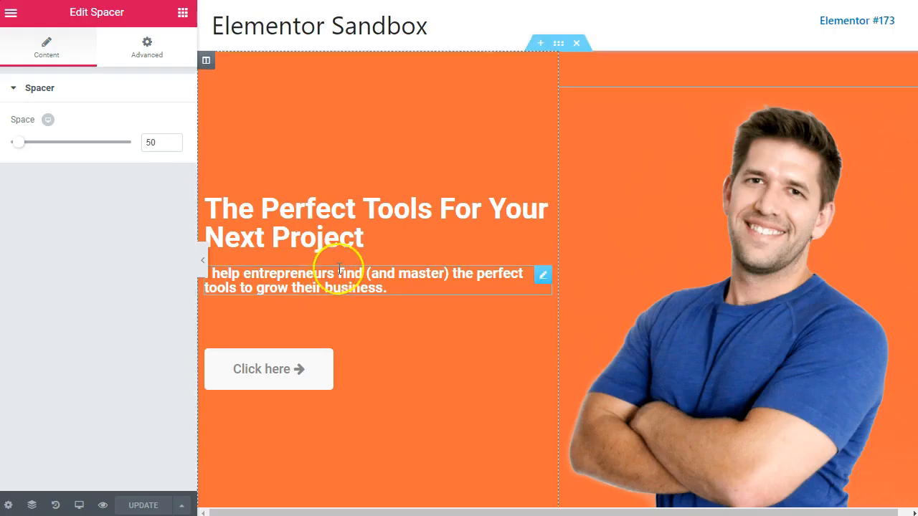
Step: Add a single-column section below the orange hero section
{"action": "scroll", "coordinate": [430, 352], "scroll_direction": "down", "scroll_amount": 3}
{"action": "left_click", "coordinate": [538, 397]}
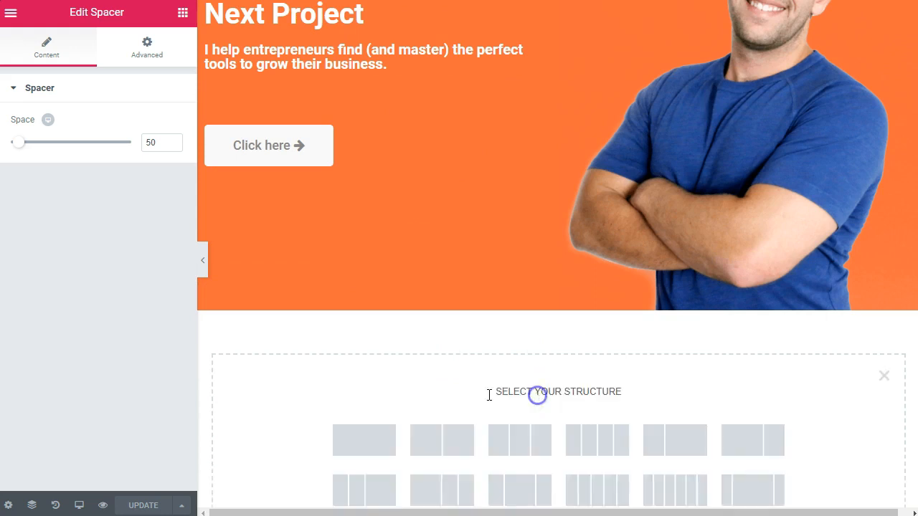
{"action": "left_click", "coordinate": [365, 452]}
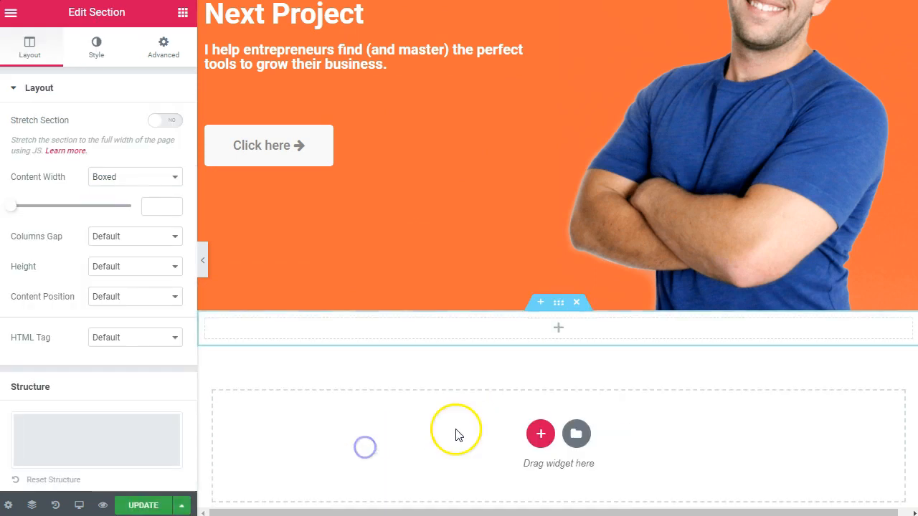
Step: Insert a Heading widget in the empty section below the hero and set its text to "What I Love"
{"action": "left_click", "coordinate": [557, 331]}
{"action": "left_click_drag", "start_coordinate": [125, 155], "coordinate": [558, 332]}
{"action": "triple_click", "coordinate": [425, 338]}
{"action": "type", "text": "W"}
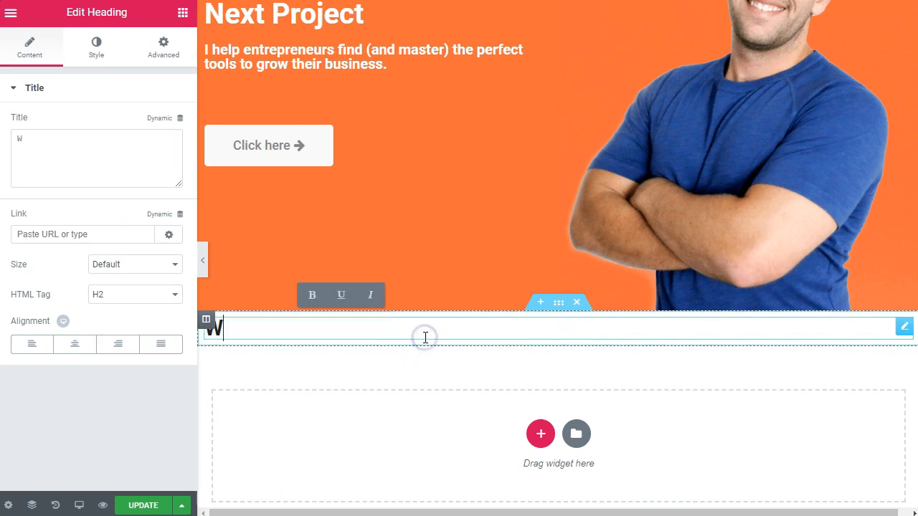
{"action": "type", "text": "hat I Love"}
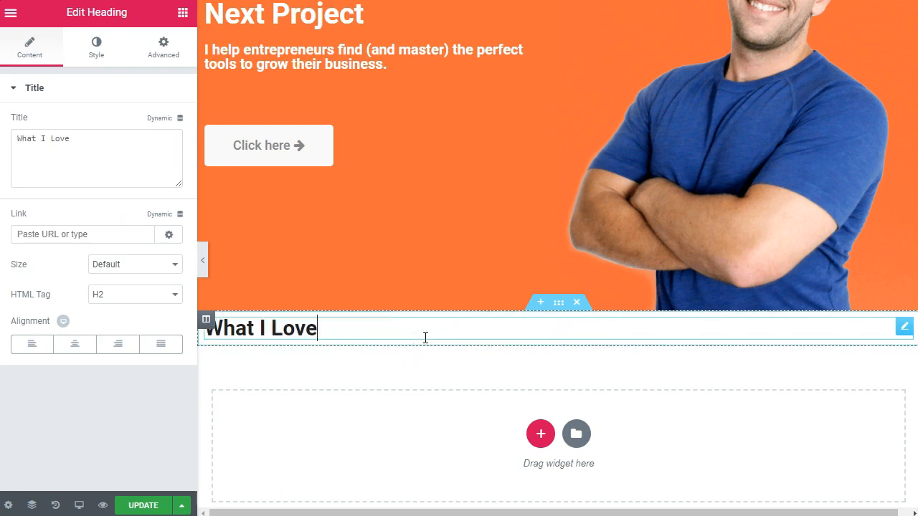
{"action": "left_click", "coordinate": [344, 383]}
Step: Insert a Spacer widget with a space of 134 above the What I Love heading and center the heading
{"action": "left_click", "coordinate": [183, 13]}
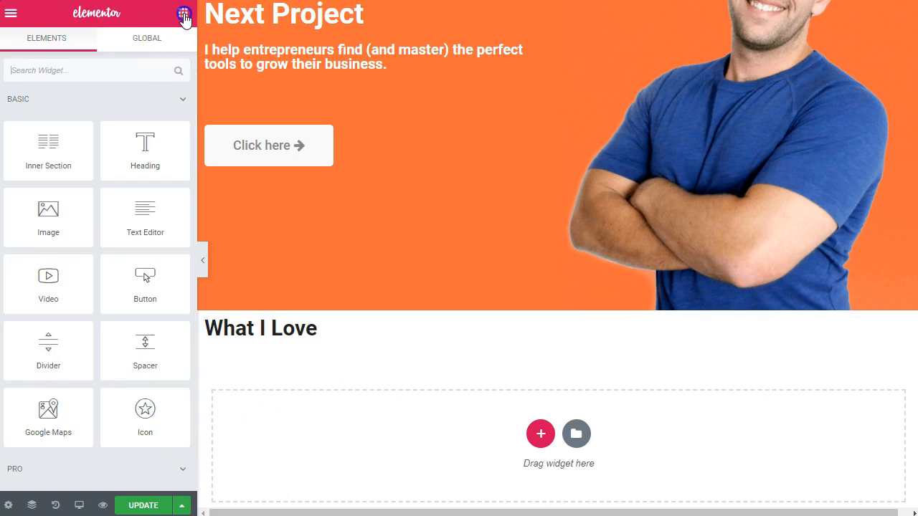
{"action": "type", "text": "spacer"}
{"action": "left_click_drag", "start_coordinate": [71, 127], "coordinate": [502, 325]}
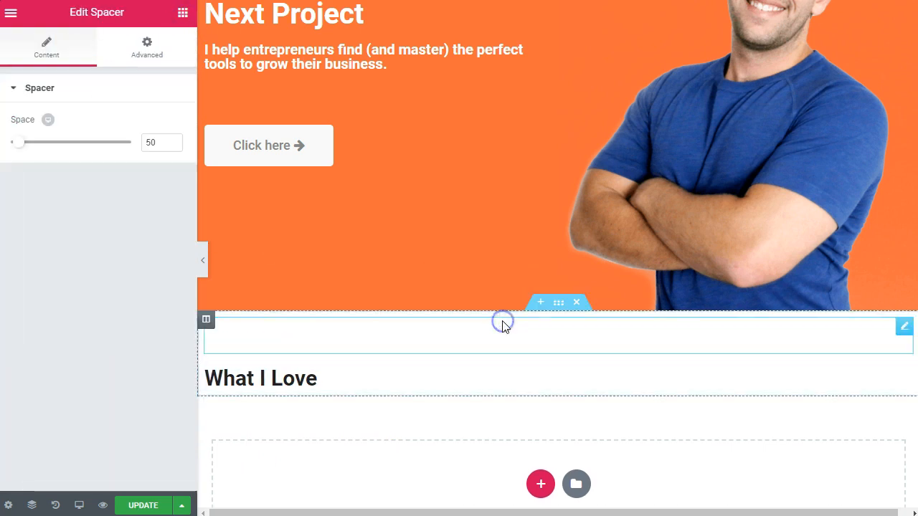
{"action": "left_click_drag", "start_coordinate": [19, 143], "coordinate": [25, 149]}
{"action": "left_click", "coordinate": [389, 385]}
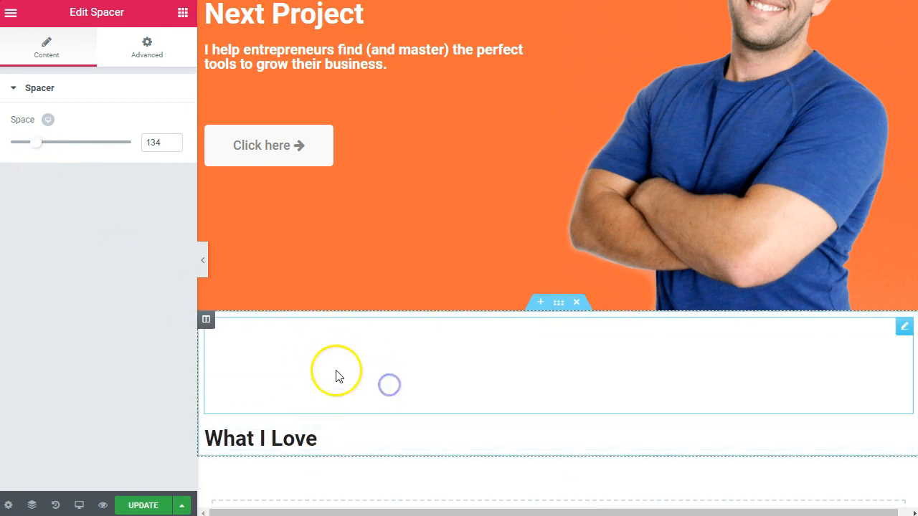
{"action": "left_click", "coordinate": [317, 443]}
{"action": "left_click", "coordinate": [75, 344]}
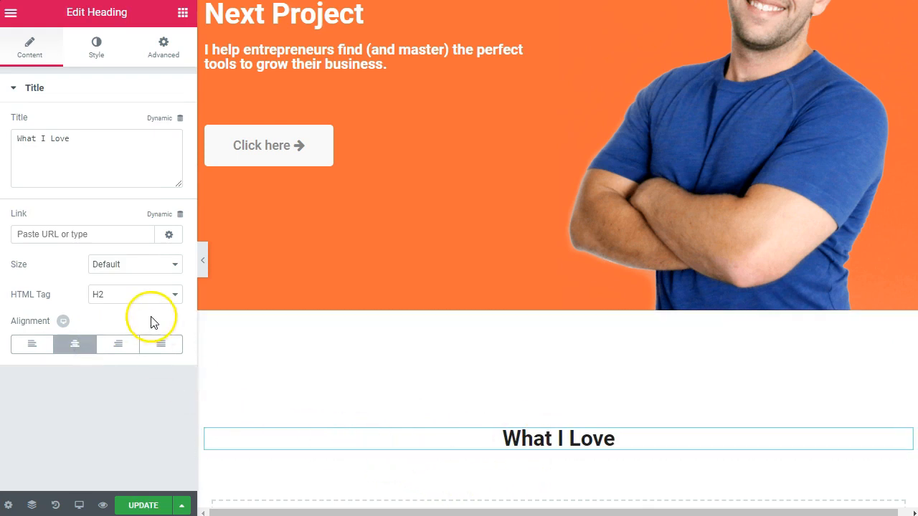
Step: Add a section with three equal columns below the What I Love heading
{"action": "scroll", "coordinate": [317, 399], "scroll_direction": "down", "scroll_amount": 1}
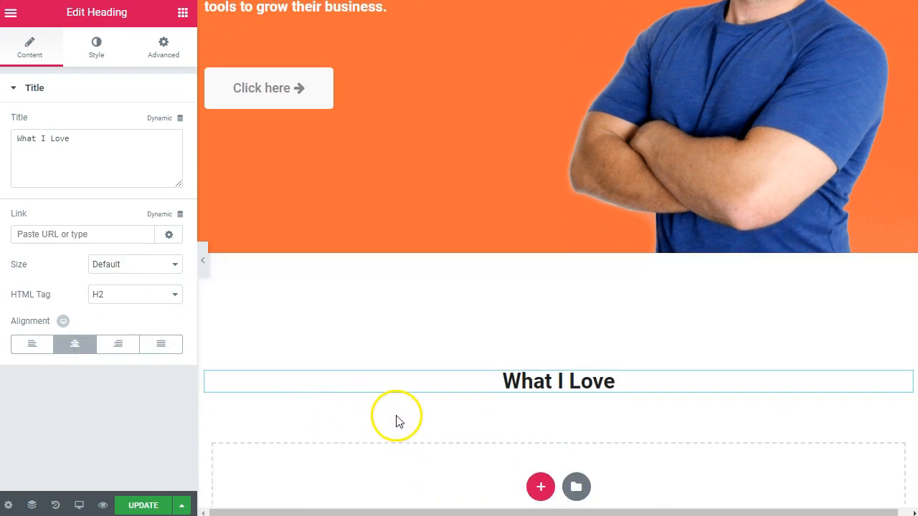
{"action": "left_click", "coordinate": [540, 487]}
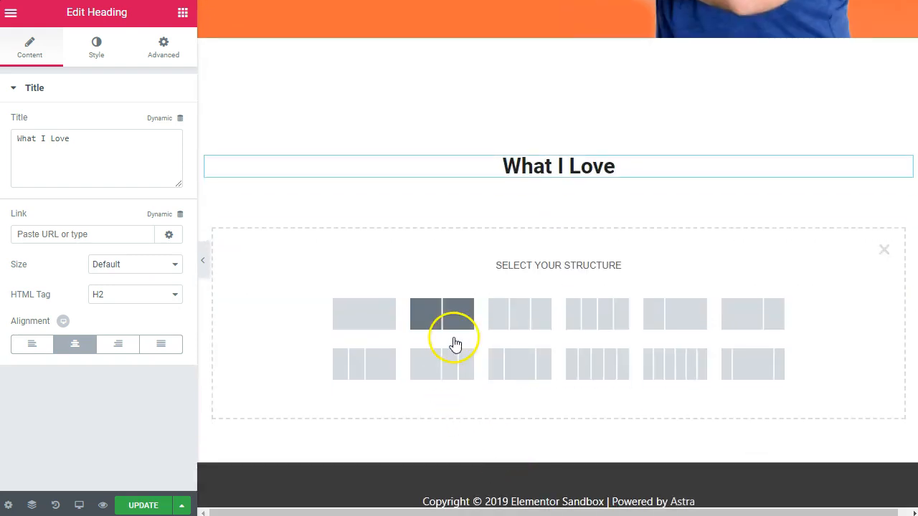
{"action": "left_click", "coordinate": [530, 321]}
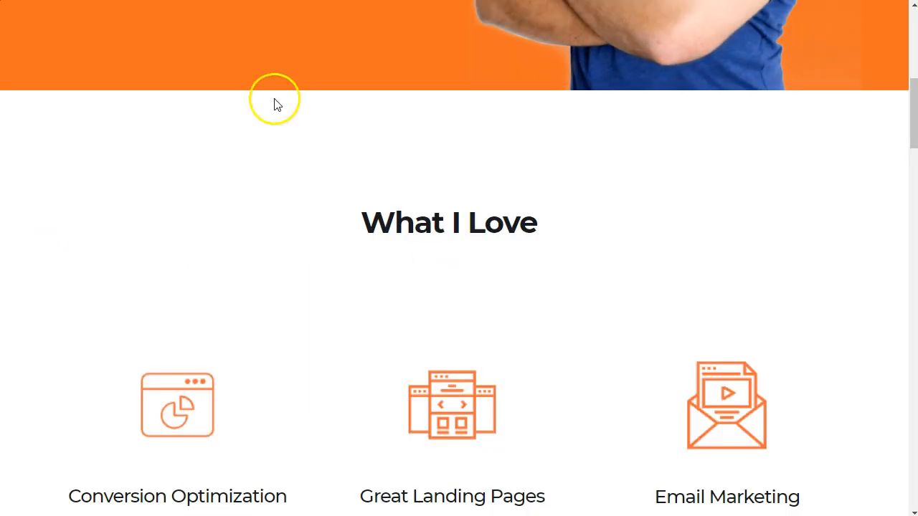
Step: Add an Image Box widget to the first of the three columns below the What I Love heading
{"action": "scroll", "coordinate": [274, 103], "scroll_direction": "down", "scroll_amount": 2}
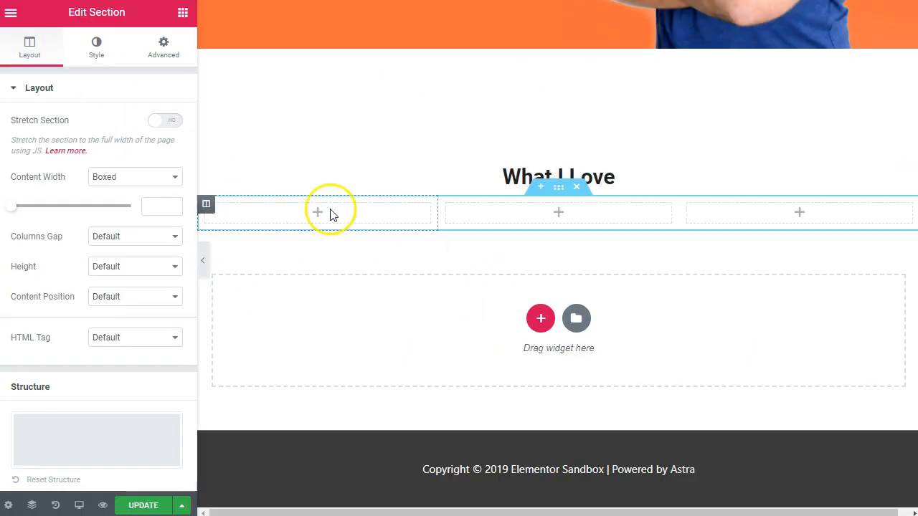
{"action": "left_click", "coordinate": [310, 212]}
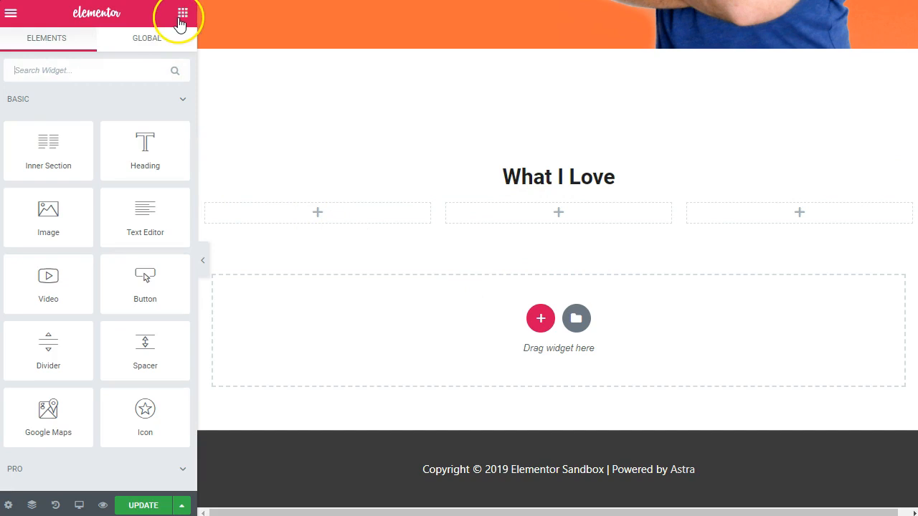
{"action": "left_click", "coordinate": [149, 66]}
{"action": "type", "text": "image"}
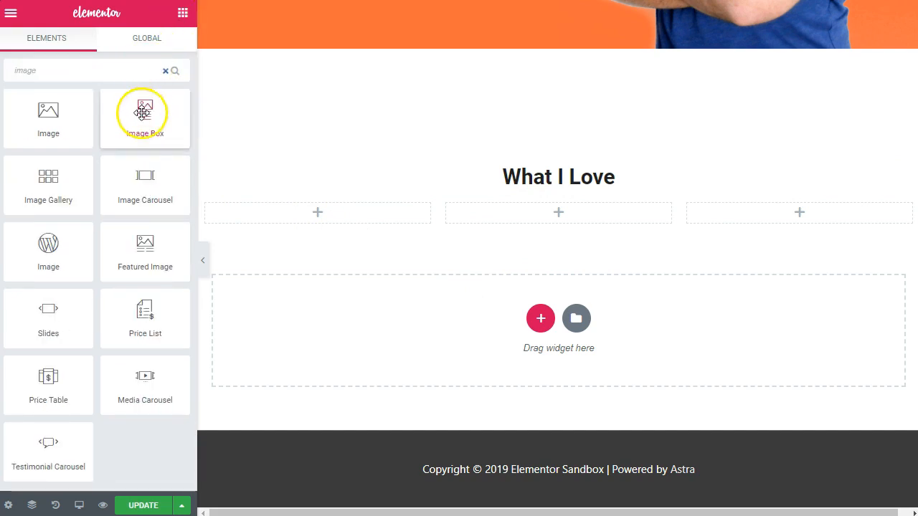
{"action": "left_click_drag", "start_coordinate": [143, 113], "coordinate": [318, 212]}
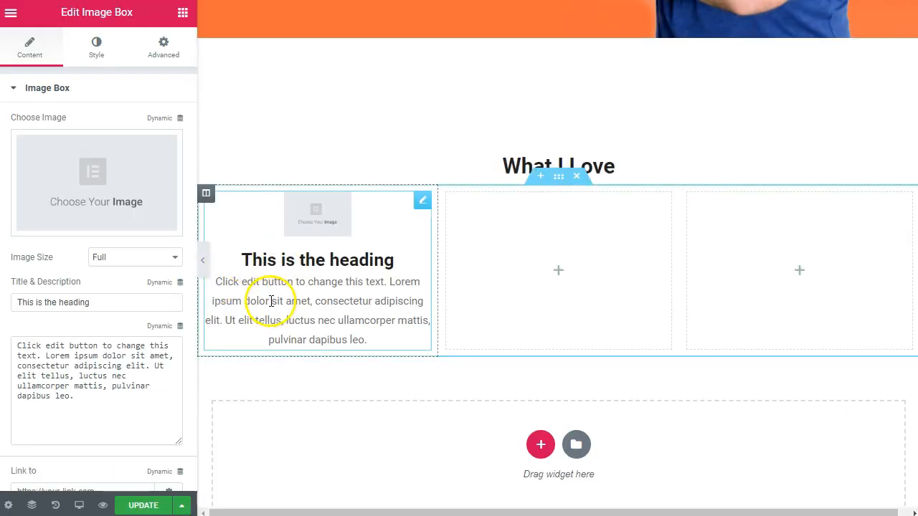
Step: Upload web-orange.png to the media library and insert it as the Image Box's image
{"action": "left_click", "coordinate": [62, 211]}
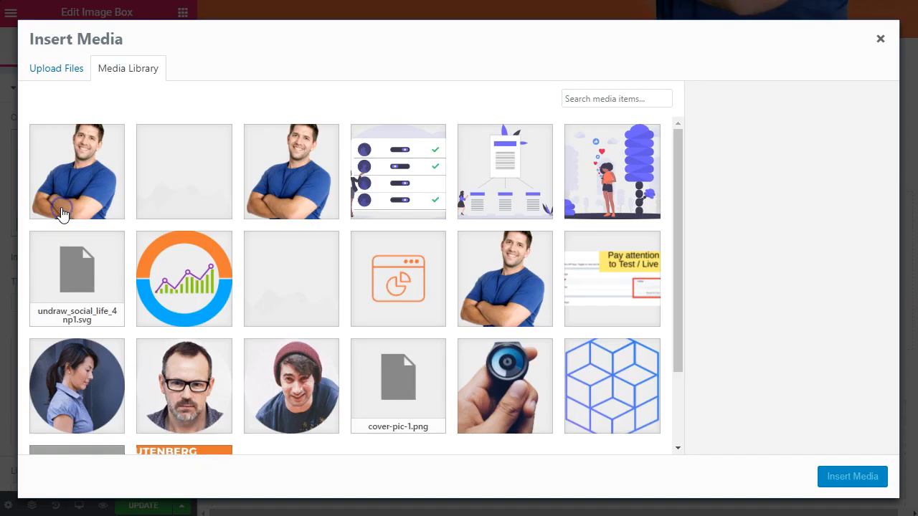
{"action": "left_click_drag", "start_coordinate": [0, 265], "coordinate": [431, 265]}
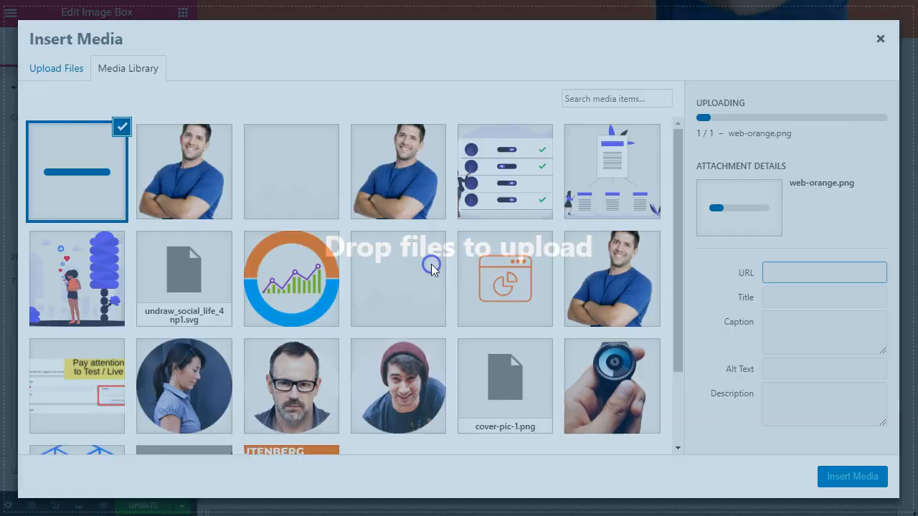
{"action": "left_click", "coordinate": [871, 479]}
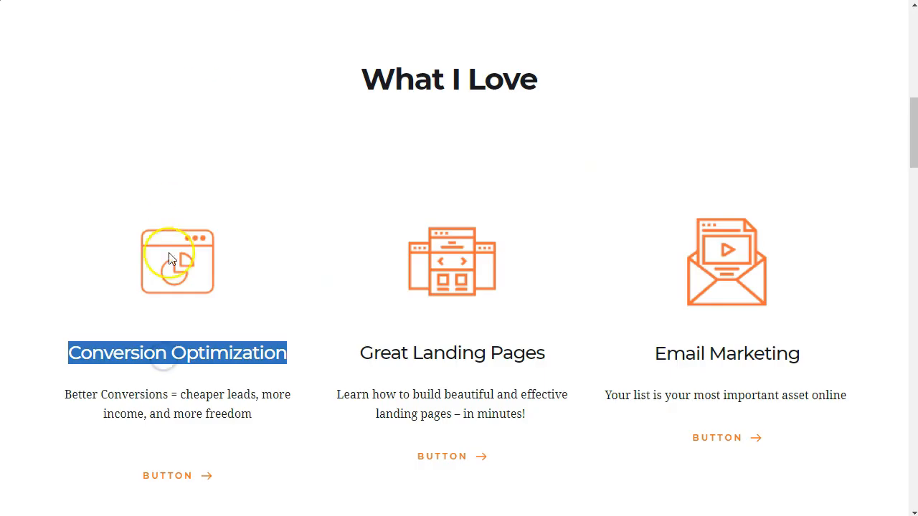
Step: Copy the reference page's title "Conversion Optimization" and description "Better Conversions = cheaper leads, more income, and more freedom" into the Image Box
{"action": "triple_click", "coordinate": [150, 400]}
{"action": "key", "text": "ctrl+c"}
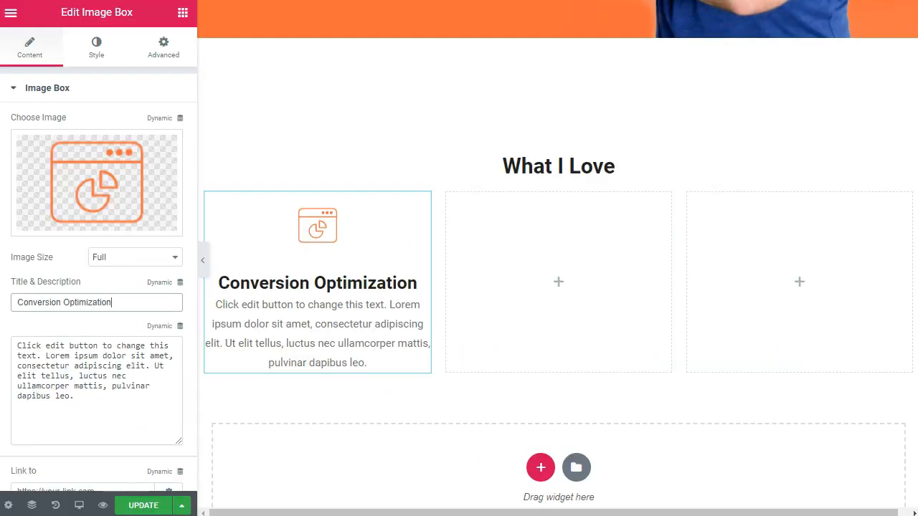
{"action": "left_click", "coordinate": [88, 379]}
{"action": "key", "text": "ctrl+a"}
{"action": "key", "text": "ctrl+v"}
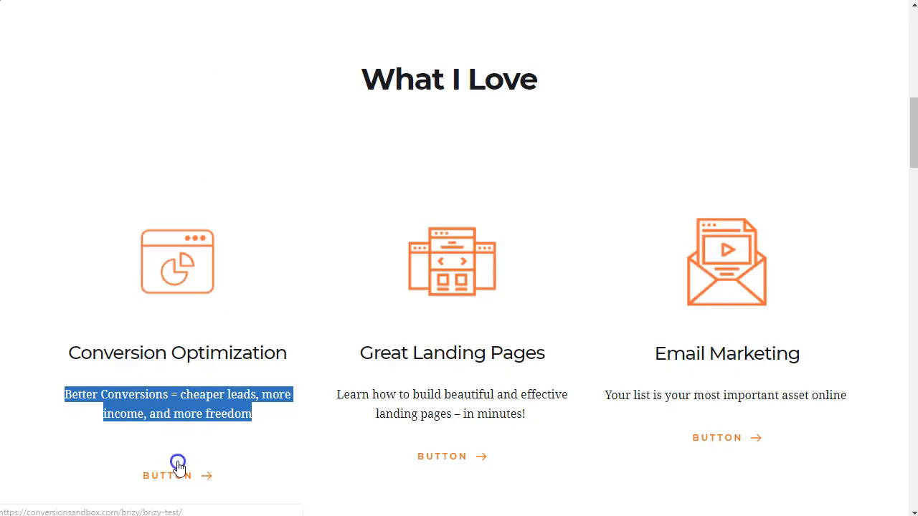
Step: Examine the reference page's feature button and the Image Box's content and style settings for a built-in button option
{"action": "left_click", "coordinate": [177, 465]}
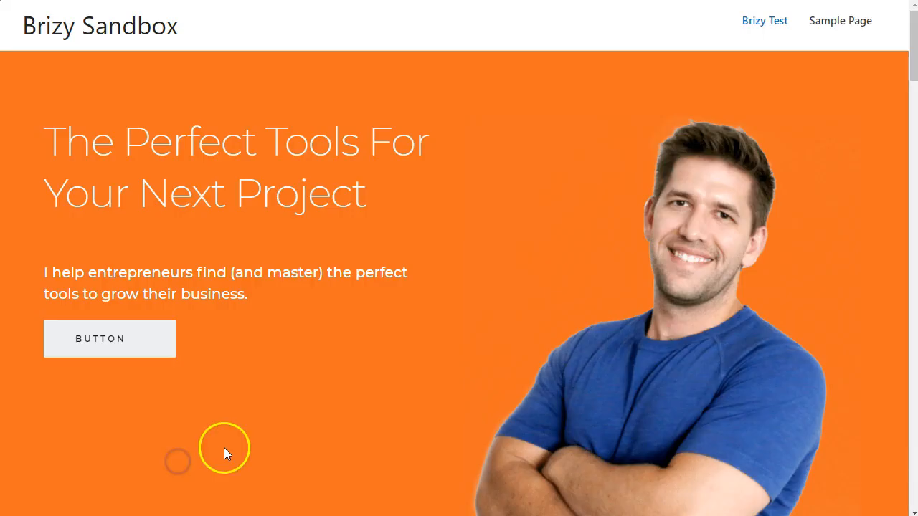
{"action": "scroll", "coordinate": [229, 78], "scroll_direction": "down", "scroll_amount": 10}
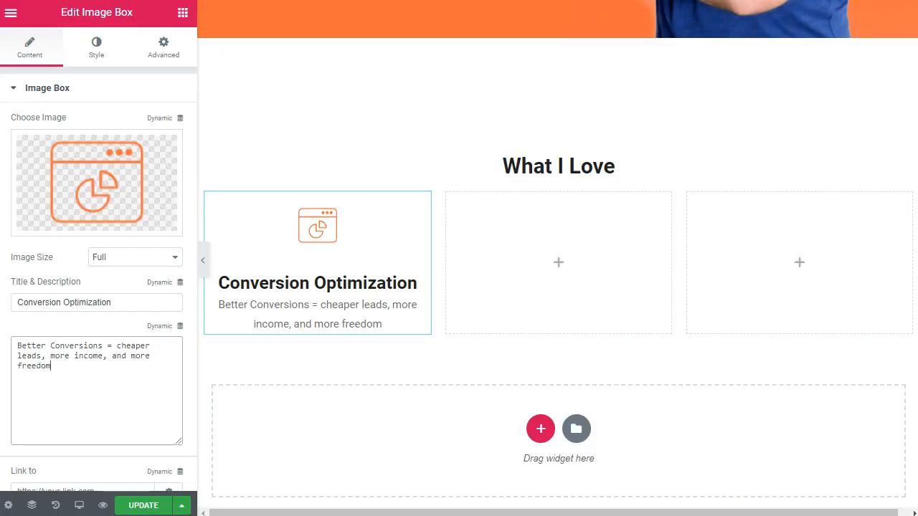
{"action": "left_click", "coordinate": [183, 13]}
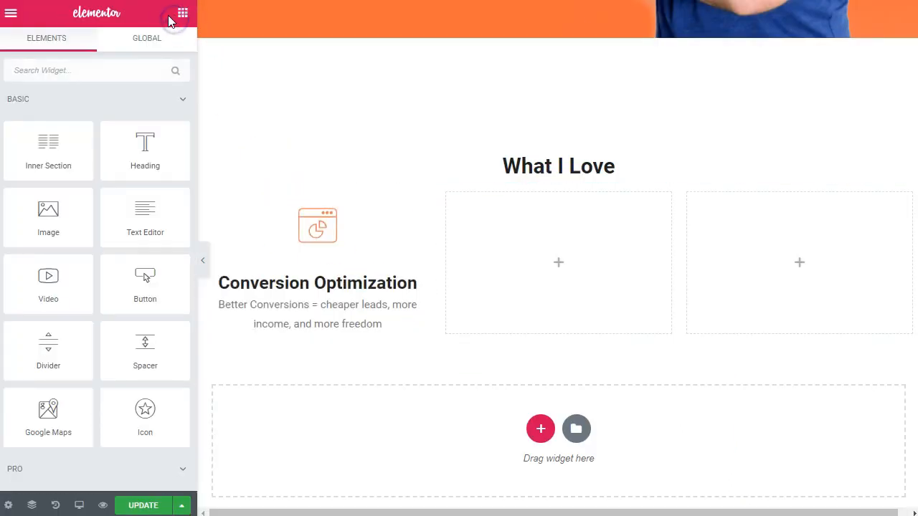
{"action": "left_click", "coordinate": [297, 291]}
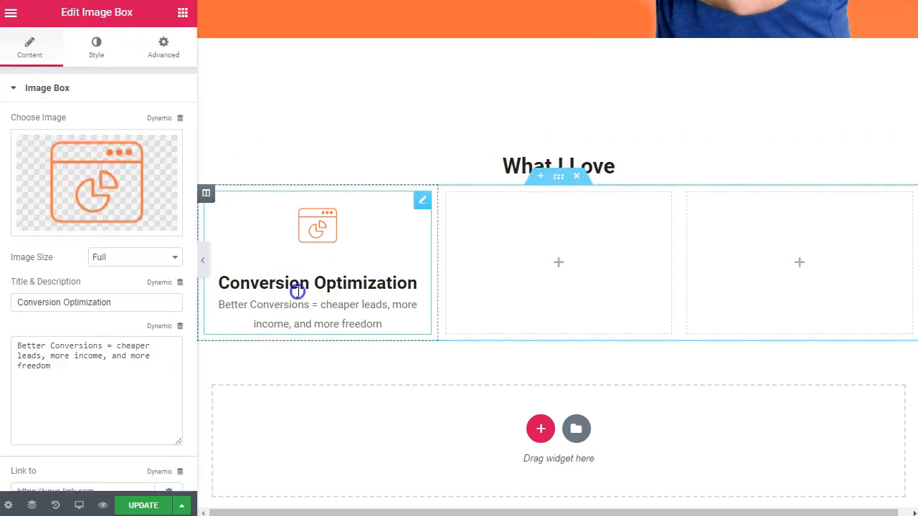
{"action": "scroll", "coordinate": [96, 351], "scroll_direction": "down", "scroll_amount": 2}
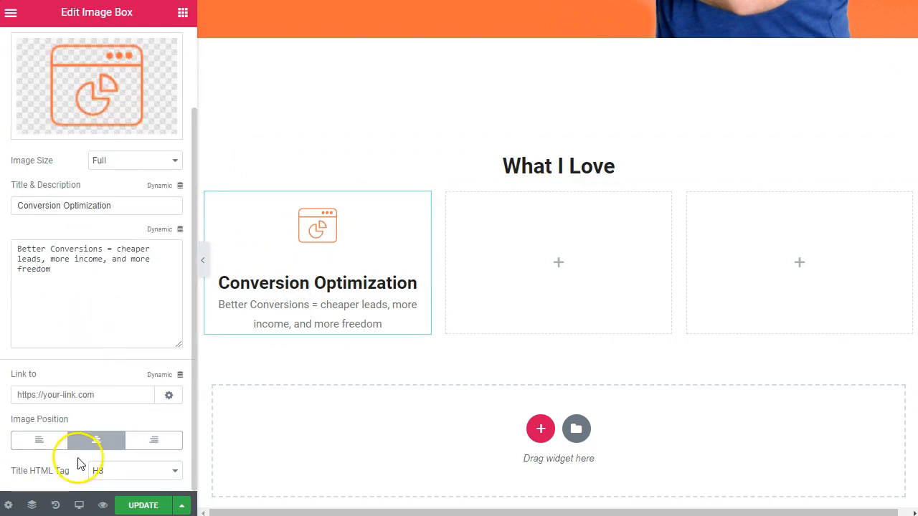
{"action": "scroll", "coordinate": [71, 430], "scroll_direction": "up", "scroll_amount": 2}
{"action": "left_click", "coordinate": [98, 46]}
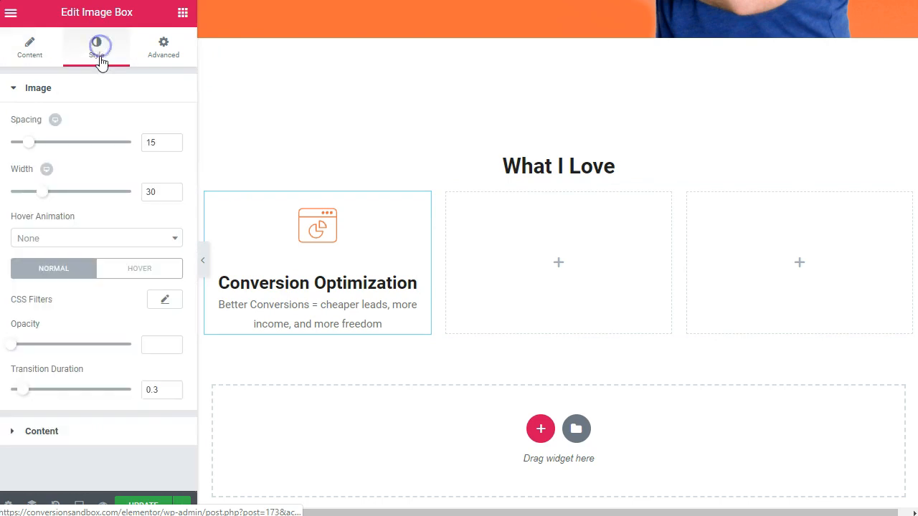
{"action": "left_click", "coordinate": [59, 430]}
{"action": "left_click", "coordinate": [29, 49]}
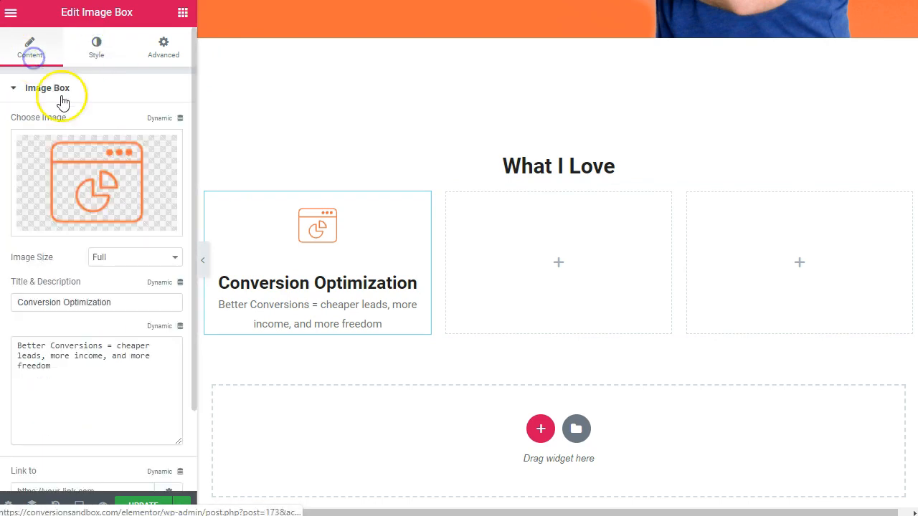
Step: Add a Button widget beneath the Conversion Optimization Image Box and center it
{"action": "left_click", "coordinate": [180, 19]}
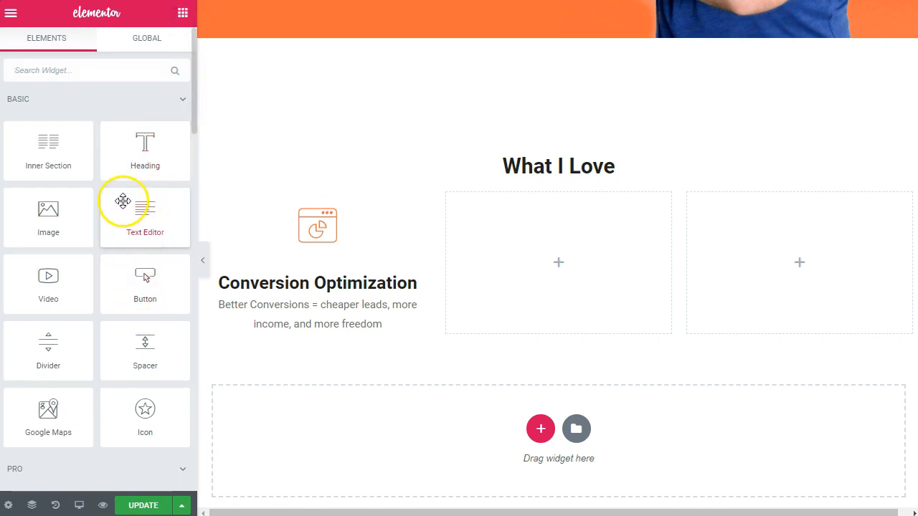
{"action": "left_click_drag", "start_coordinate": [133, 289], "coordinate": [311, 334]}
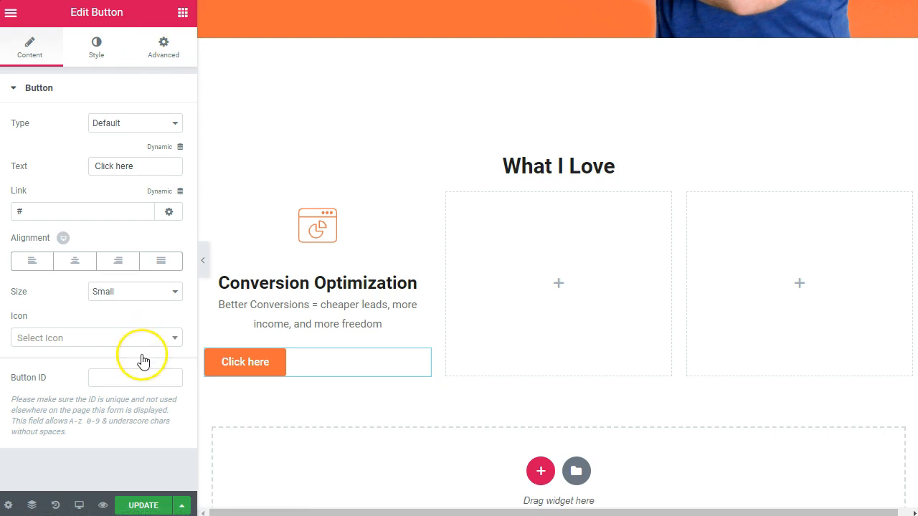
{"action": "left_click", "coordinate": [76, 262]}
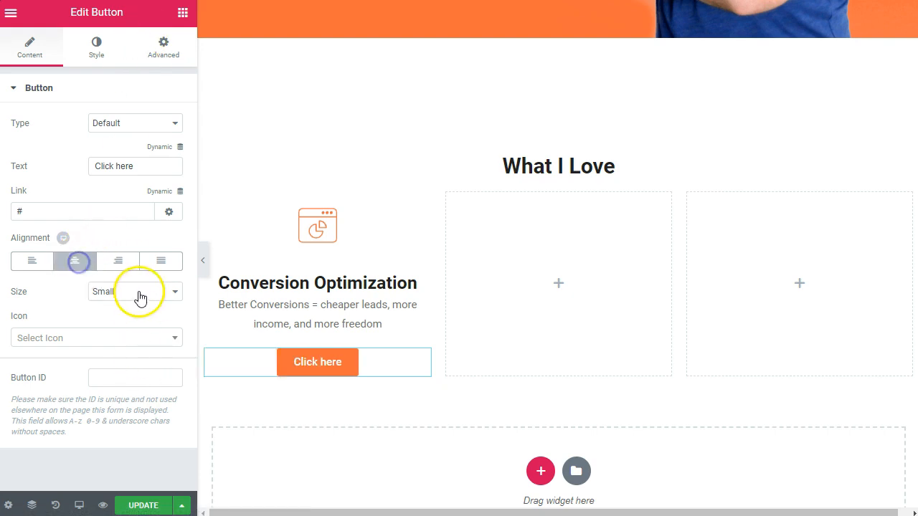
Step: Give the button the arrow-circle-right icon positioned after the text and change its text to "Learn More"
{"action": "left_click", "coordinate": [107, 341]}
{"action": "type", "text": "arrow"}
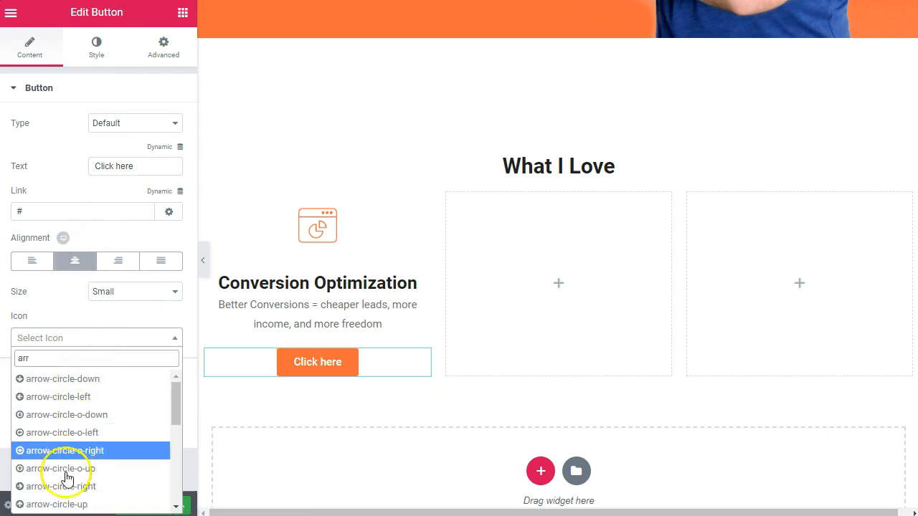
{"action": "left_click", "coordinate": [68, 486]}
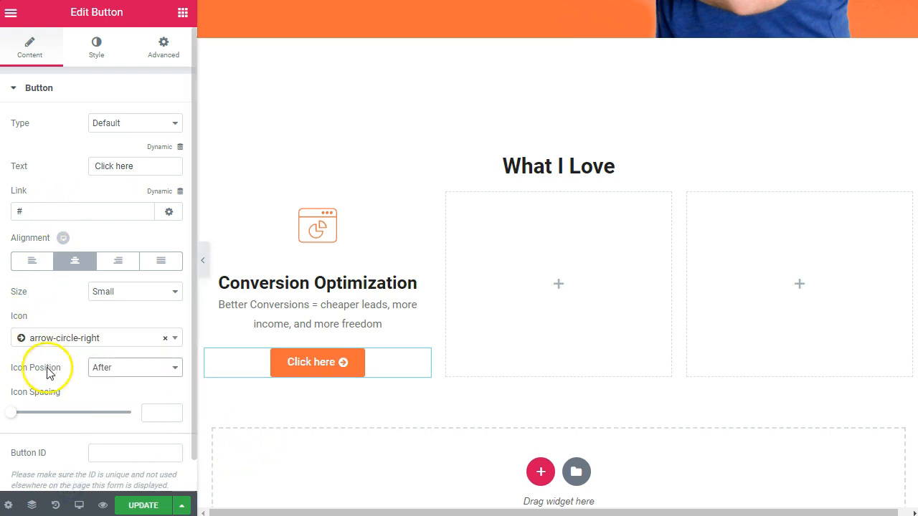
{"action": "double_click", "coordinate": [323, 364]}
{"action": "type", "text": "Learn More"}
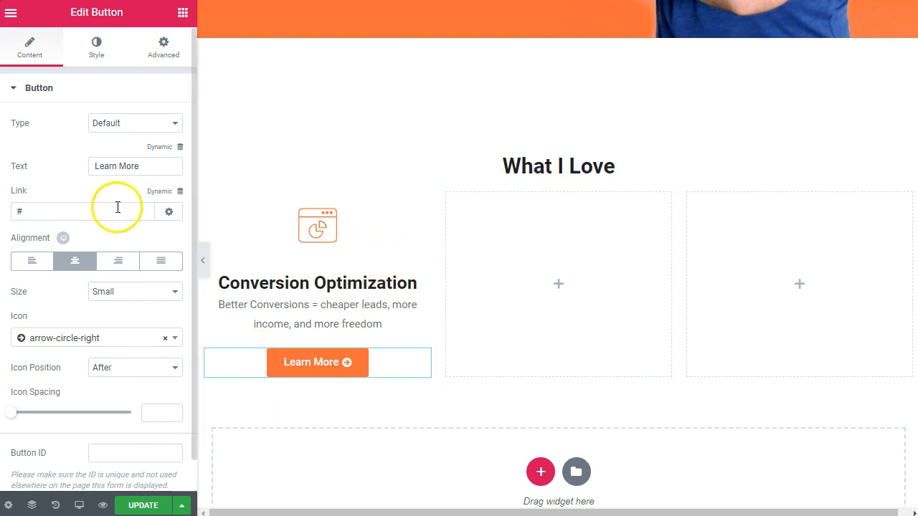
Step: Make the Learn More button's background color fully transparent
{"action": "left_click", "coordinate": [93, 46]}
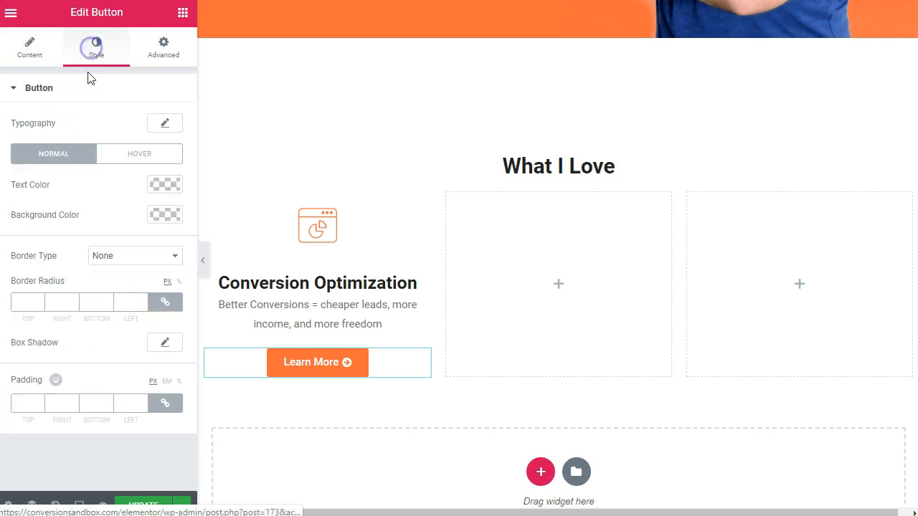
{"action": "left_click", "coordinate": [166, 216]}
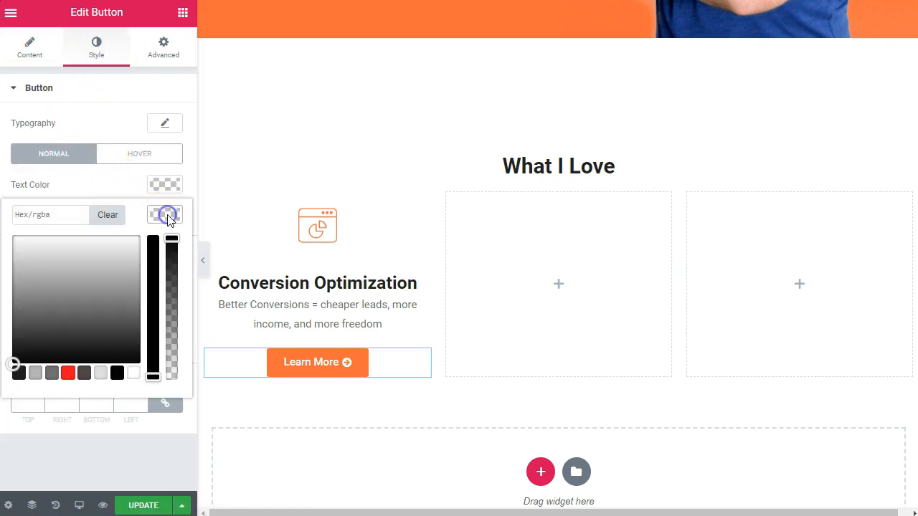
{"action": "left_click", "coordinate": [115, 215]}
{"action": "left_click_drag", "start_coordinate": [173, 244], "coordinate": [178, 428]}
{"action": "left_click", "coordinate": [180, 425]}
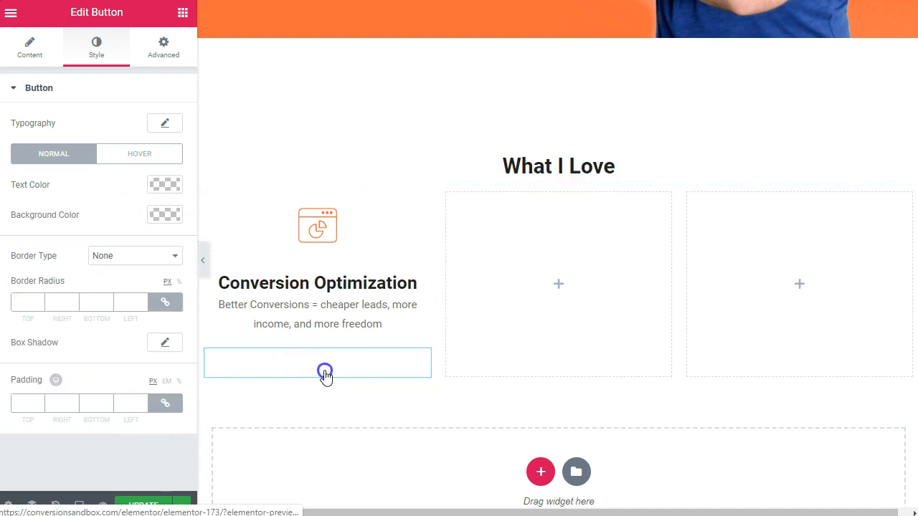
Step: Set the Learn More button's text color to #f76c3a, copied from the browser color picker's history
{"action": "left_click", "coordinate": [172, 185]}
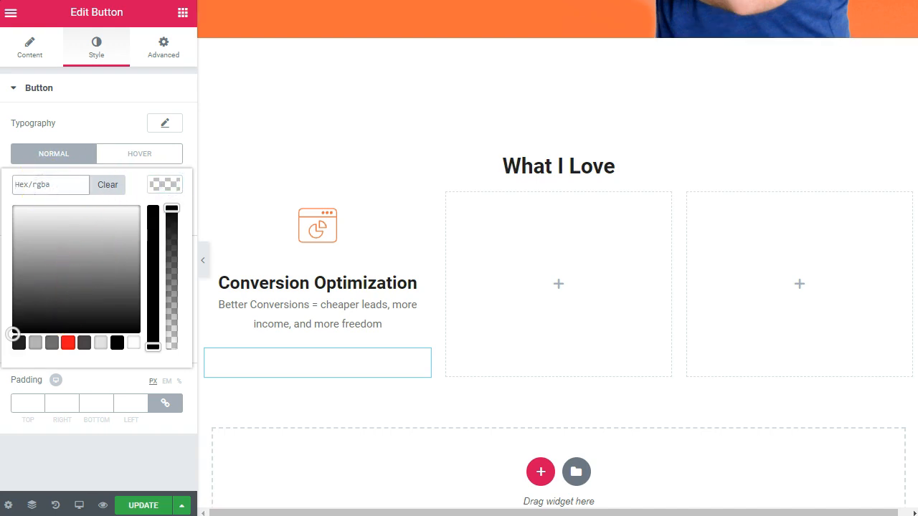
{"action": "left_click", "coordinate": [686, 0]}
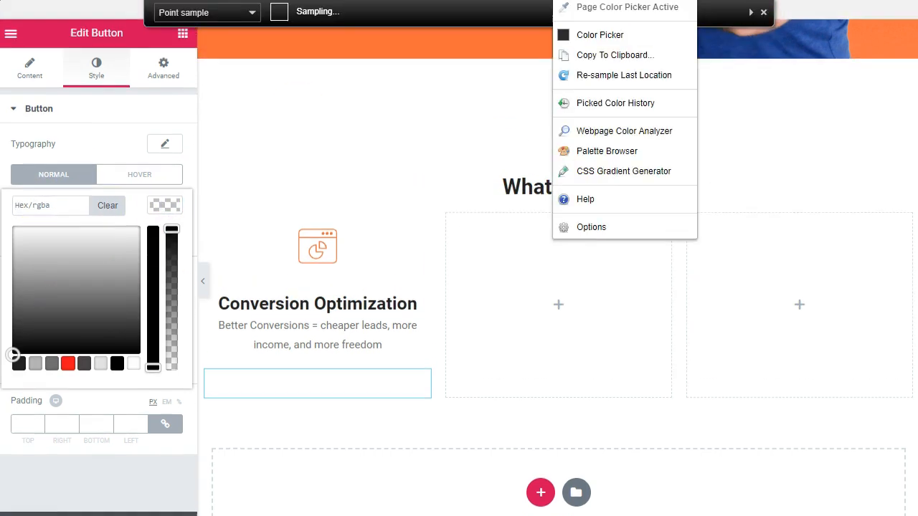
{"action": "left_click", "coordinate": [613, 103]}
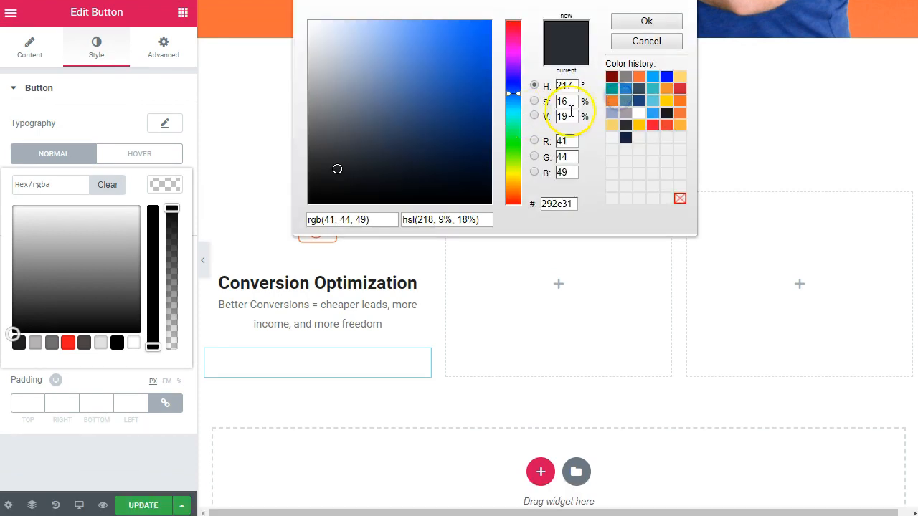
{"action": "left_click", "coordinate": [641, 78]}
{"action": "key", "text": "ctrl+c"}
{"action": "left_click", "coordinate": [67, 184]}
{"action": "key", "text": "ctrl+v"}
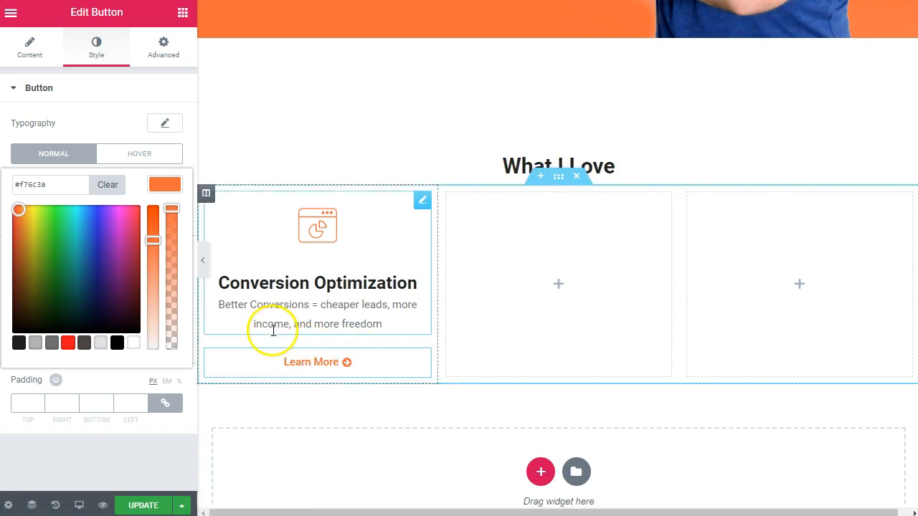
Step: Duplicate the first column containing the Conversion Optimization Image Box and Learn More button
{"action": "left_click", "coordinate": [384, 251]}
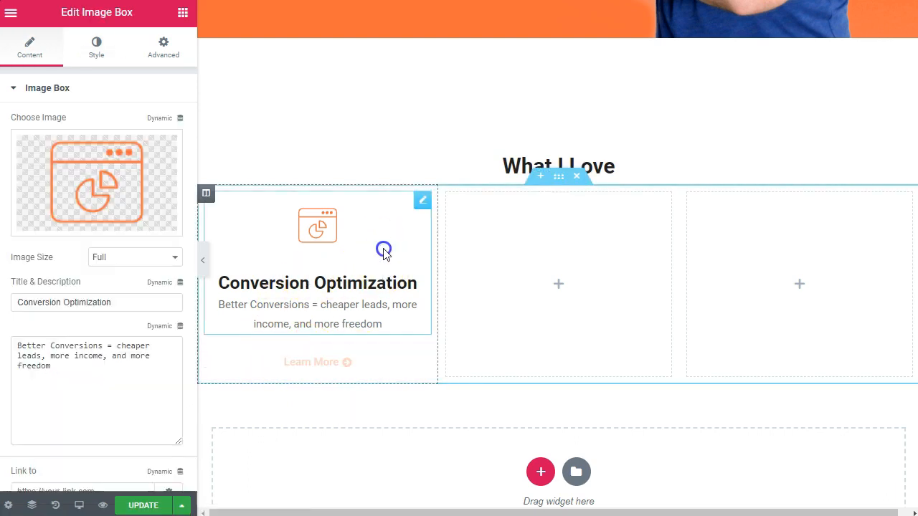
{"action": "right_click", "coordinate": [208, 195]}
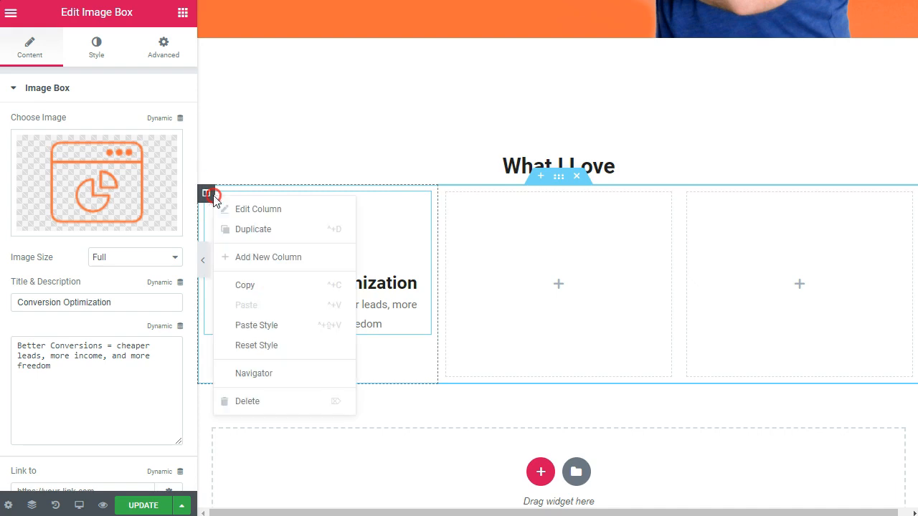
{"action": "left_click", "coordinate": [240, 231]}
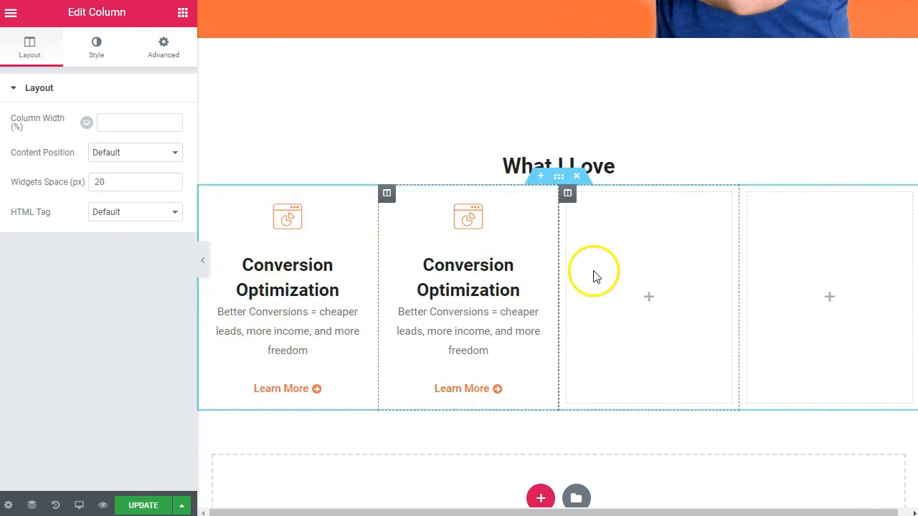
Step: Delete the two empty columns beside the duplicated Conversion Optimization column
{"action": "right_click", "coordinate": [647, 264]}
{"action": "left_click", "coordinate": [600, 261]}
{"action": "left_click", "coordinate": [567, 194]}
{"action": "right_click", "coordinate": [567, 194]}
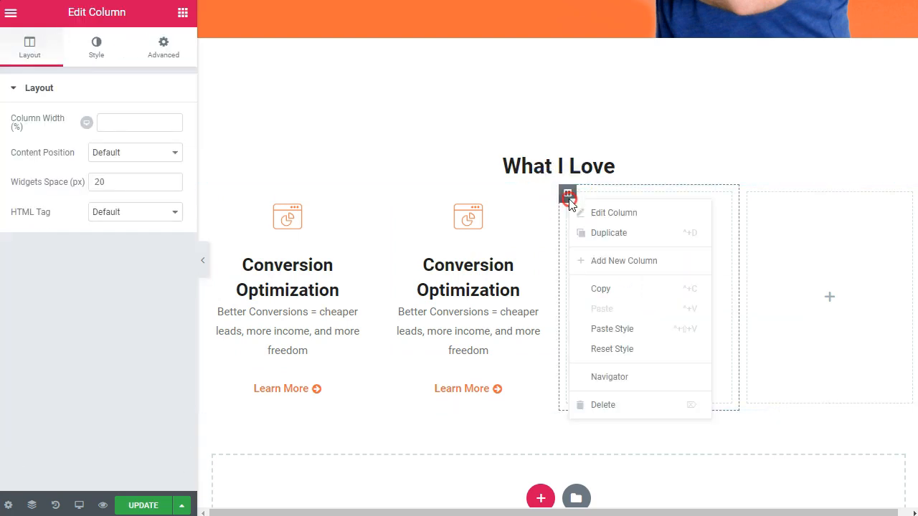
{"action": "left_click", "coordinate": [595, 406]}
{"action": "right_click", "coordinate": [687, 193]}
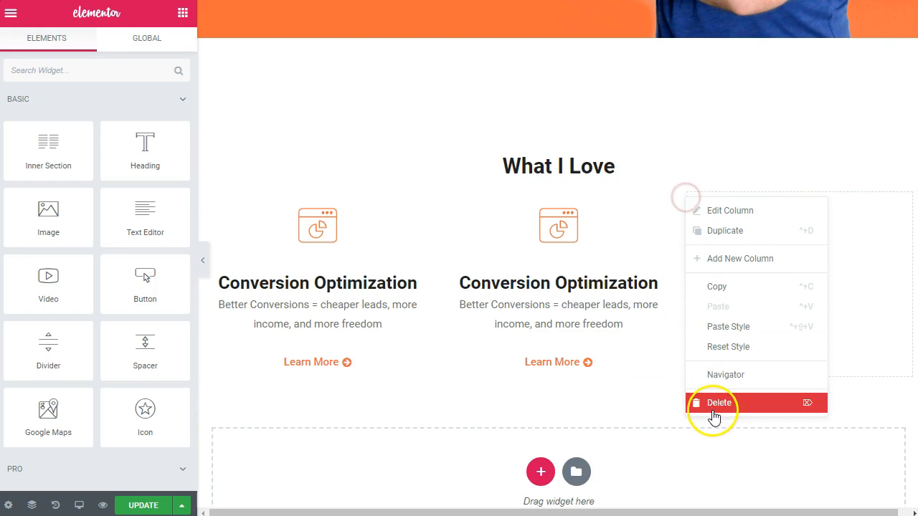
{"action": "left_click", "coordinate": [713, 403]}
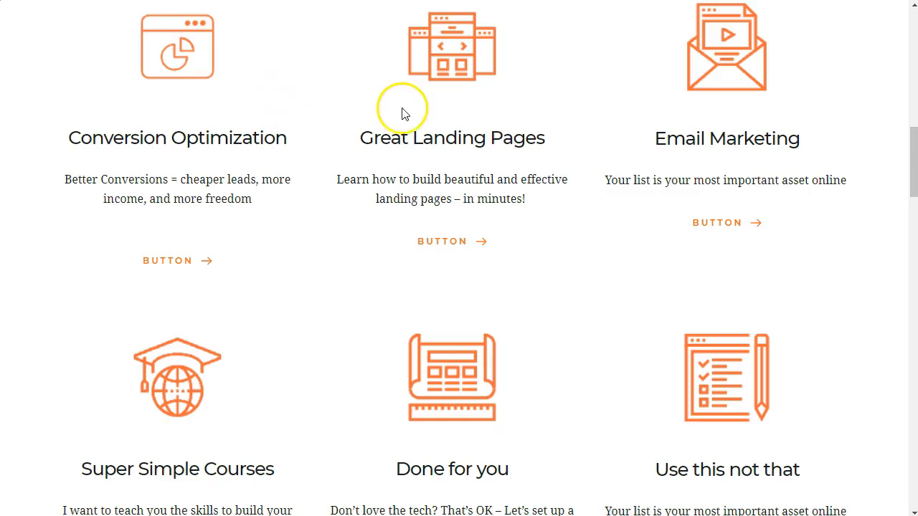
Step: Replace the second column's duplicated image with the uploaded Landing-Page-Orange.png and title its Image Box "Great Landing Pages"
{"action": "scroll", "coordinate": [381, 128], "scroll_direction": "up", "scroll_amount": 2}
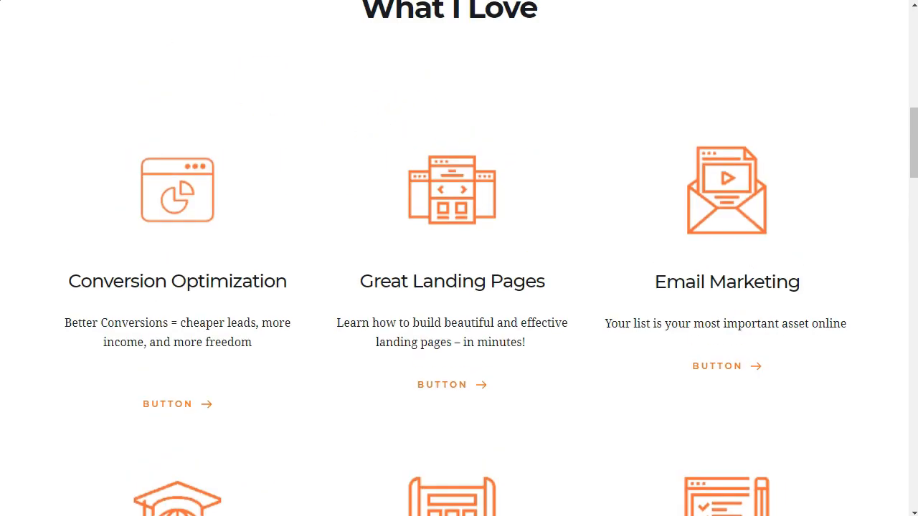
{"action": "triple_click", "coordinate": [428, 281]}
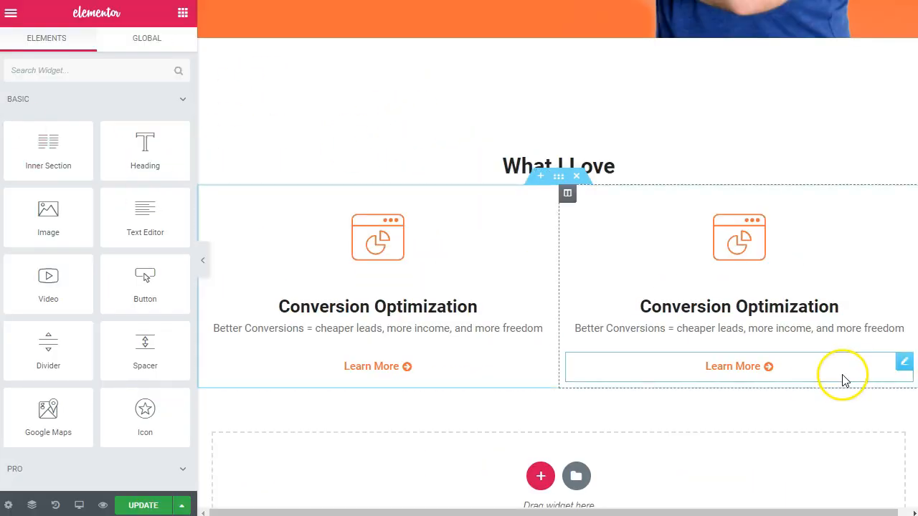
{"action": "left_click", "coordinate": [746, 219]}
{"action": "left_click", "coordinate": [142, 180]}
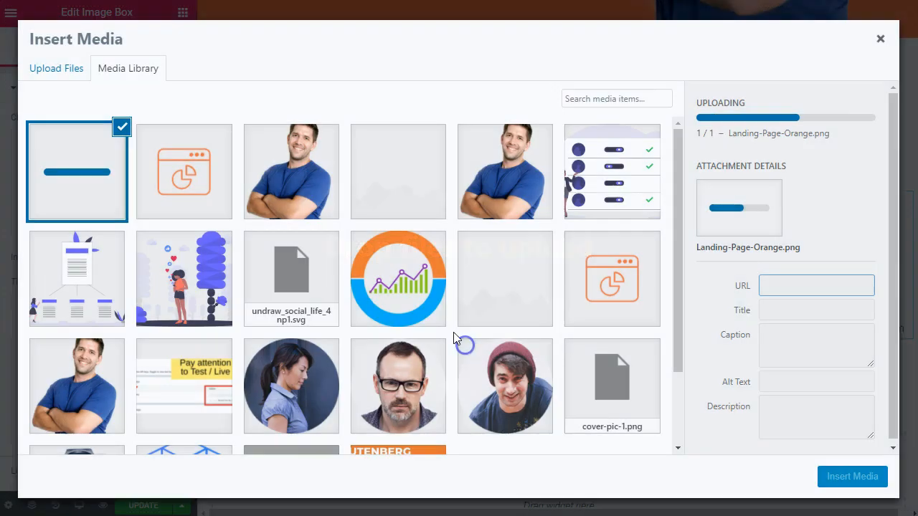
{"action": "left_click", "coordinate": [852, 477]}
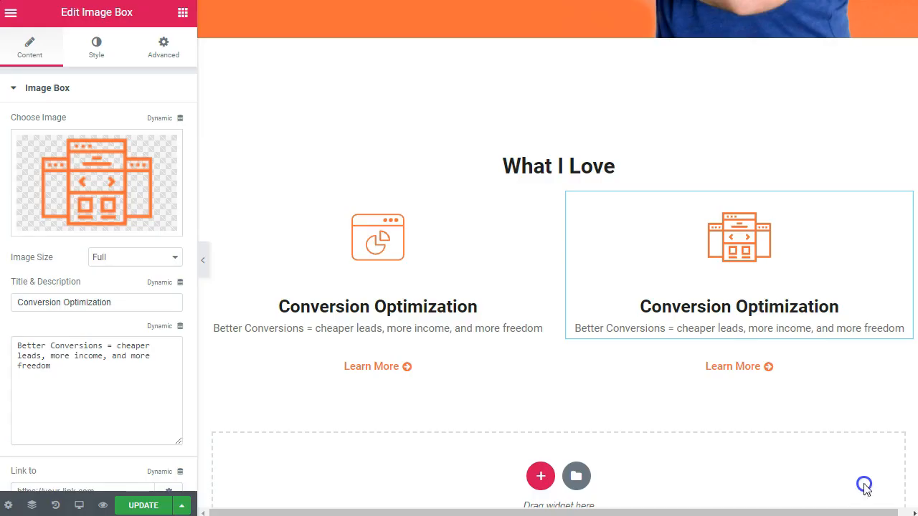
{"action": "left_click", "coordinate": [91, 308]}
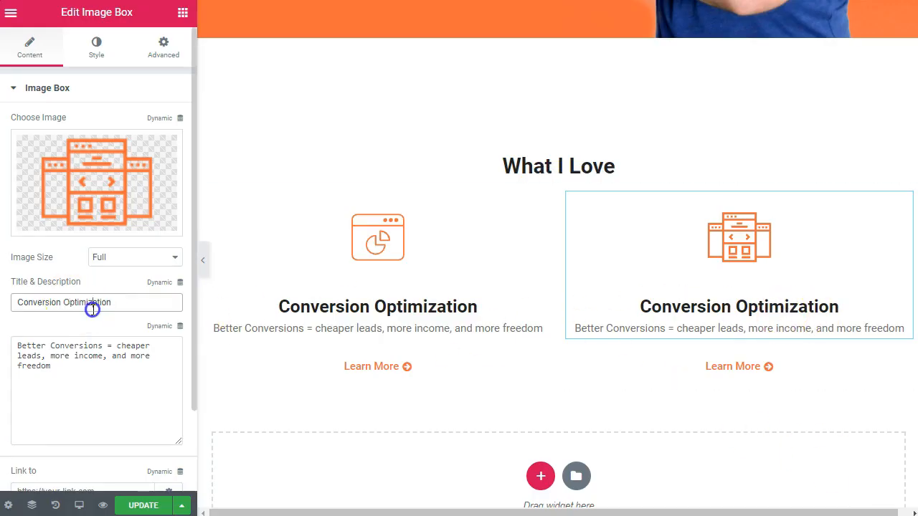
{"action": "type", "text": "Great Landing Pages"}
Step: Replace the Great Landing Pages description with "Learn how to build beautiful and effective landing pages – in minutes!" copied from the reference page
{"action": "left_click", "coordinate": [621, 331]}
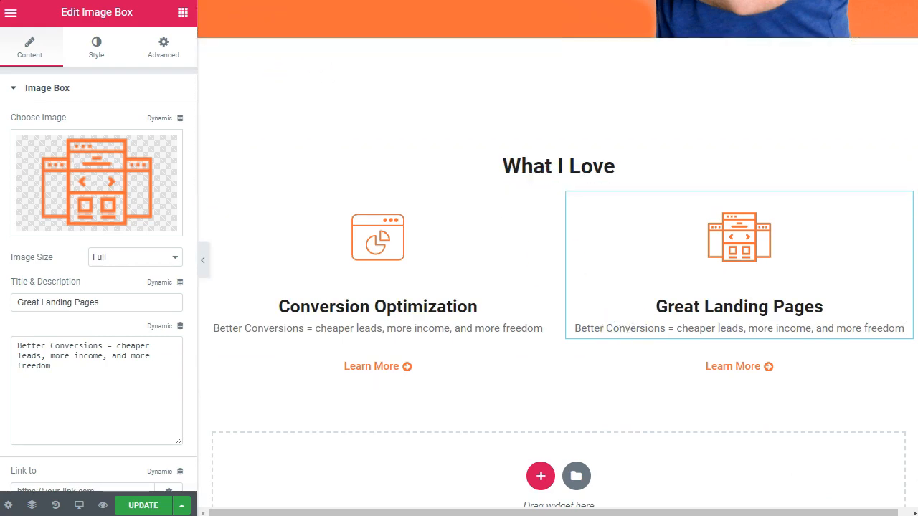
{"action": "left_click", "coordinate": [241, 0]}
{"action": "triple_click", "coordinate": [434, 323]}
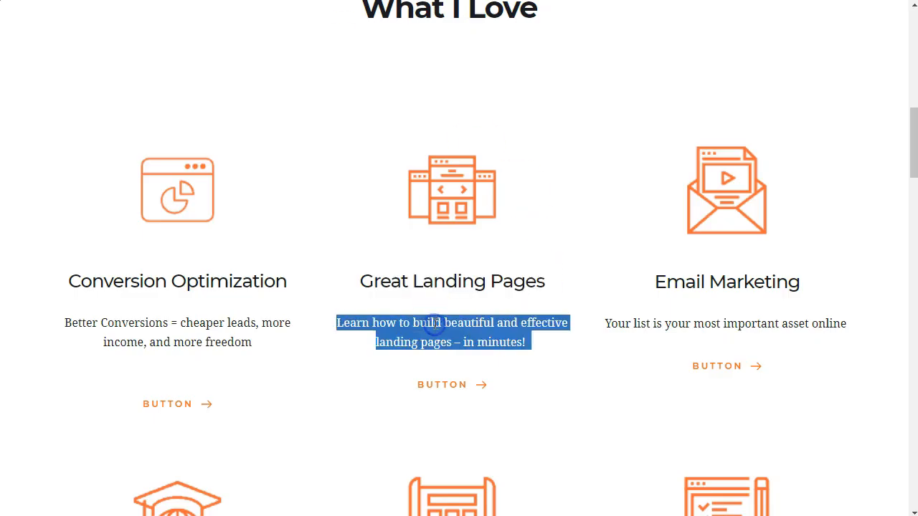
{"action": "key", "text": "ctrl+Tab"}
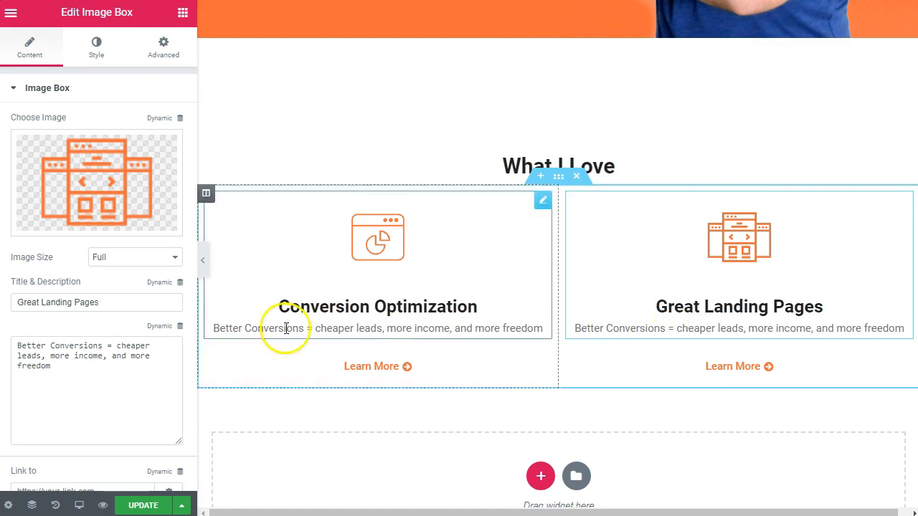
{"action": "triple_click", "coordinate": [85, 347]}
{"action": "key", "text": "ctrl+v"}
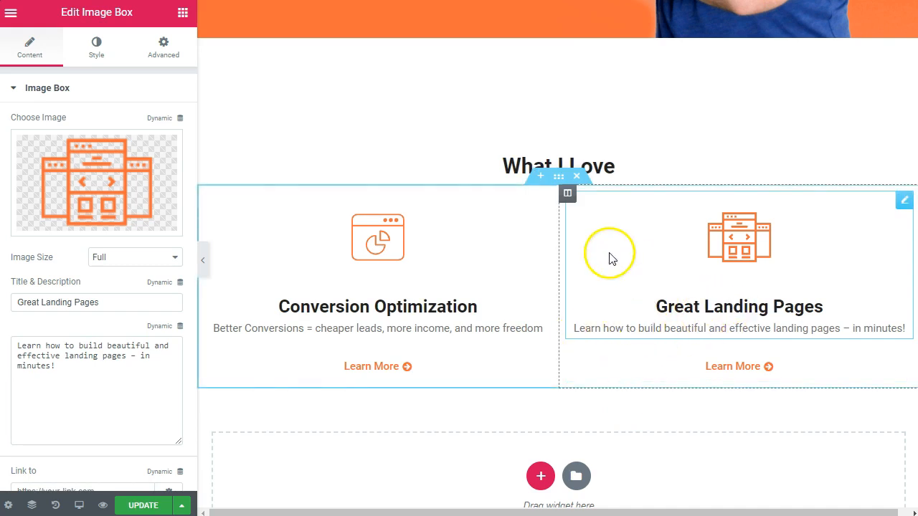
Step: Duplicate the Great Landing Pages column to create a third feature column
{"action": "left_click", "coordinate": [567, 193]}
{"action": "right_click", "coordinate": [567, 192]}
{"action": "left_click", "coordinate": [599, 241]}
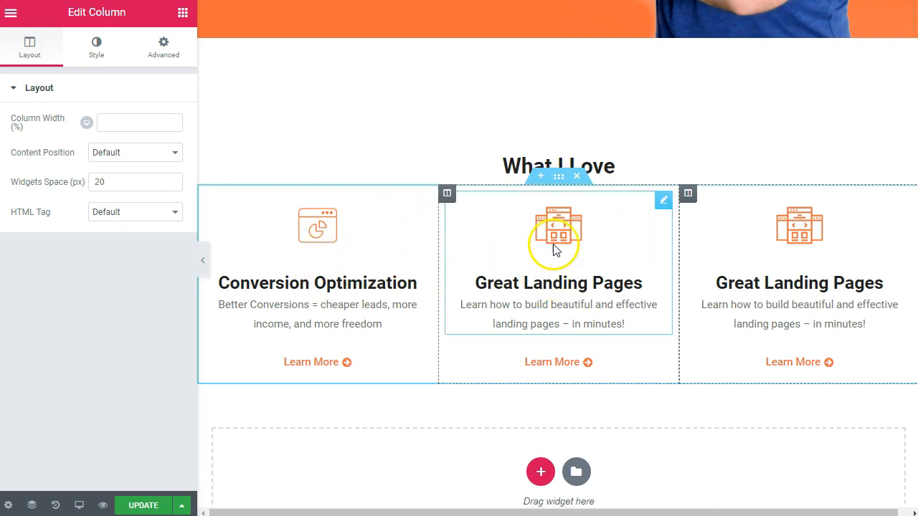
Step: Replace the third column's image with the uploaded Email-Marketing.png and fill in the Email Marketing title and description from the reference page
{"action": "left_click", "coordinate": [796, 239]}
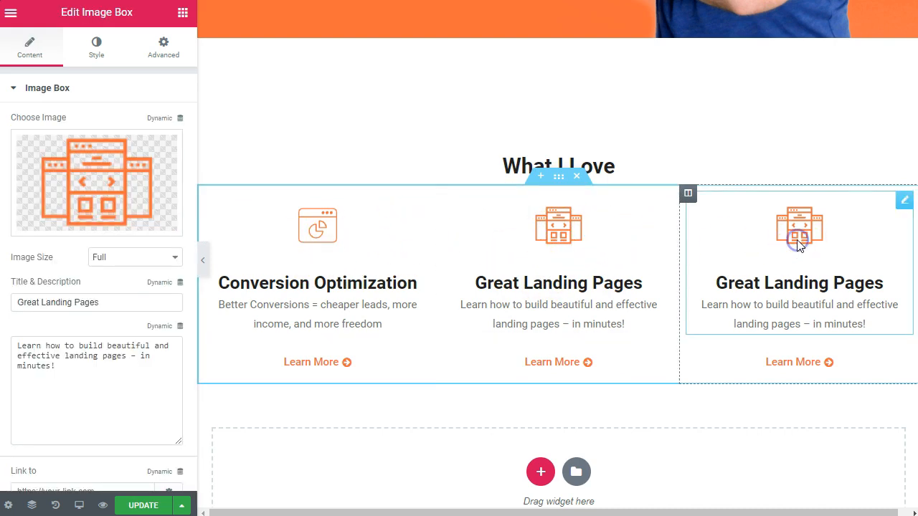
{"action": "left_click", "coordinate": [128, 202]}
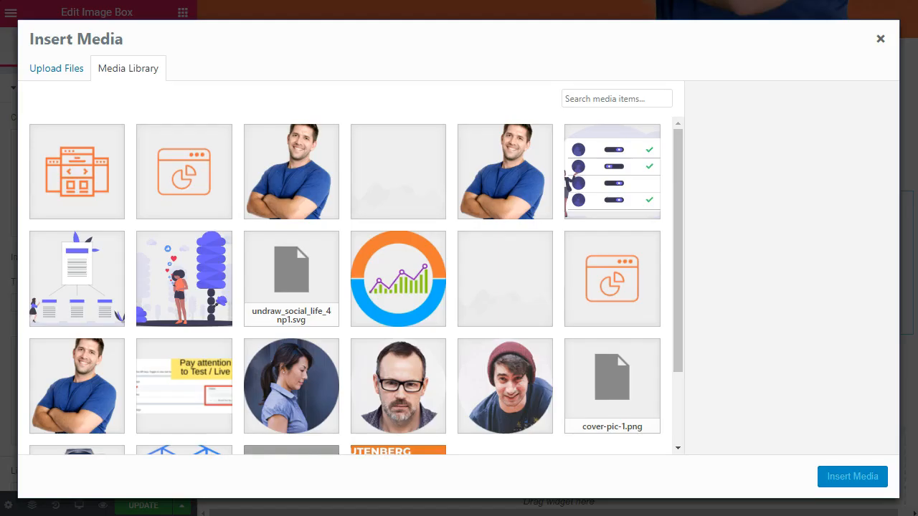
{"action": "left_click_drag", "start_coordinate": [402, 273], "coordinate": [410, 286]}
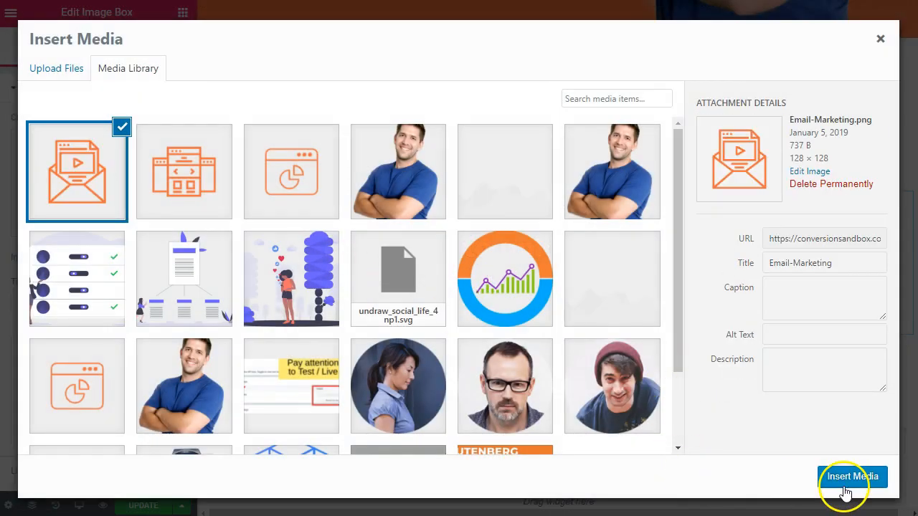
{"action": "left_click", "coordinate": [847, 489]}
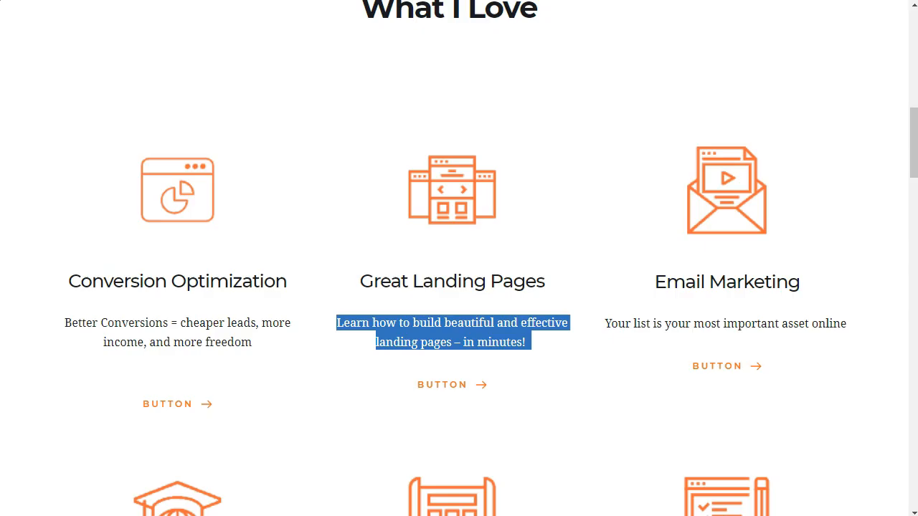
{"action": "double_click", "coordinate": [699, 325]}
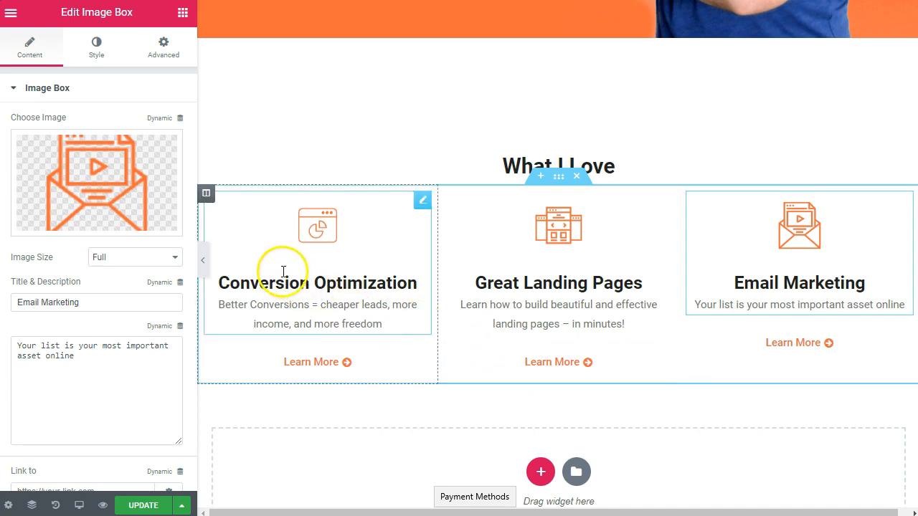
Step: Duplicate the three-column feature section to form a second row
{"action": "left_click", "coordinate": [558, 176]}
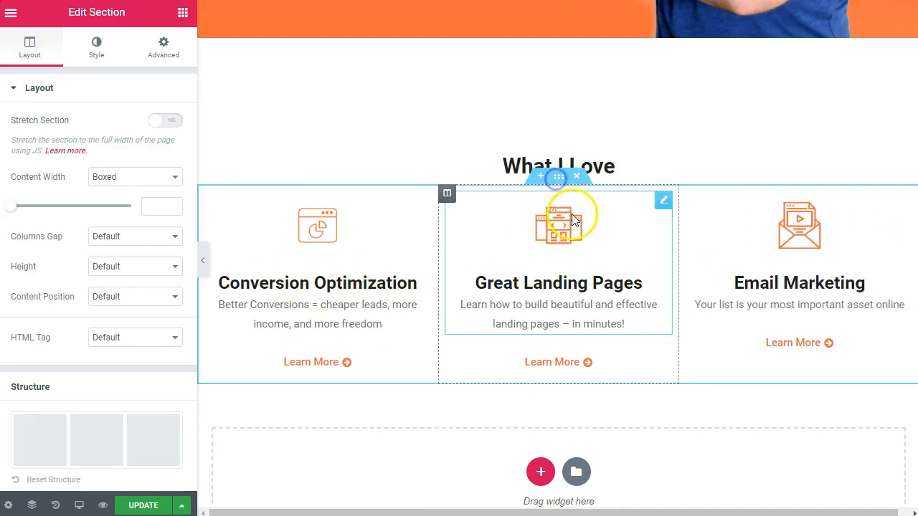
{"action": "right_click", "coordinate": [558, 180]}
{"action": "left_click", "coordinate": [583, 208]}
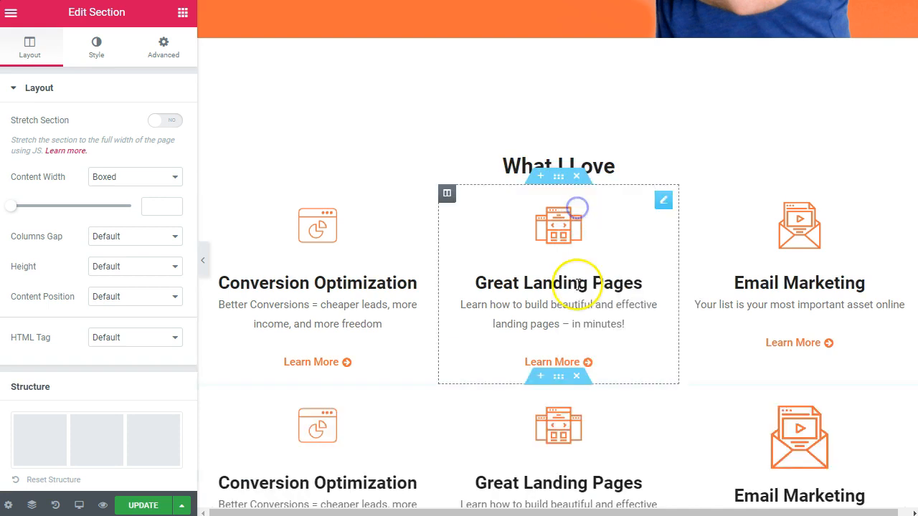
Step: Copy the Super Simple Courses description from the reference page and title the second row's first Image Box "Super Simple Courses"
{"action": "scroll", "coordinate": [565, 304], "scroll_direction": "down", "scroll_amount": 1}
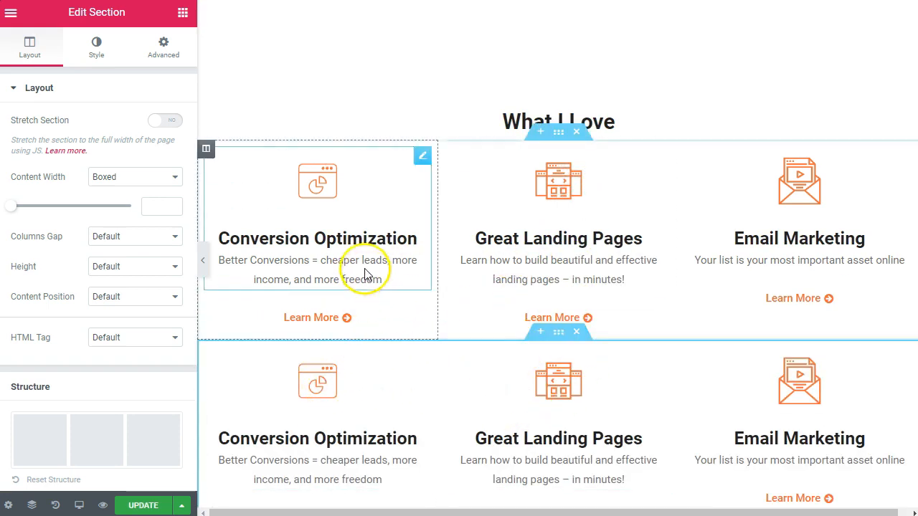
{"action": "scroll", "coordinate": [312, 364], "scroll_direction": "down", "scroll_amount": 2}
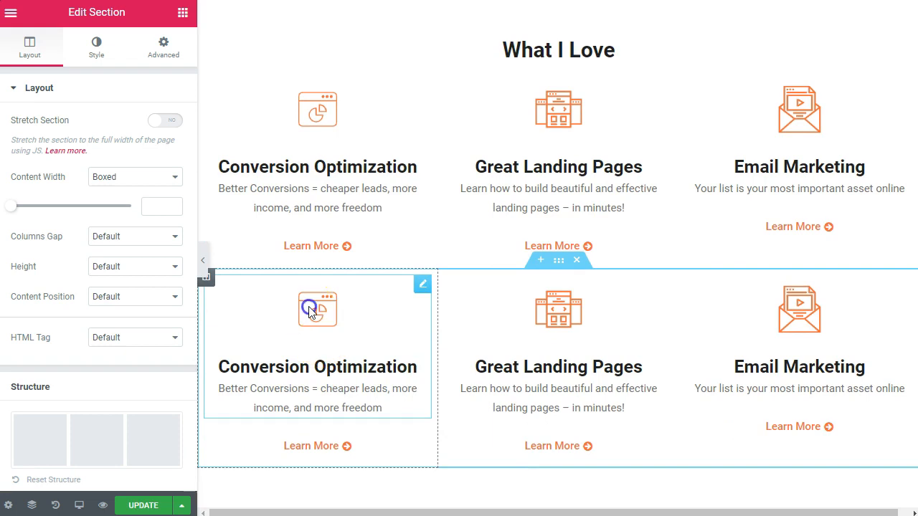
{"action": "left_click", "coordinate": [309, 310]}
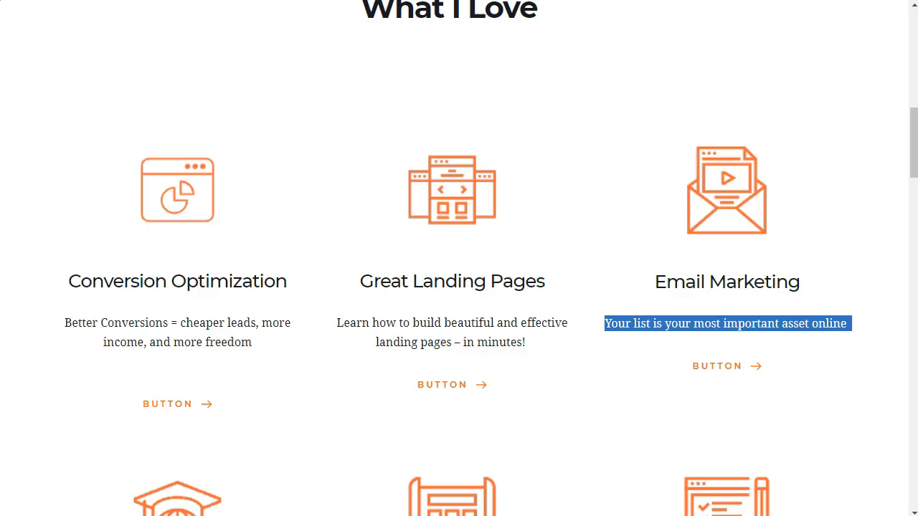
{"action": "scroll", "coordinate": [266, 220], "scroll_direction": "down", "scroll_amount": 4}
{"action": "left_click", "coordinate": [135, 368]}
{"action": "triple_click", "coordinate": [136, 367]}
{"action": "key", "text": "ctrl+c"}
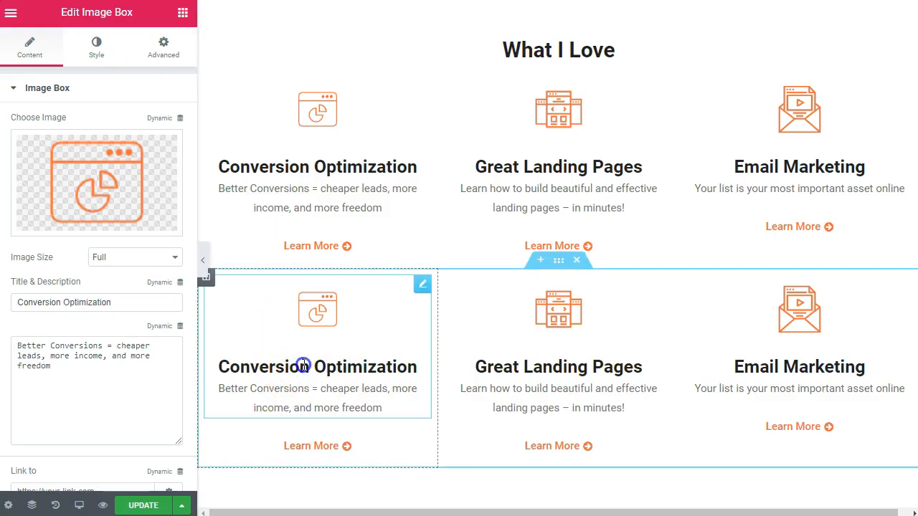
{"action": "triple_click", "coordinate": [304, 367]}
{"action": "type", "text": "Super Simp"}
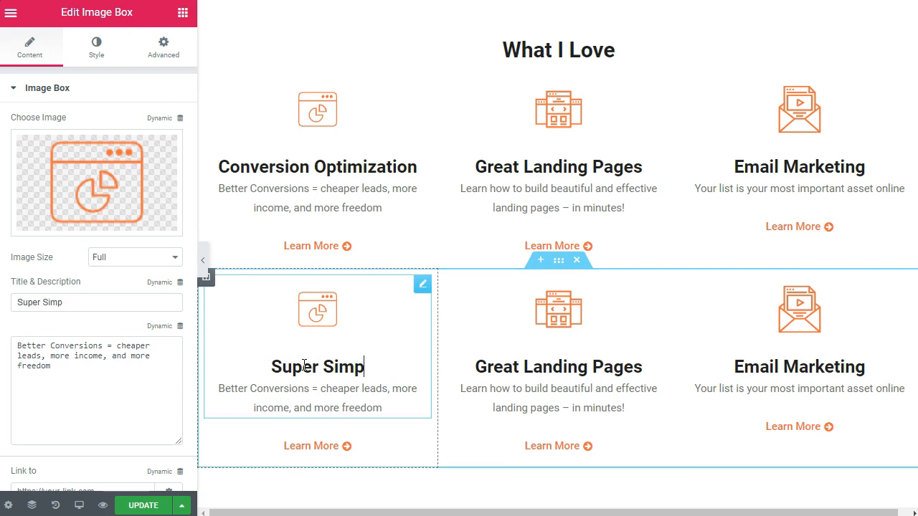
{"action": "type", "text": "le Courses"}
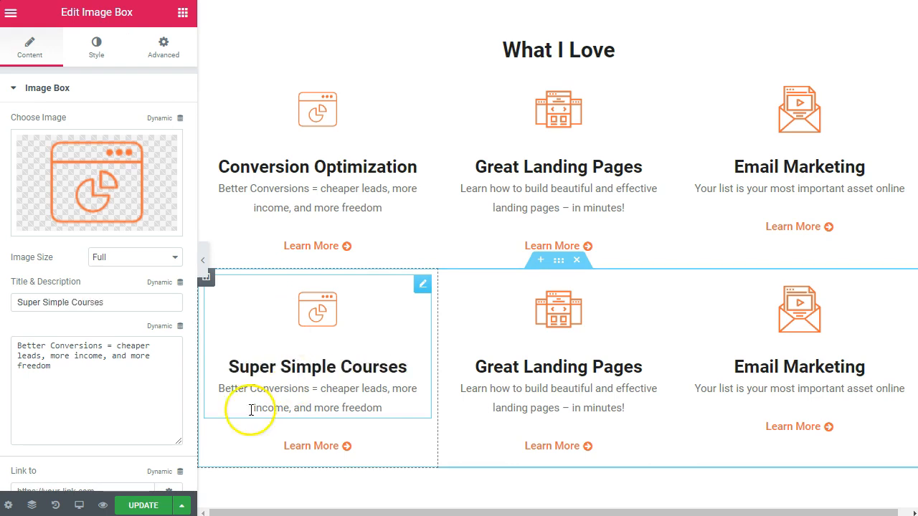
Step: Replace the Super Simple Courses description with the copied "I want to teach you the skills to build your own incredible business online"
{"action": "double_click", "coordinate": [155, 376]}
{"action": "triple_click", "coordinate": [155, 376]}
{"action": "key", "text": "ctrl+v"}
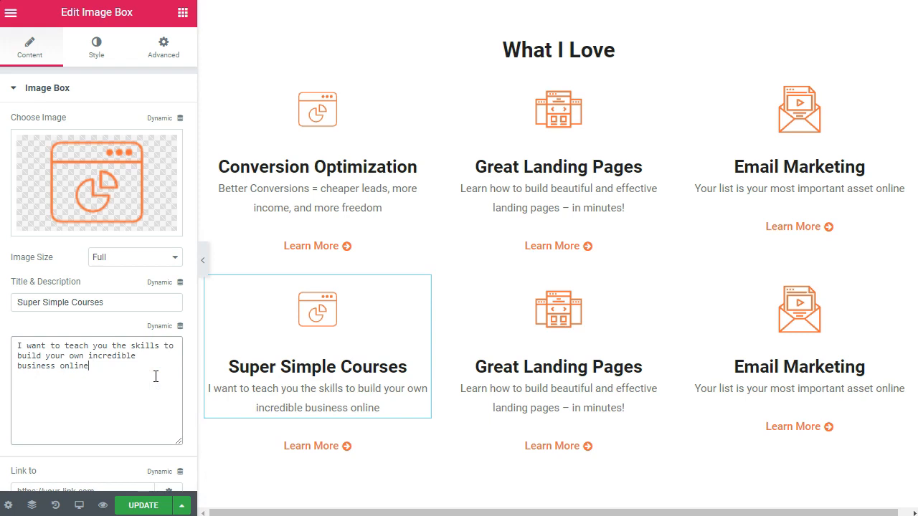
Step: Upload Online-Course.png and insert it as the Super Simple Courses image
{"action": "left_click", "coordinate": [96, 181]}
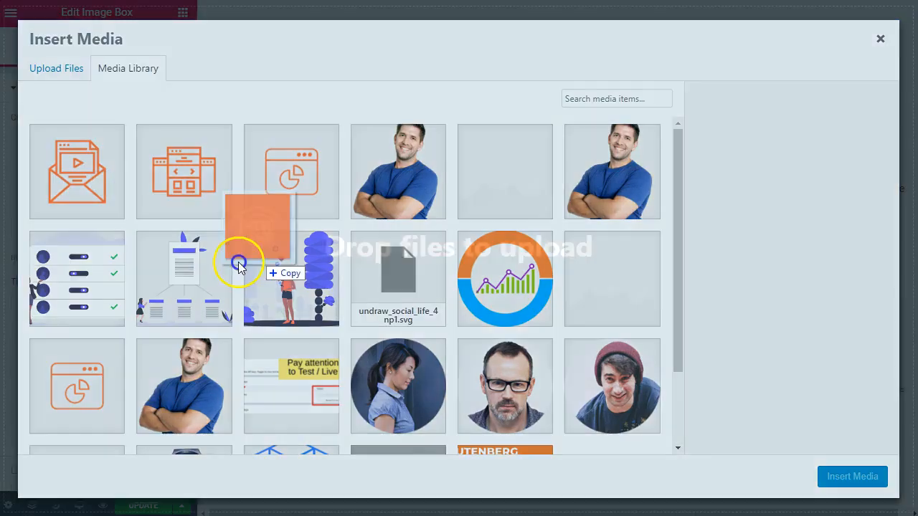
{"action": "left_click_drag", "start_coordinate": [236, 263], "coordinate": [328, 253]}
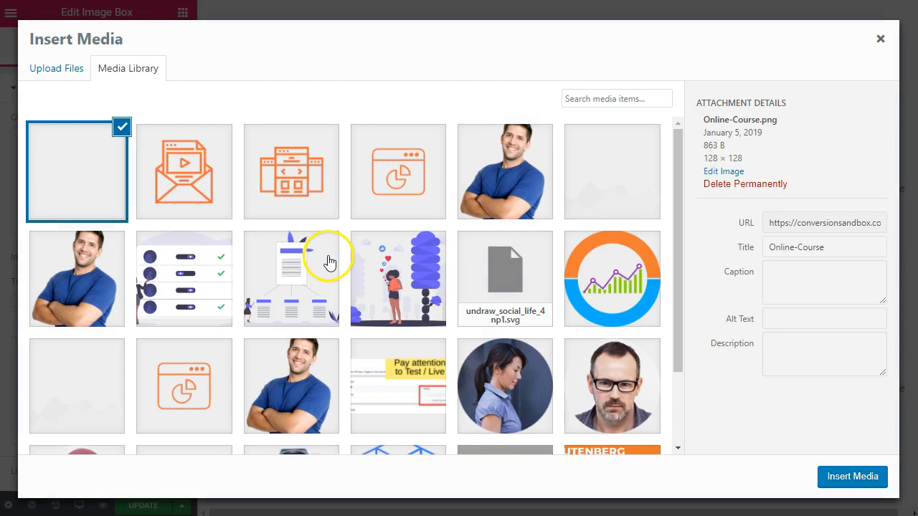
{"action": "left_click", "coordinate": [851, 477]}
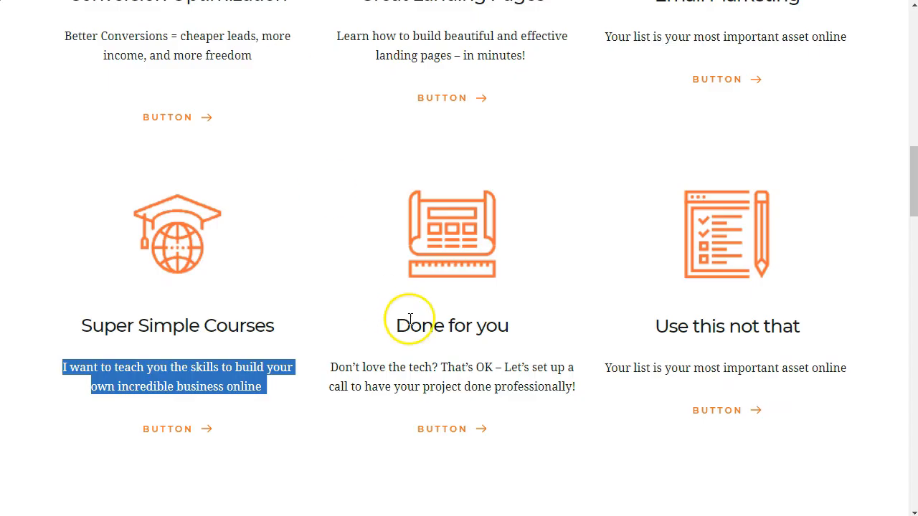
Step: Replace the second row's middle description with the reference page's "Don’t love the tech? That’s OK – Let’s set up a call to have your project done professionally!"
{"action": "triple_click", "coordinate": [434, 367]}
{"action": "key", "text": "ctrl+c"}
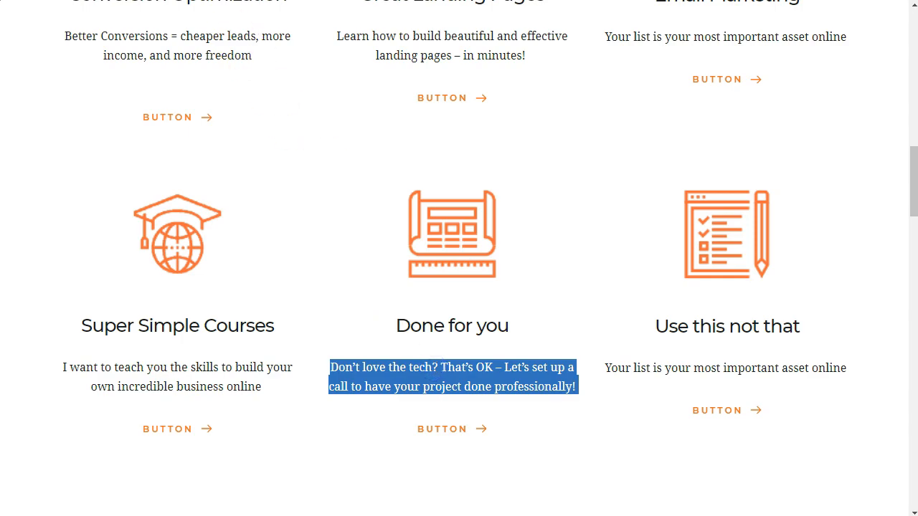
{"action": "left_click", "coordinate": [522, 416]}
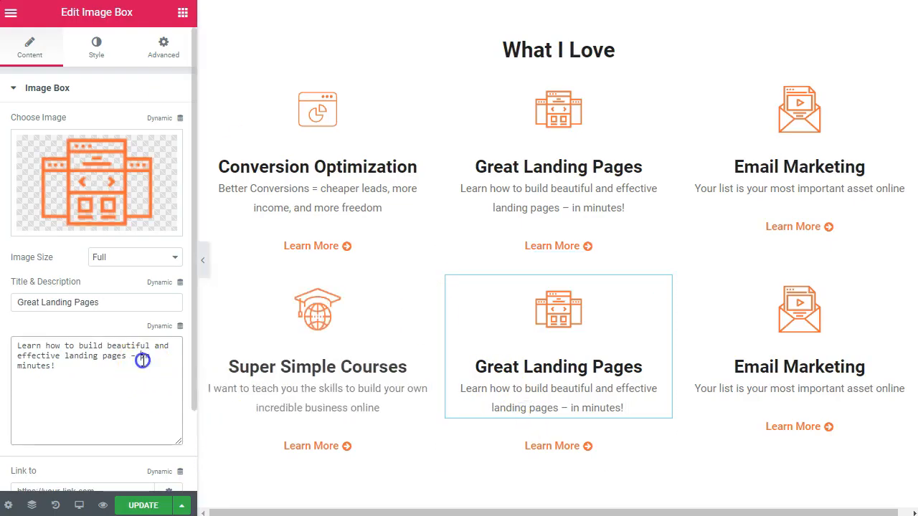
{"action": "left_click_drag", "start_coordinate": [141, 357], "coordinate": [17, 346]}
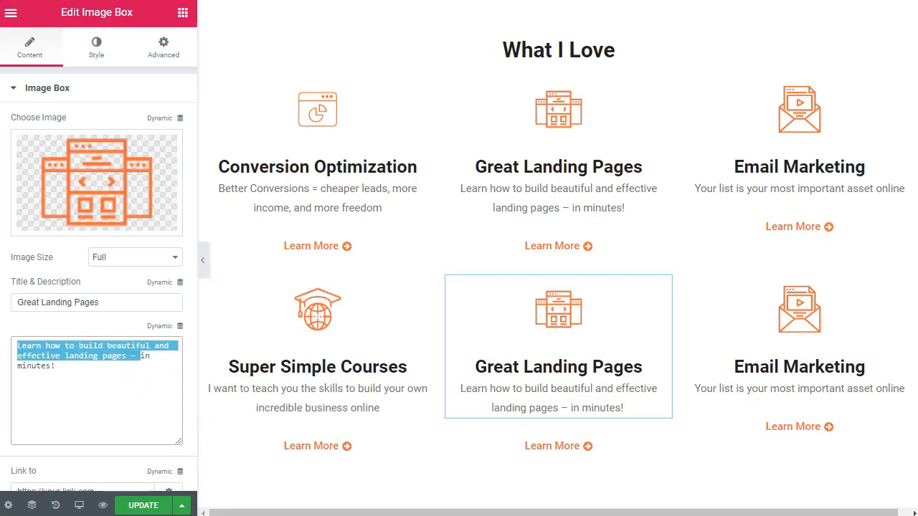
{"action": "key", "text": "BackSpace"}
{"action": "key", "text": "ctrl+a"}
{"action": "key", "text": "ctrl+v"}
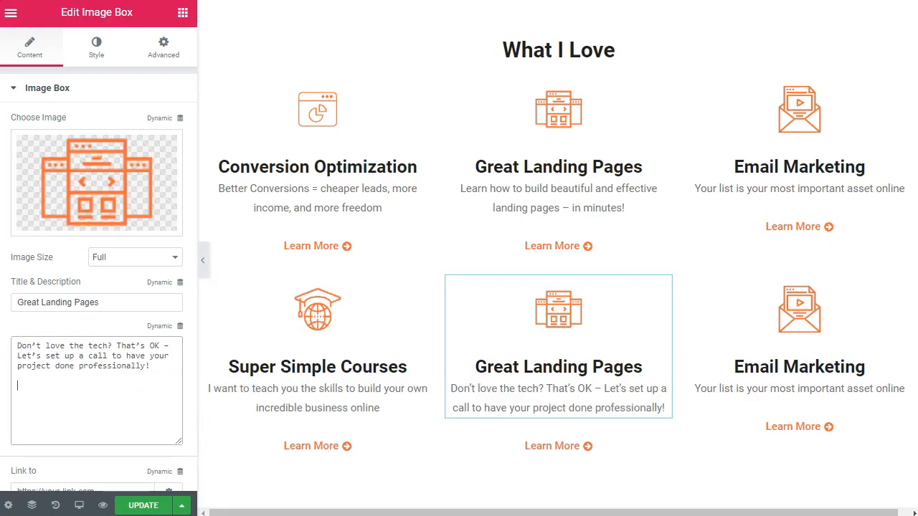
Step: Title the second row's middle Image Box "Done for You" and replace its image with the uploaded orange blueprint-and-ruler icon
{"action": "triple_click", "coordinate": [127, 302]}
{"action": "type", "text": "Done for"}
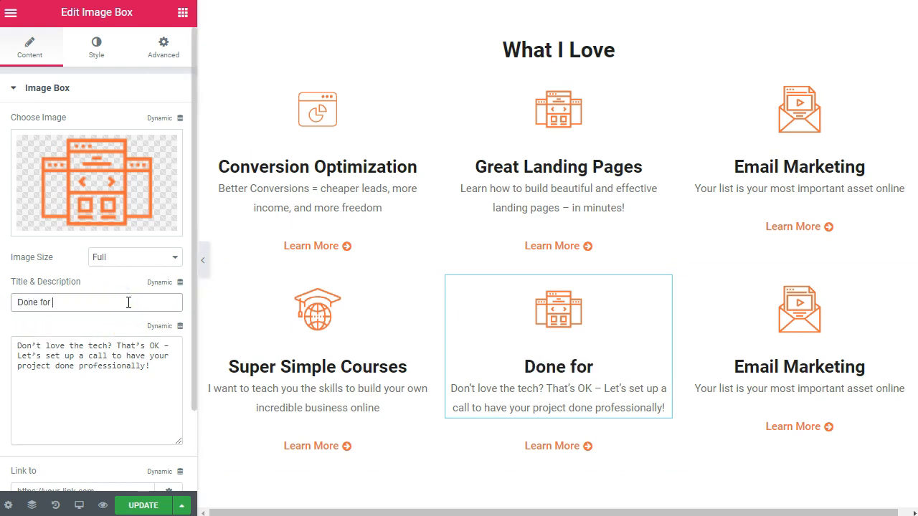
{"action": "left_click", "coordinate": [140, 182]}
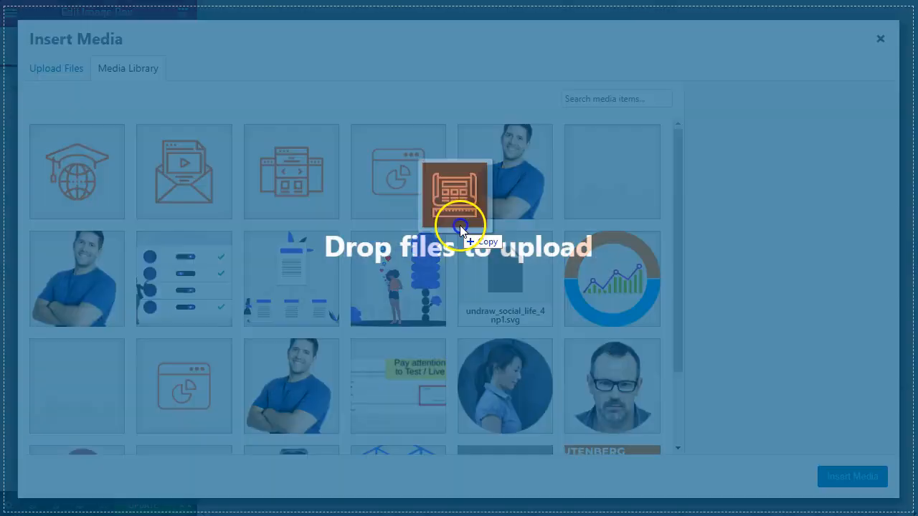
{"action": "left_click_drag", "start_coordinate": [459, 225], "coordinate": [464, 226]}
{"action": "left_click", "coordinate": [843, 477]}
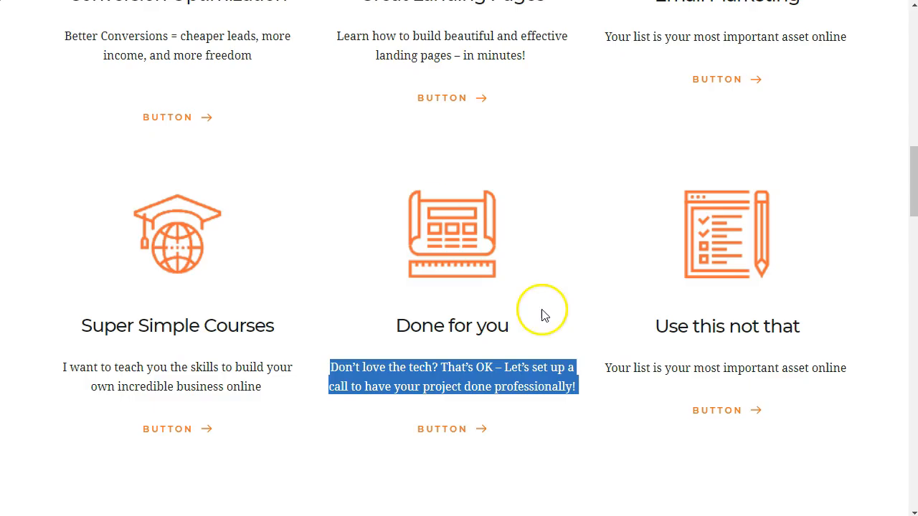
Step: Compare the second row's last Image Box description with the reference page's "Use this not that" text
{"action": "triple_click", "coordinate": [707, 369]}
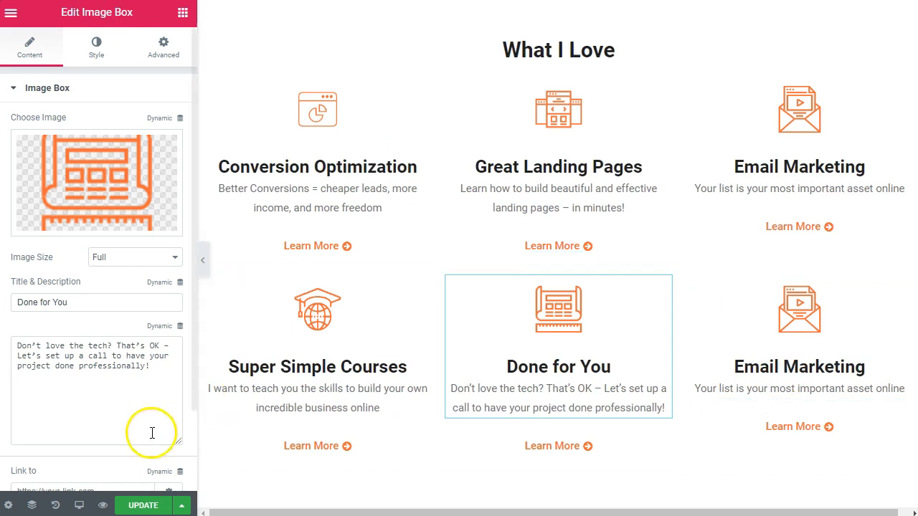
{"action": "left_click", "coordinate": [849, 352]}
{"action": "left_click", "coordinate": [120, 381]}
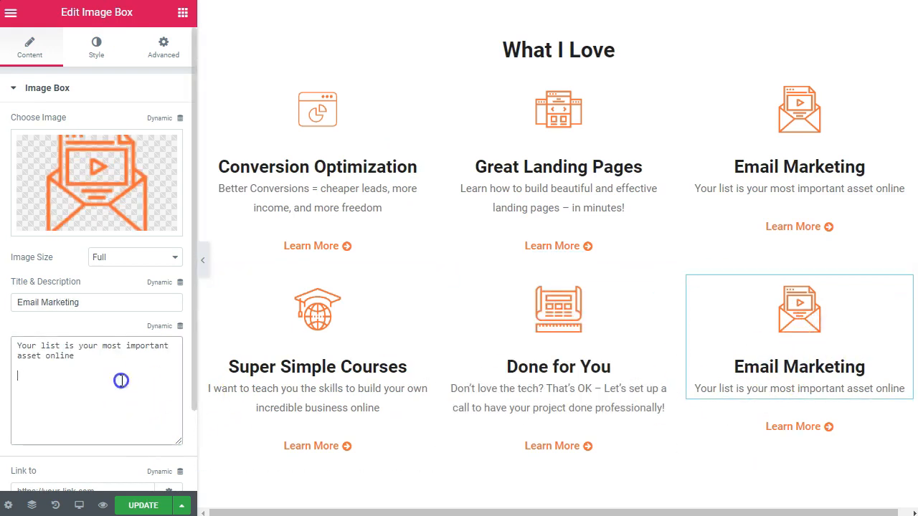
{"action": "key", "text": "ctrl+a"}
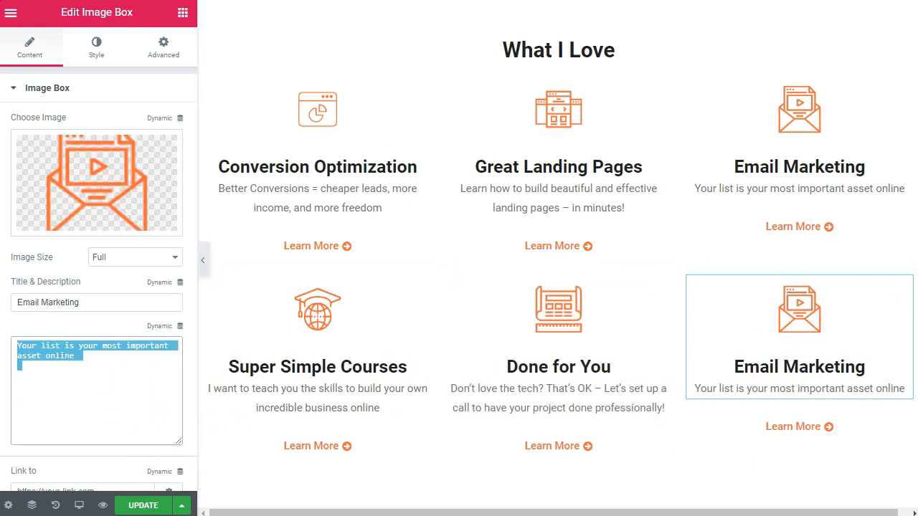
{"action": "key", "text": "Right"}
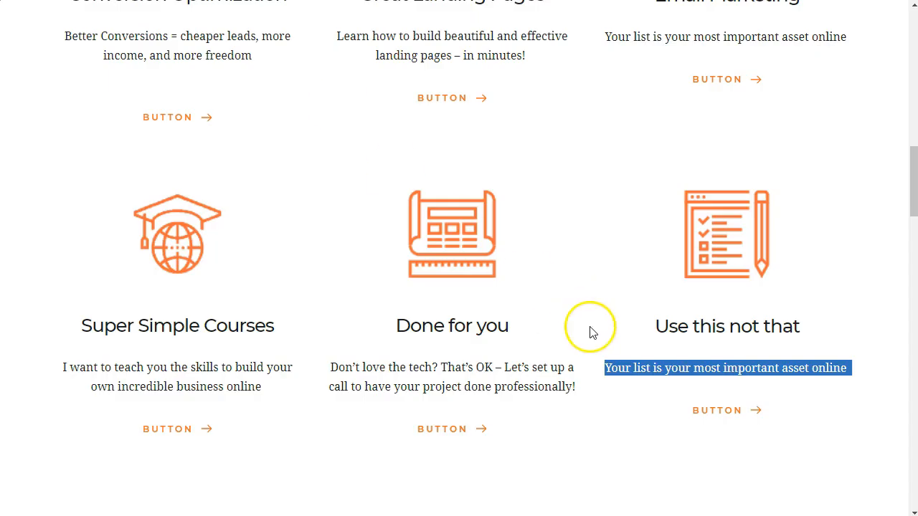
{"action": "left_click", "coordinate": [662, 367]}
{"action": "scroll", "coordinate": [667, 359], "scroll_direction": "down", "scroll_amount": 1}
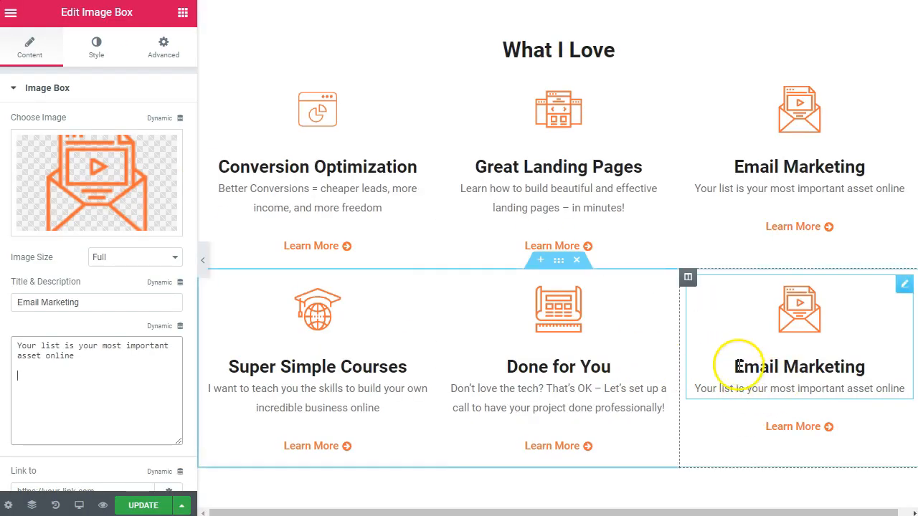
Step: Title the second row's last Image Box "Use This Not That" and replace its image with the uploaded Checklist-Orange-1.png
{"action": "left_click", "coordinate": [112, 305]}
{"action": "type", "text": "Do"}
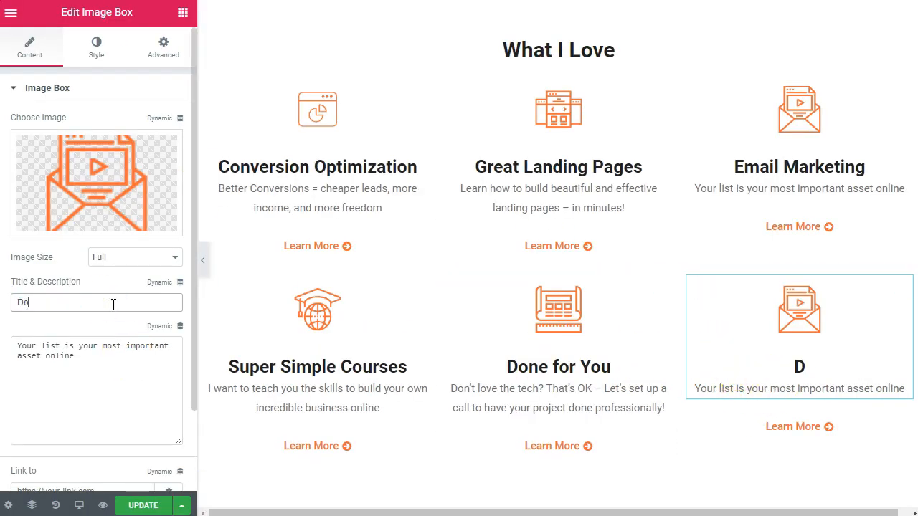
{"action": "key", "text": "BackSpace"}
{"action": "type", "text": "Use This Not That"}
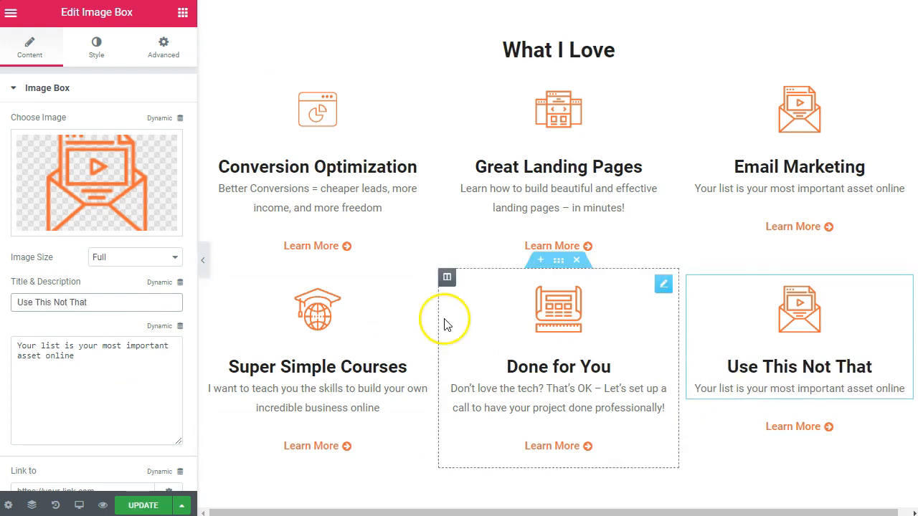
{"action": "left_click", "coordinate": [88, 219]}
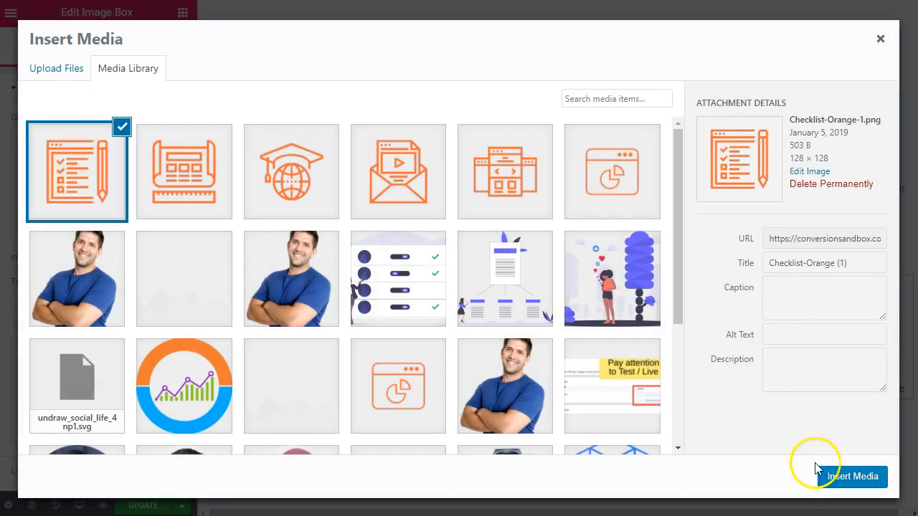
{"action": "left_click", "coordinate": [846, 476]}
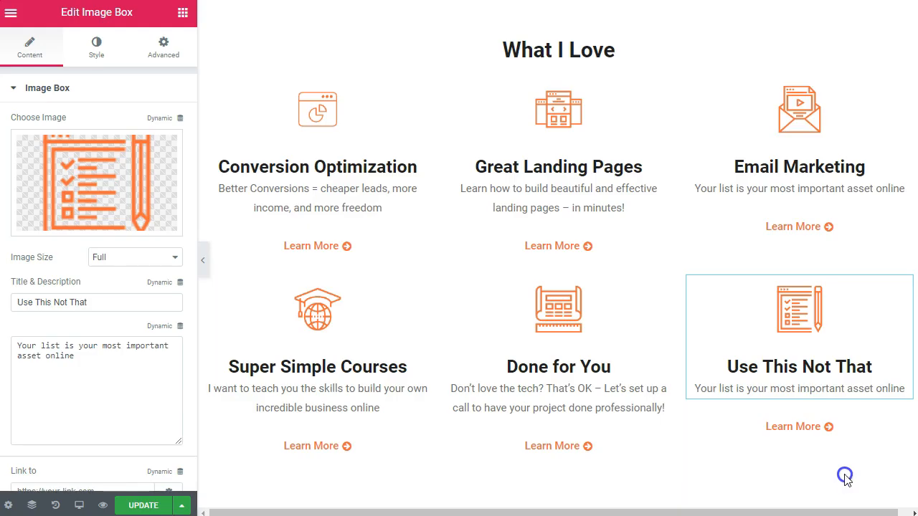
Step: Update the page and review the What I Love section and hero in the page preview
{"action": "scroll", "coordinate": [717, 419], "scroll_direction": "down", "scroll_amount": 2}
{"action": "scroll", "coordinate": [696, 409], "scroll_direction": "up", "scroll_amount": 5}
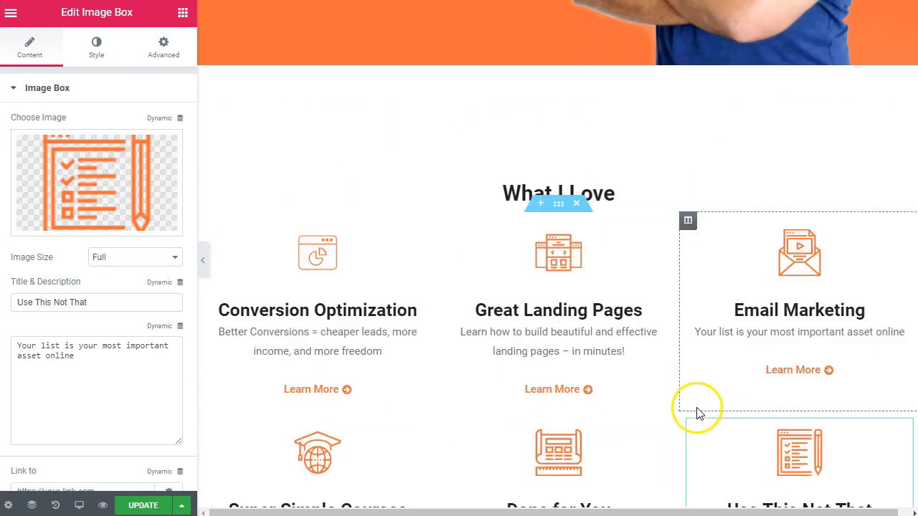
{"action": "scroll", "coordinate": [714, 272], "scroll_direction": "up", "scroll_amount": 1}
{"action": "scroll", "coordinate": [659, 303], "scroll_direction": "down", "scroll_amount": 4}
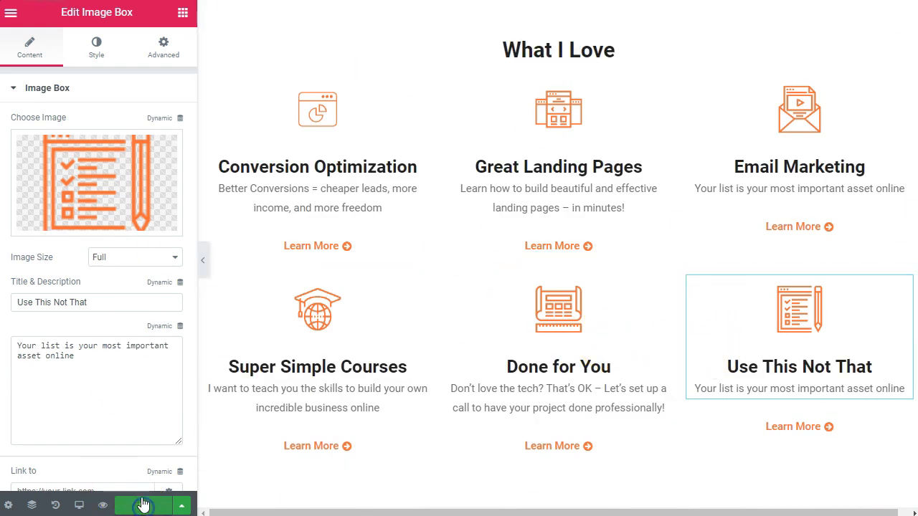
{"action": "left_click", "coordinate": [102, 504]}
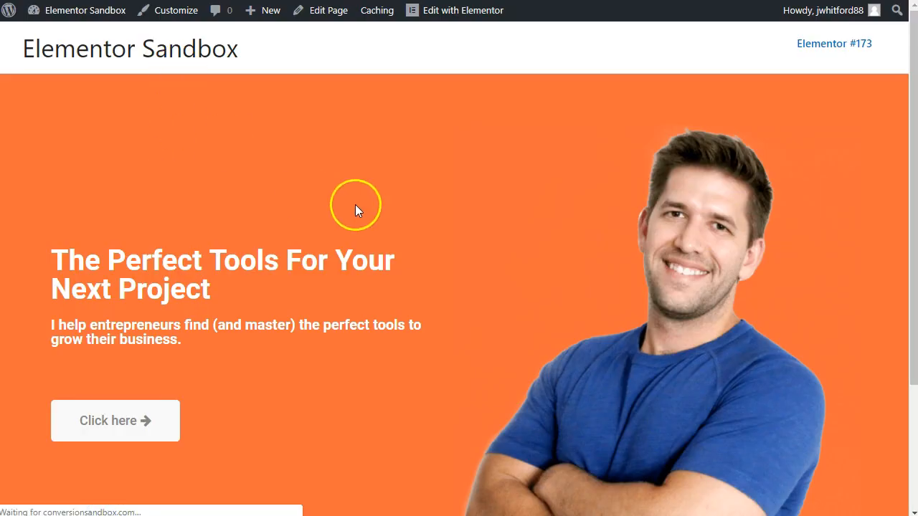
{"action": "scroll", "coordinate": [676, 205], "scroll_direction": "down", "scroll_amount": 9}
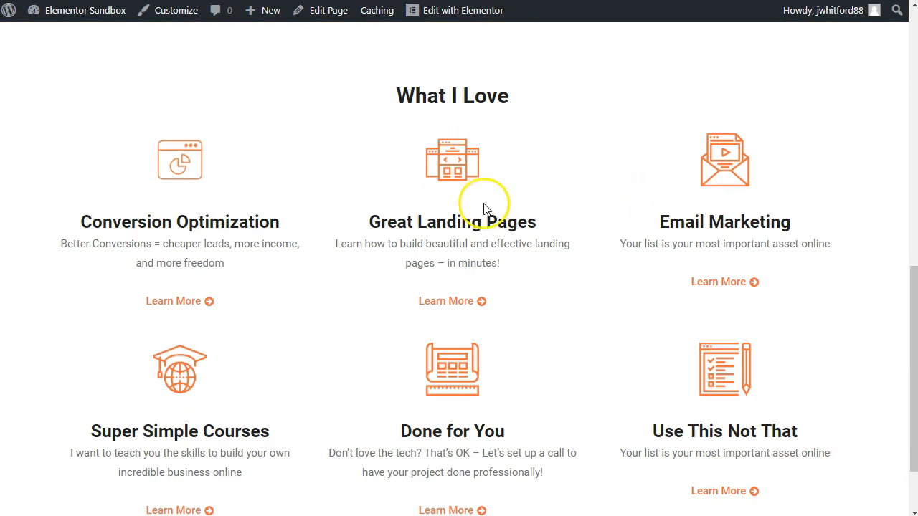
{"action": "scroll", "coordinate": [559, 350], "scroll_direction": "down", "scroll_amount": 2}
{"action": "scroll", "coordinate": [328, 273], "scroll_direction": "up", "scroll_amount": 3}
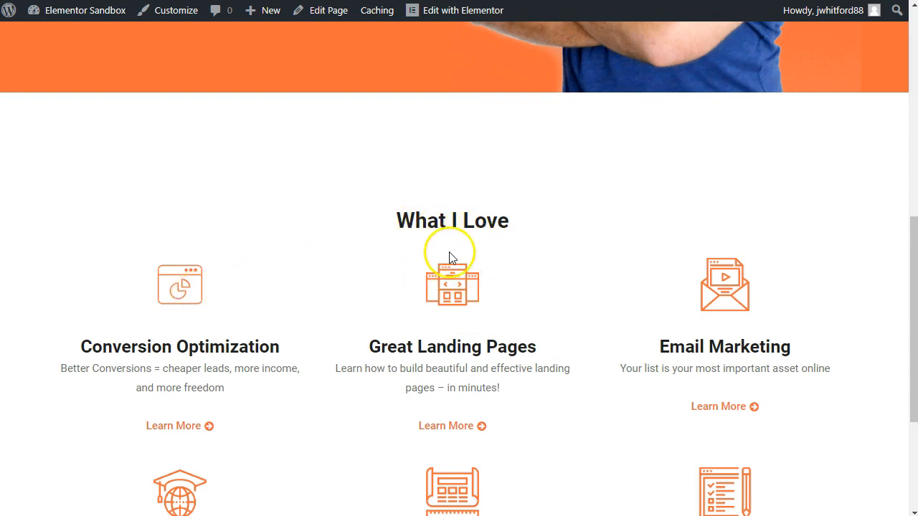
{"action": "scroll", "coordinate": [577, 293], "scroll_direction": "down", "scroll_amount": 3}
{"action": "scroll", "coordinate": [549, 359], "scroll_direction": "up", "scroll_amount": 5}
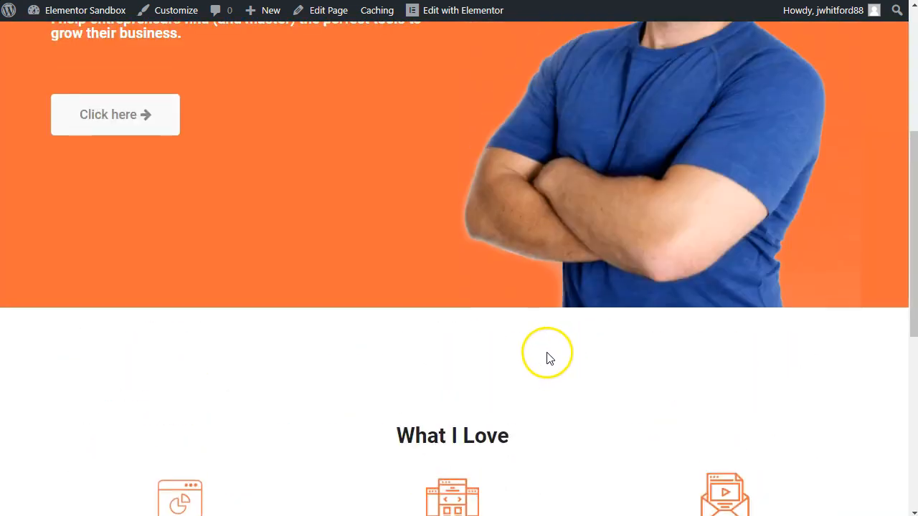
{"action": "scroll", "coordinate": [548, 358], "scroll_direction": "up", "scroll_amount": 4}
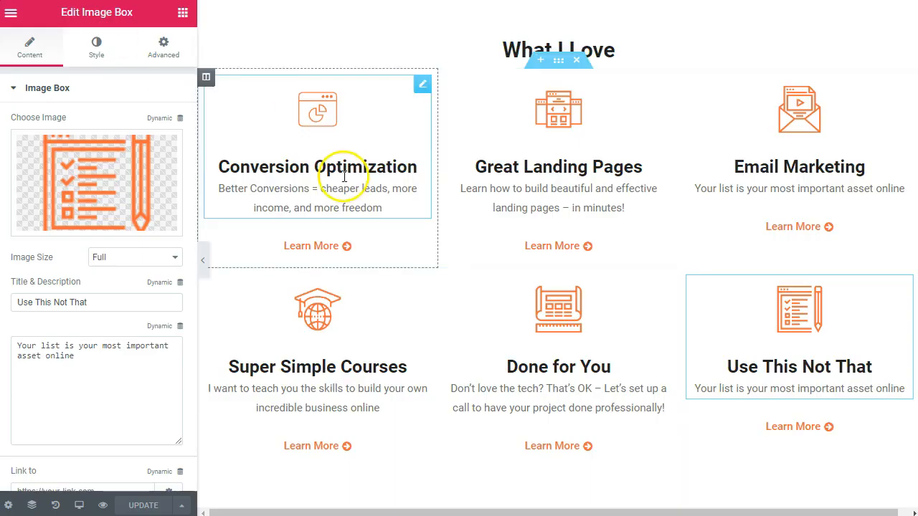
Step: Upload the Blueprint-Background-2 image and insert it as the orange hero section's background image
{"action": "scroll", "coordinate": [344, 179], "scroll_direction": "up", "scroll_amount": 8}
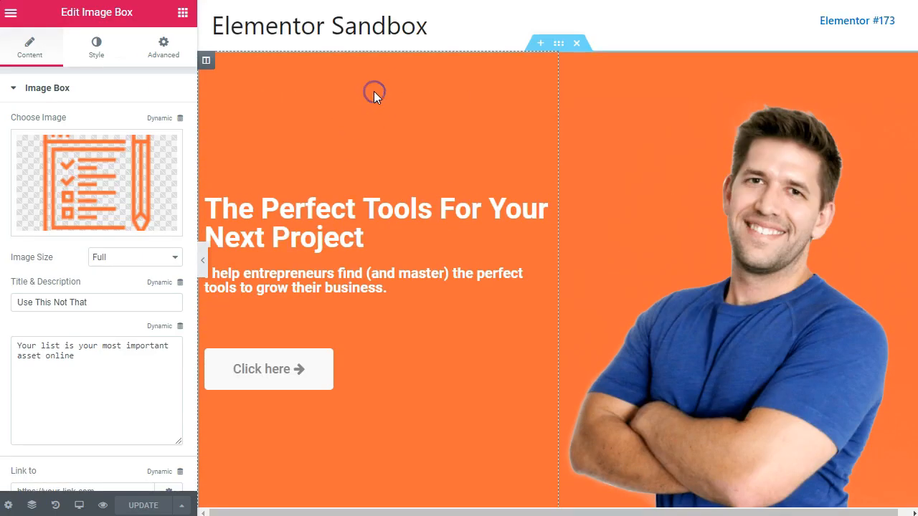
{"action": "left_click", "coordinate": [563, 44]}
{"action": "left_click", "coordinate": [91, 43]}
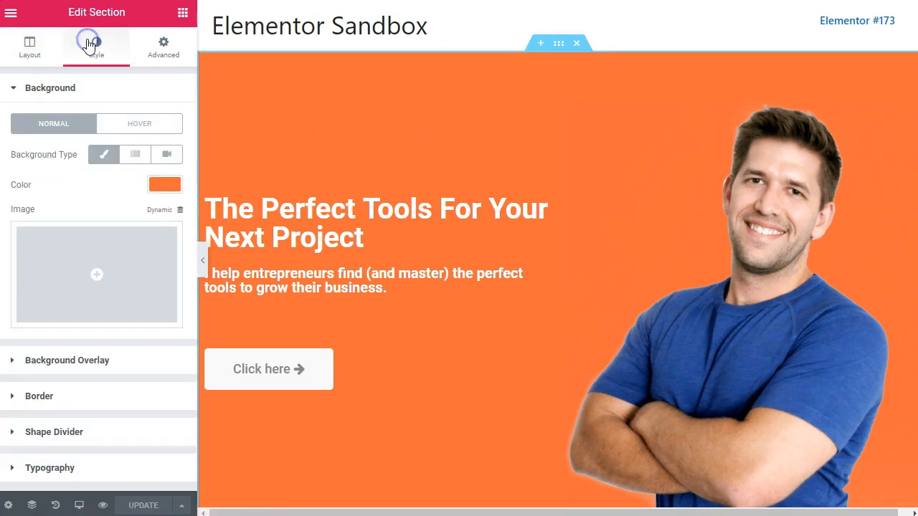
{"action": "left_click", "coordinate": [91, 280]}
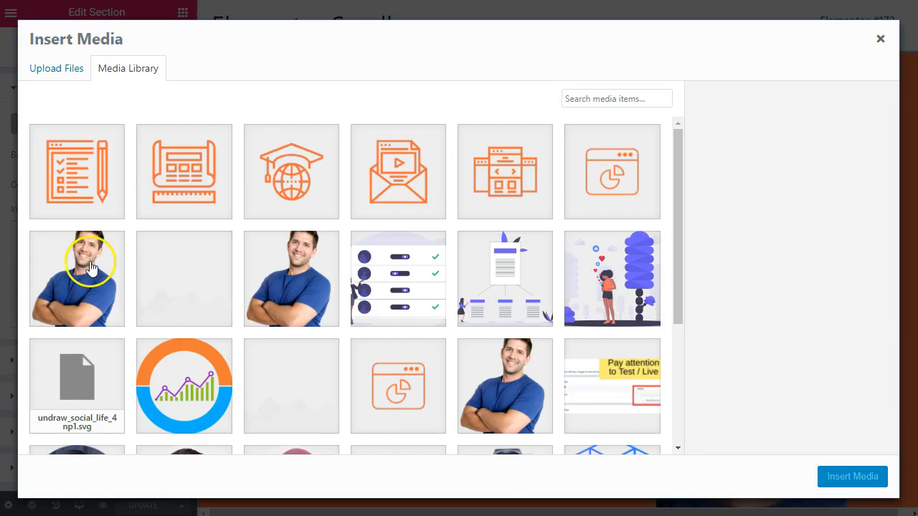
{"action": "left_click_drag", "start_coordinate": [910, 229], "coordinate": [305, 226]}
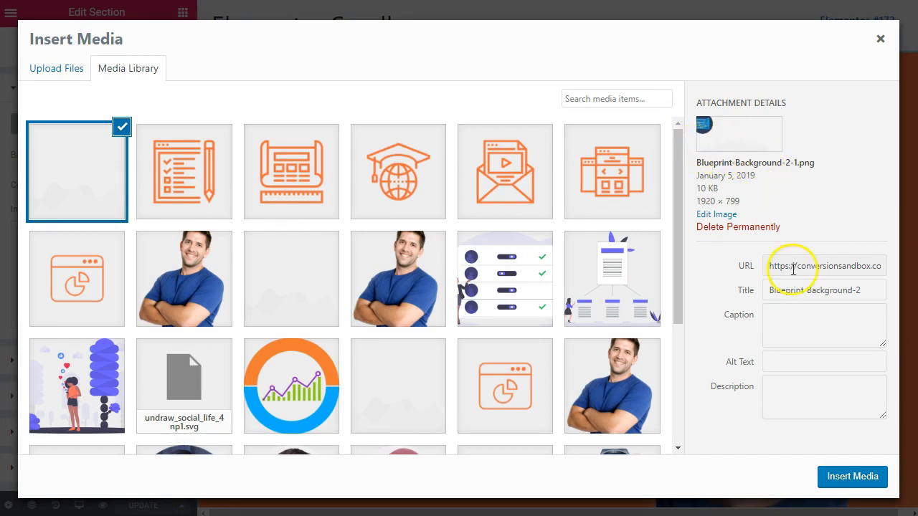
{"action": "left_click", "coordinate": [850, 477]}
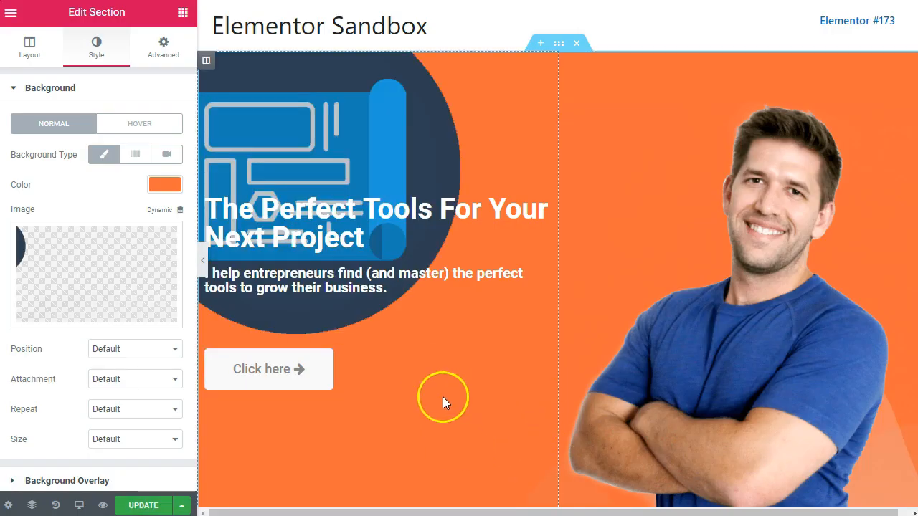
Step: Set the hero background image's size to Cover, keeping its position at Default
{"action": "scroll", "coordinate": [454, 444], "scroll_direction": "down", "scroll_amount": 4}
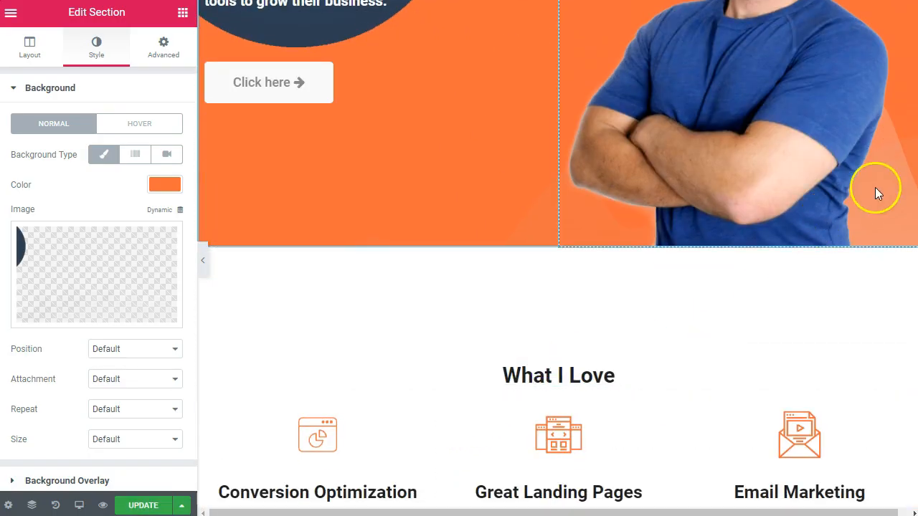
{"action": "scroll", "coordinate": [875, 187], "scroll_direction": "up", "scroll_amount": 4}
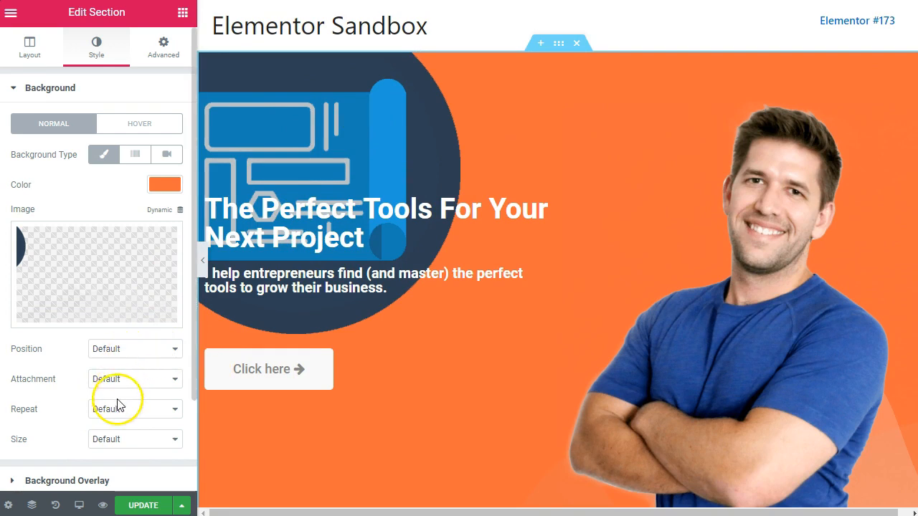
{"action": "left_click", "coordinate": [135, 350]}
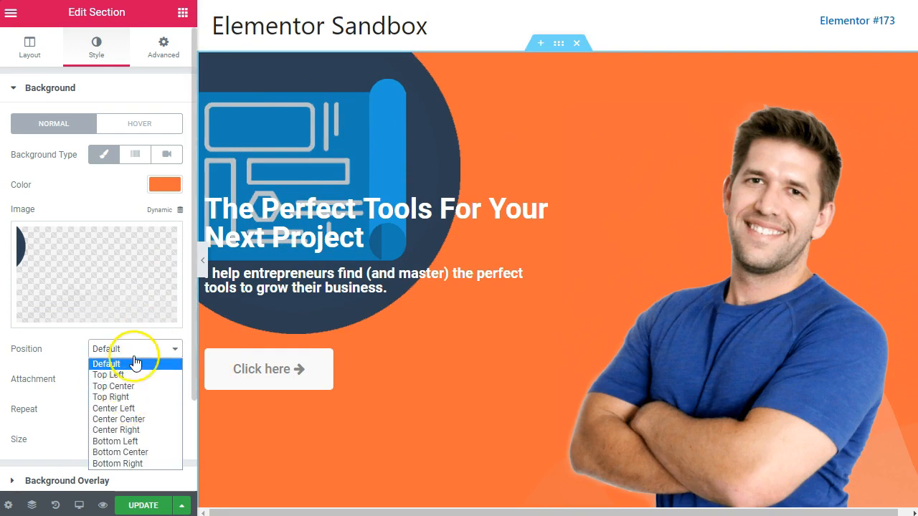
{"action": "left_click", "coordinate": [135, 364]}
{"action": "left_click", "coordinate": [112, 439]}
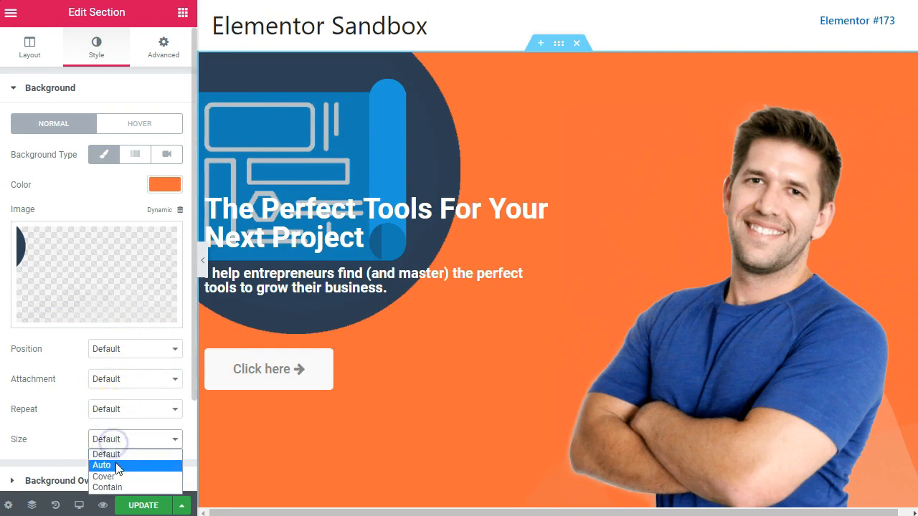
{"action": "left_click", "coordinate": [108, 476]}
{"action": "scroll", "coordinate": [689, 290], "scroll_direction": "down", "scroll_amount": 4}
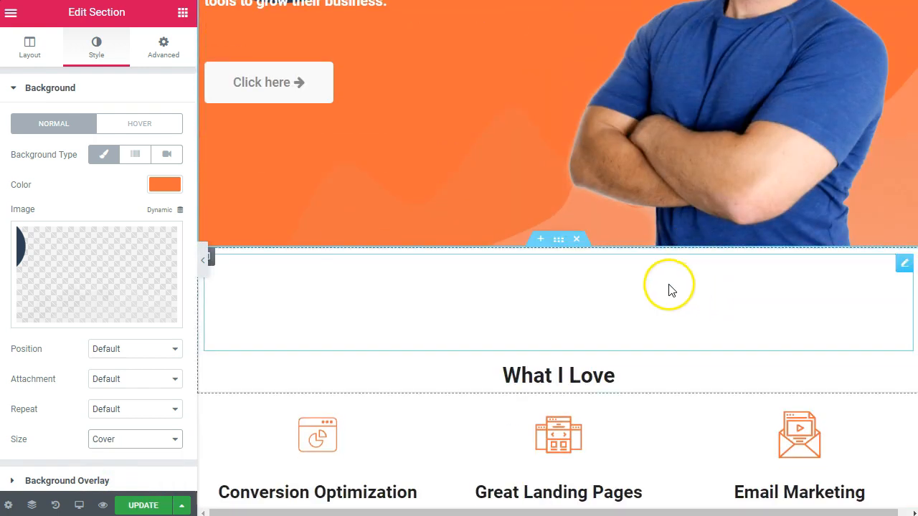
{"action": "scroll", "coordinate": [502, 208], "scroll_direction": "up", "scroll_amount": 4}
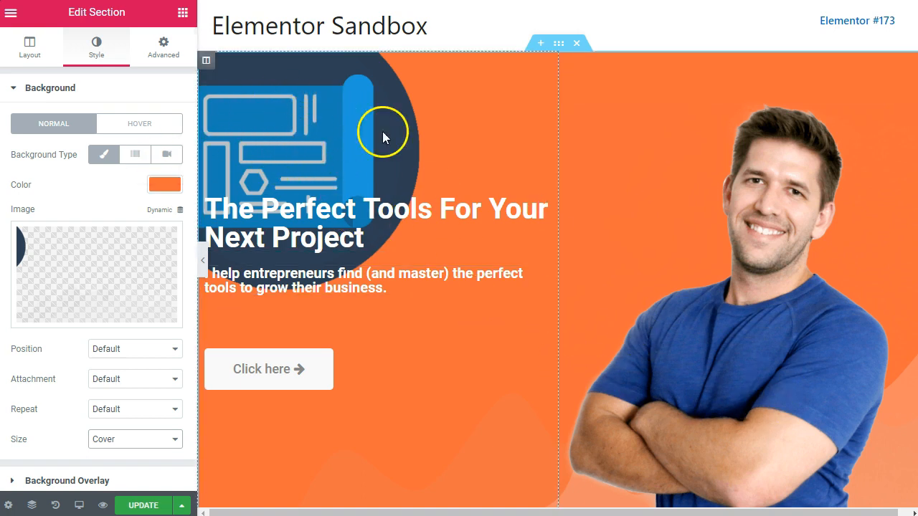
{"action": "scroll", "coordinate": [424, 251], "scroll_direction": "down", "scroll_amount": 2}
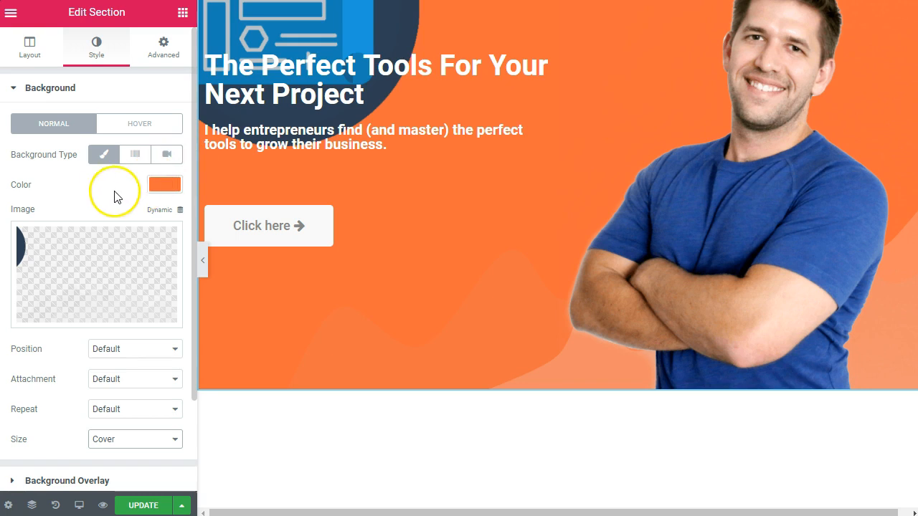
Step: Add a classic background overlay to the hero section in #0c0c0c with alpha lowered to about 0.3, and update the page
{"action": "scroll", "coordinate": [111, 208], "scroll_direction": "down", "scroll_amount": 1}
{"action": "scroll", "coordinate": [61, 352], "scroll_direction": "down", "scroll_amount": 1}
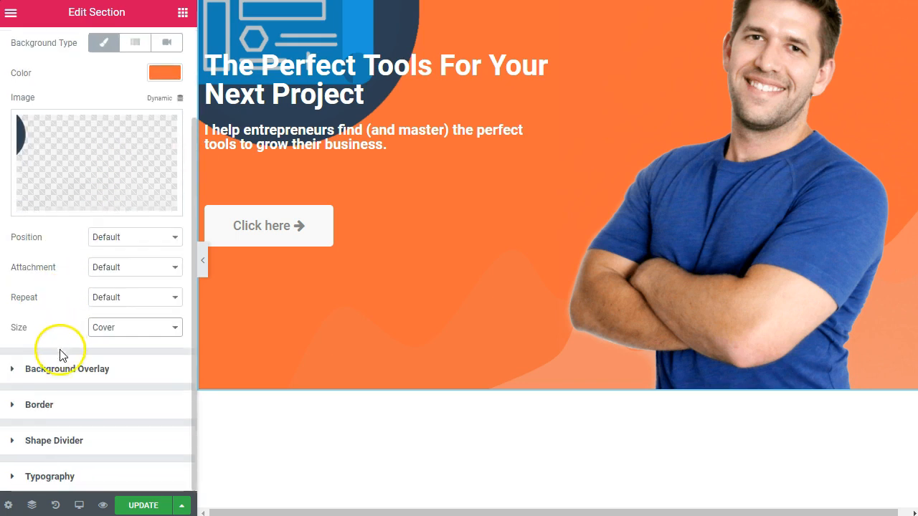
{"action": "left_click", "coordinate": [58, 364]}
{"action": "scroll", "coordinate": [516, 236], "scroll_direction": "up", "scroll_amount": 2}
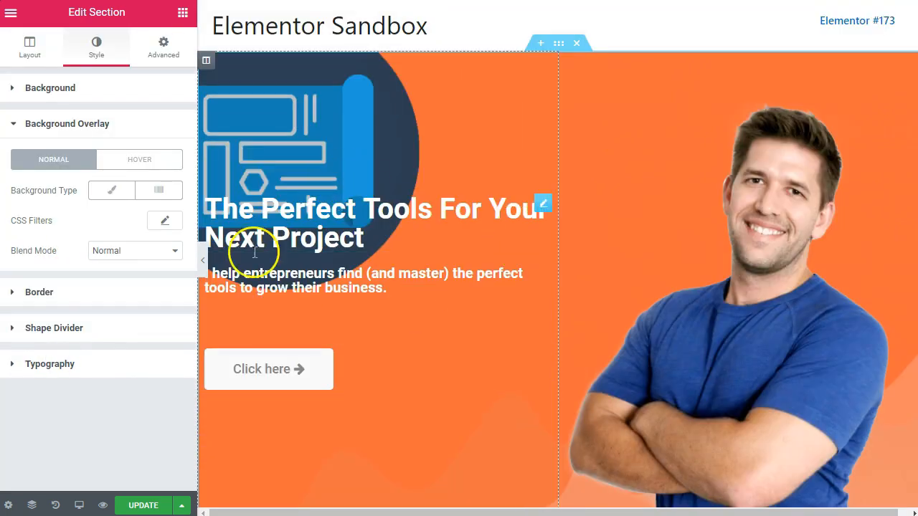
{"action": "left_click", "coordinate": [108, 193]}
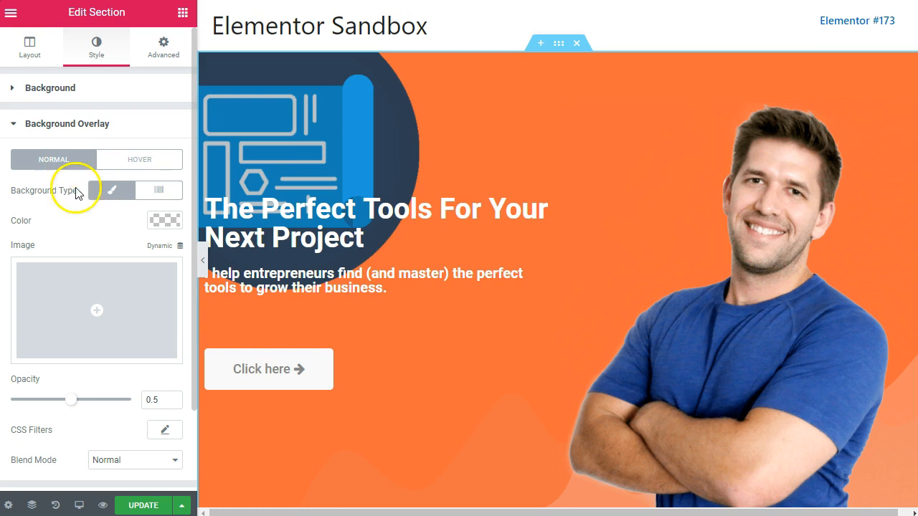
{"action": "left_click", "coordinate": [164, 219]}
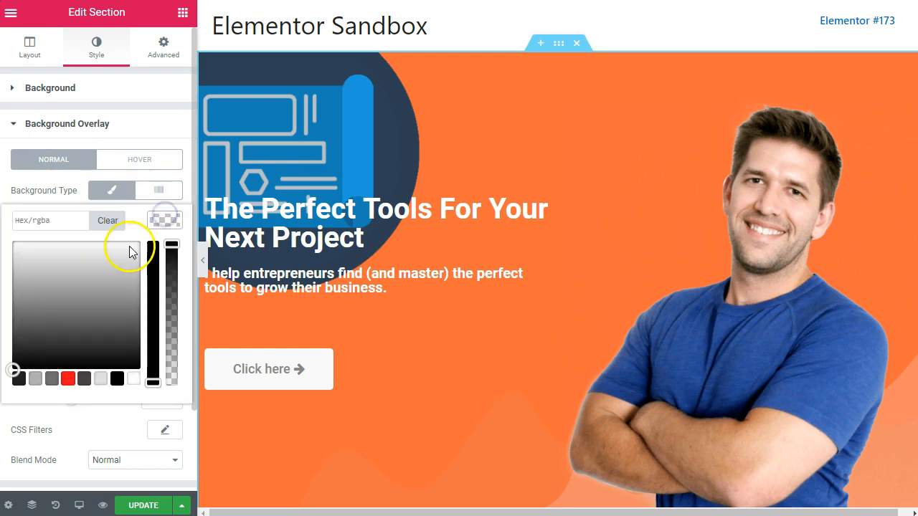
{"action": "left_click_drag", "start_coordinate": [62, 308], "coordinate": [12, 363]}
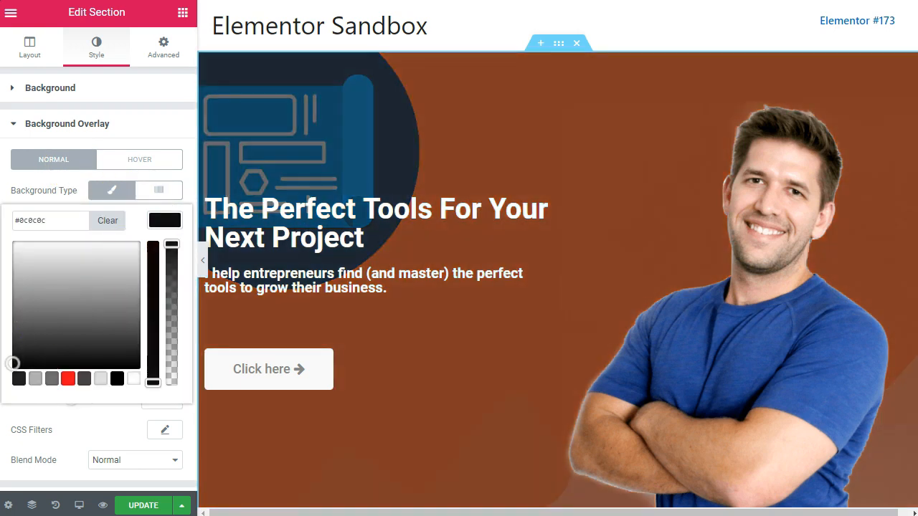
{"action": "left_click_drag", "start_coordinate": [175, 246], "coordinate": [166, 335]}
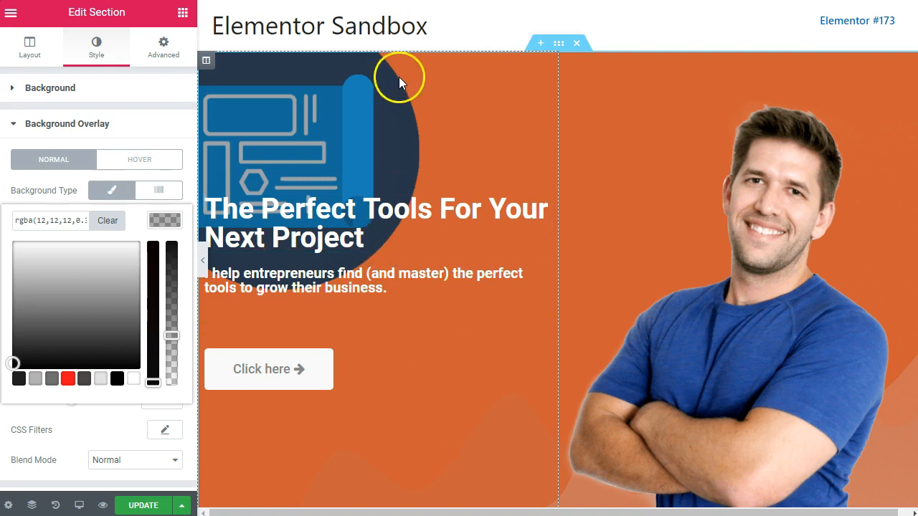
{"action": "left_click", "coordinate": [143, 505]}
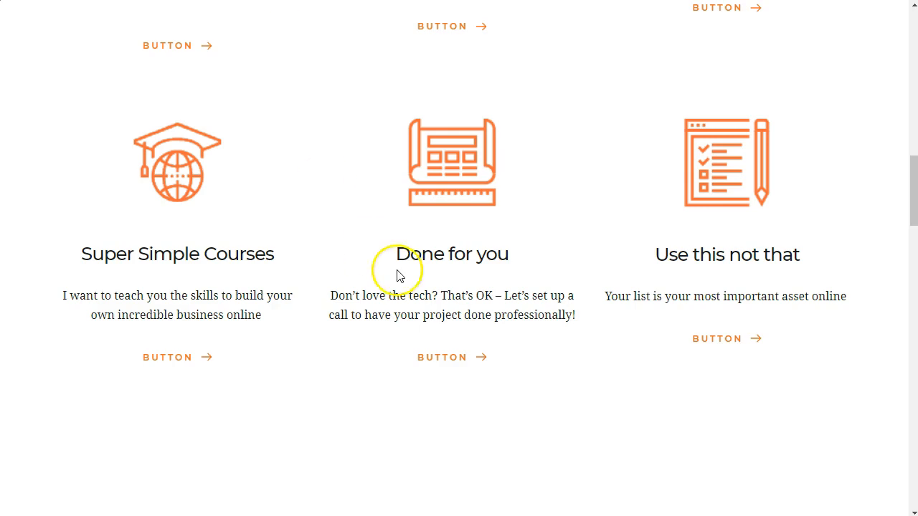
Step: Add a single-column section below the What I Love feature columns and place a Heading widget in it
{"action": "scroll", "coordinate": [401, 280], "scroll_direction": "down", "scroll_amount": 5}
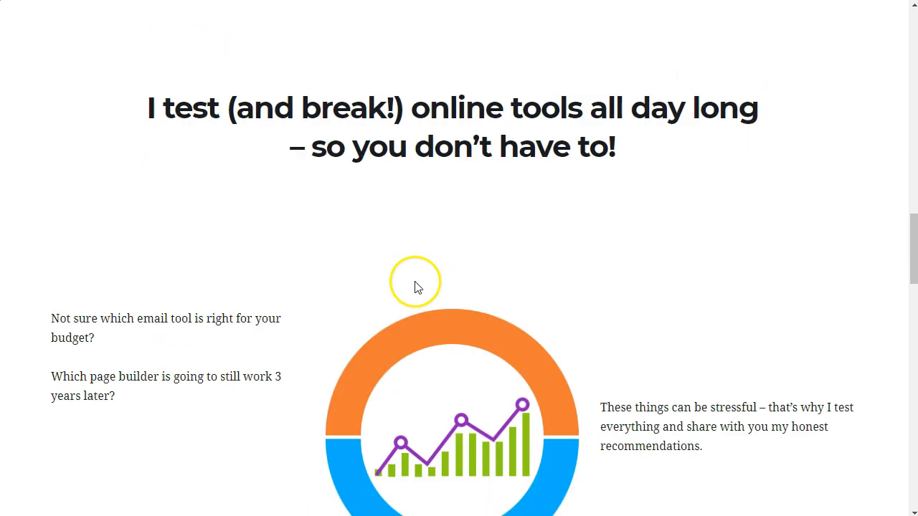
{"action": "scroll", "coordinate": [244, 308], "scroll_direction": "down", "scroll_amount": 2}
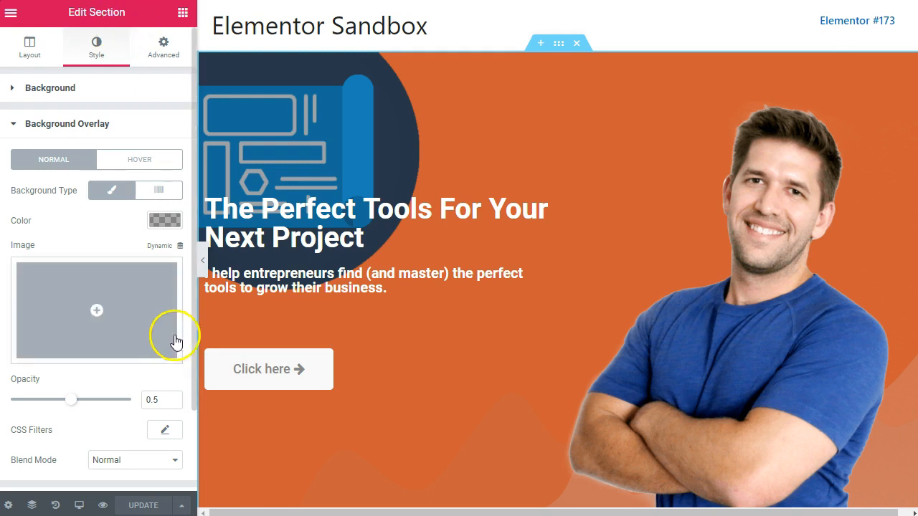
{"action": "scroll", "coordinate": [567, 322], "scroll_direction": "down", "scroll_amount": 8}
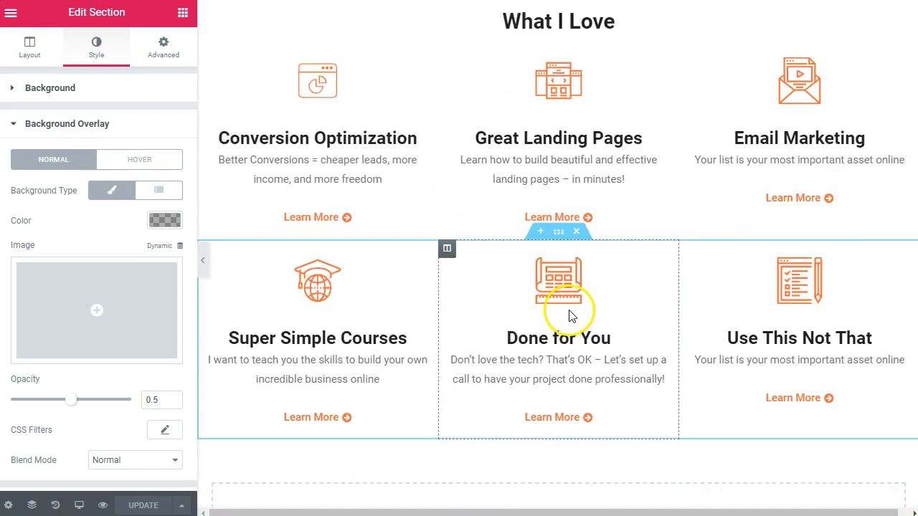
{"action": "scroll", "coordinate": [571, 315], "scroll_direction": "down", "scroll_amount": 3}
{"action": "left_click", "coordinate": [539, 319]}
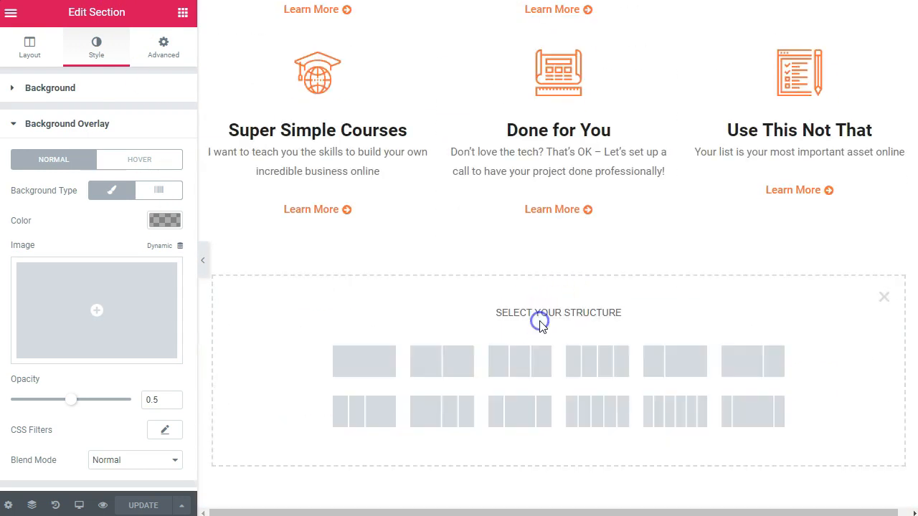
{"action": "left_click", "coordinate": [357, 366]}
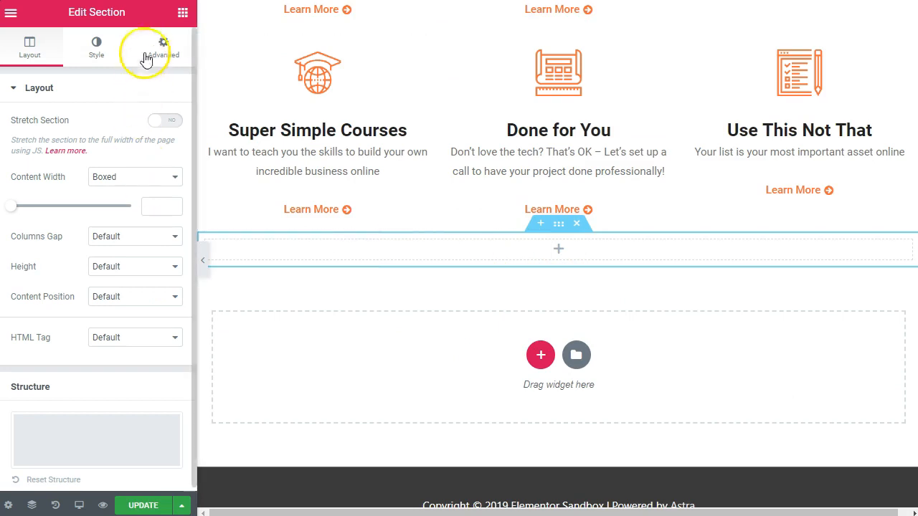
{"action": "left_click", "coordinate": [99, 55]}
{"action": "left_click", "coordinate": [182, 13]}
{"action": "left_click_drag", "start_coordinate": [144, 147], "coordinate": [578, 253]}
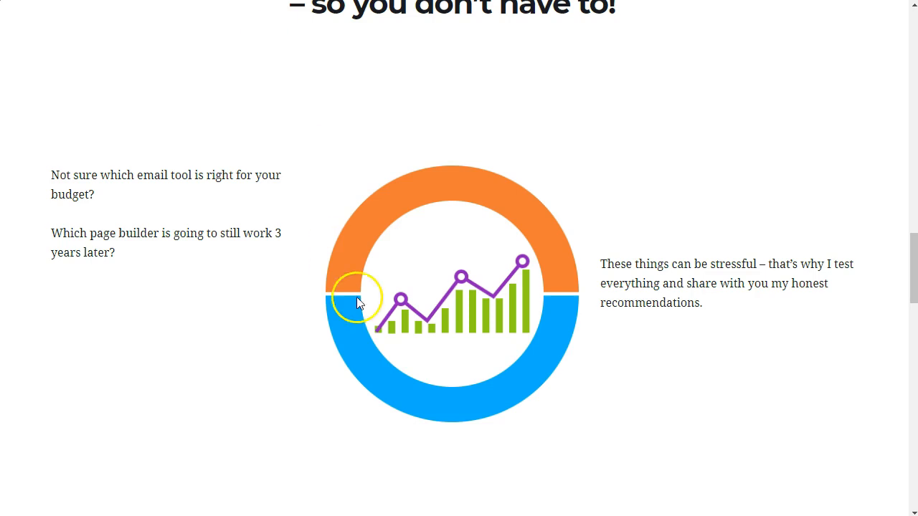
Step: Copy the reference page's heading "I test (and break!) online tools all day long – so you don't have to!" into the new heading's title
{"action": "scroll", "coordinate": [424, 230], "scroll_direction": "up", "scroll_amount": 4}
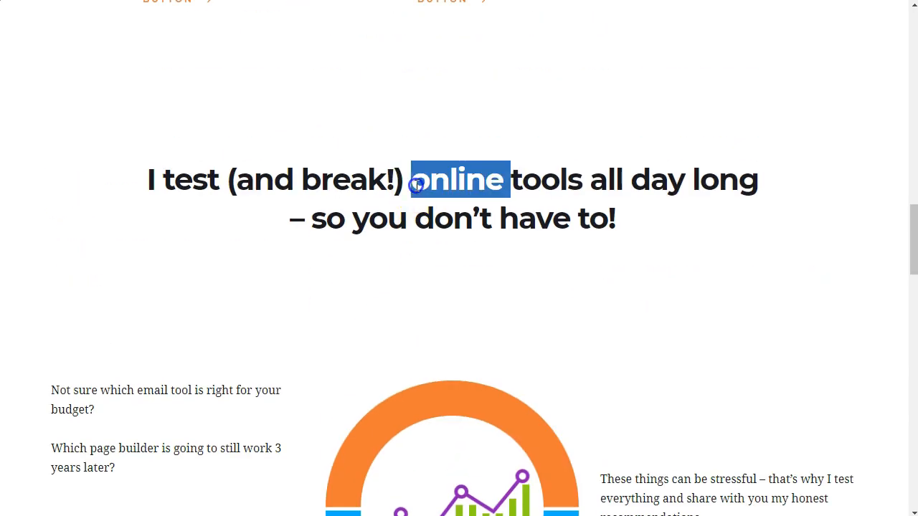
{"action": "triple_click", "coordinate": [419, 183]}
{"action": "key", "text": "ctrl+c"}
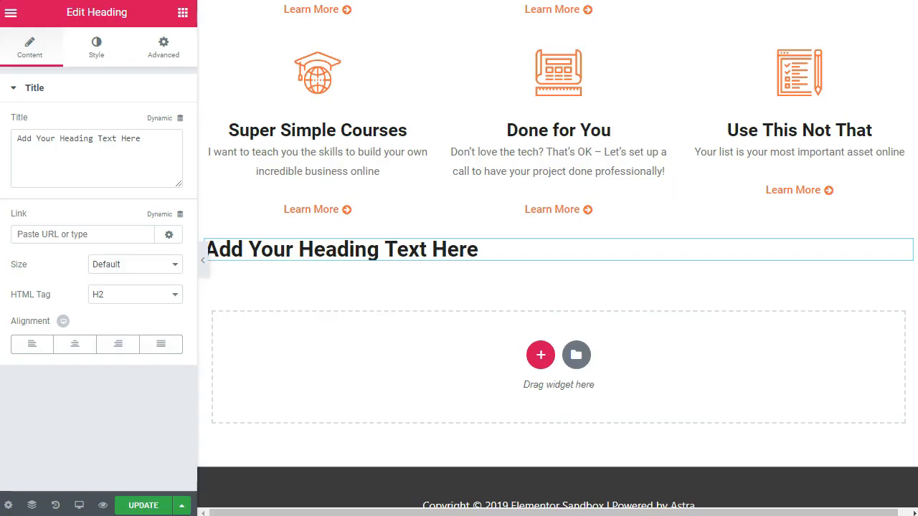
{"action": "triple_click", "coordinate": [104, 147]}
{"action": "key", "text": "ctrl+v"}
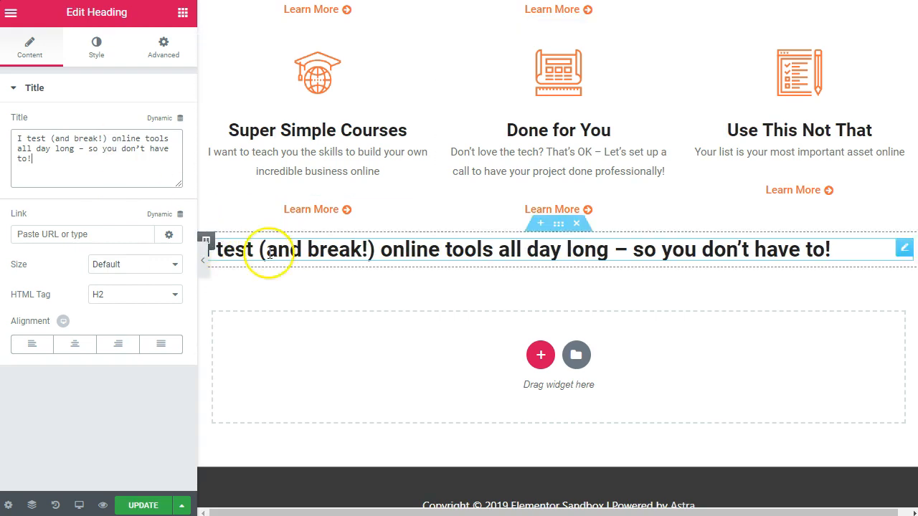
Step: Unlink the padding values of the "I test (and break!) online tools" heading's section and set only its top padding to 75 px
{"action": "left_click", "coordinate": [559, 223]}
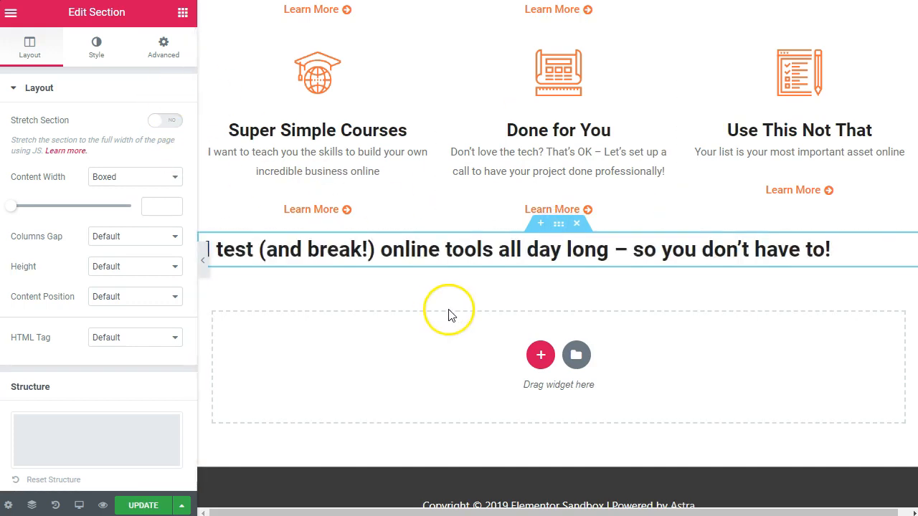
{"action": "left_click", "coordinate": [164, 50]}
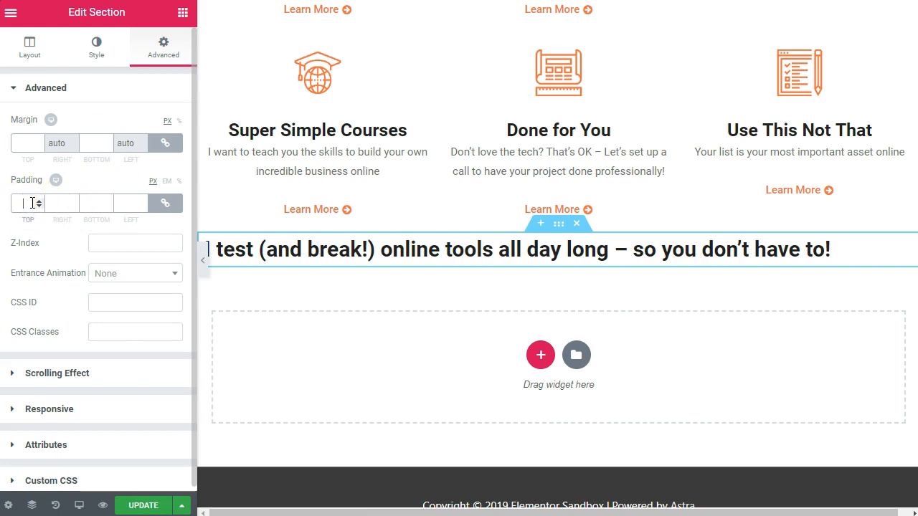
{"action": "type", "text": "75"}
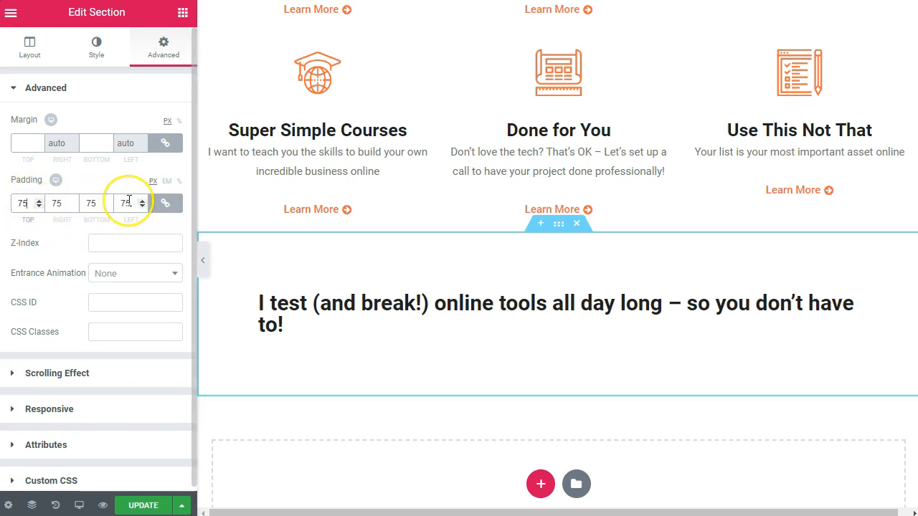
{"action": "key", "text": "BackSpace"}
{"action": "key", "text": "BackSpace"}
{"action": "left_click", "coordinate": [158, 203]}
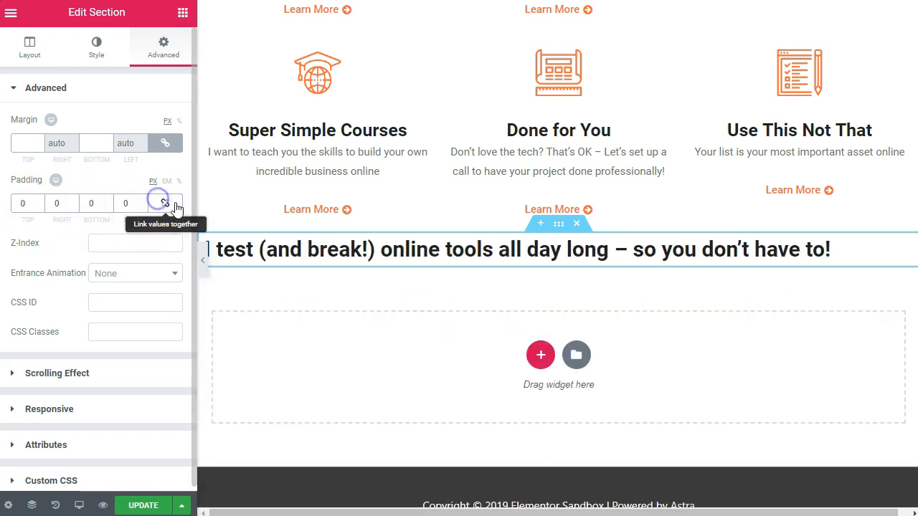
{"action": "left_click", "coordinate": [24, 203]}
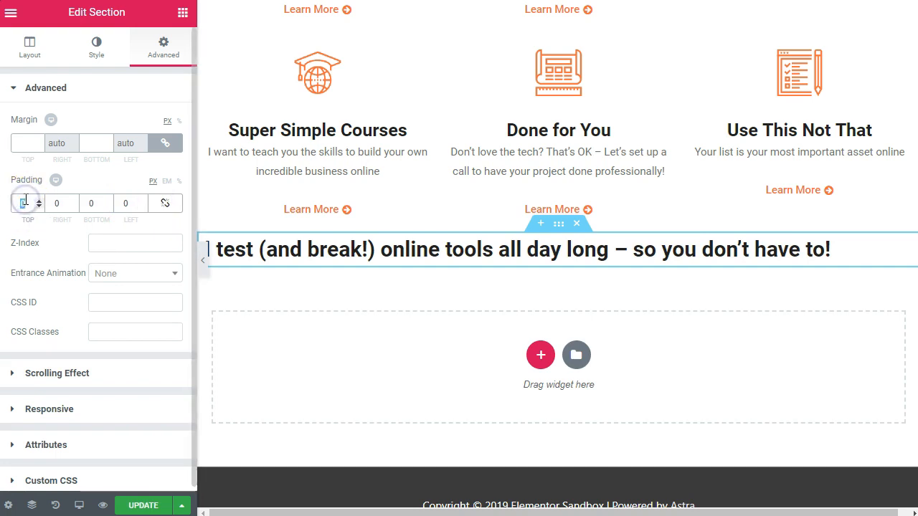
{"action": "type", "text": "75"}
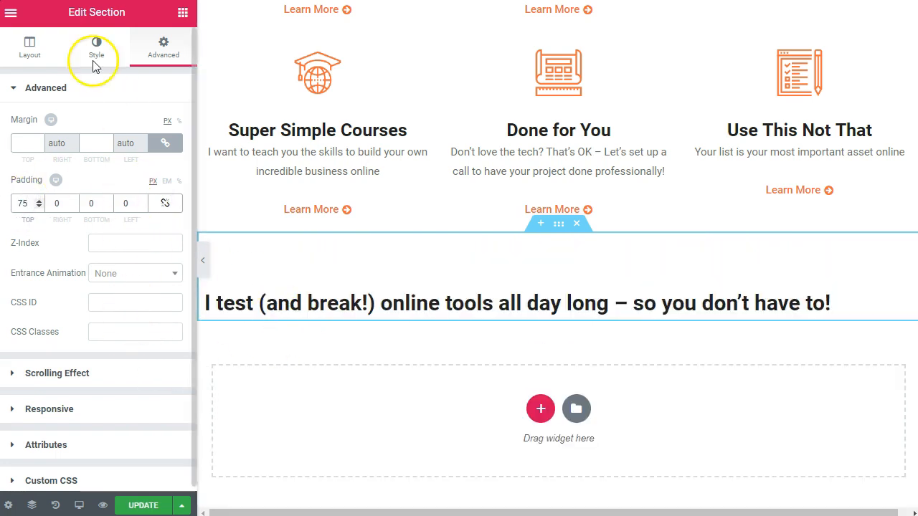
Step: Centre-align the "I test (and break!) online tools all day long – so you don't have to!" heading
{"action": "left_click", "coordinate": [48, 45]}
{"action": "left_click", "coordinate": [567, 303]}
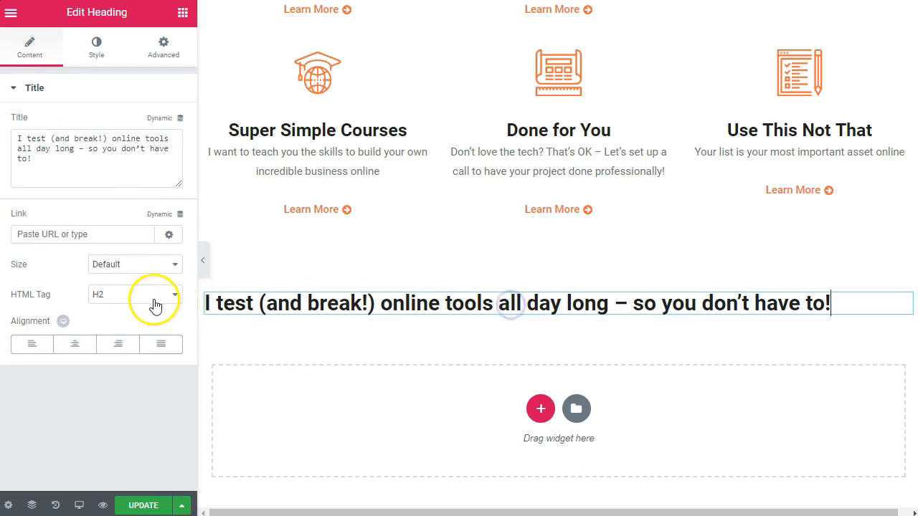
{"action": "left_click", "coordinate": [72, 345]}
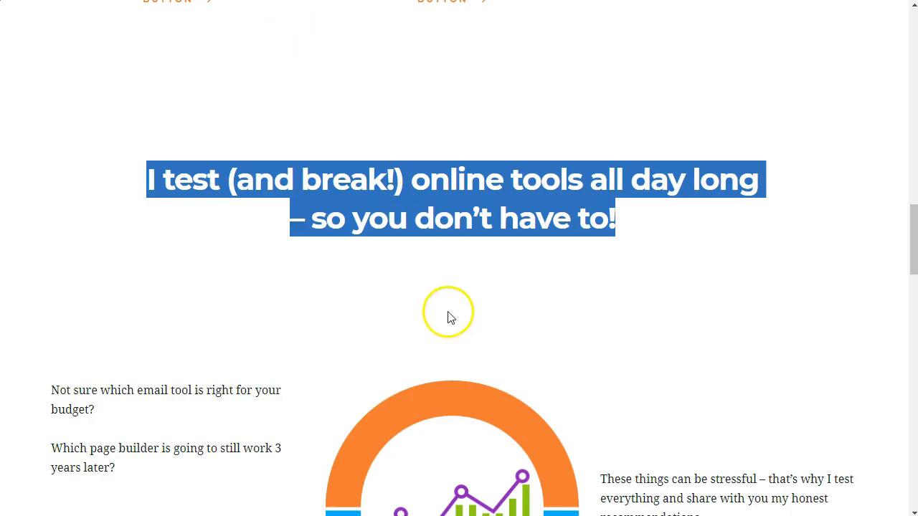
Step: Check the layout below the heading on the reference page and add a matching section with three equal columns
{"action": "left_click", "coordinate": [450, 318]}
{"action": "scroll", "coordinate": [450, 318], "scroll_direction": "down", "scroll_amount": 3}
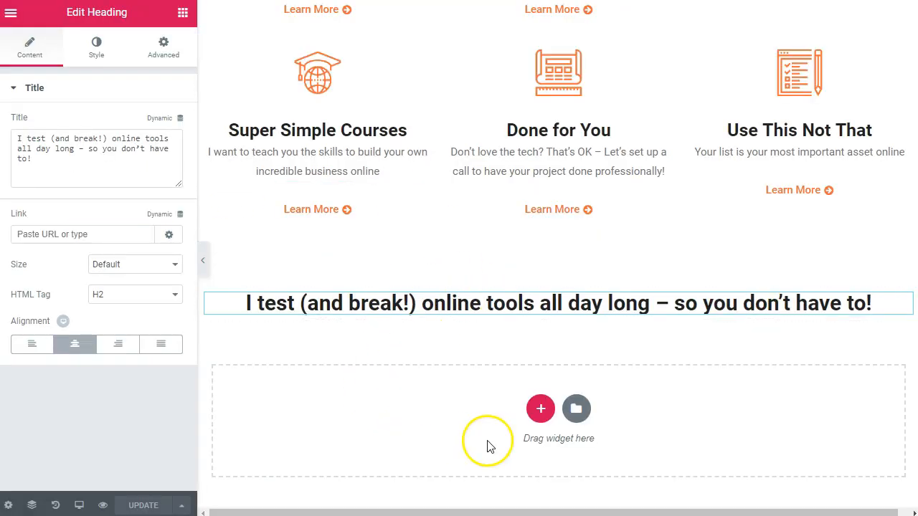
{"action": "left_click", "coordinate": [538, 408]}
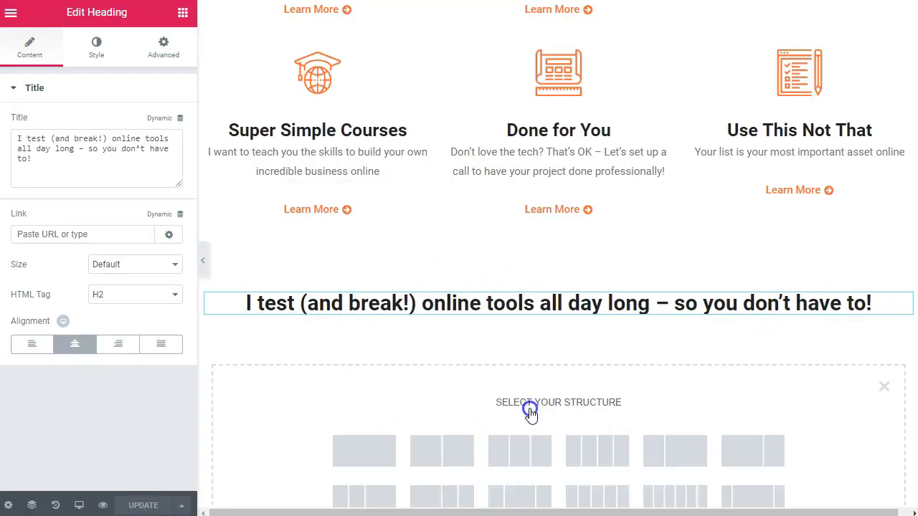
{"action": "left_click", "coordinate": [525, 446]}
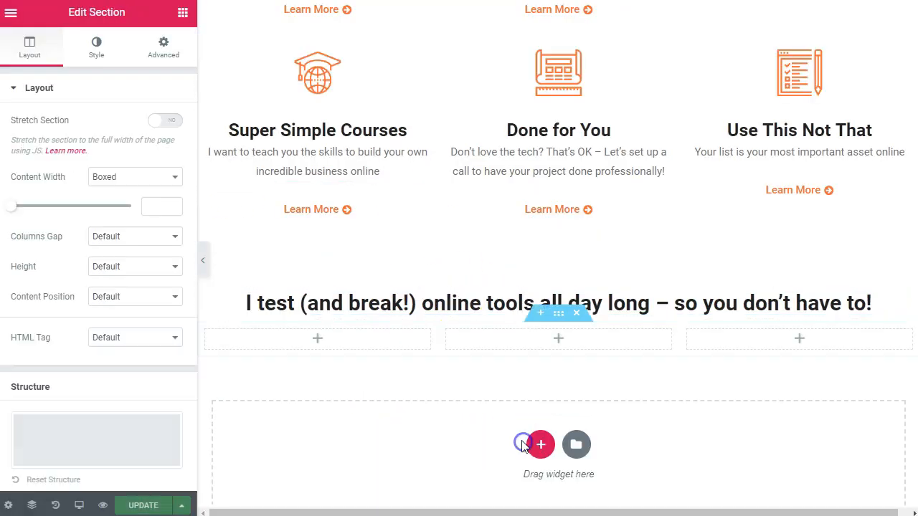
Step: Add an Image widget to the middle column, upload and insert Circle-Graph.png, and centre-align it
{"action": "left_click", "coordinate": [183, 13]}
{"action": "left_click_drag", "start_coordinate": [57, 242], "coordinate": [581, 345]}
{"action": "left_click", "coordinate": [144, 180]}
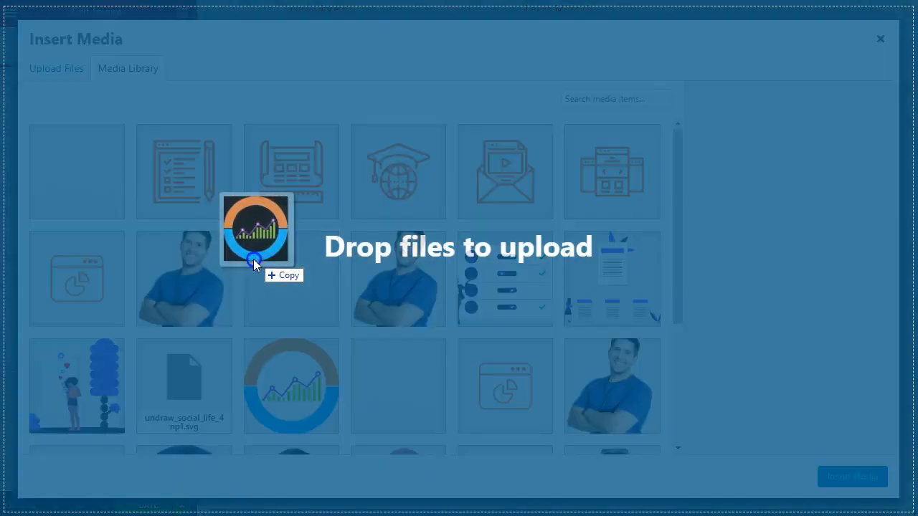
{"action": "left_click_drag", "start_coordinate": [250, 251], "coordinate": [108, 259]}
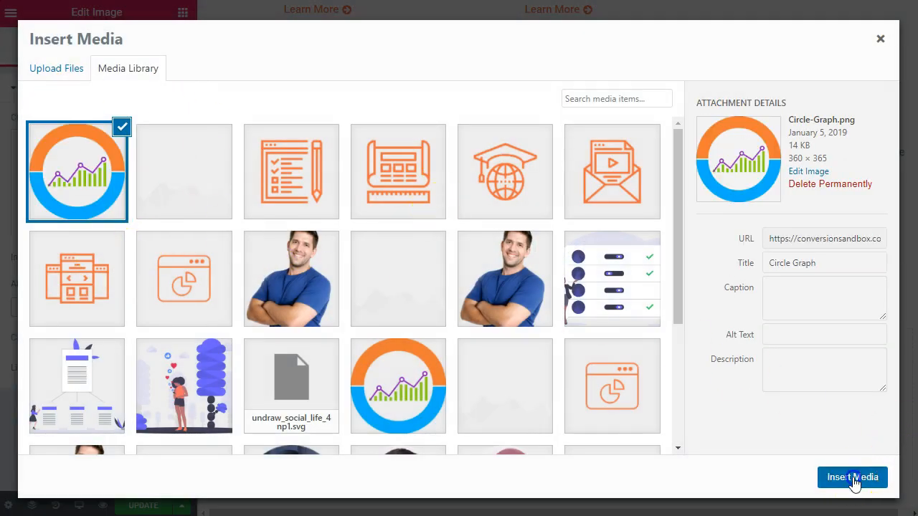
{"action": "left_click", "coordinate": [853, 478]}
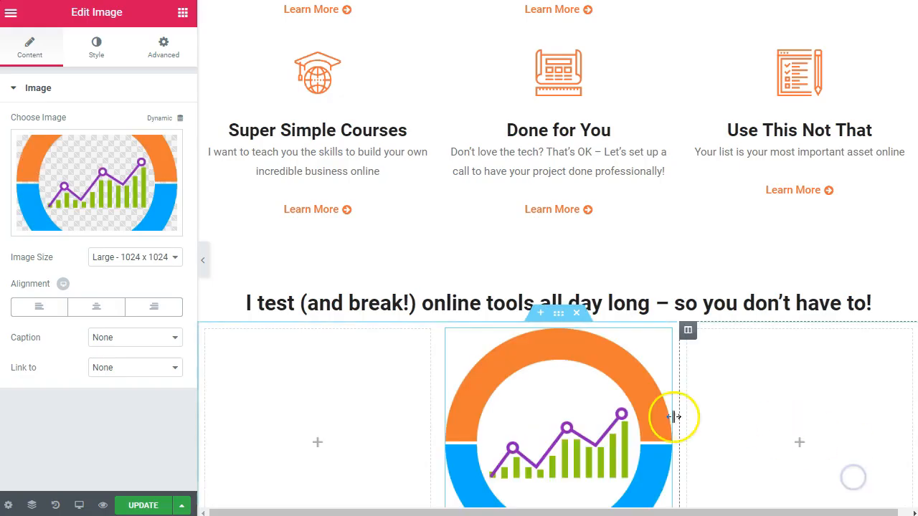
{"action": "left_click", "coordinate": [85, 313]}
{"action": "scroll", "coordinate": [537, 365], "scroll_direction": "down", "scroll_amount": 2}
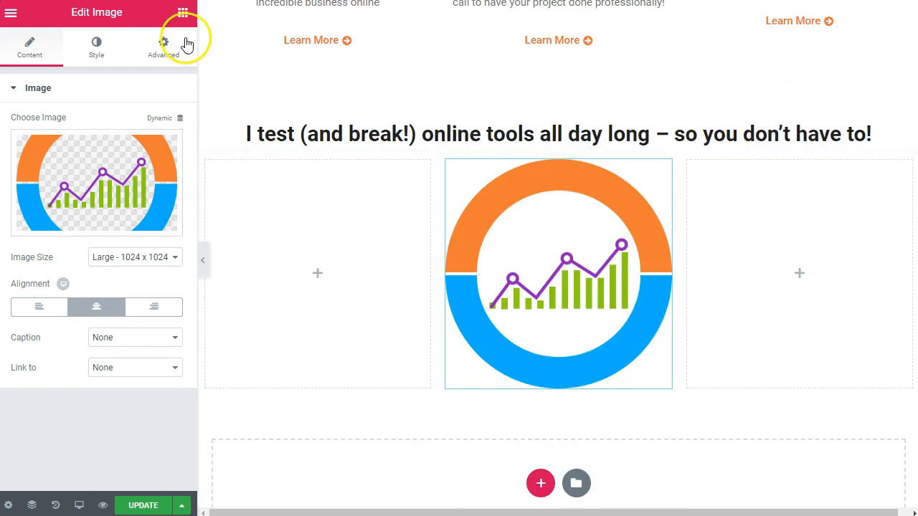
Step: Add a Text Editor widget to the empty column left of the circle graph
{"action": "left_click", "coordinate": [184, 12]}
{"action": "left_click_drag", "start_coordinate": [132, 150], "coordinate": [112, 148]}
{"action": "left_click_drag", "start_coordinate": [137, 227], "coordinate": [330, 260]}
{"action": "left_click", "coordinate": [115, 225]}
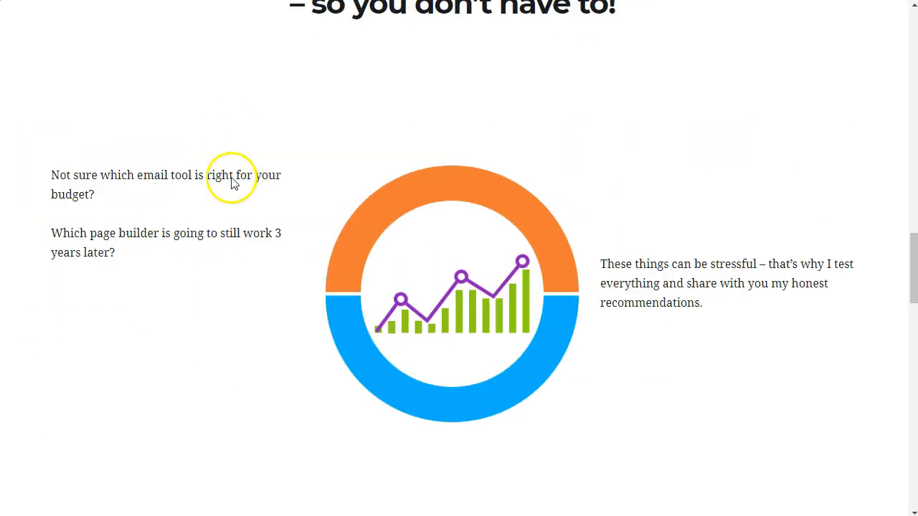
Step: Replace the placeholder text with the email tool and page builder questions copied from the reference page, removing the blank paragraph between them
{"action": "left_click_drag", "start_coordinate": [121, 259], "coordinate": [56, 170]}
{"action": "key", "text": "ctrl+c"}
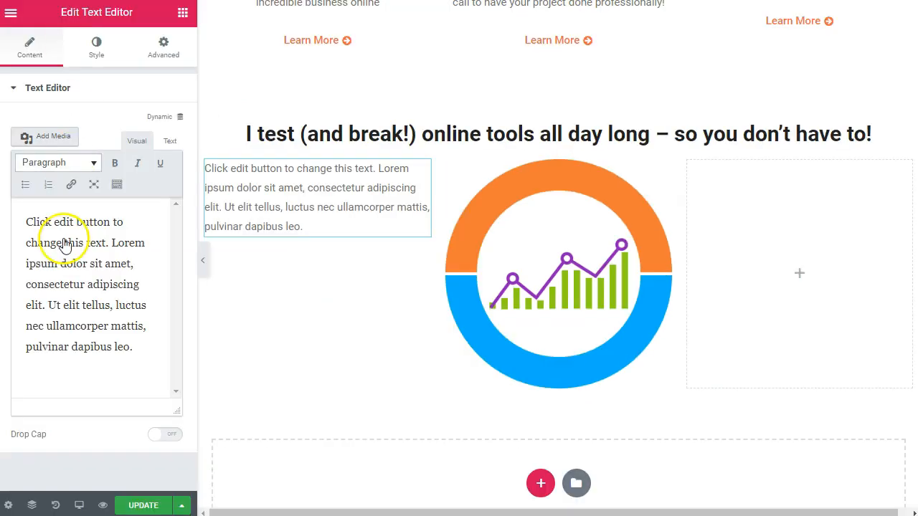
{"action": "key", "text": "ctrl+a"}
{"action": "key", "text": "ctrl+v"}
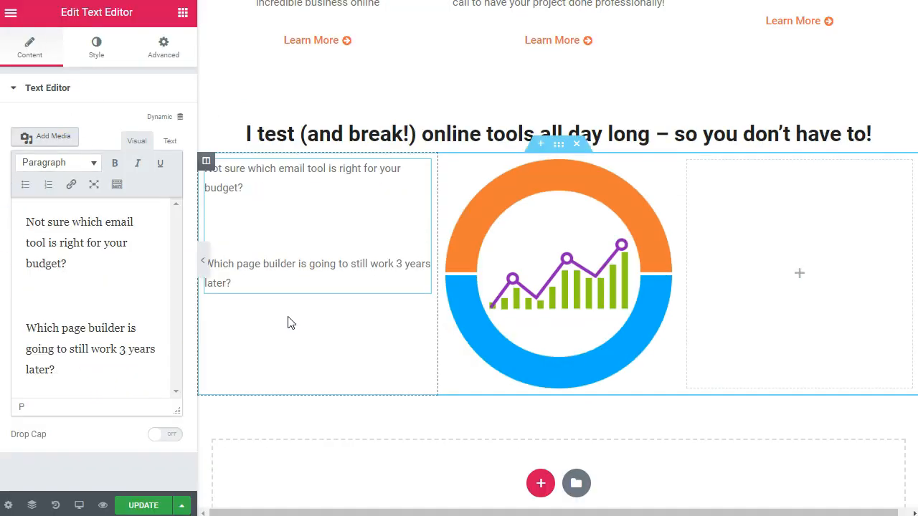
{"action": "left_click", "coordinate": [96, 294]}
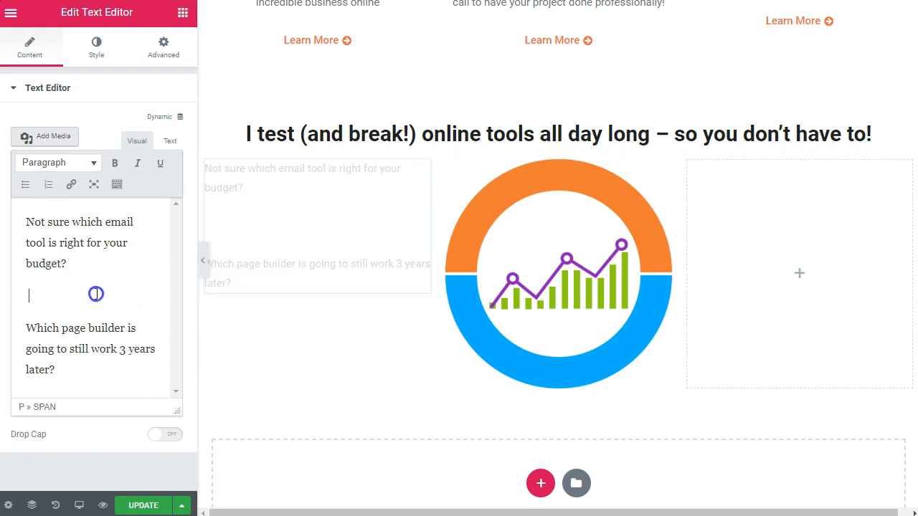
{"action": "key", "text": "BackSpace"}
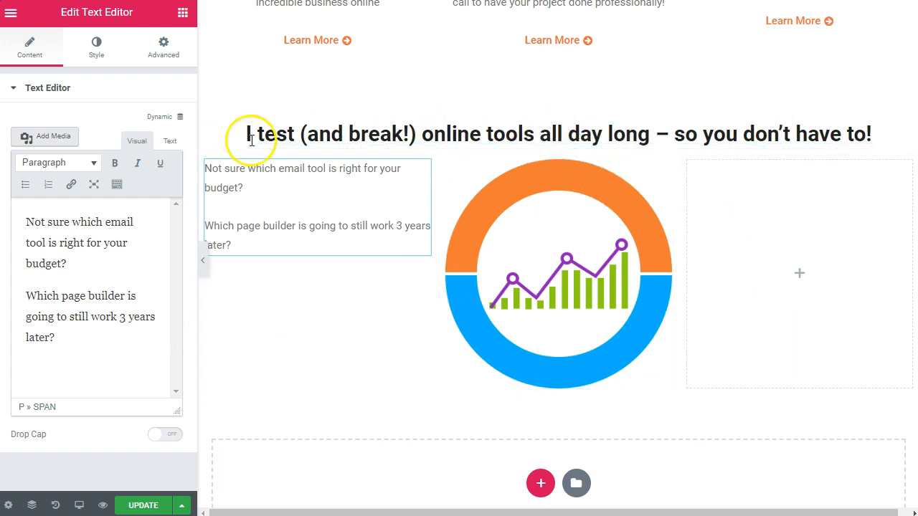
Step: Add a Spacer widget between the heading and the three-column row
{"action": "left_click", "coordinate": [183, 14]}
{"action": "left_click_drag", "start_coordinate": [143, 351], "coordinate": [500, 180]}
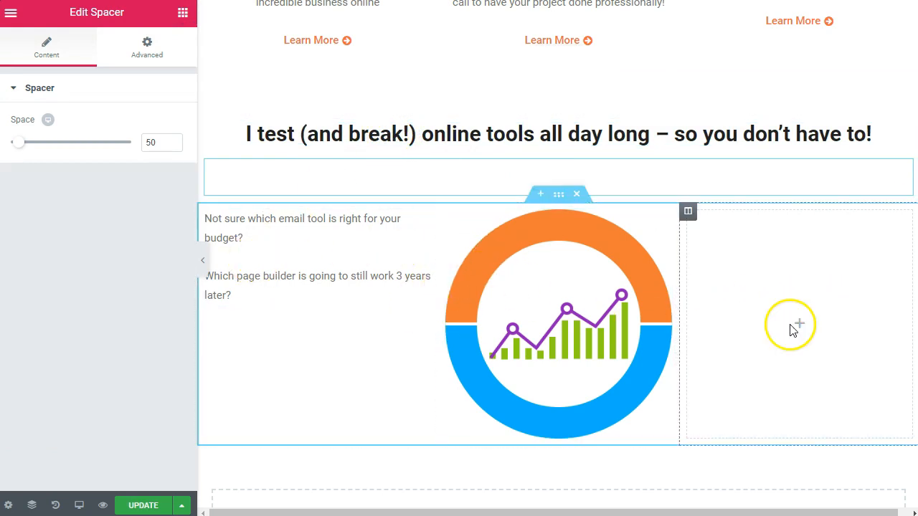
Step: Add a Text Editor widget to the right column containing the "These things can be stressful" paragraph copied from the reference page
{"action": "left_click", "coordinate": [183, 13]}
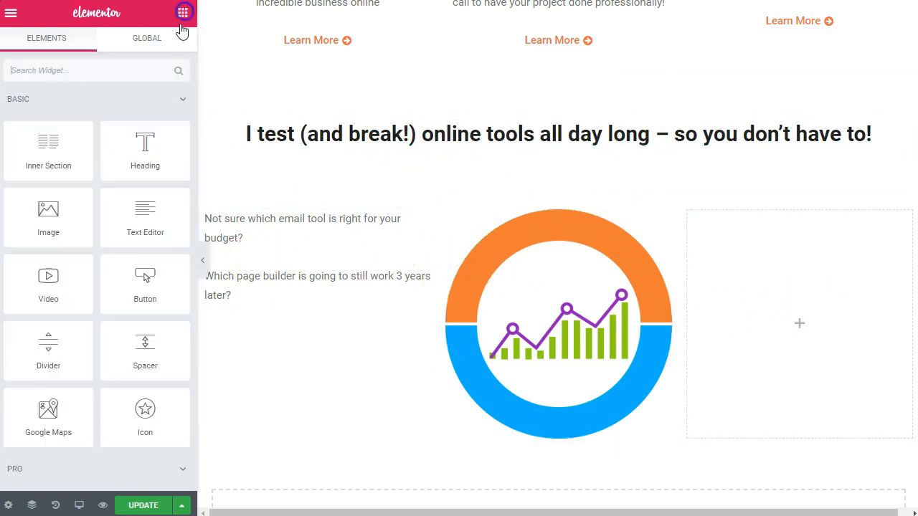
{"action": "left_click_drag", "start_coordinate": [117, 205], "coordinate": [827, 316]}
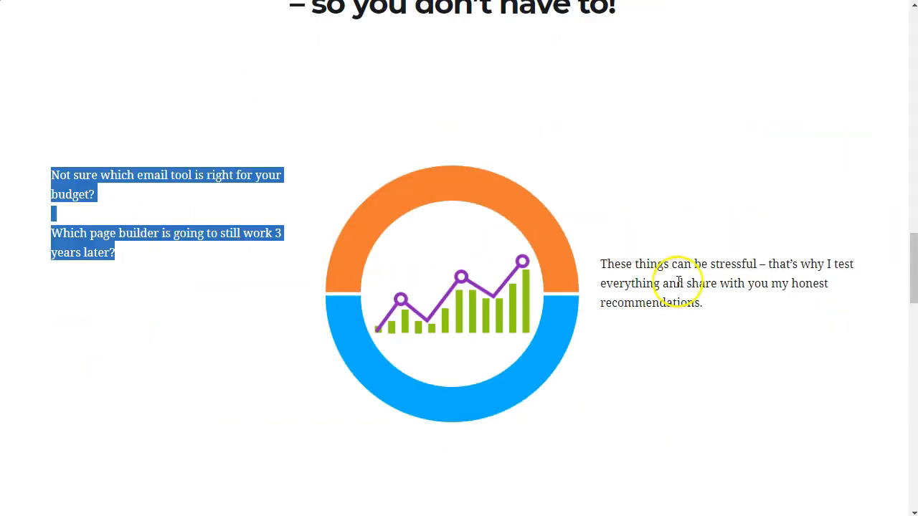
{"action": "triple_click", "coordinate": [635, 265]}
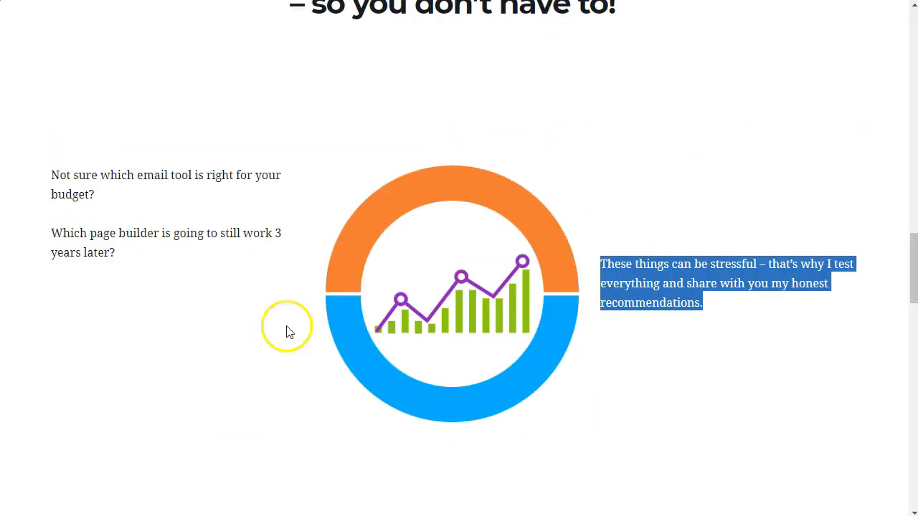
{"action": "left_click", "coordinate": [665, 202]}
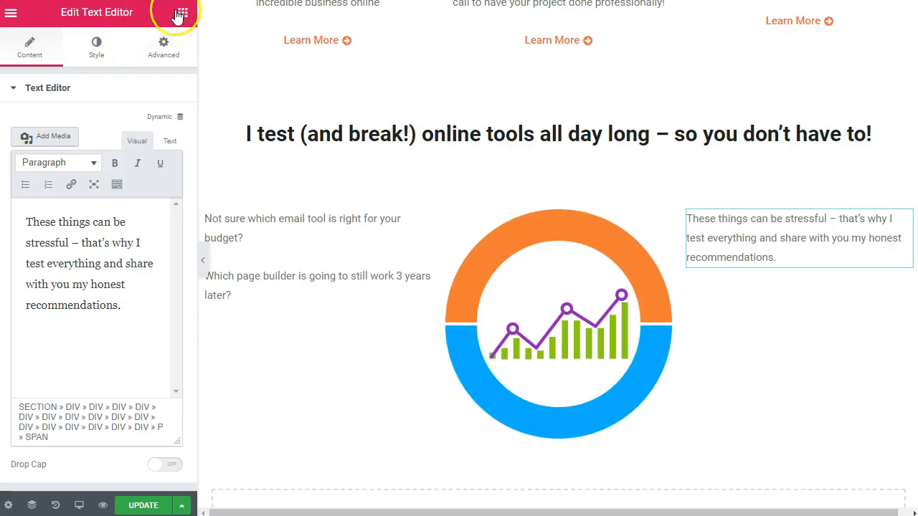
Step: Add a Spacer widget above the right column's paragraph and set its space to 96
{"action": "left_click", "coordinate": [180, 14]}
{"action": "type", "text": "spac"}
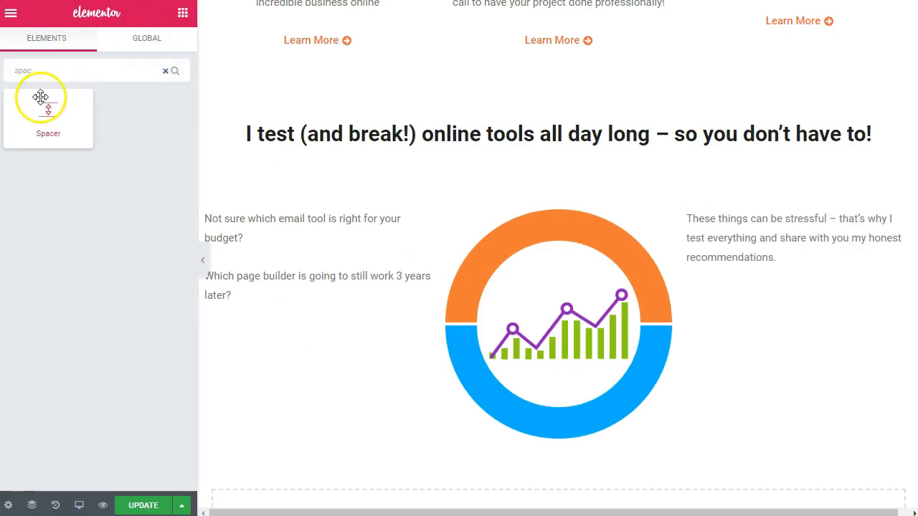
{"action": "left_click_drag", "start_coordinate": [458, 202], "coordinate": [787, 213]}
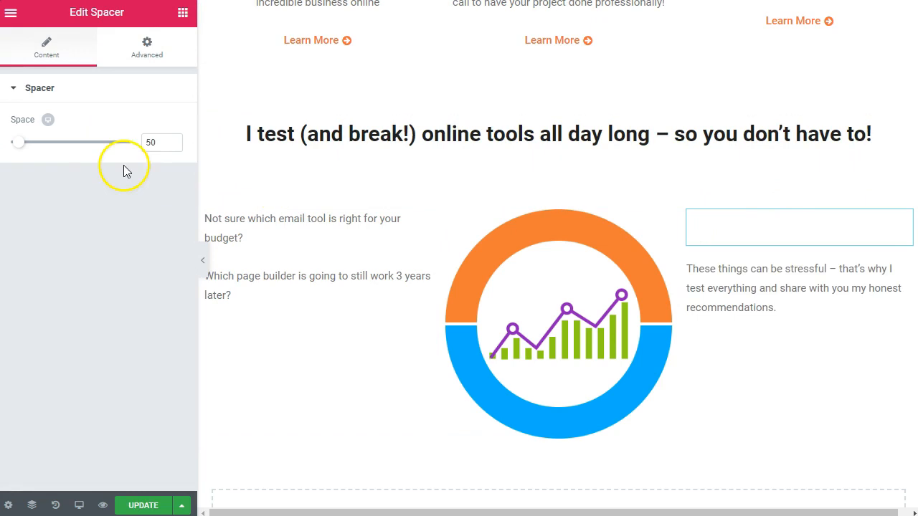
{"action": "left_click_drag", "start_coordinate": [23, 145], "coordinate": [33, 147]}
{"action": "left_click", "coordinate": [727, 407]}
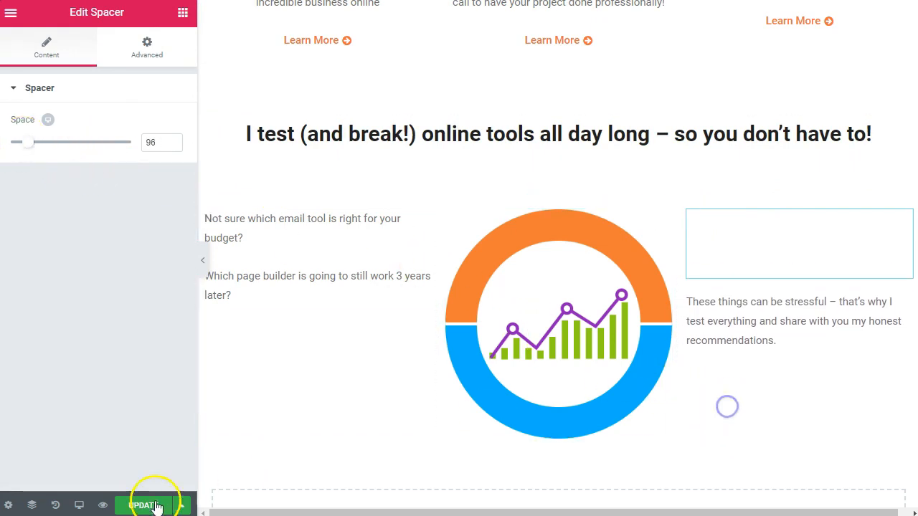
Step: Update the page and preview the published version down through its sections
{"action": "left_click", "coordinate": [103, 505]}
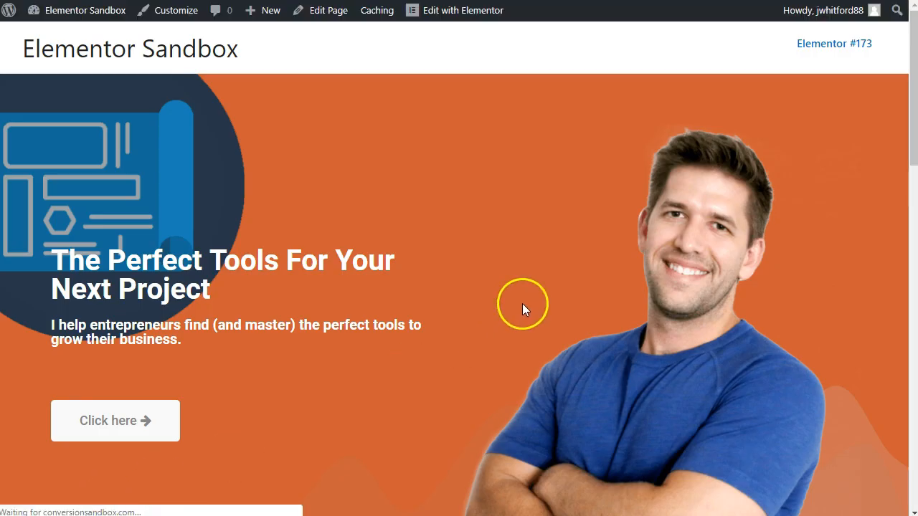
{"action": "scroll", "coordinate": [549, 283], "scroll_direction": "down", "scroll_amount": 7}
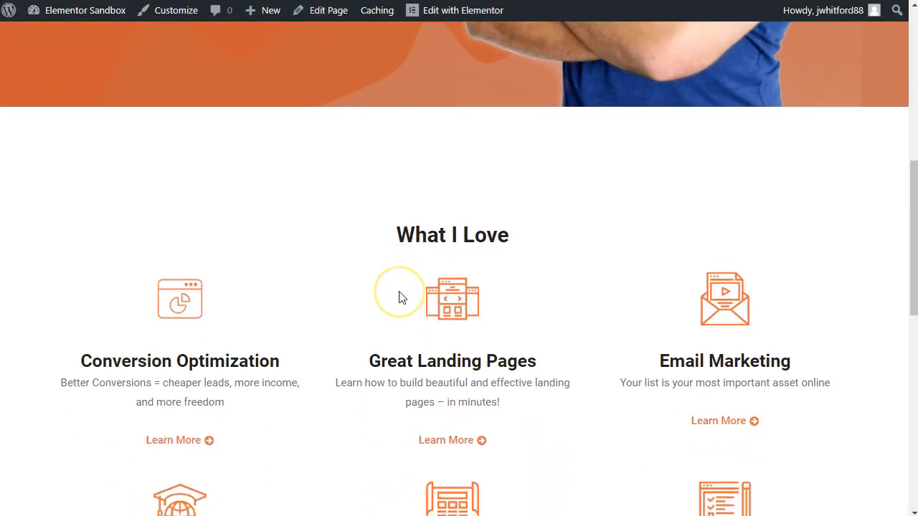
{"action": "scroll", "coordinate": [401, 297], "scroll_direction": "down", "scroll_amount": 9}
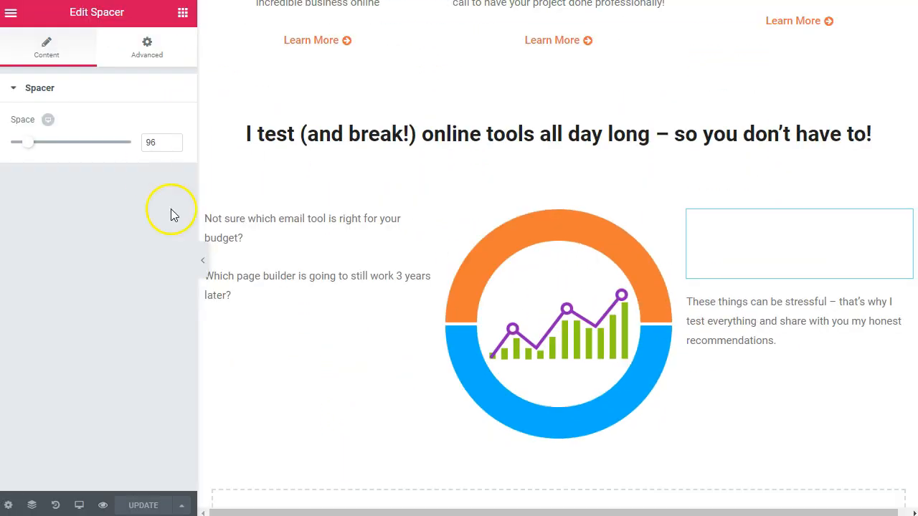
Step: Check the Latest Posts area on the reference page and add a single-column section below the circle graph row
{"action": "scroll", "coordinate": [296, 416], "scroll_direction": "down", "scroll_amount": 2}
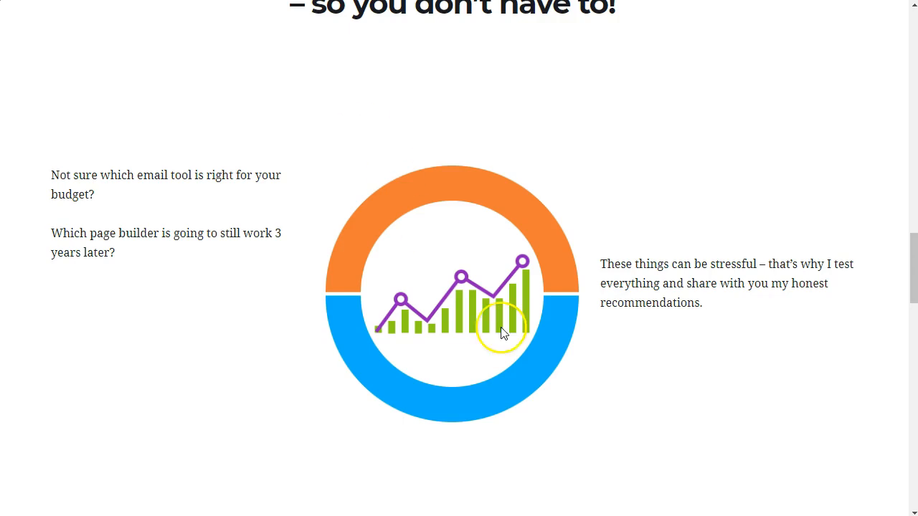
{"action": "scroll", "coordinate": [516, 363], "scroll_direction": "down", "scroll_amount": 7}
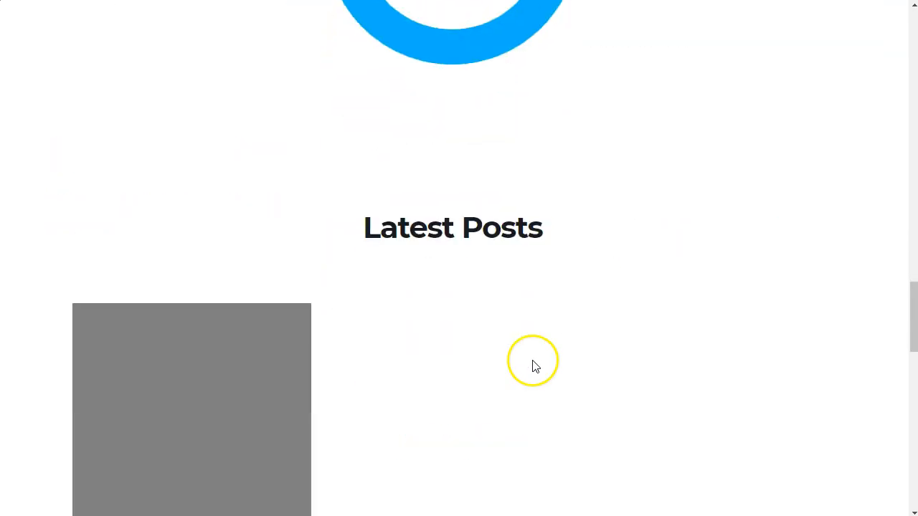
{"action": "scroll", "coordinate": [422, 190], "scroll_direction": "down", "scroll_amount": 3}
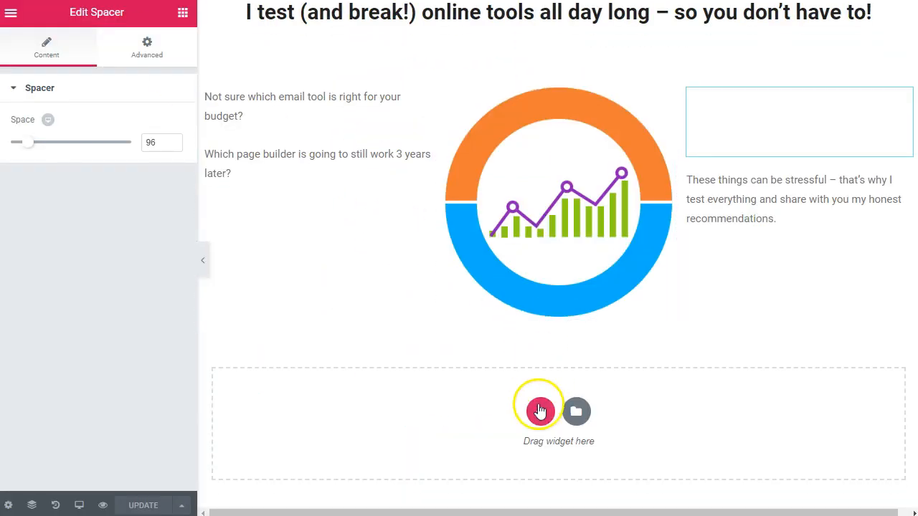
{"action": "left_click", "coordinate": [540, 411]}
{"action": "left_click", "coordinate": [365, 459]}
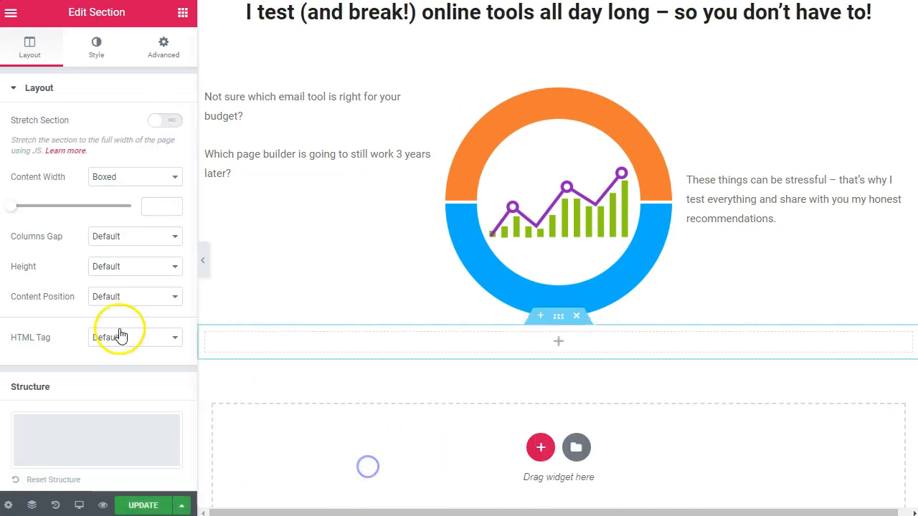
Step: Add a Heading widget to the new section below the circle graph with the centered title "Latest Posts"
{"action": "left_click", "coordinate": [179, 14]}
{"action": "left_click_drag", "start_coordinate": [137, 165], "coordinate": [544, 342]}
{"action": "double_click", "coordinate": [131, 148]}
{"action": "type", "text": "Latest Posts"}
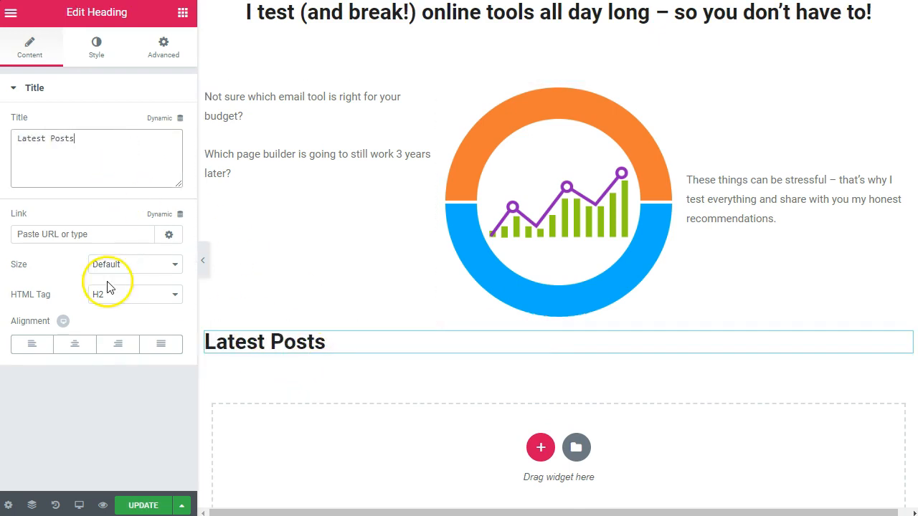
{"action": "left_click", "coordinate": [74, 345]}
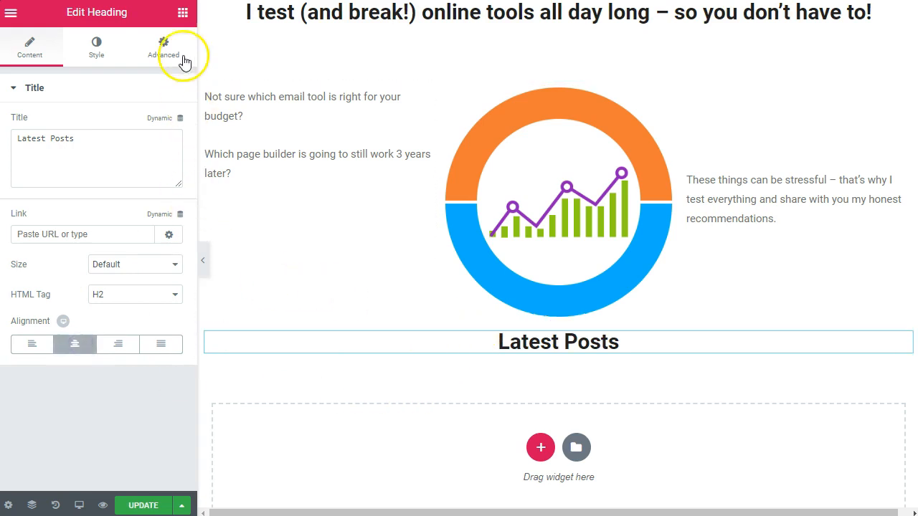
Step: Add a Spacer widget above the Latest Posts heading and set its space to 173
{"action": "left_click", "coordinate": [185, 19]}
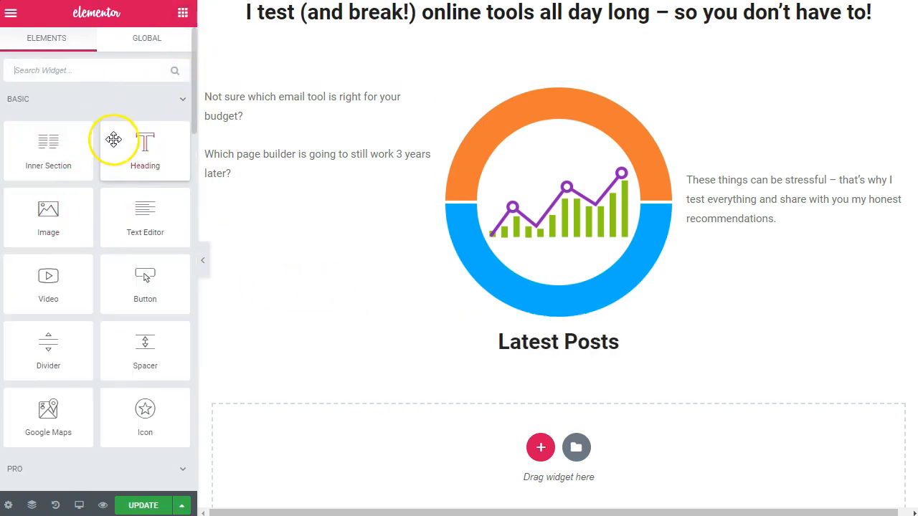
{"action": "type", "text": "sp"}
{"action": "left_click_drag", "start_coordinate": [55, 122], "coordinate": [543, 332]}
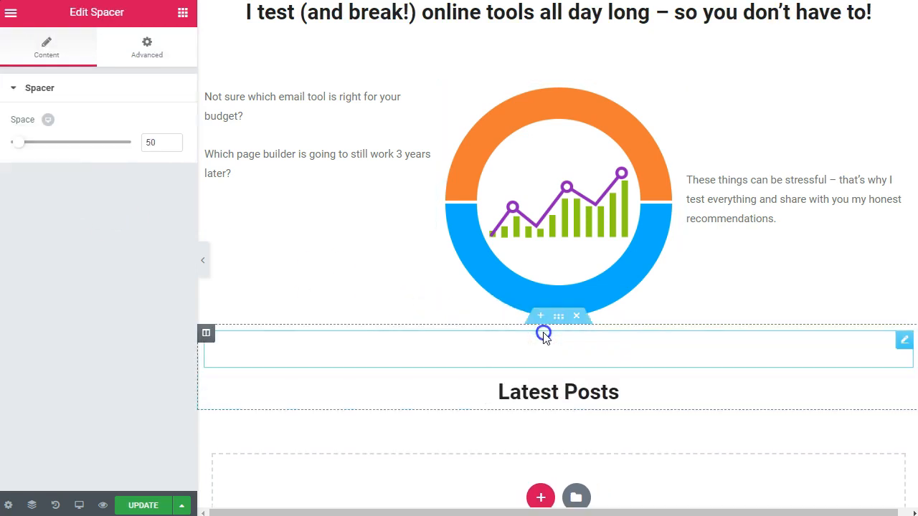
{"action": "left_click_drag", "start_coordinate": [25, 146], "coordinate": [47, 147]}
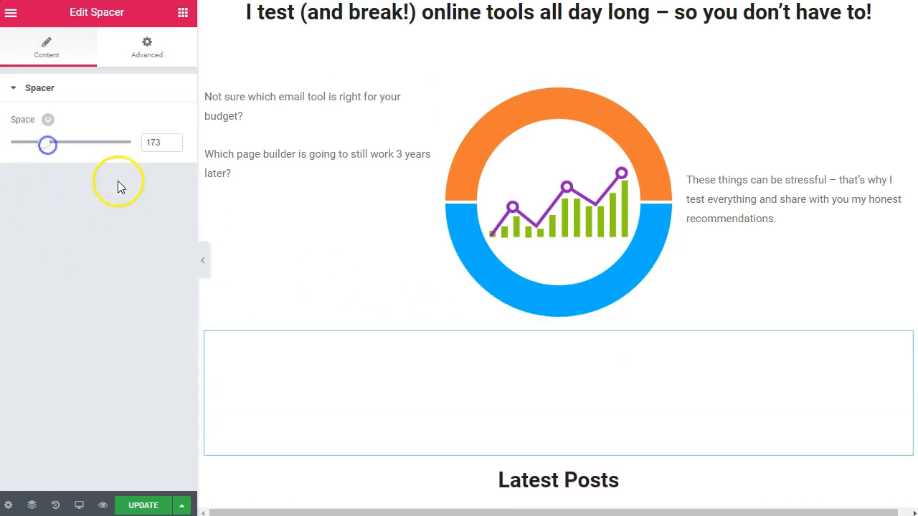
Step: Find the Posts widget and place it in the empty drop area below the Latest Posts heading
{"action": "left_click", "coordinate": [469, 256]}
{"action": "scroll", "coordinate": [484, 269], "scroll_direction": "down", "scroll_amount": 3}
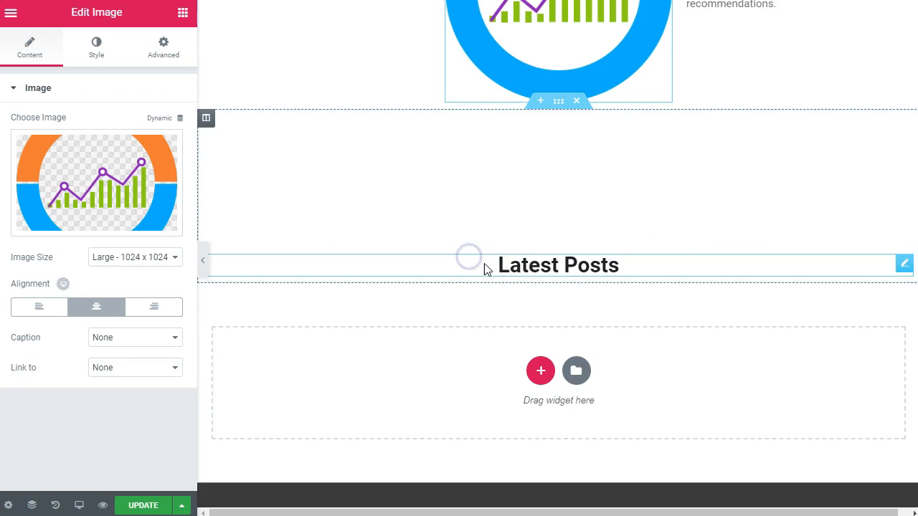
{"action": "left_click", "coordinate": [183, 13]}
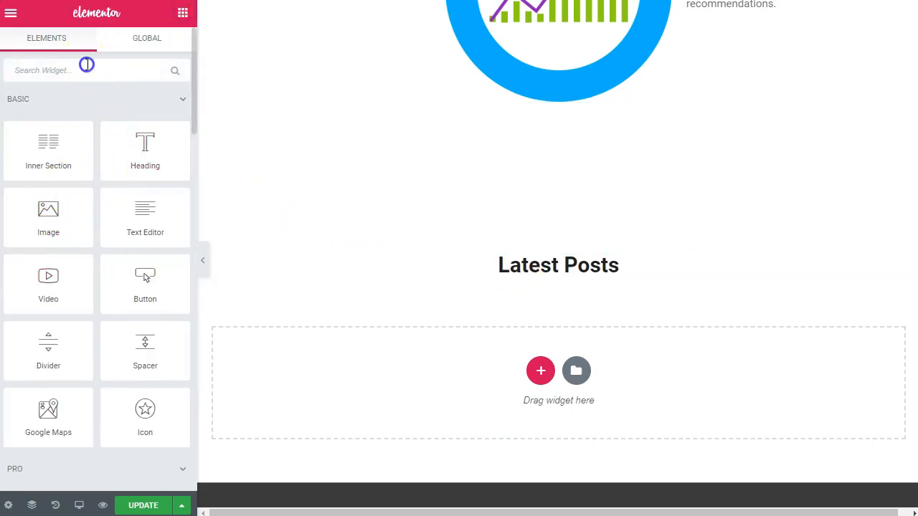
{"action": "left_click", "coordinate": [86, 65]}
{"action": "type", "text": "pos"}
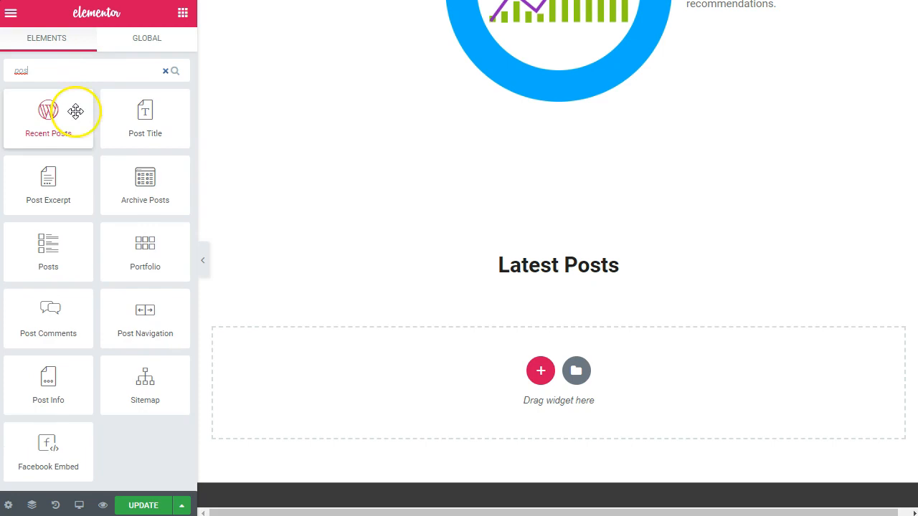
{"action": "left_click_drag", "start_coordinate": [44, 256], "coordinate": [539, 365]}
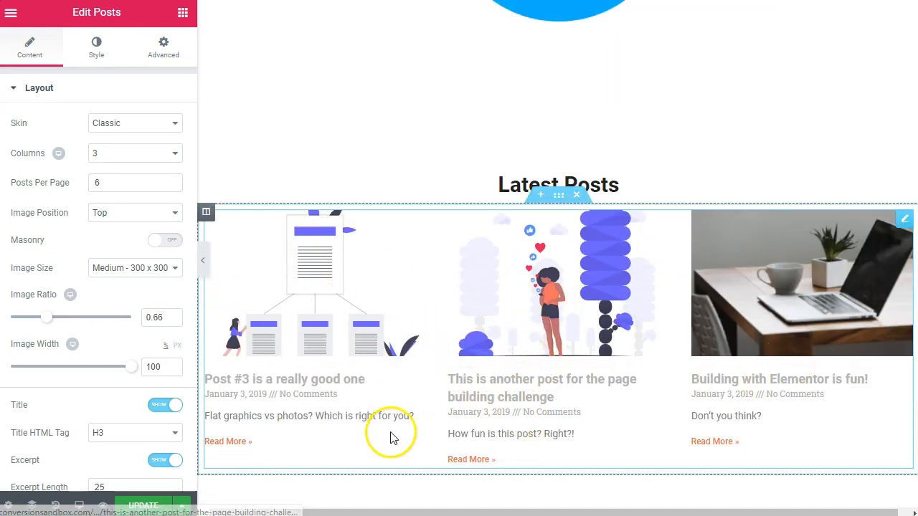
Step: Compare the posts grid with the reference page's Latest Posts area and add a single-column section below the grid
{"action": "scroll", "coordinate": [559, 344], "scroll_direction": "down", "scroll_amount": 3}
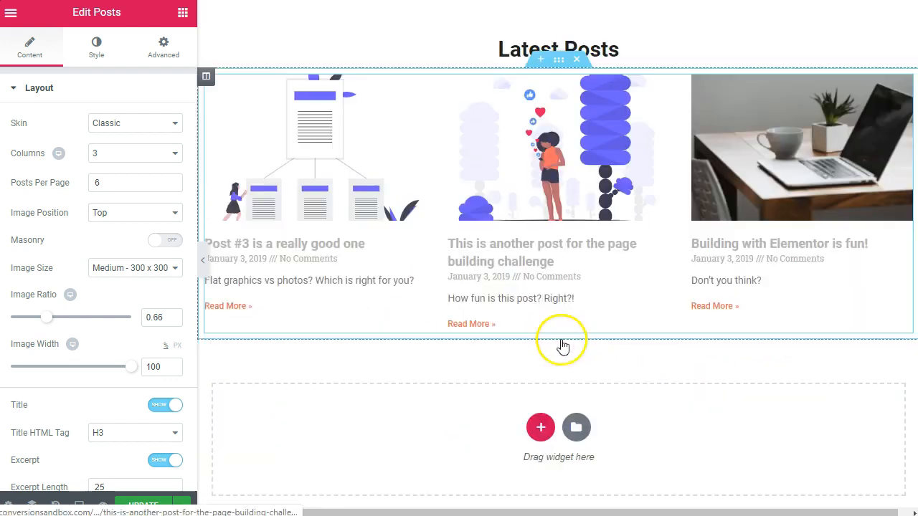
{"action": "scroll", "coordinate": [548, 194], "scroll_direction": "up", "scroll_amount": 3}
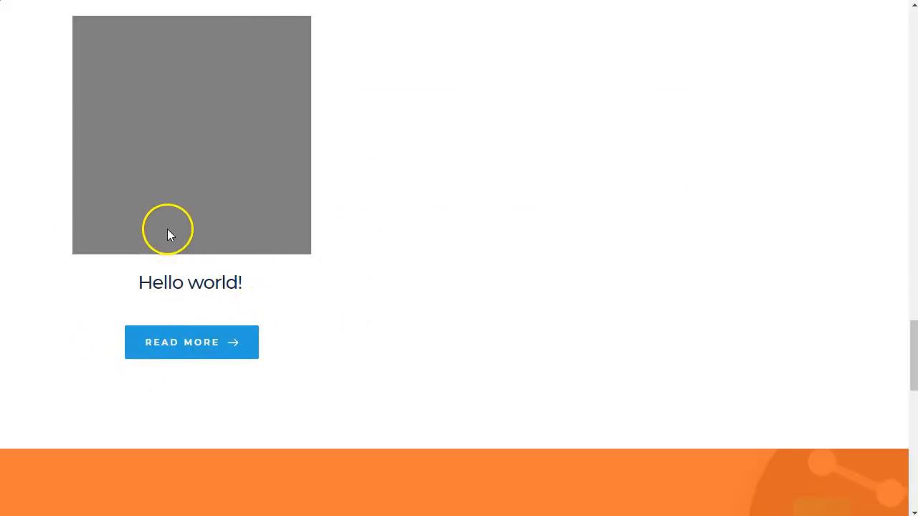
{"action": "scroll", "coordinate": [167, 229], "scroll_direction": "up", "scroll_amount": 2}
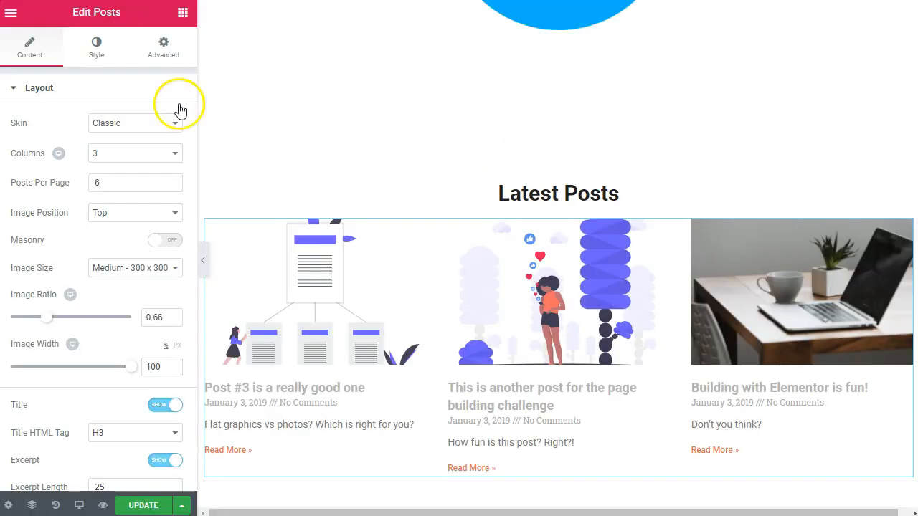
{"action": "scroll", "coordinate": [436, 348], "scroll_direction": "down", "scroll_amount": 3}
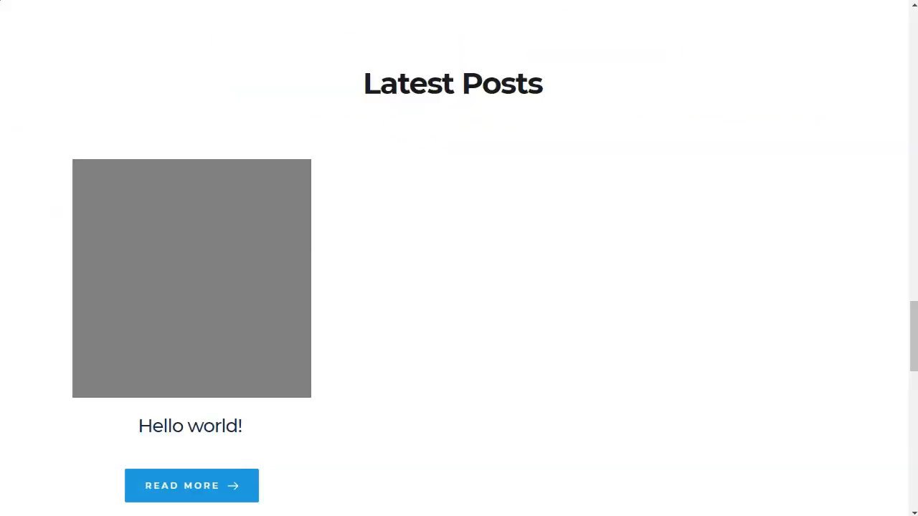
{"action": "scroll", "coordinate": [363, 431], "scroll_direction": "down", "scroll_amount": 8}
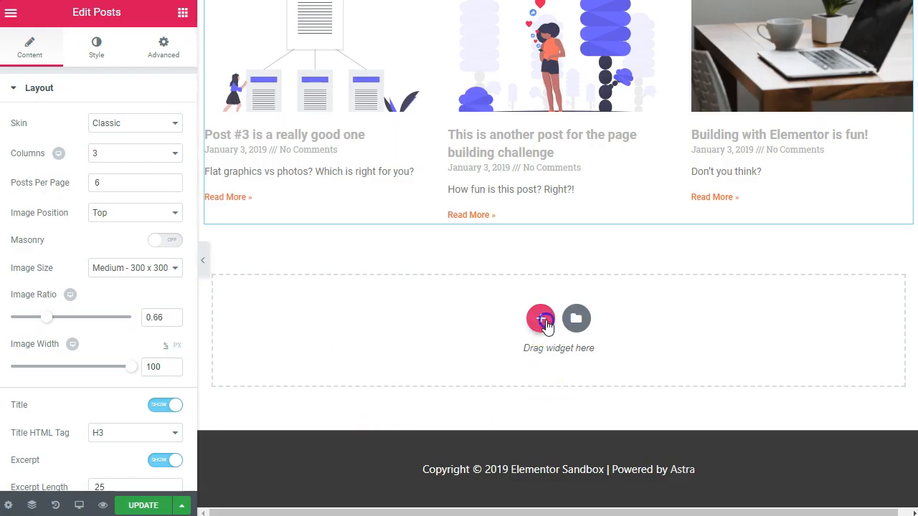
{"action": "left_click", "coordinate": [543, 319]}
{"action": "left_click", "coordinate": [364, 373]}
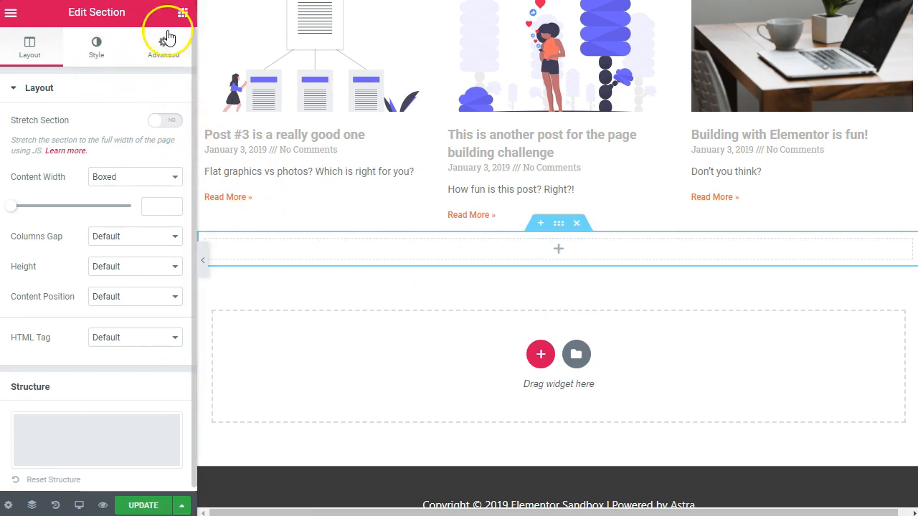
Step: Add a Heading widget to the new section with the centered title "Answers to your questions" from the reference page
{"action": "left_click", "coordinate": [183, 13]}
{"action": "left_click_drag", "start_coordinate": [139, 143], "coordinate": [588, 252]}
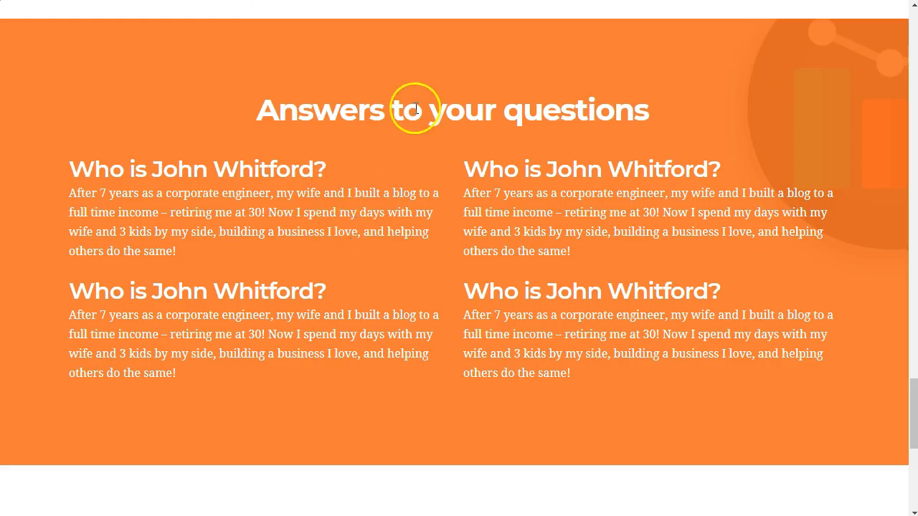
{"action": "triple_click", "coordinate": [416, 108]}
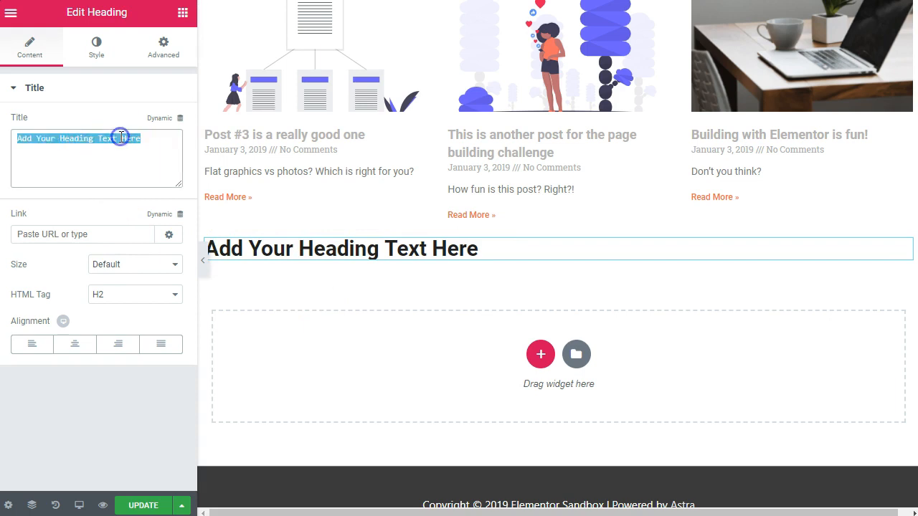
{"action": "type", "text": "Answers to your questions"}
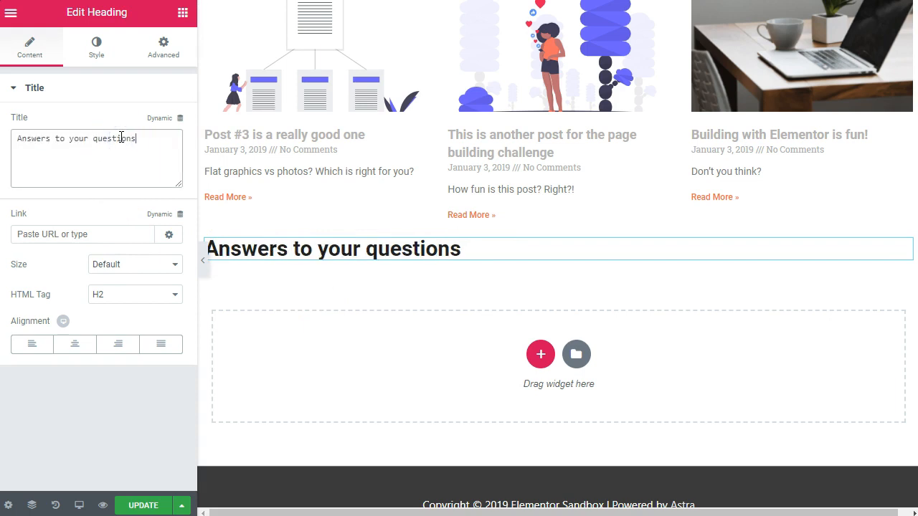
{"action": "left_click", "coordinate": [75, 344]}
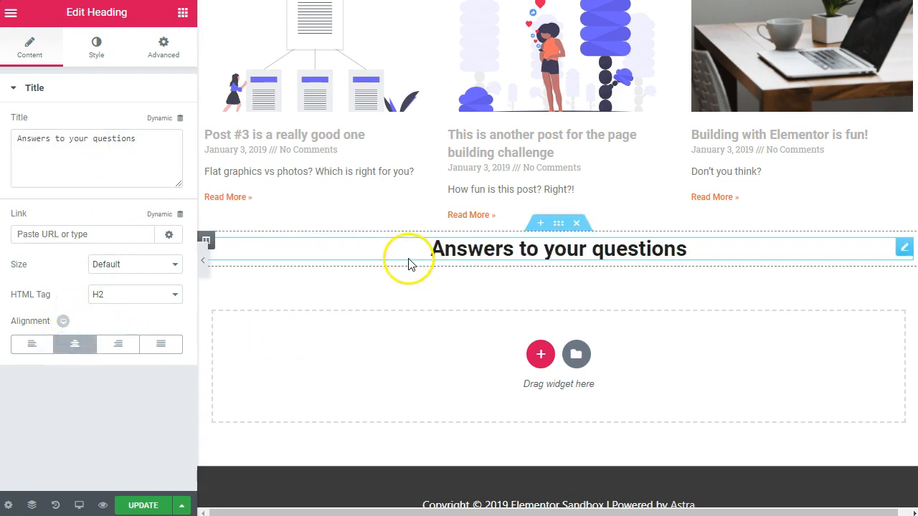
Step: Give the "Answers to your questions" section a classic background in the orange color #f76c3a
{"action": "left_click", "coordinate": [558, 224]}
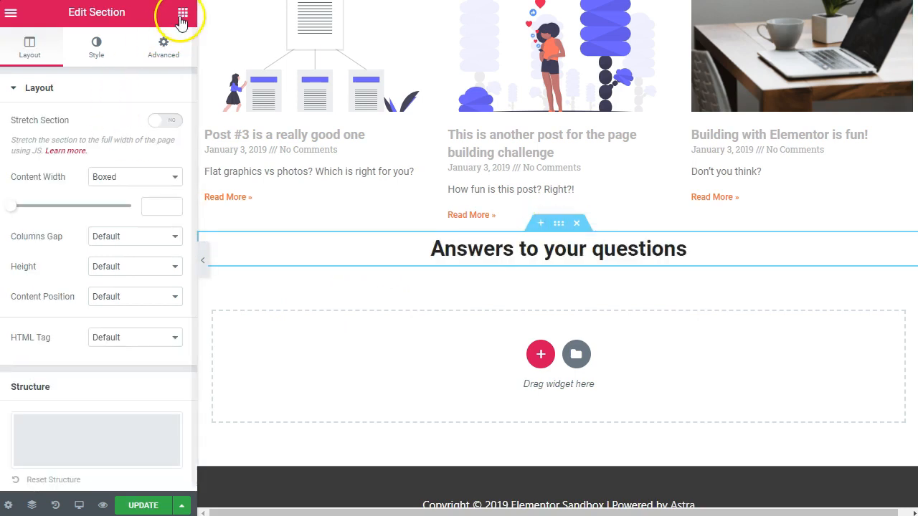
{"action": "left_click", "coordinate": [96, 46]}
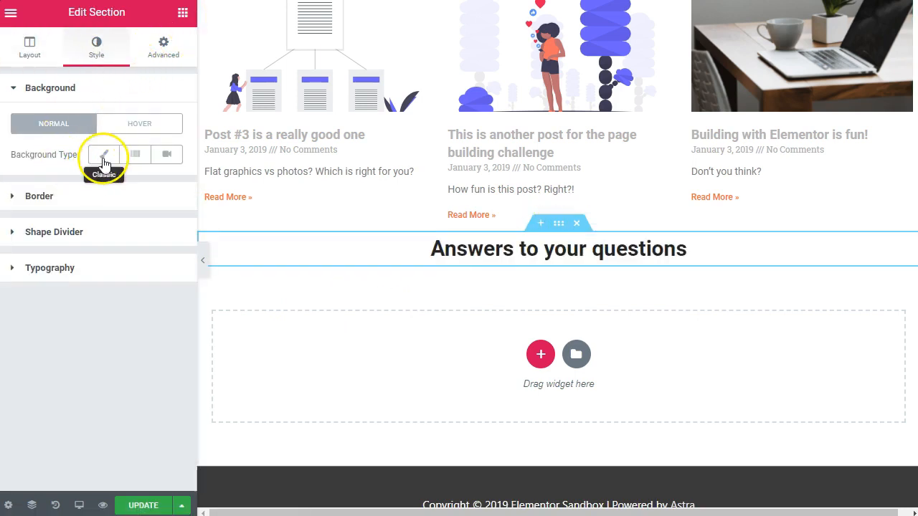
{"action": "left_click", "coordinate": [104, 159]}
{"action": "left_click", "coordinate": [163, 185]}
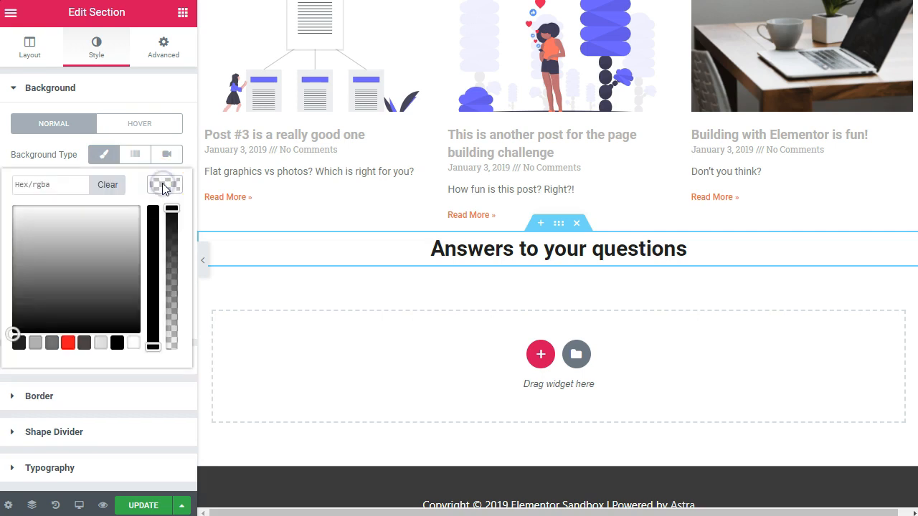
{"action": "left_click", "coordinate": [670, 1]}
{"action": "left_click", "coordinate": [615, 103]}
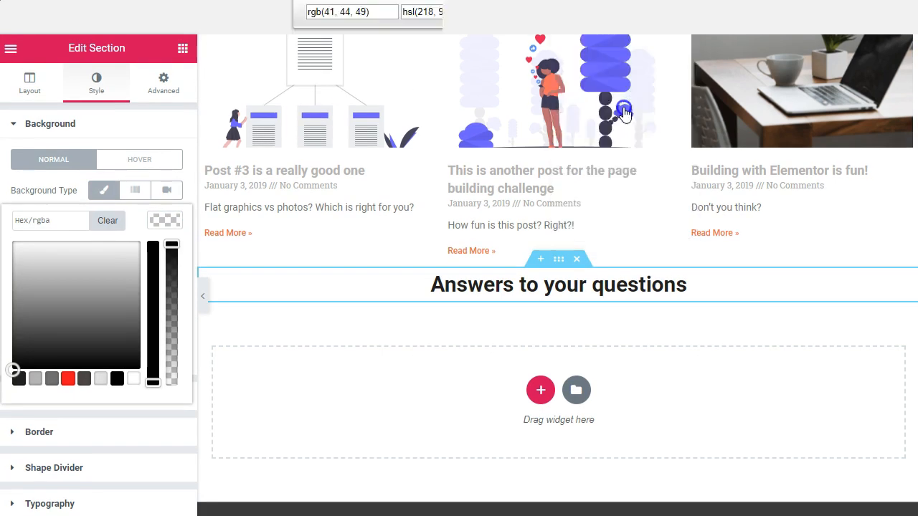
{"action": "left_click", "coordinate": [639, 76]}
{"action": "double_click", "coordinate": [550, 203]}
{"action": "left_click", "coordinate": [43, 187]}
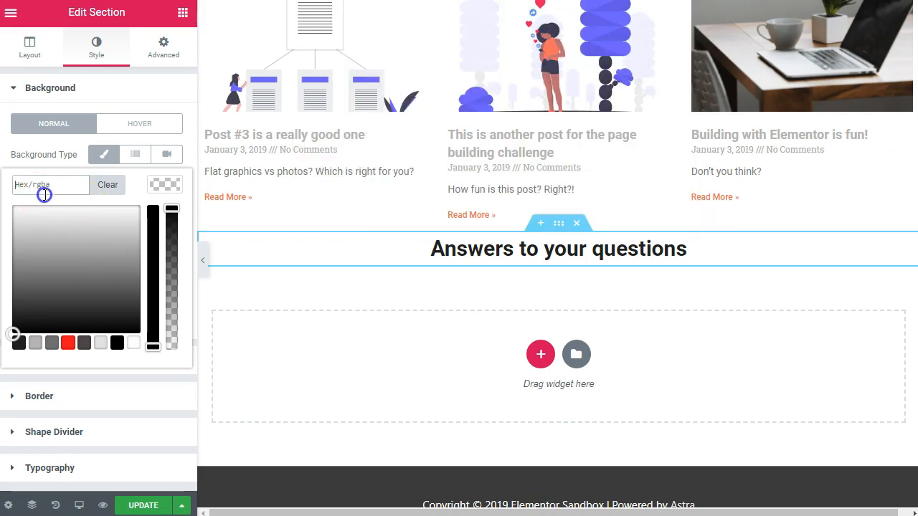
{"action": "type", "text": "#f76c3a"}
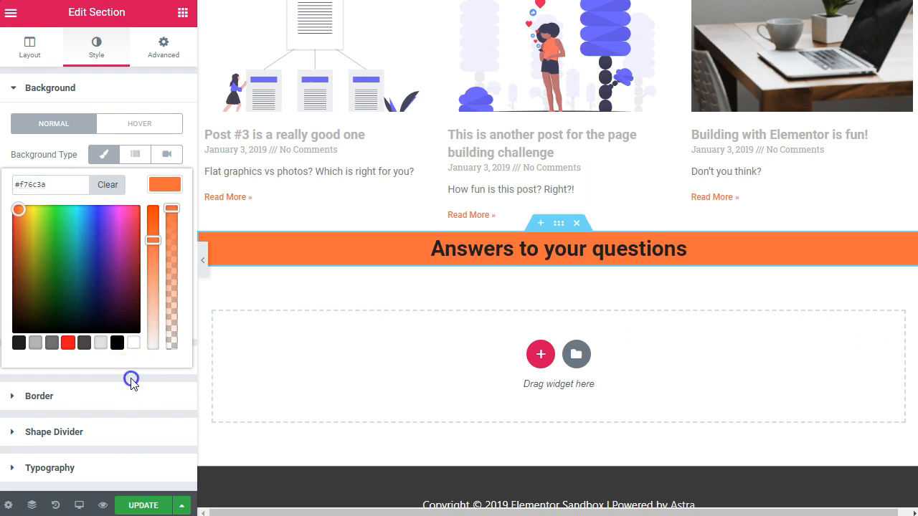
{"action": "left_click", "coordinate": [132, 380]}
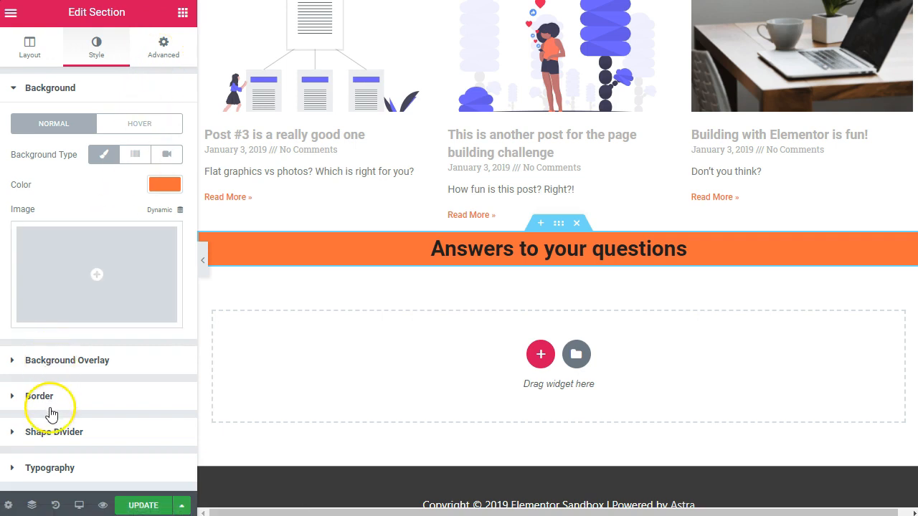
Step: Set the heading color in the orange section's typography to white, #ffffff
{"action": "left_click", "coordinate": [39, 466]}
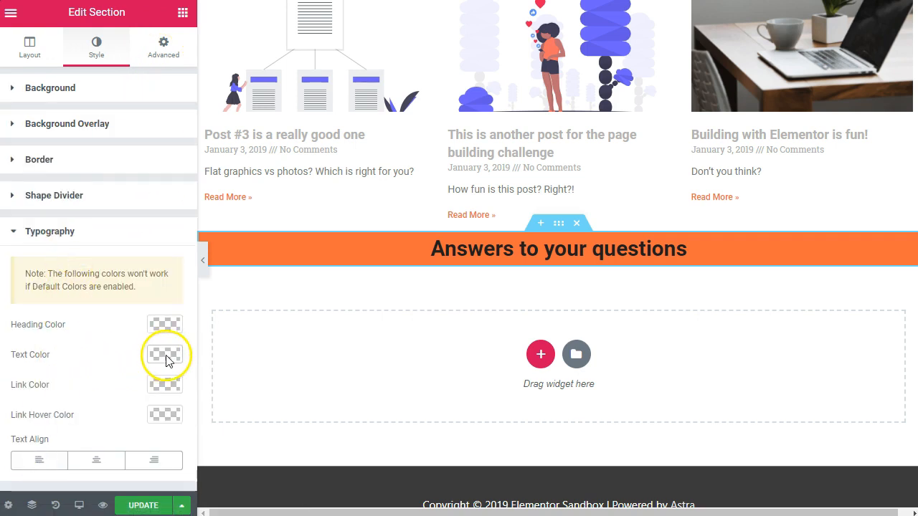
{"action": "left_click", "coordinate": [171, 327]}
{"action": "left_click_drag", "start_coordinate": [78, 389], "coordinate": [15, 350]}
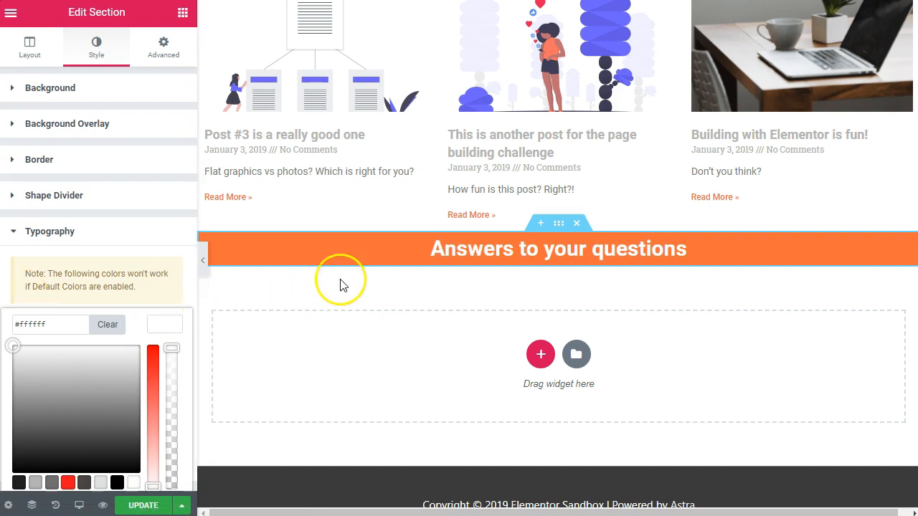
Step: Add one Spacer widget above and one below the "Answers to your questions" heading
{"action": "left_click", "coordinate": [182, 13]}
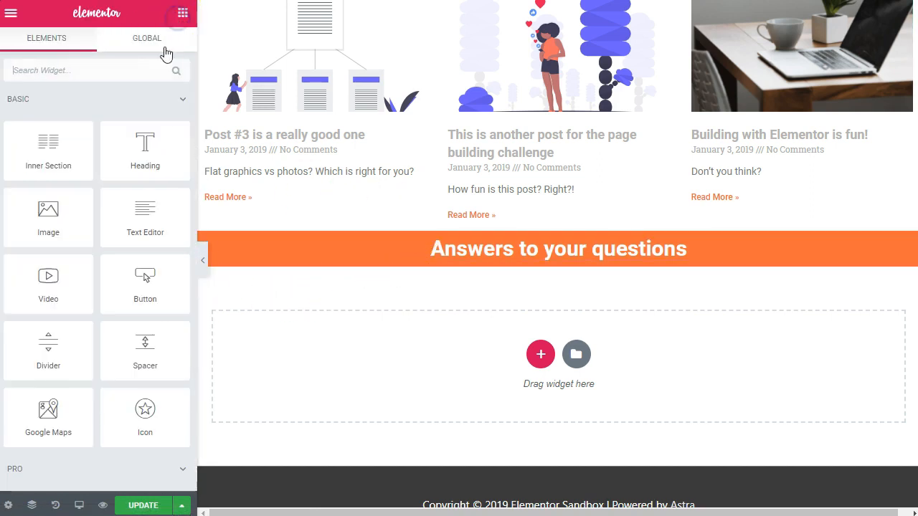
{"action": "left_click_drag", "start_coordinate": [143, 347], "coordinate": [588, 244]}
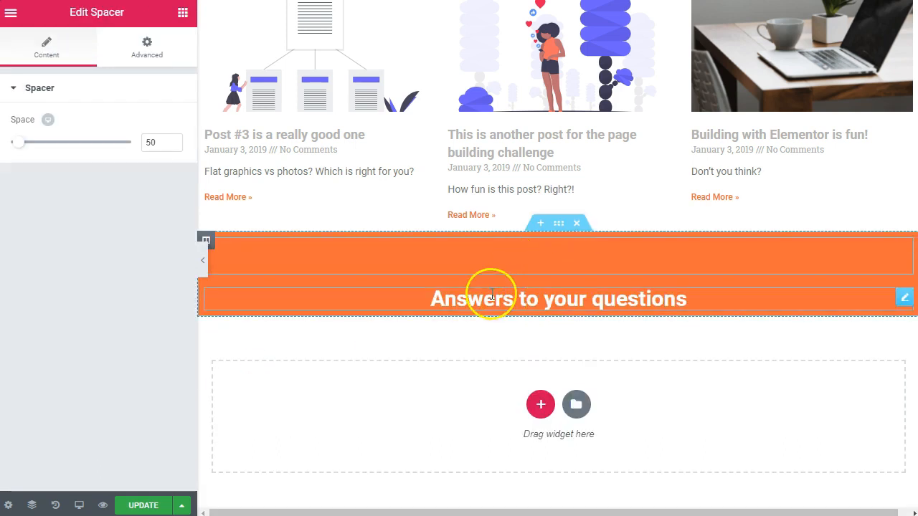
{"action": "left_click", "coordinate": [182, 15]}
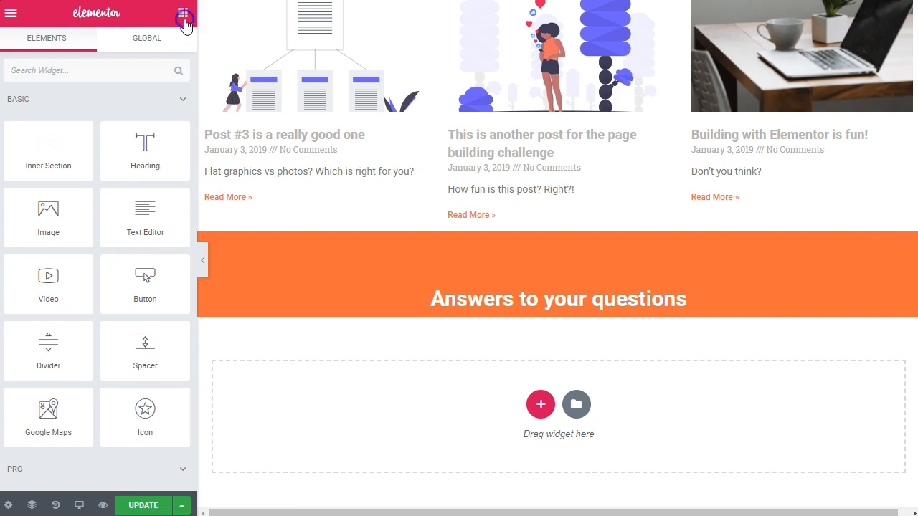
{"action": "left_click_drag", "start_coordinate": [405, 327], "coordinate": [564, 309]}
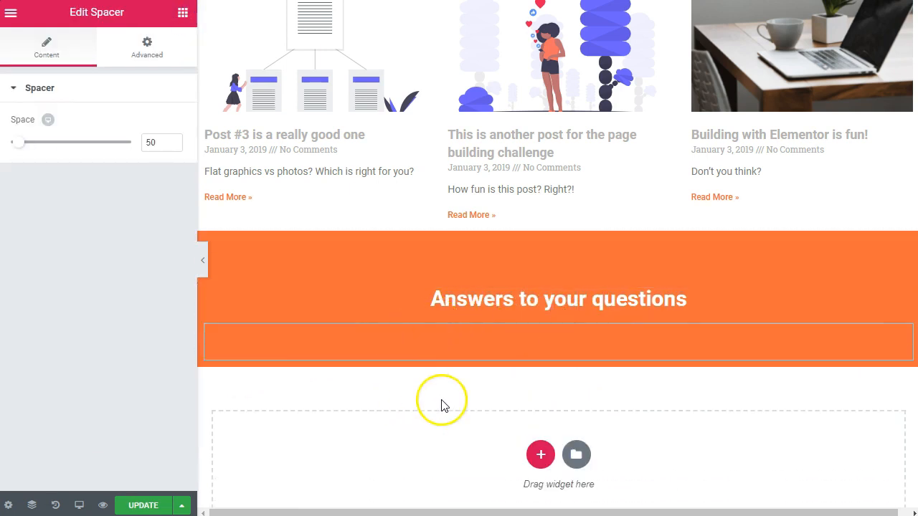
Step: Set Graph-Background-2.png from the media library as the background image of the orange "Answers to your questions" section
{"action": "left_click", "coordinate": [558, 230]}
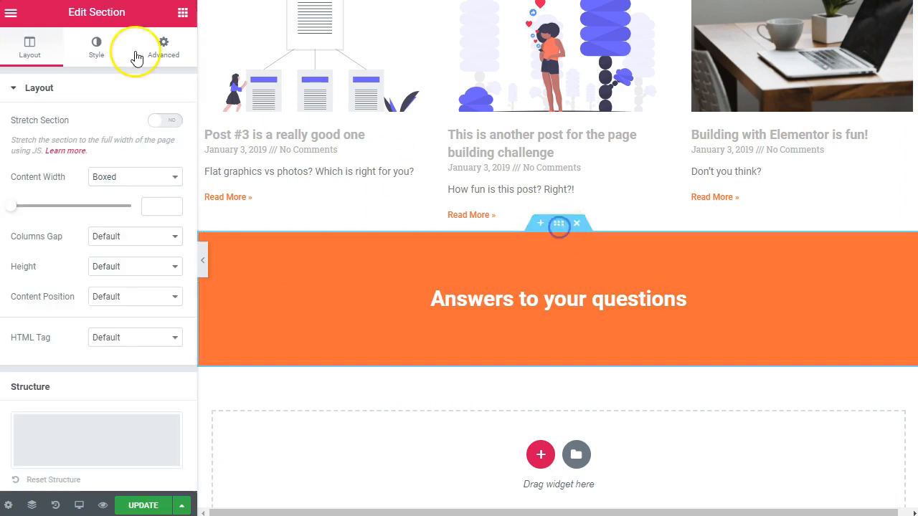
{"action": "left_click", "coordinate": [94, 44]}
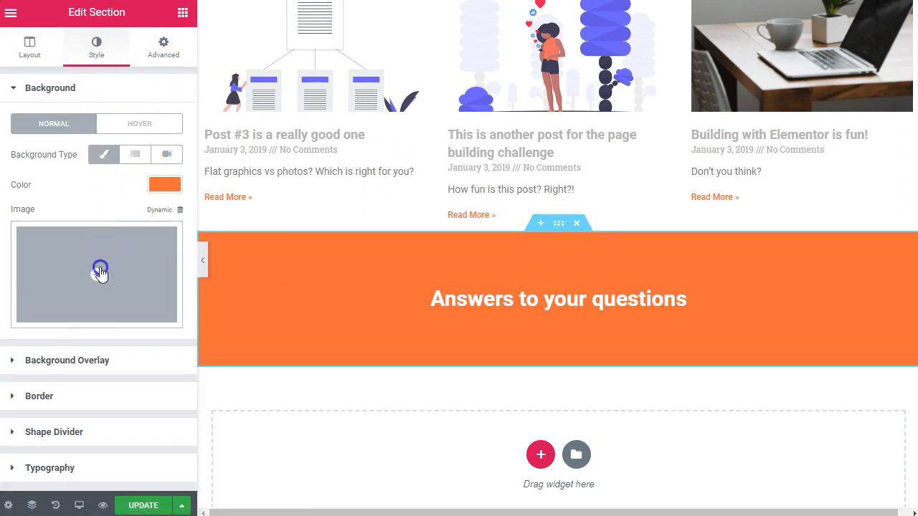
{"action": "left_click", "coordinate": [98, 268]}
{"action": "left_click_drag", "start_coordinate": [144, 236], "coordinate": [452, 221]}
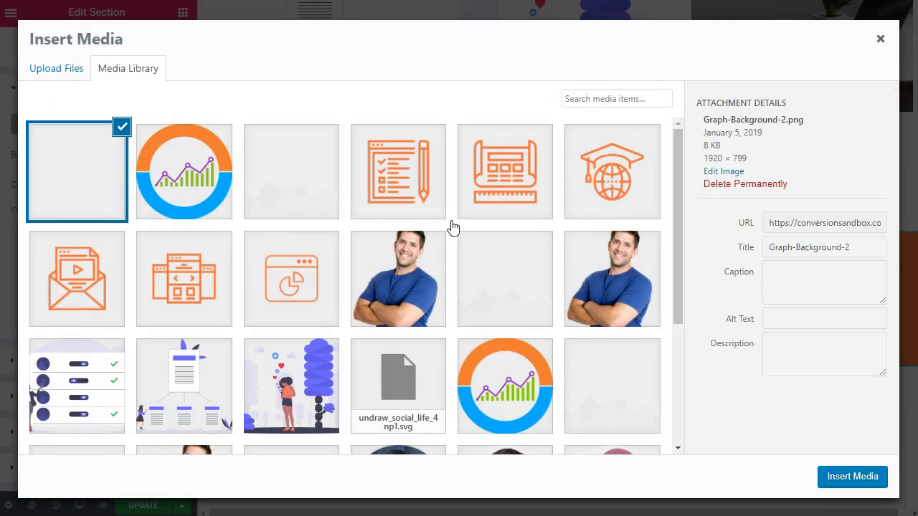
{"action": "left_click", "coordinate": [765, 362]}
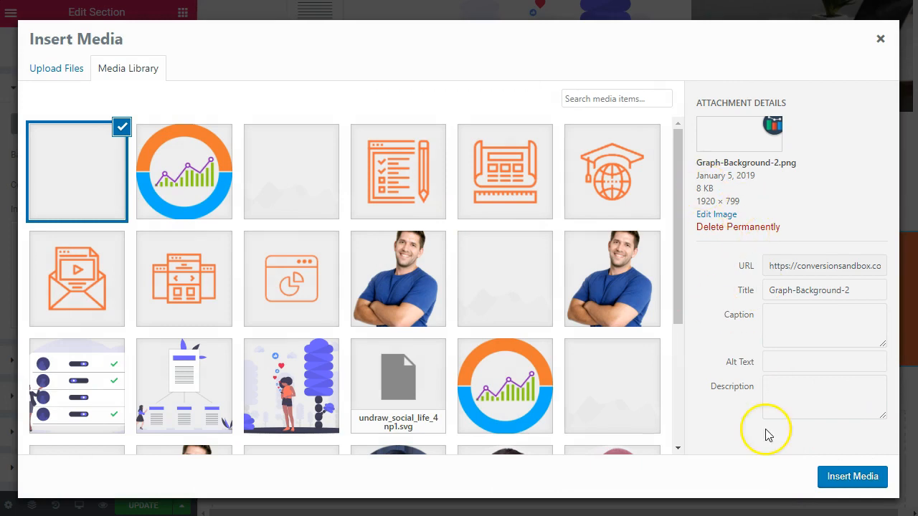
{"action": "left_click", "coordinate": [834, 479]}
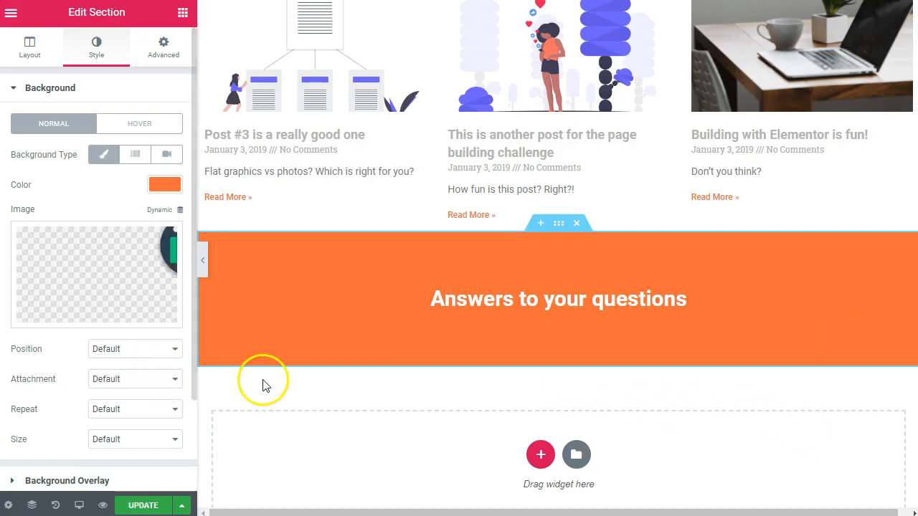
Step: Copy the first question's heading text from the orange section of the reference page
{"action": "scroll", "coordinate": [527, 369], "scroll_direction": "down", "scroll_amount": 2}
{"action": "scroll", "coordinate": [131, 444], "scroll_direction": "down", "scroll_amount": 1}
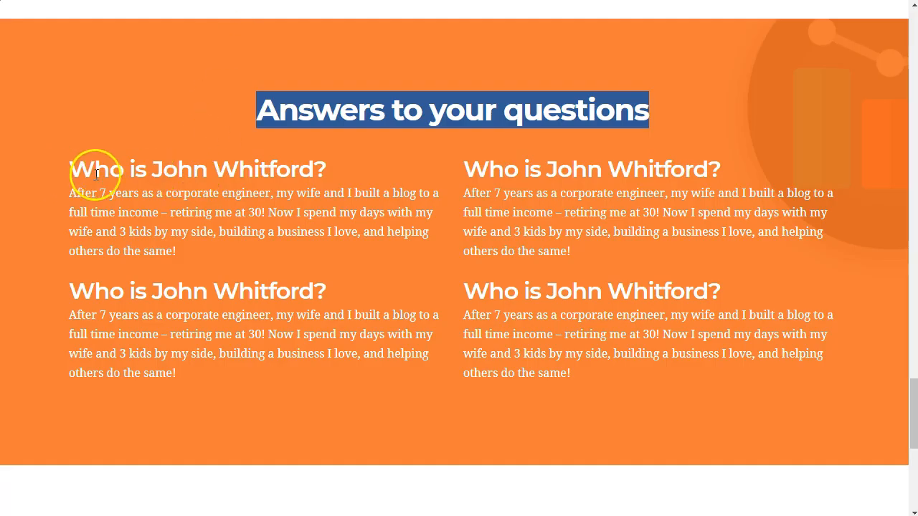
{"action": "left_click_drag", "start_coordinate": [74, 170], "coordinate": [338, 163]}
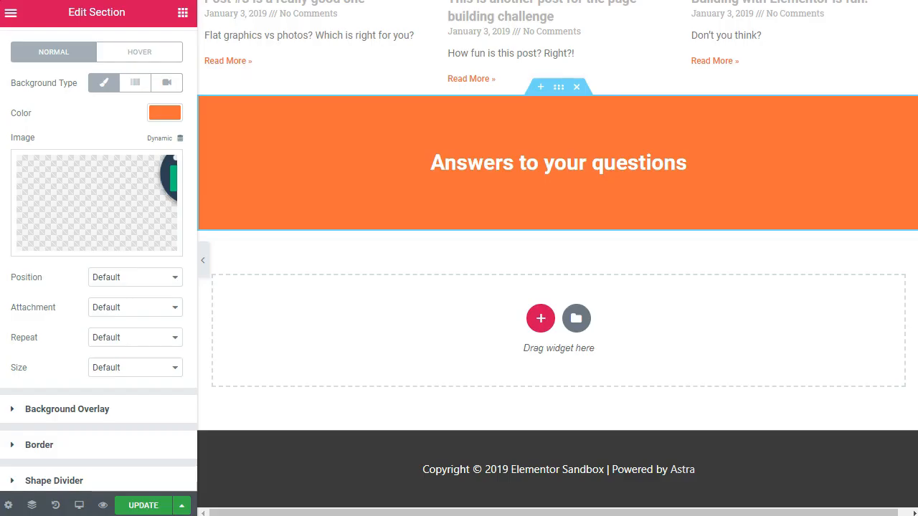
Step: Add a two-column Inner Section widget below the "Answers to your questions" heading, above the lower spacer
{"action": "left_click", "coordinate": [540, 321]}
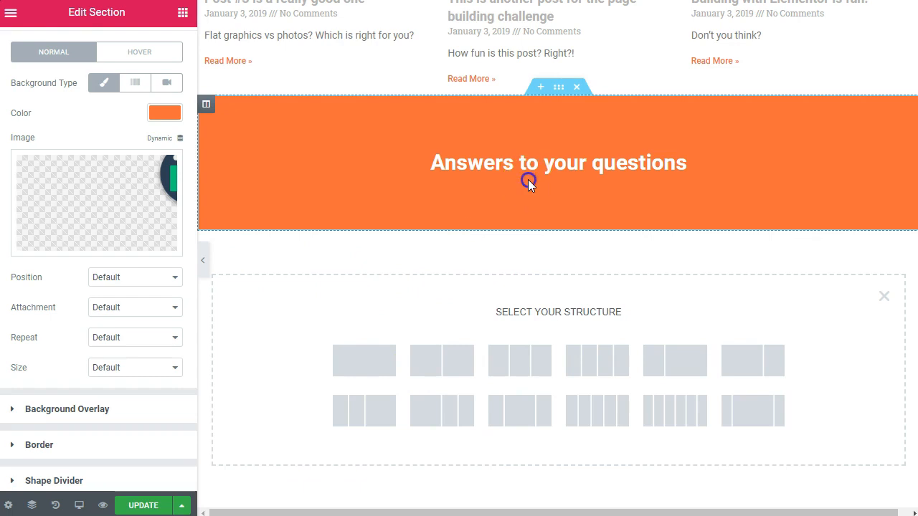
{"action": "left_click", "coordinate": [496, 218]}
{"action": "left_click", "coordinate": [183, 14]}
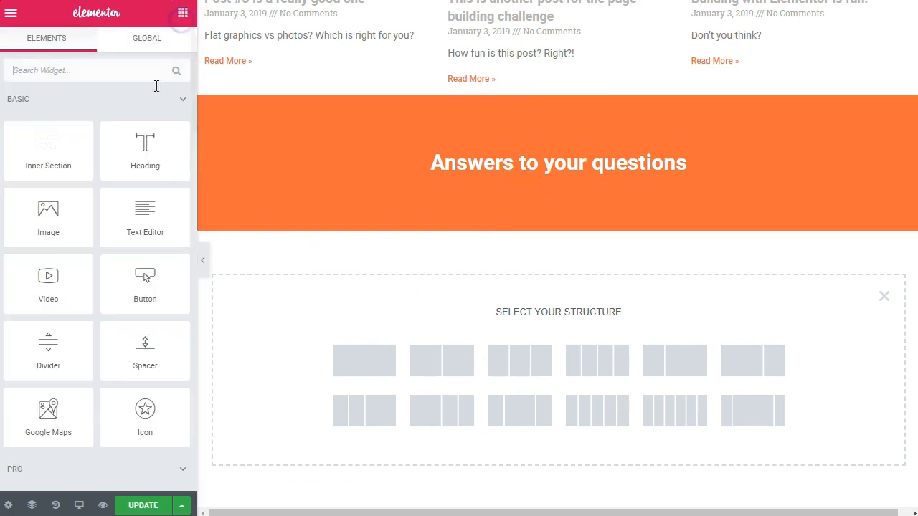
{"action": "left_click_drag", "start_coordinate": [55, 162], "coordinate": [620, 198]}
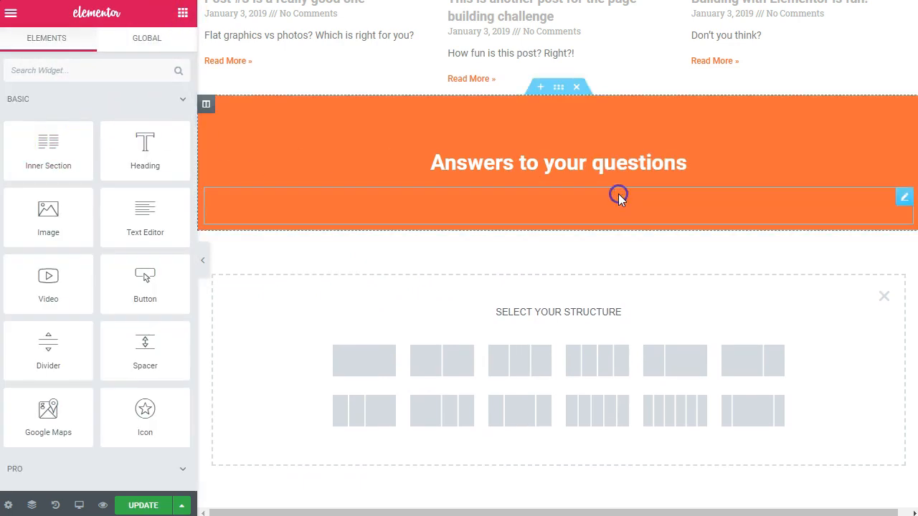
{"action": "left_click_drag", "start_coordinate": [40, 150], "coordinate": [638, 169]}
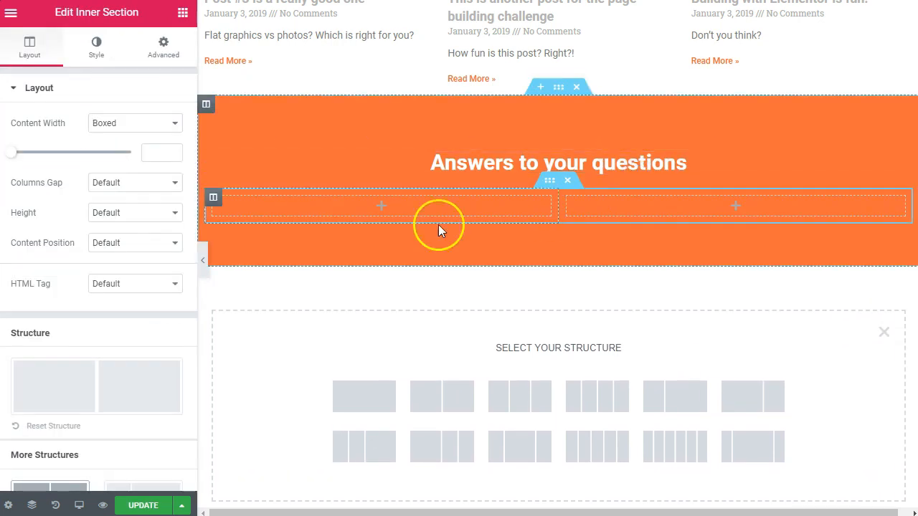
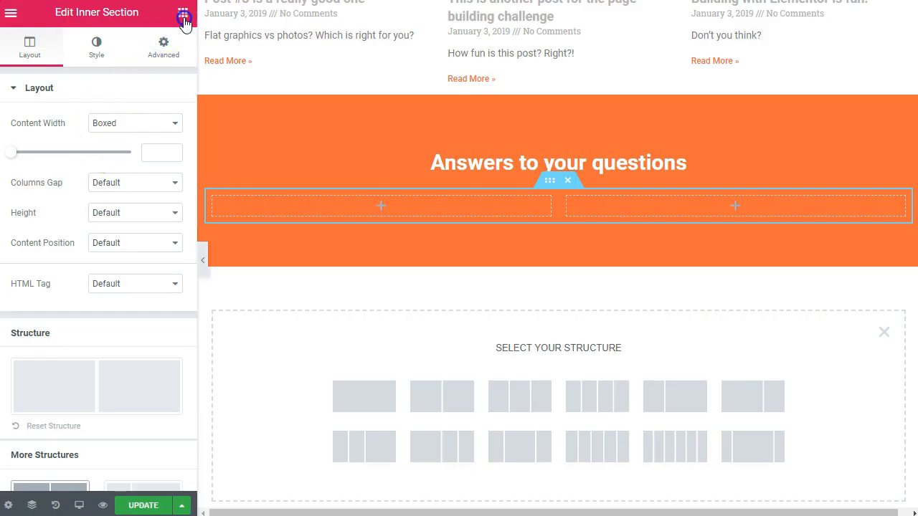
Step: Fill the inner section's first column with a Heading widget titled with the copied question and a Text Editor widget beneath it
{"action": "left_click", "coordinate": [182, 13]}
{"action": "left_click_drag", "start_coordinate": [153, 160], "coordinate": [394, 220]}
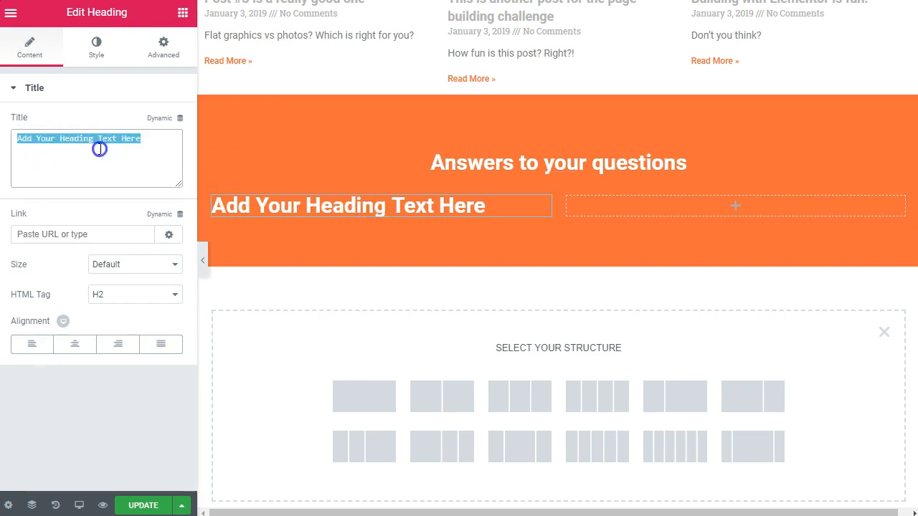
{"action": "type", "text": "Who is John Whitford?"}
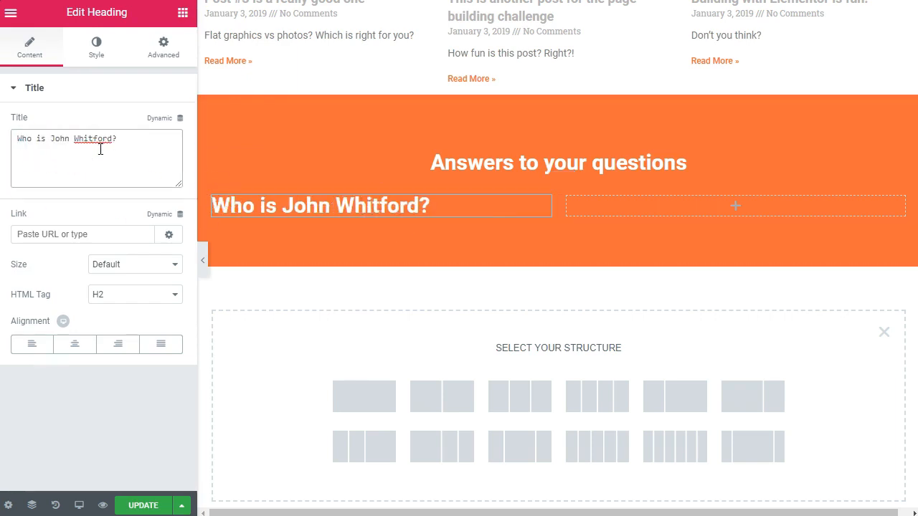
{"action": "left_click", "coordinate": [182, 13]}
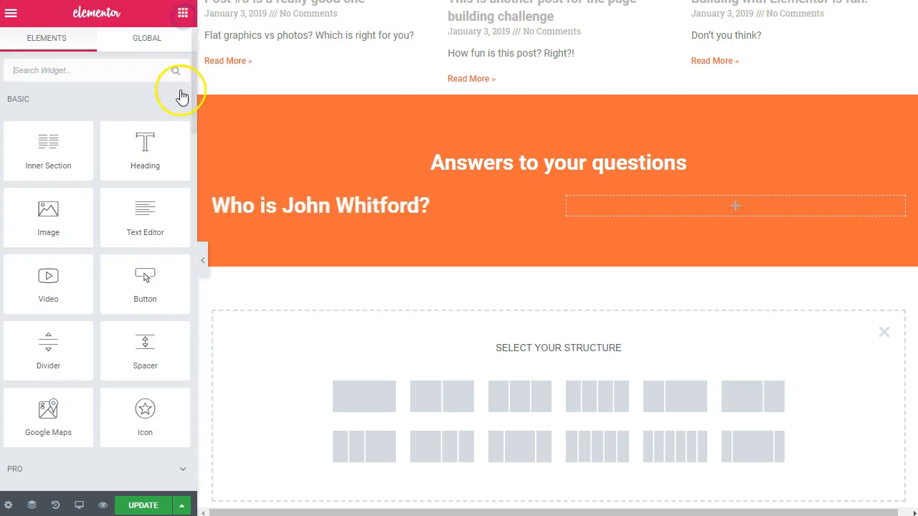
{"action": "left_click_drag", "start_coordinate": [120, 228], "coordinate": [308, 211]}
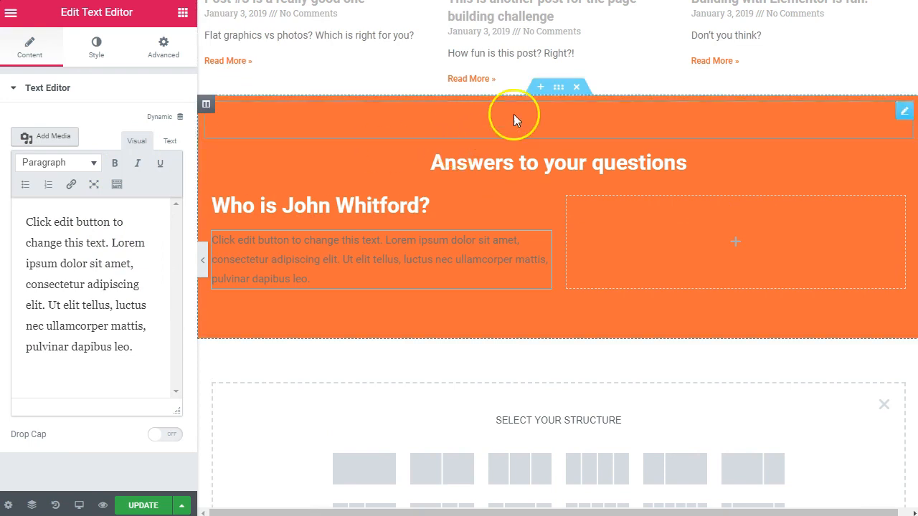
Step: Set the text color in the orange section's typography to a near-white shade
{"action": "left_click", "coordinate": [560, 88]}
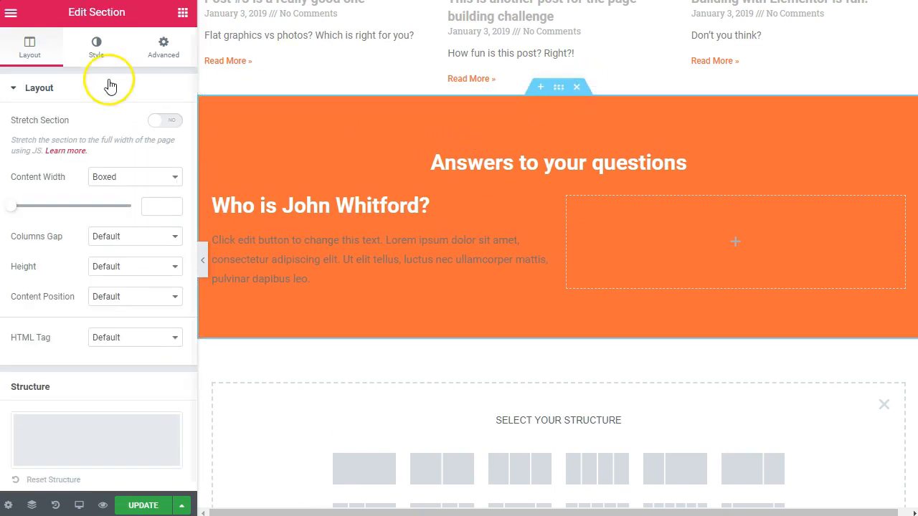
{"action": "left_click", "coordinate": [96, 47]}
{"action": "scroll", "coordinate": [62, 240], "scroll_direction": "down", "scroll_amount": 3}
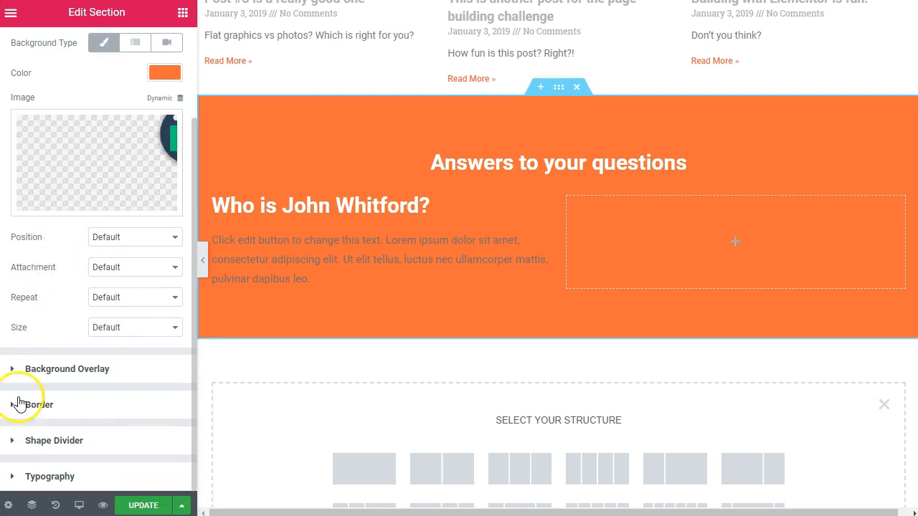
{"action": "left_click", "coordinate": [43, 477]}
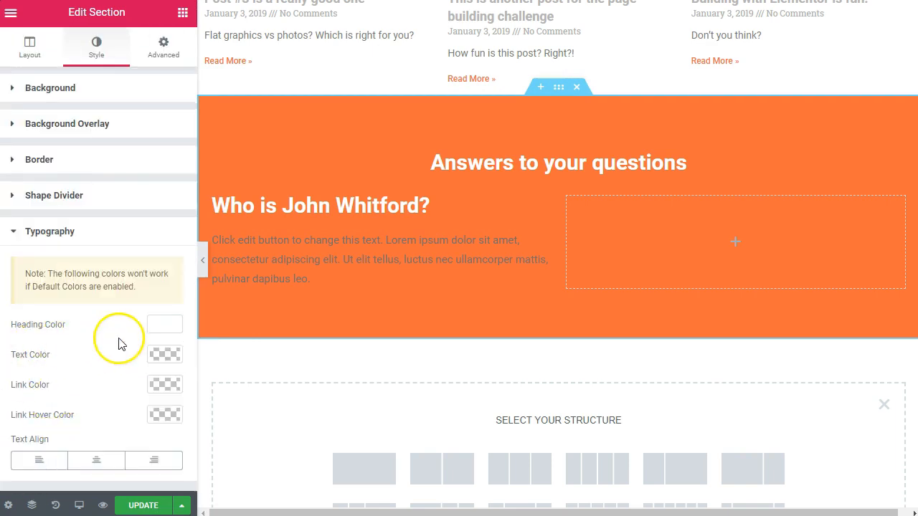
{"action": "left_click", "coordinate": [177, 356]}
{"action": "left_click_drag", "start_coordinate": [51, 408], "coordinate": [3, 384]}
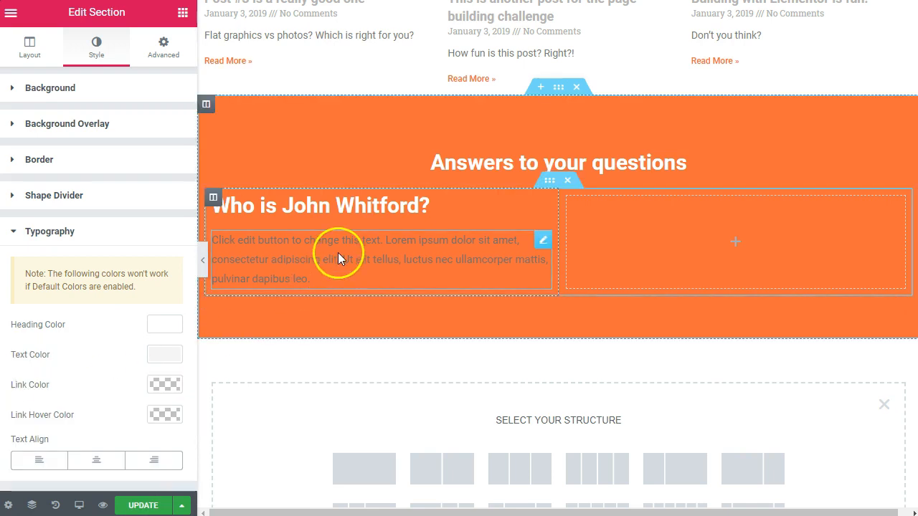
Step: Set the text color in the inner section's typography to white
{"action": "left_click", "coordinate": [549, 180]}
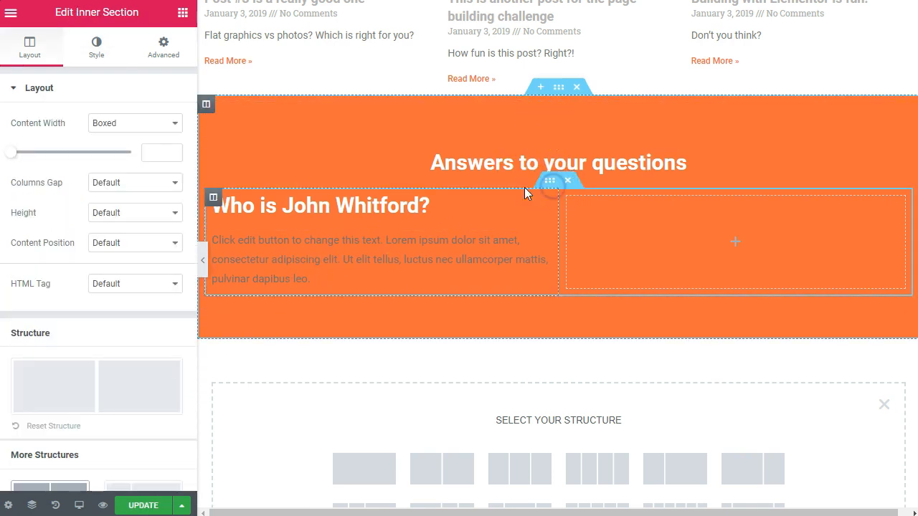
{"action": "left_click", "coordinate": [102, 48]}
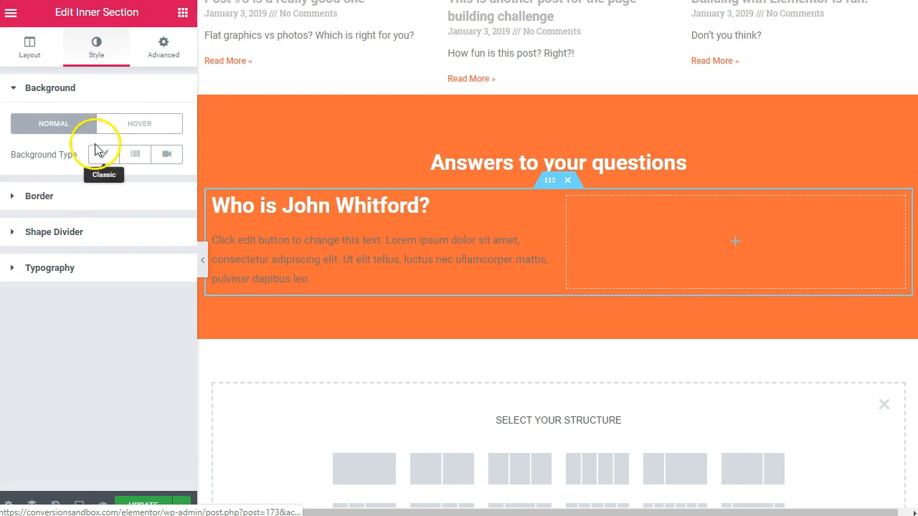
{"action": "left_click", "coordinate": [47, 271]}
{"action": "left_click", "coordinate": [164, 317]}
{"action": "left_click_drag", "start_coordinate": [48, 375], "coordinate": [40, 307]}
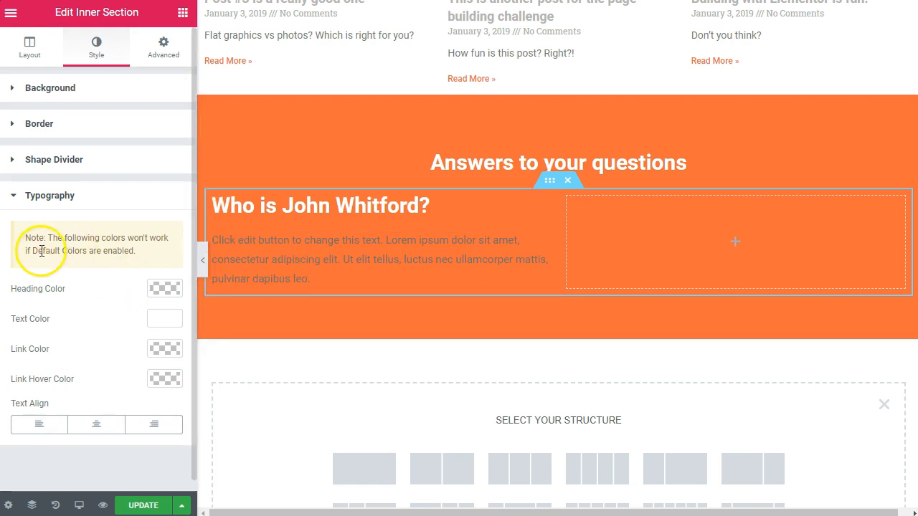
Step: Set the text color of the Text Editor widget below the question heading to #f2f2f2
{"action": "left_click", "coordinate": [290, 249]}
{"action": "left_click", "coordinate": [119, 66]}
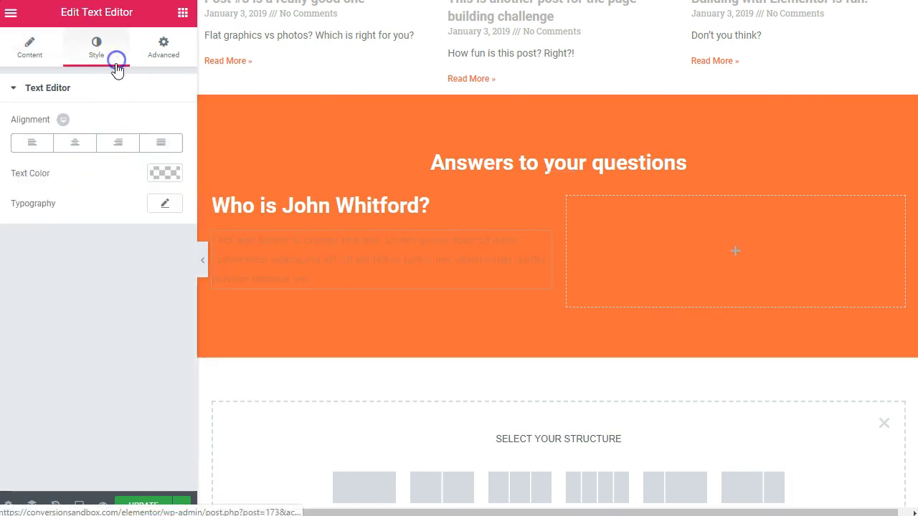
{"action": "left_click", "coordinate": [174, 181]}
{"action": "left_click_drag", "start_coordinate": [94, 231], "coordinate": [7, 202]}
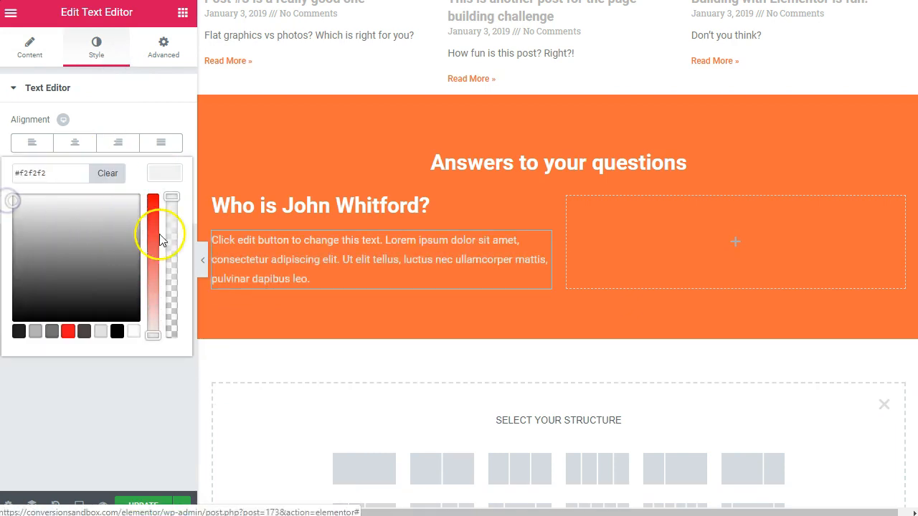
{"action": "left_click", "coordinate": [380, 309]}
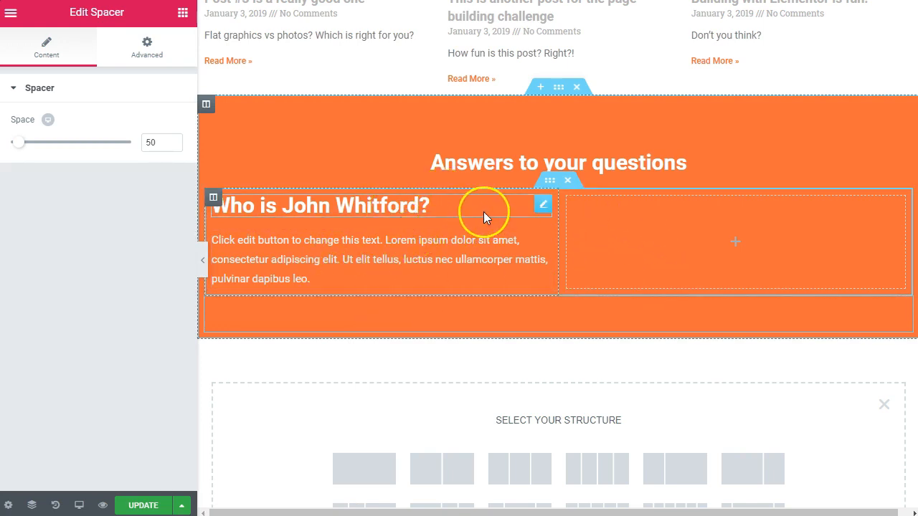
Step: Duplicate the filled first column of the inner section and delete the empty last column
{"action": "left_click", "coordinate": [213, 198]}
{"action": "right_click", "coordinate": [213, 197]}
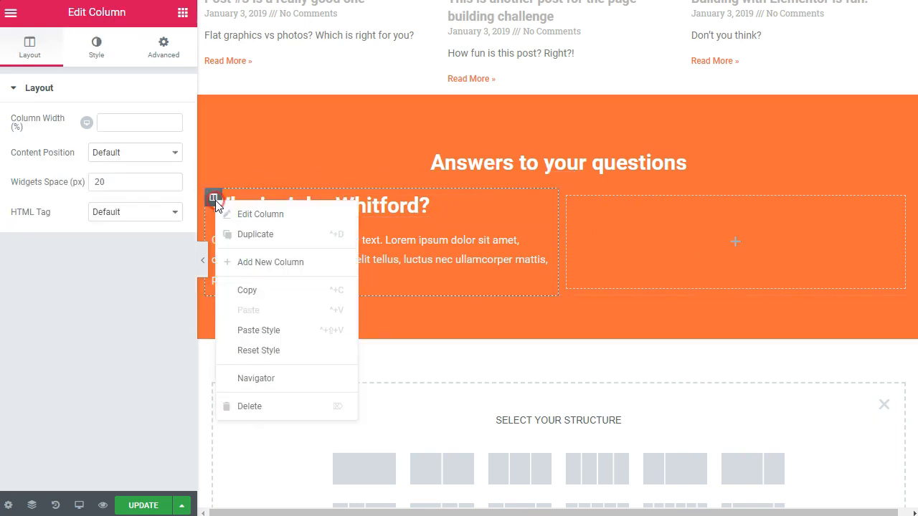
{"action": "left_click", "coordinate": [252, 235]}
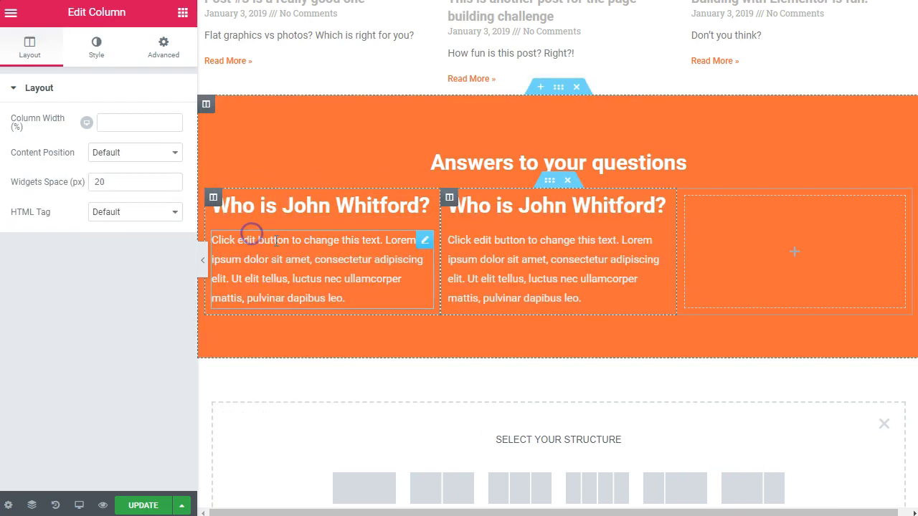
{"action": "right_click", "coordinate": [810, 209]}
{"action": "left_click", "coordinate": [713, 217]}
{"action": "right_click", "coordinate": [686, 196]}
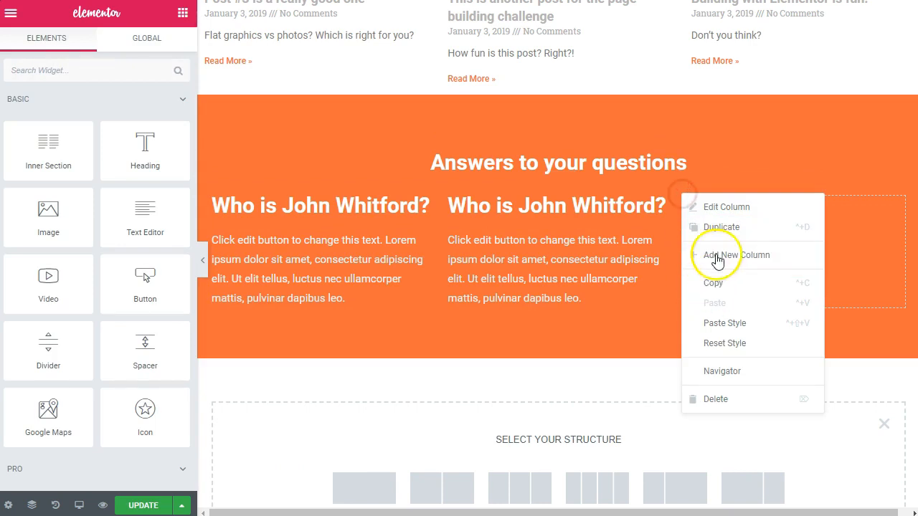
{"action": "left_click", "coordinate": [720, 398]}
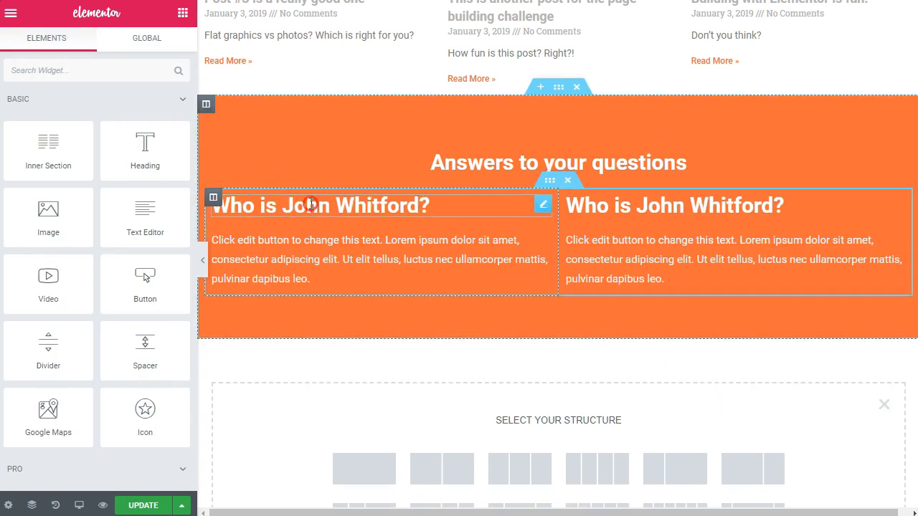
Step: Duplicate the question heading in the first column and move the copy below the paragraph
{"action": "right_click", "coordinate": [308, 209]}
{"action": "left_click", "coordinate": [355, 236]}
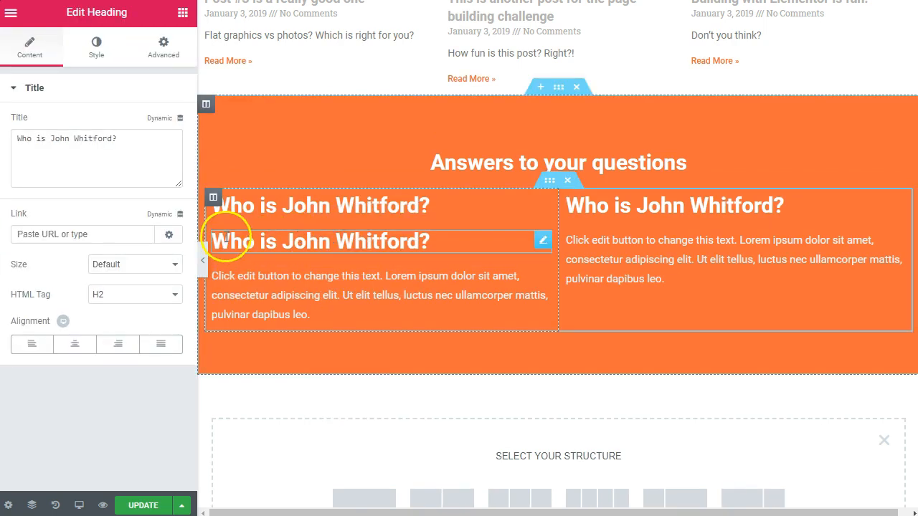
{"action": "left_click_drag", "start_coordinate": [497, 241], "coordinate": [259, 284]}
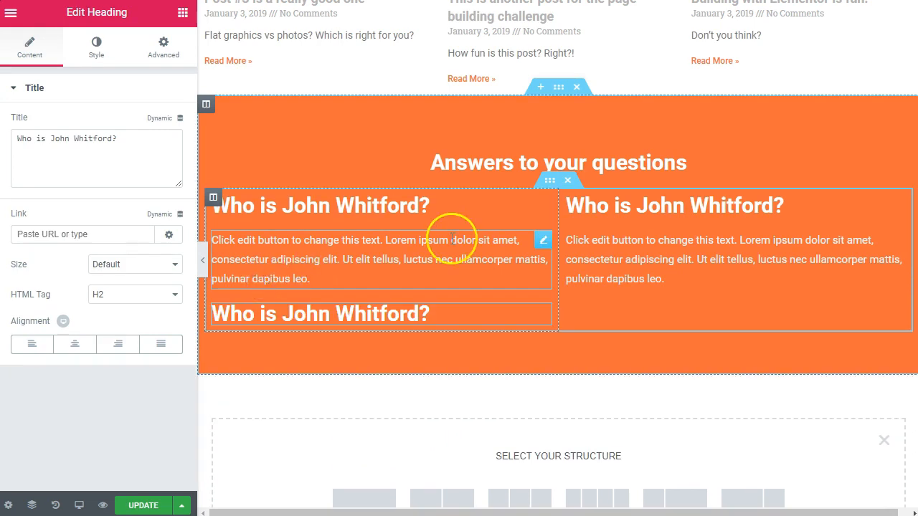
Step: Duplicate the first column's paragraph and arrange the two paragraphs so that one sits beneath each question heading
{"action": "right_click", "coordinate": [543, 241]}
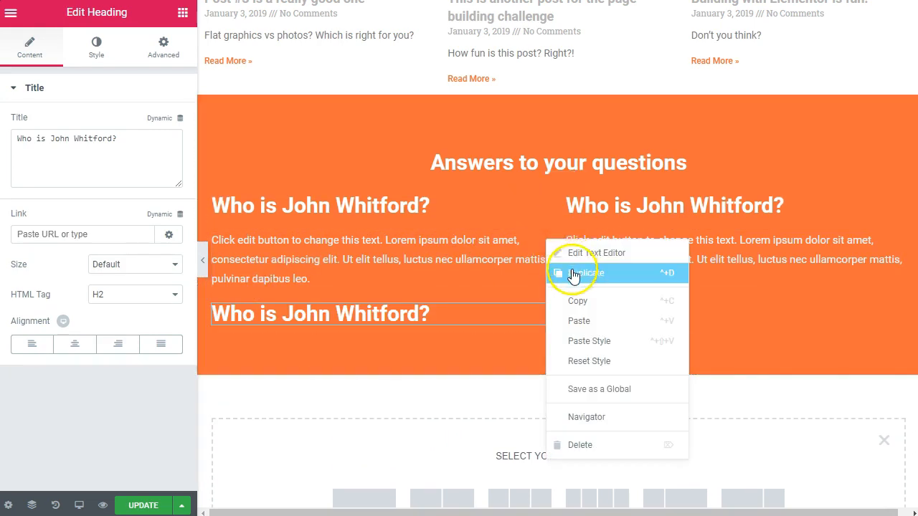
{"action": "left_click", "coordinate": [574, 275]}
{"action": "left_click_drag", "start_coordinate": [541, 313], "coordinate": [422, 323]}
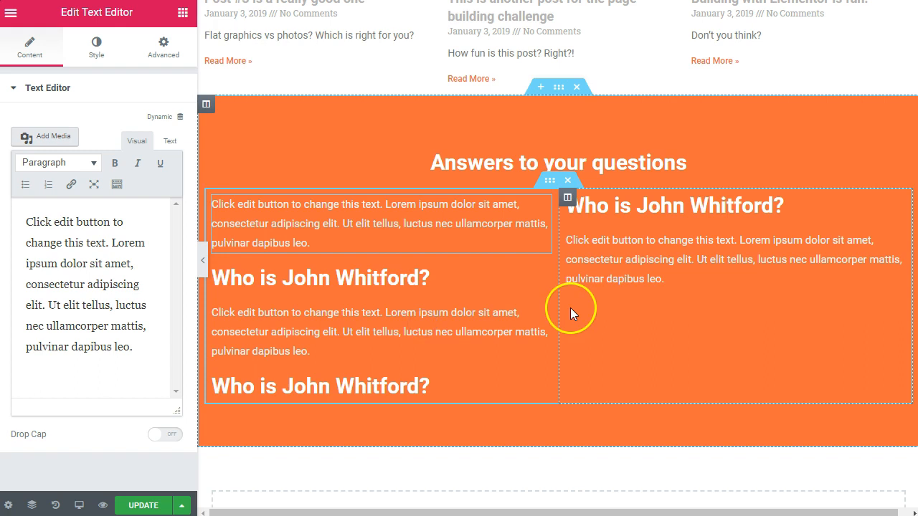
{"action": "left_click_drag", "start_coordinate": [539, 211], "coordinate": [347, 281]}
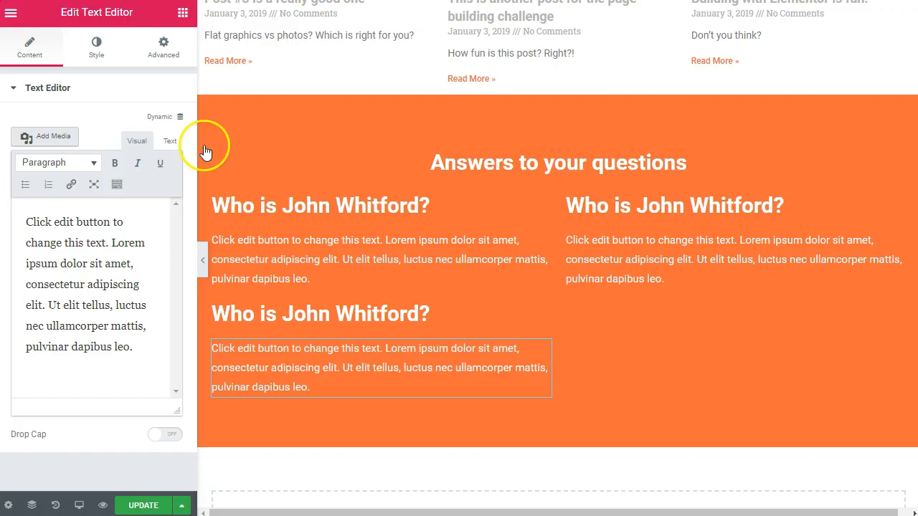
Step: Duplicate the first column's lower question heading and paragraph and move the copies beneath the second column's existing paragraph
{"action": "right_click", "coordinate": [542, 315]}
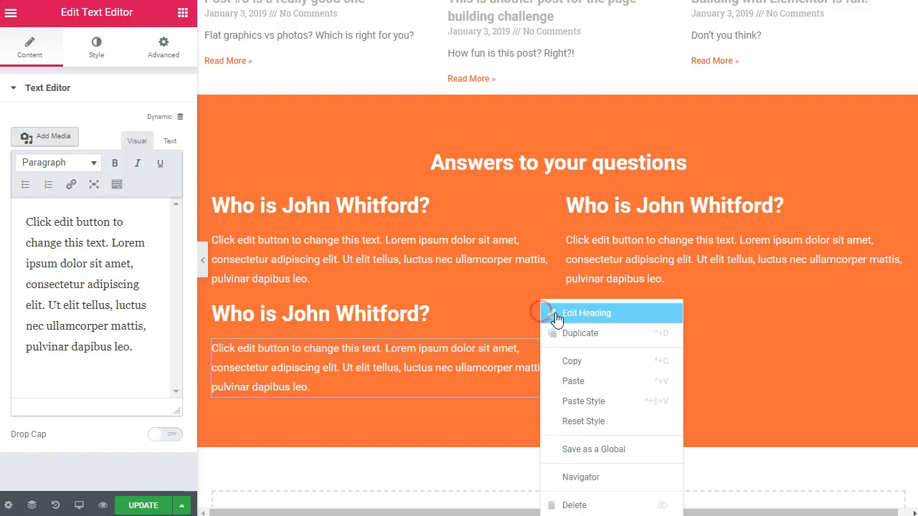
{"action": "left_click", "coordinate": [572, 330]}
{"action": "left_click_drag", "start_coordinate": [507, 359], "coordinate": [672, 276]}
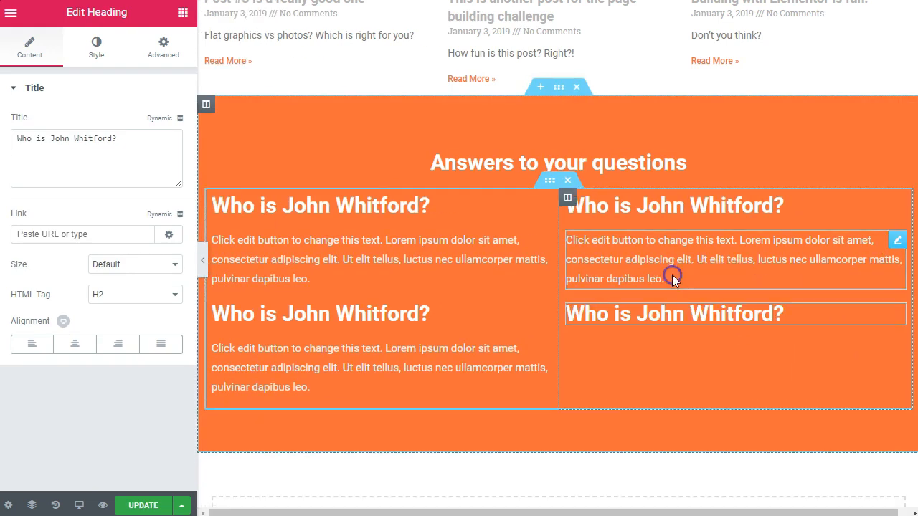
{"action": "right_click", "coordinate": [475, 342]}
{"action": "left_click", "coordinate": [527, 334]}
{"action": "left_click_drag", "start_coordinate": [483, 428], "coordinate": [635, 303]}
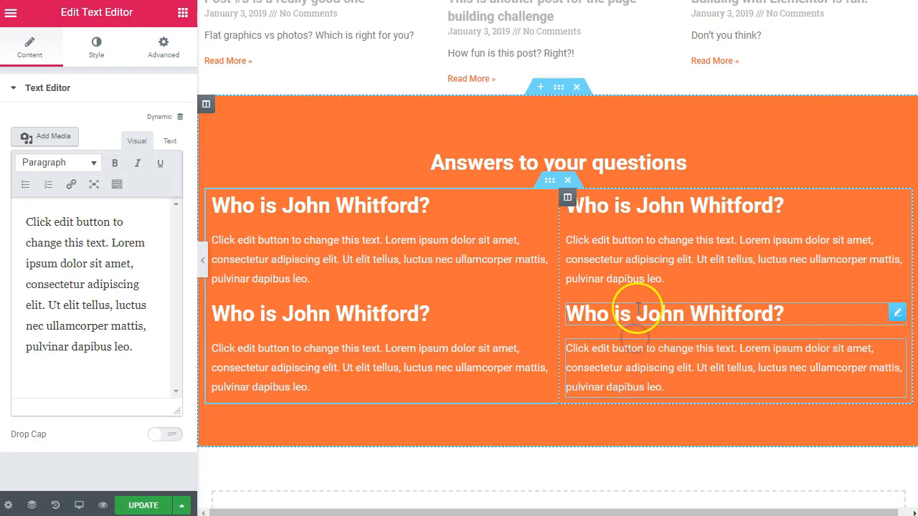
Step: Examine the live page down to the "Answers to your questions" section and its four question-and-answer blocks
{"action": "scroll", "coordinate": [430, 287], "scroll_direction": "up", "scroll_amount": 4}
{"action": "scroll", "coordinate": [549, 347], "scroll_direction": "down", "scroll_amount": 4}
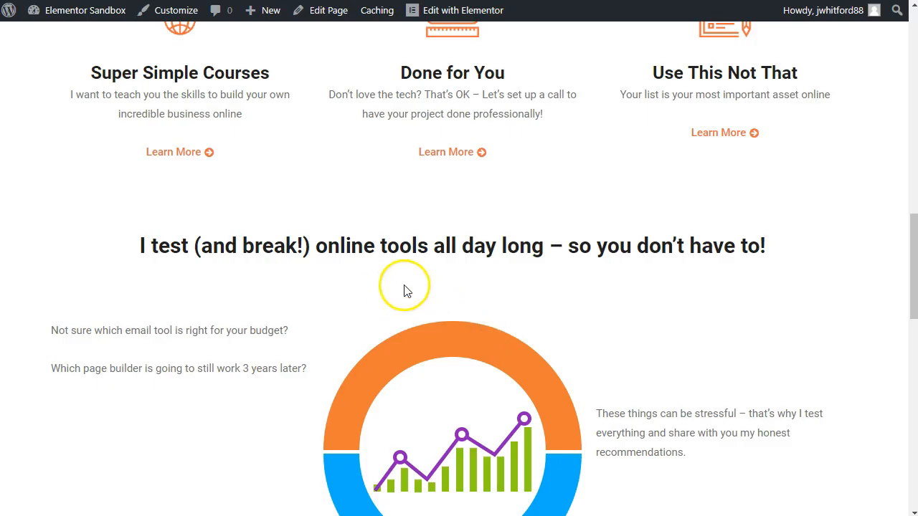
{"action": "scroll", "coordinate": [352, 385], "scroll_direction": "down", "scroll_amount": 12}
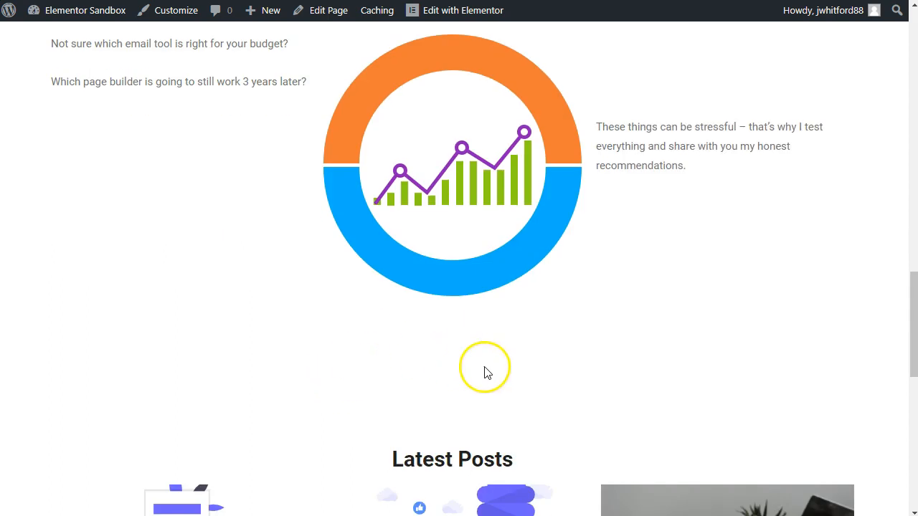
{"action": "scroll", "coordinate": [440, 238], "scroll_direction": "down", "scroll_amount": 1}
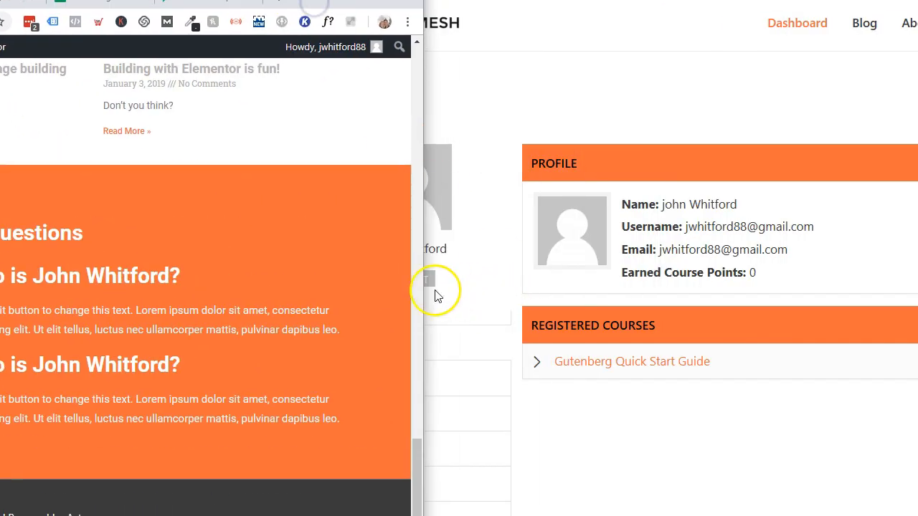
{"action": "left_click_drag", "start_coordinate": [431, 287], "coordinate": [558, 325]}
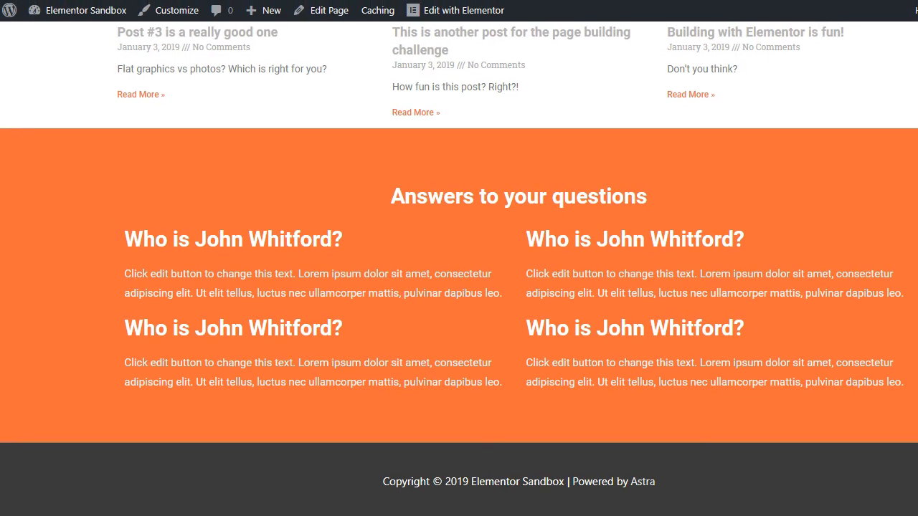
{"action": "mouse_move", "coordinate": [917, 315]}
{"action": "left_mouse_down"}
{"action": "mouse_move", "coordinate": [908, 316]}
{"action": "mouse_move", "coordinate": [917, 316]}
{"action": "left_mouse_up"}
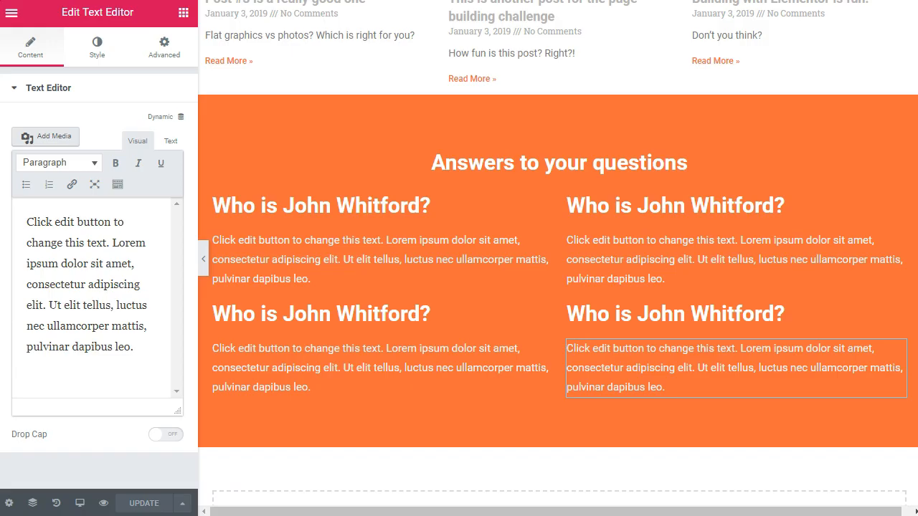
Step: Add a Spacer between the "Answers to your questions" heading and the two question-and-answer columns
{"action": "left_click", "coordinate": [184, 13]}
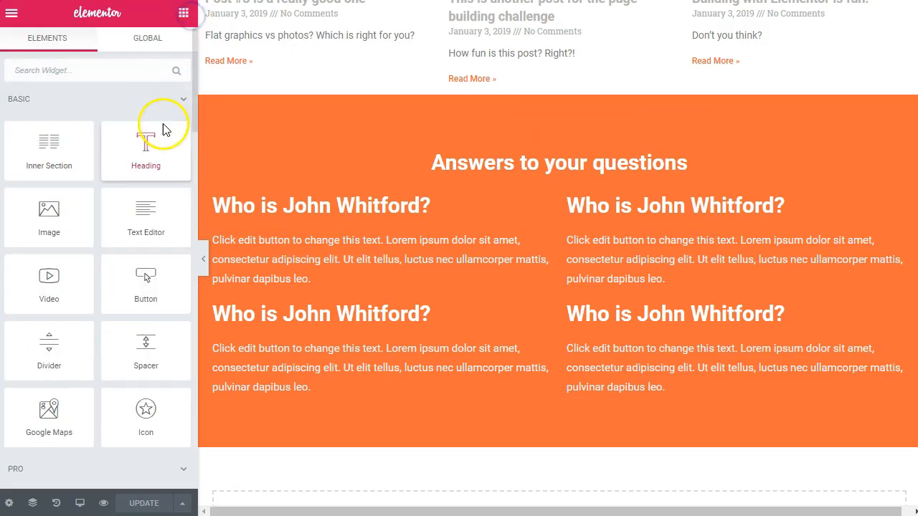
{"action": "left_click_drag", "start_coordinate": [146, 345], "coordinate": [549, 164]}
{"action": "left_click", "coordinate": [535, 255]}
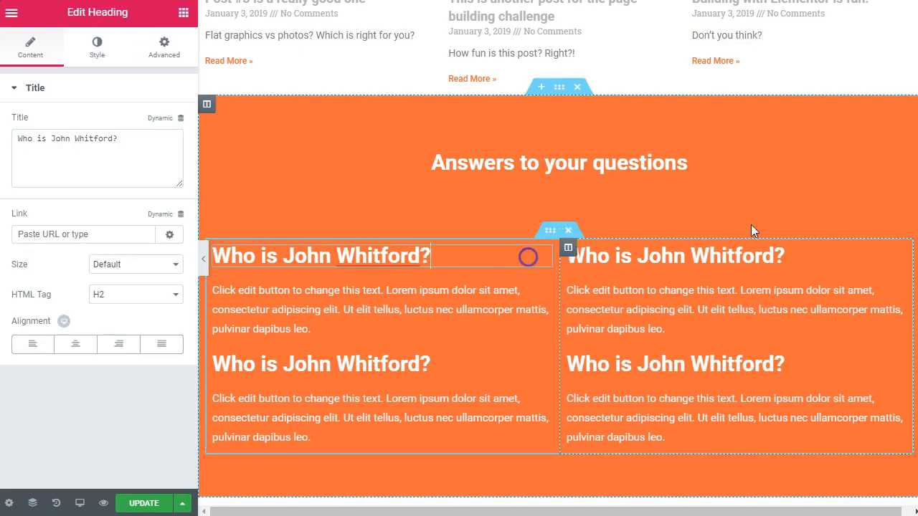
{"action": "left_click", "coordinate": [812, 136]}
Step: Compare the orange section with the reference page and add an equal three-column section below it
{"action": "scroll", "coordinate": [752, 180], "scroll_direction": "down", "scroll_amount": 3}
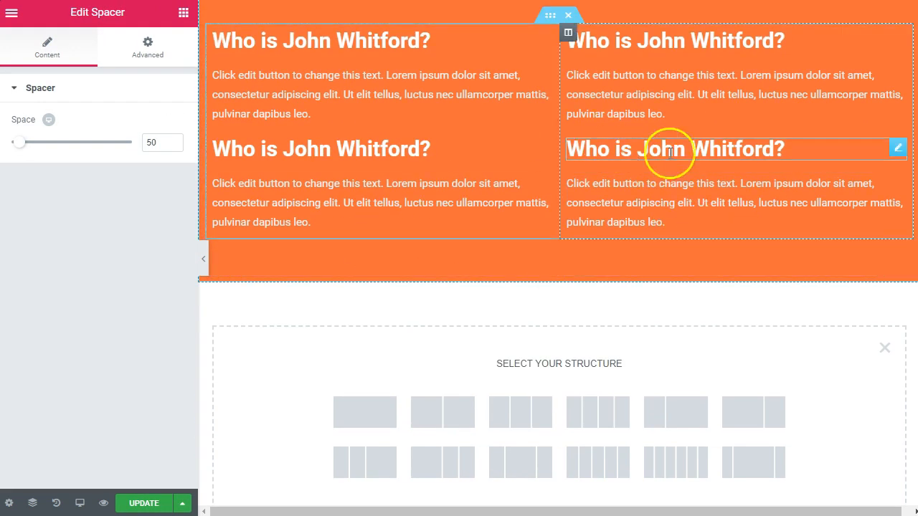
{"action": "scroll", "coordinate": [486, 308], "scroll_direction": "up", "scroll_amount": 5}
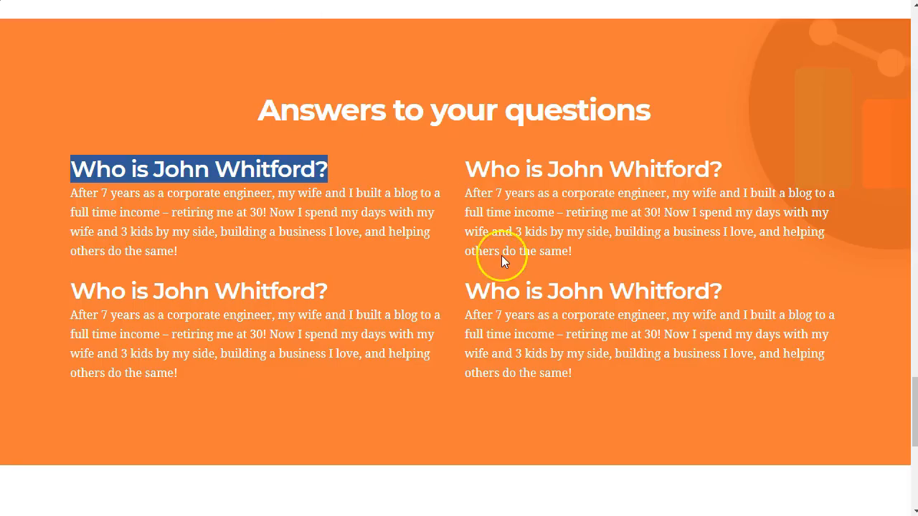
{"action": "scroll", "coordinate": [583, 312], "scroll_direction": "down", "scroll_amount": 5}
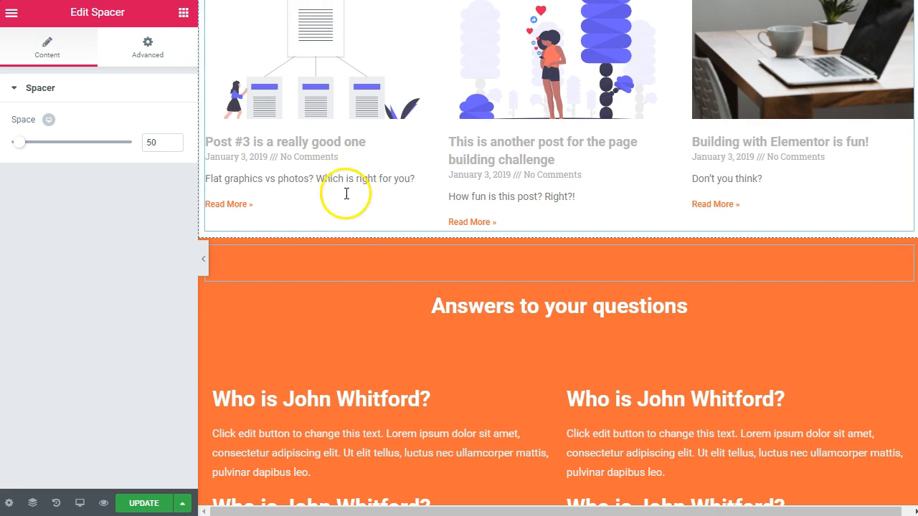
{"action": "scroll", "coordinate": [459, 315], "scroll_direction": "down", "scroll_amount": 7}
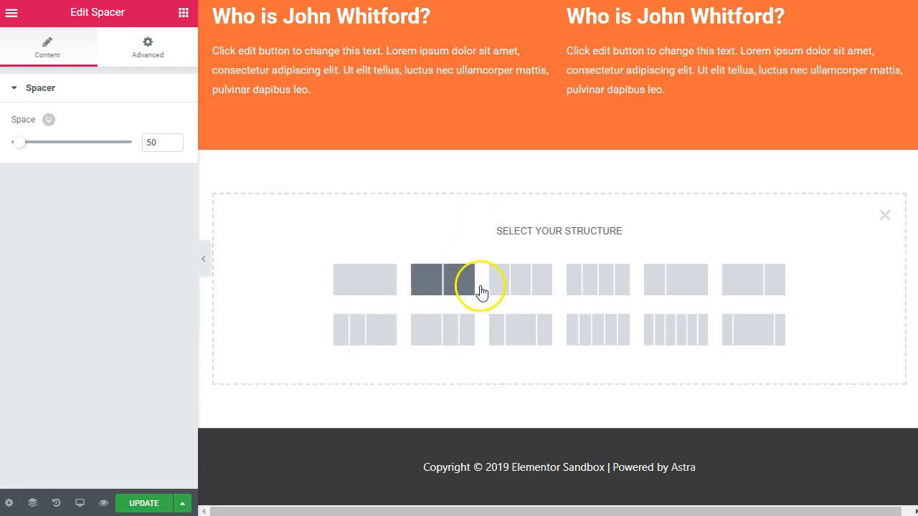
{"action": "left_click", "coordinate": [518, 281]}
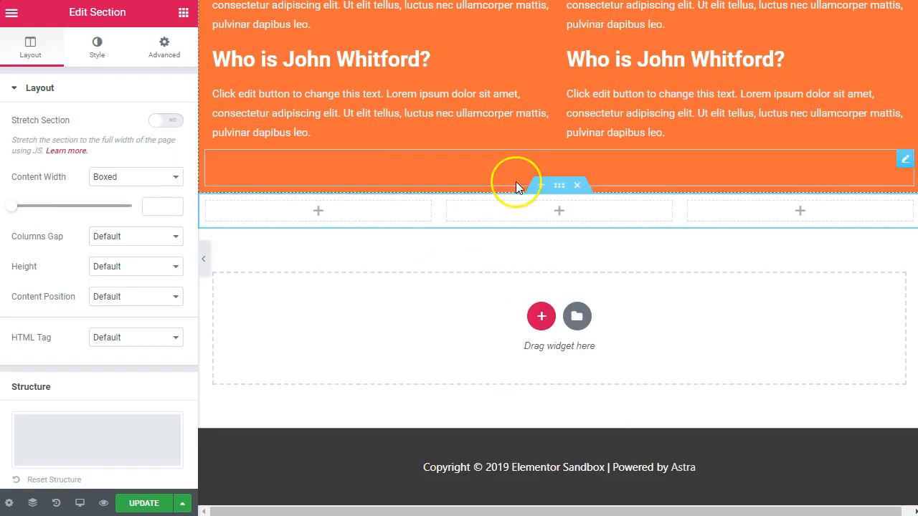
Step: Add a Heading to the first column of the new section with the title "Follow Income Mesh"
{"action": "left_click", "coordinate": [184, 12]}
{"action": "left_click_drag", "start_coordinate": [145, 175], "coordinate": [301, 223]}
{"action": "triple_click", "coordinate": [129, 166]}
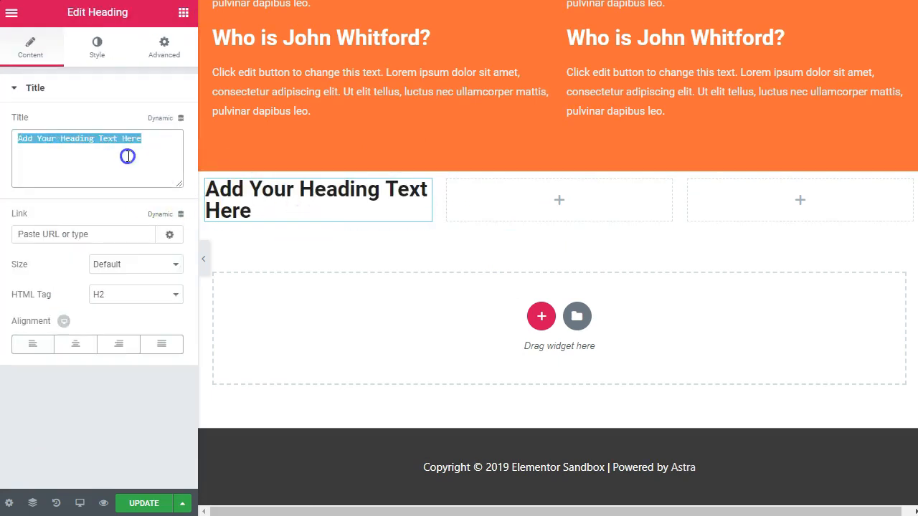
{"action": "type", "text": "Follow Income Mesh"}
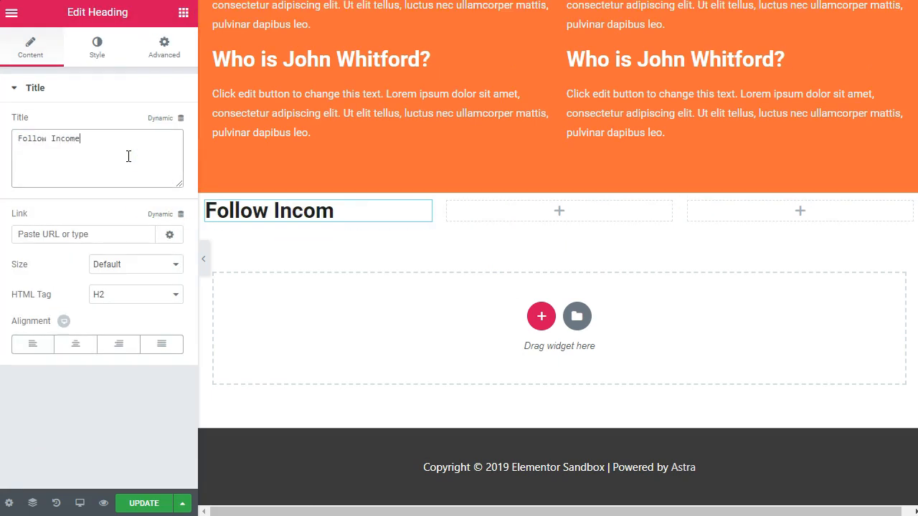
Step: Find the Social Icons widget and place it below the "Follow Income Mesh" heading
{"action": "left_click", "coordinate": [183, 12]}
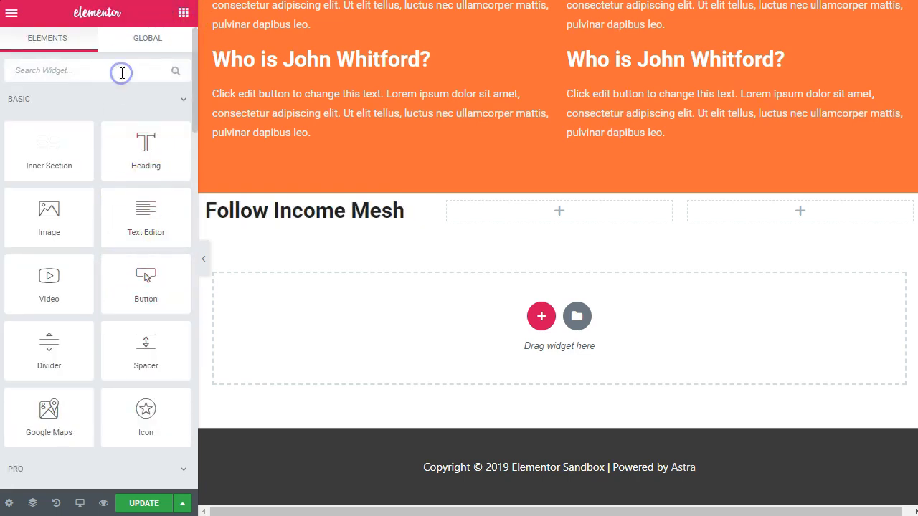
{"action": "left_click", "coordinate": [122, 72]}
{"action": "type", "text": "soci"}
{"action": "left_click_drag", "start_coordinate": [66, 114], "coordinate": [319, 219]}
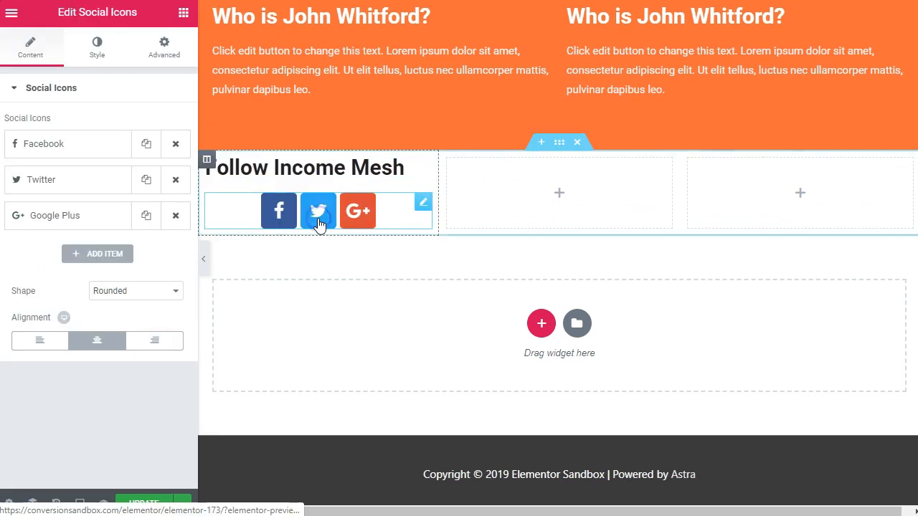
Step: Remove the Google Plus and Twitter items from the social icons and add a new item after Facebook
{"action": "left_click", "coordinate": [176, 216]}
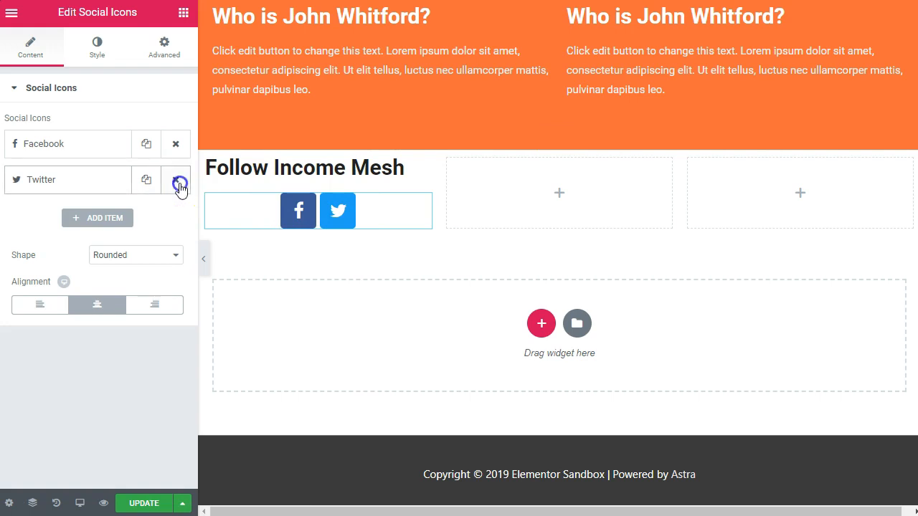
{"action": "left_click", "coordinate": [179, 184]}
{"action": "left_click", "coordinate": [103, 183]}
{"action": "left_click", "coordinate": [98, 184]}
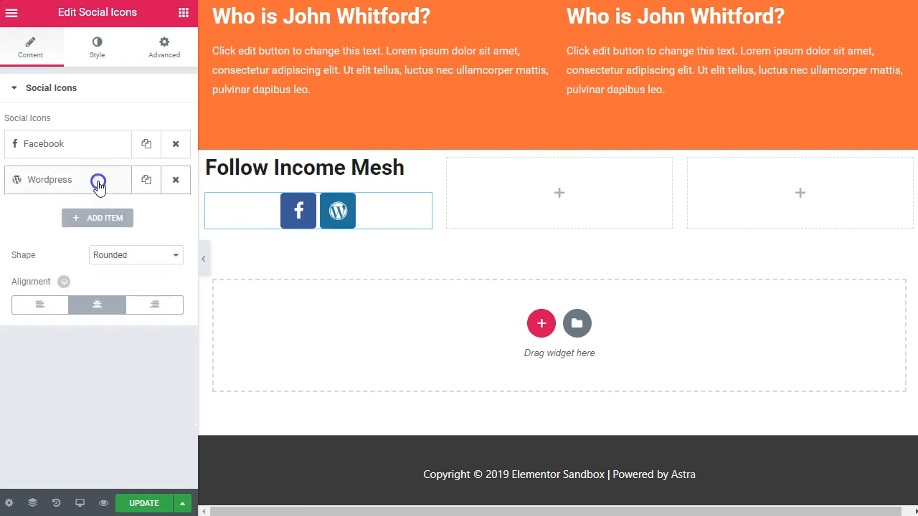
Step: Change the icon of the second social item to youtube
{"action": "left_click", "coordinate": [95, 183]}
{"action": "left_click", "coordinate": [85, 233]}
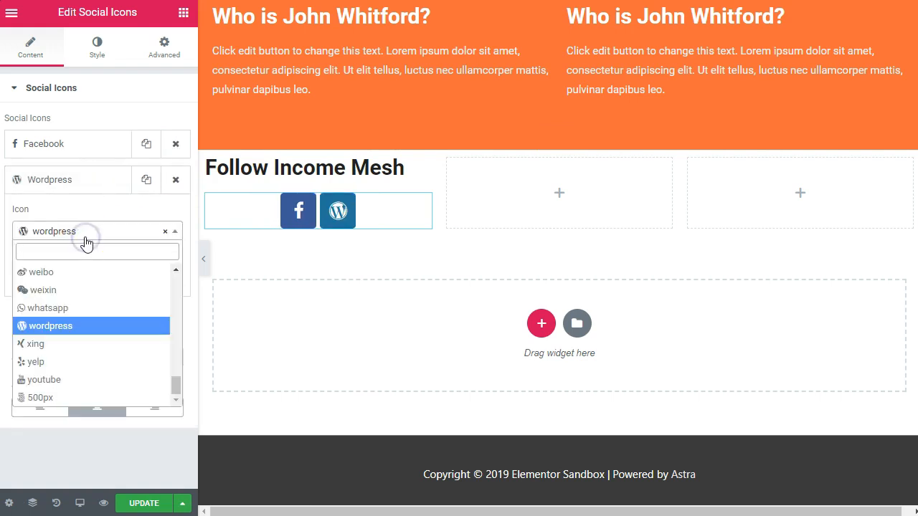
{"action": "type", "text": "yout"}
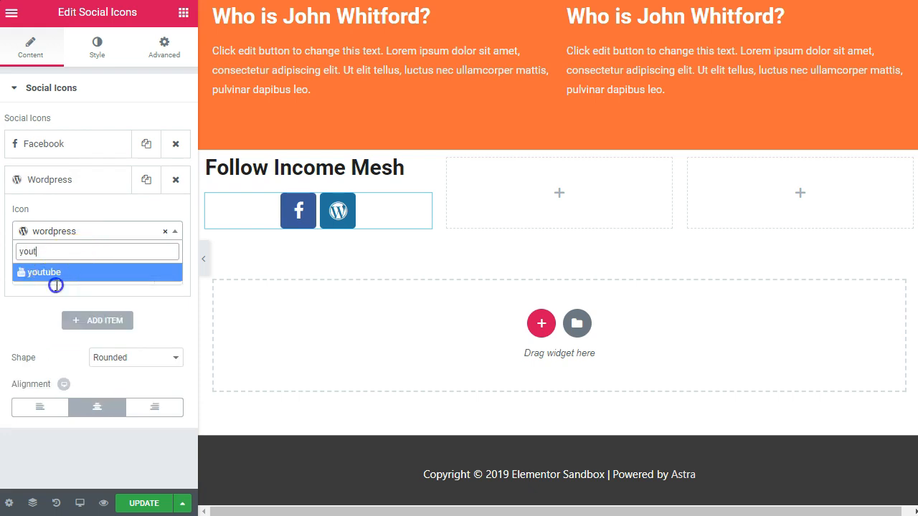
{"action": "left_click", "coordinate": [56, 285]}
{"action": "left_click", "coordinate": [56, 233]}
{"action": "type", "text": "y"}
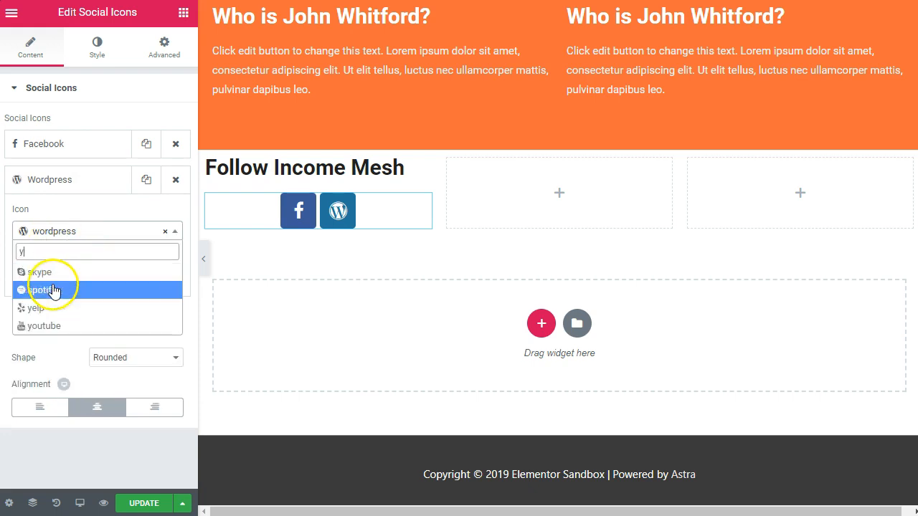
{"action": "type", "text": "out"}
{"action": "left_click", "coordinate": [50, 273]}
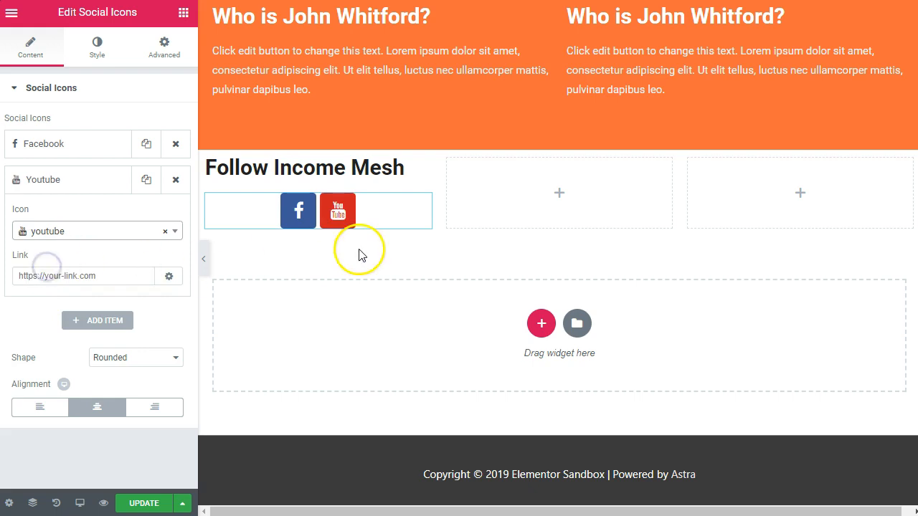
Step: Switch the social icons to custom colors and set their primary color to the orange #f76c3a copied from the page color picker
{"action": "left_click", "coordinate": [101, 50]}
{"action": "left_click", "coordinate": [137, 119]}
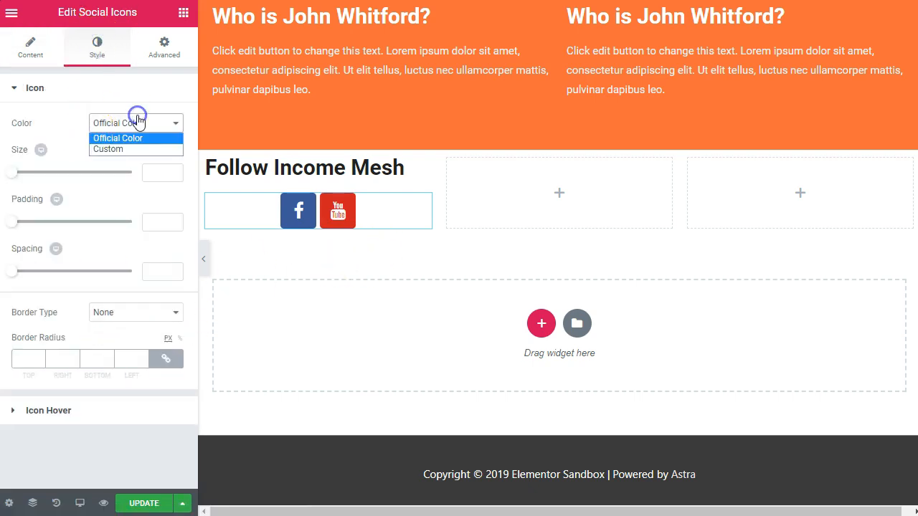
{"action": "left_click", "coordinate": [111, 148]}
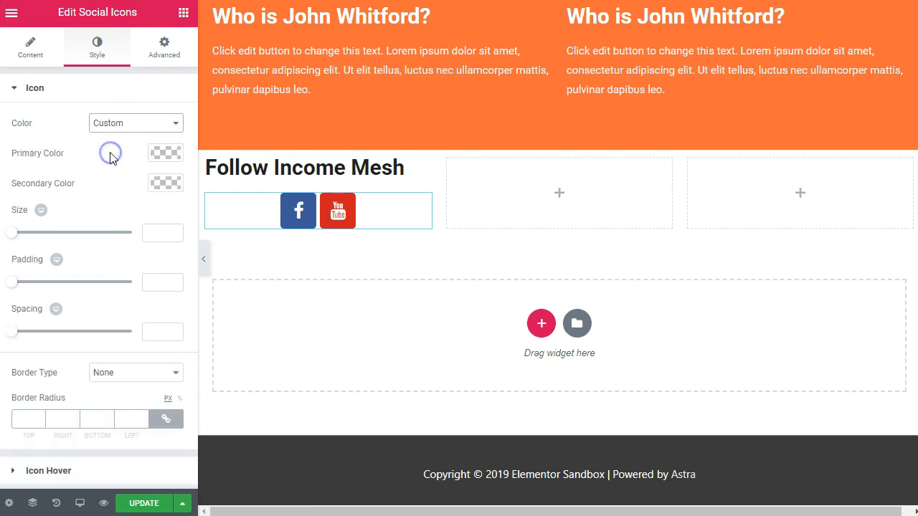
{"action": "left_click", "coordinate": [158, 156]}
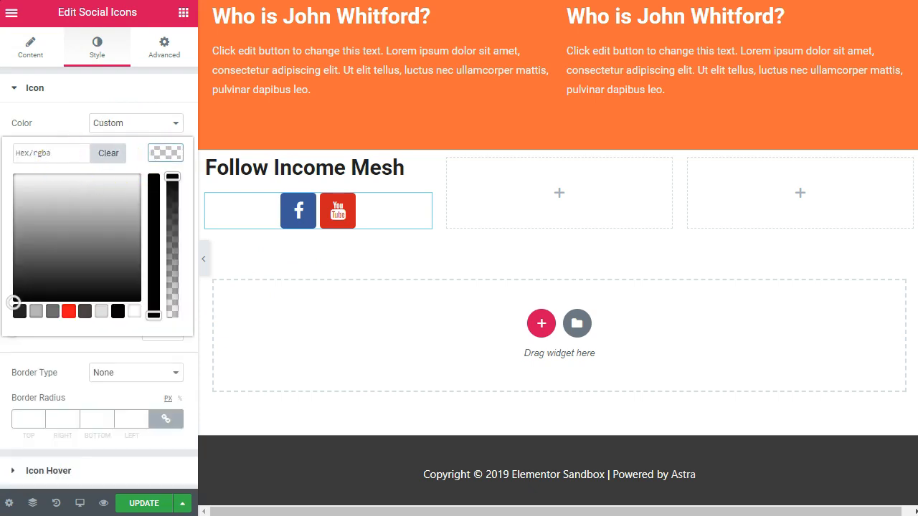
{"action": "left_click", "coordinate": [690, 1]}
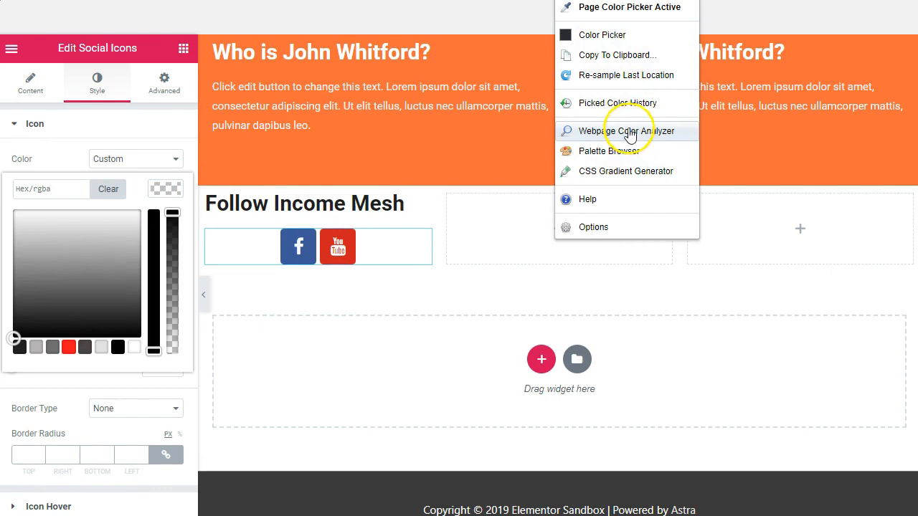
{"action": "left_click", "coordinate": [621, 105]}
{"action": "left_click", "coordinate": [616, 104]}
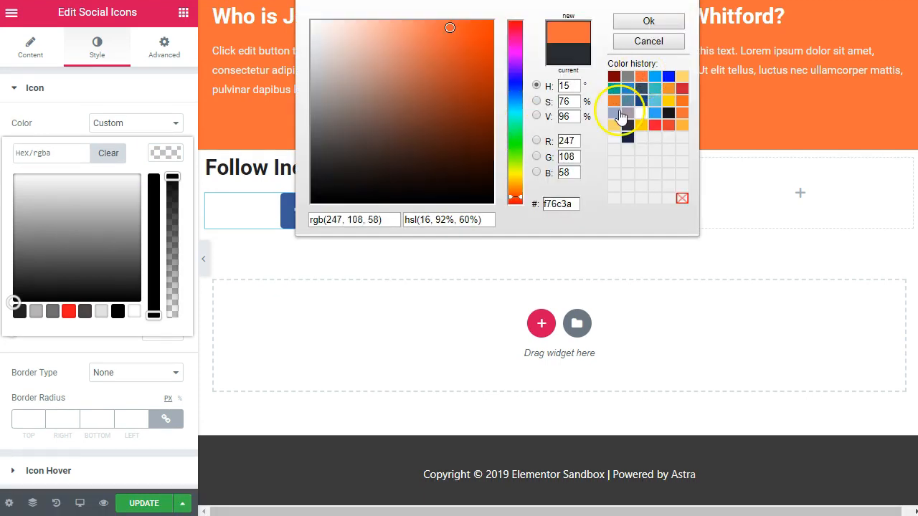
{"action": "left_click", "coordinate": [69, 151]}
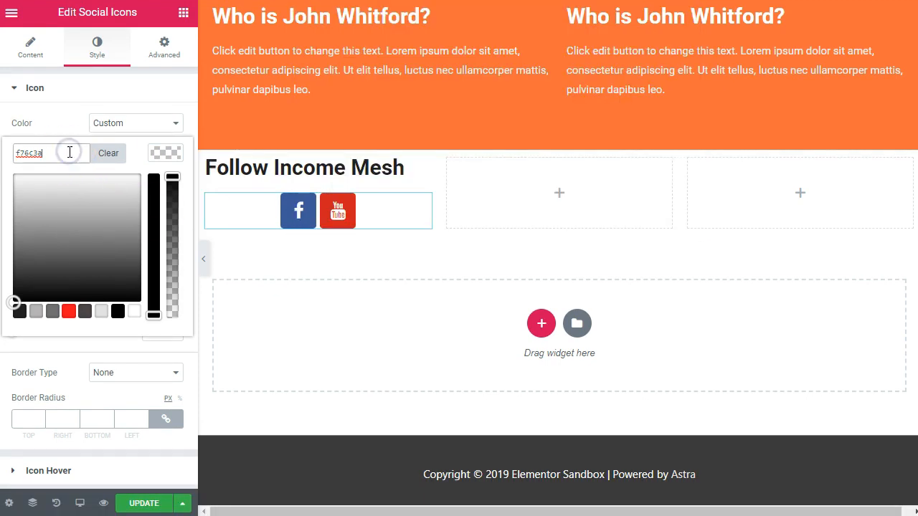
{"action": "key", "text": "Return"}
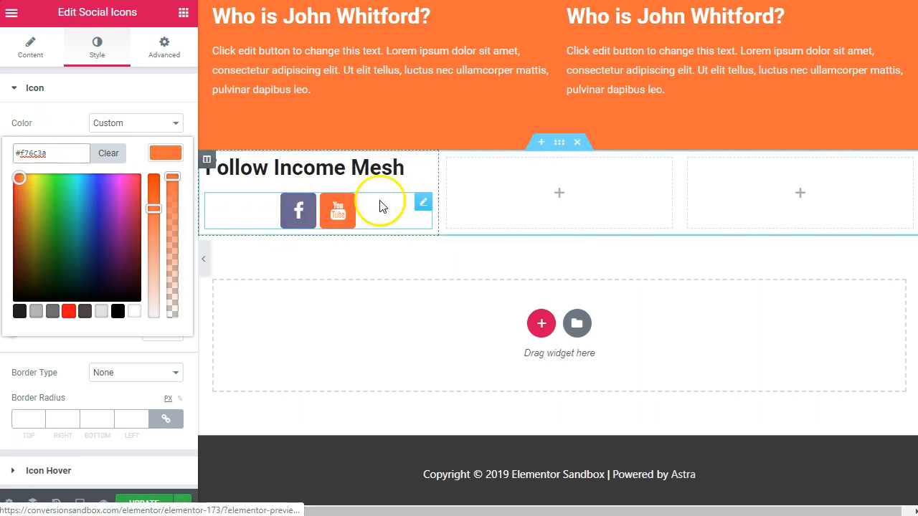
{"action": "left_click", "coordinate": [73, 360]}
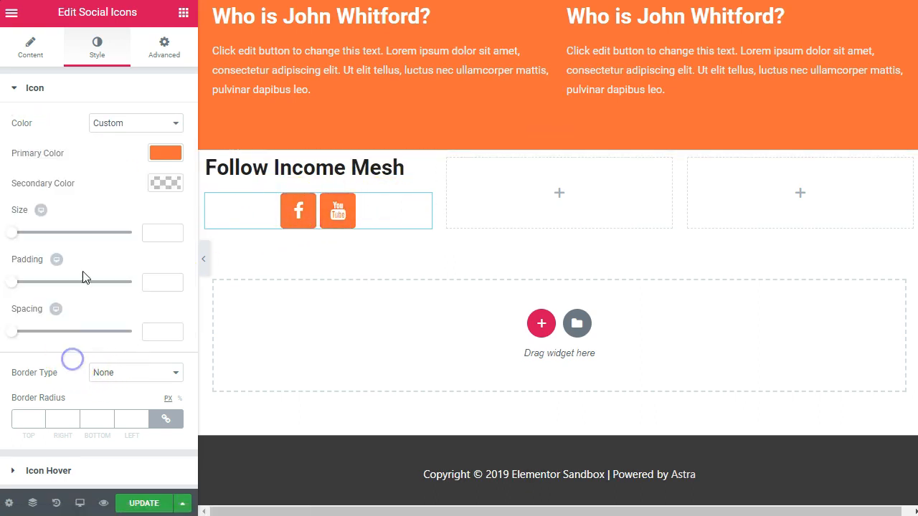
Step: Set the social icons' secondary color to #f76c3a
{"action": "left_click", "coordinate": [162, 184]}
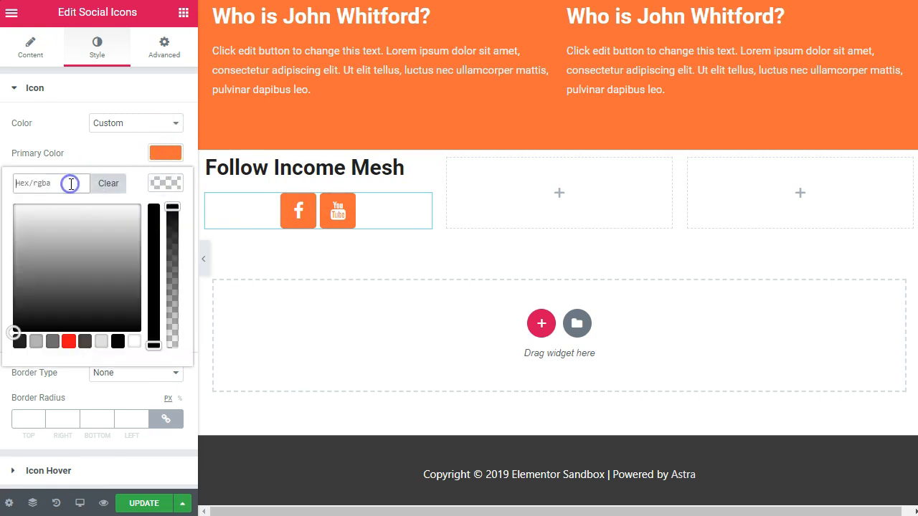
{"action": "left_click", "coordinate": [72, 184]}
{"action": "key", "text": "ctrl+v"}
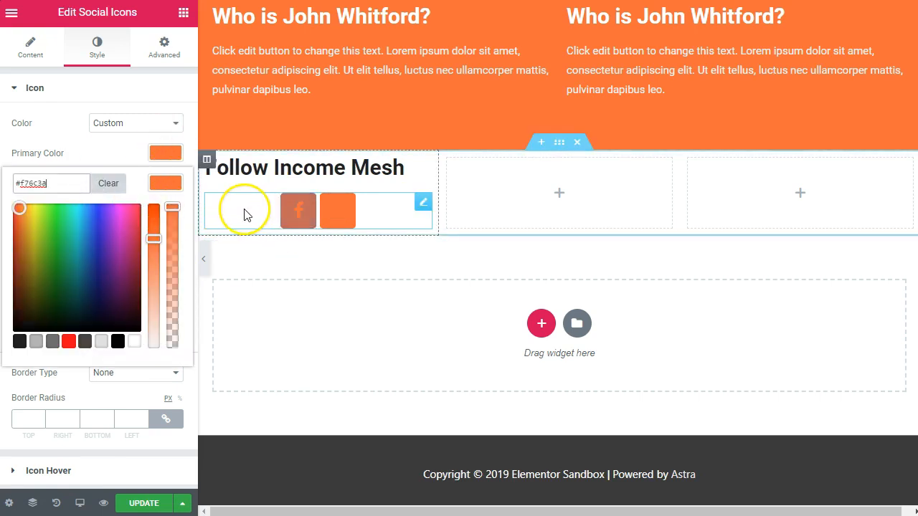
Step: Set the social icons' hover primary color to a darker orange-red, #db4832
{"action": "left_click", "coordinate": [120, 153]}
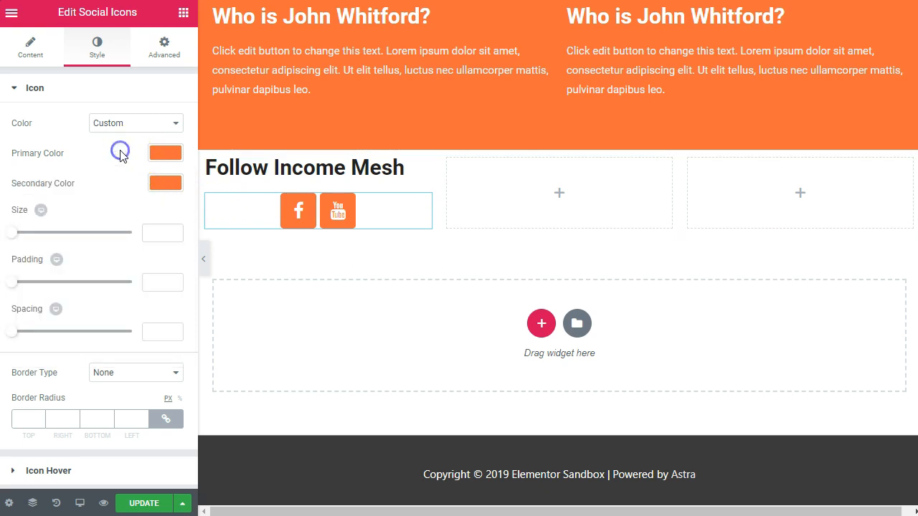
{"action": "left_click", "coordinate": [37, 470]}
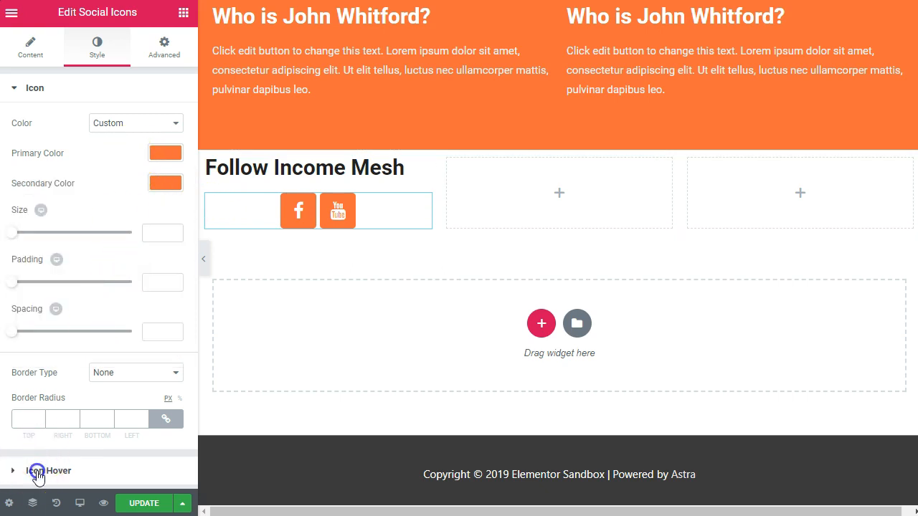
{"action": "left_click", "coordinate": [165, 159]}
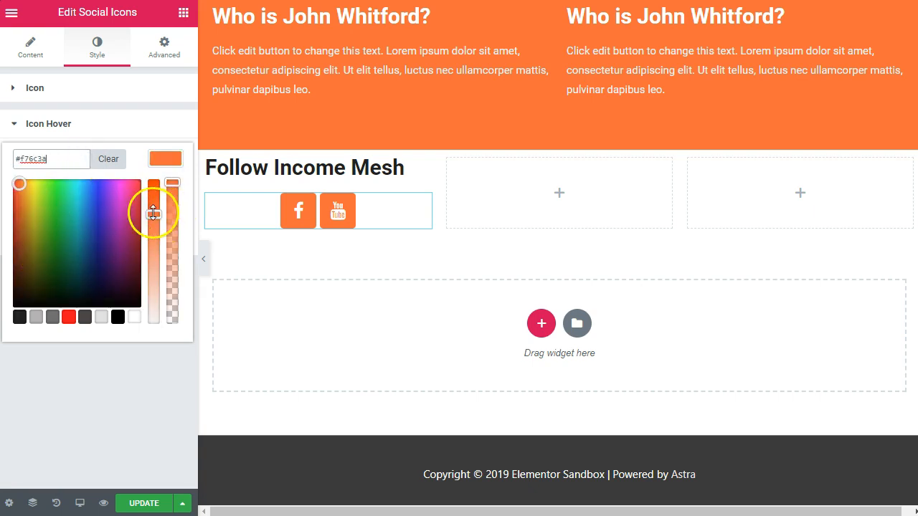
{"action": "left_click_drag", "start_coordinate": [20, 189], "coordinate": [17, 199]}
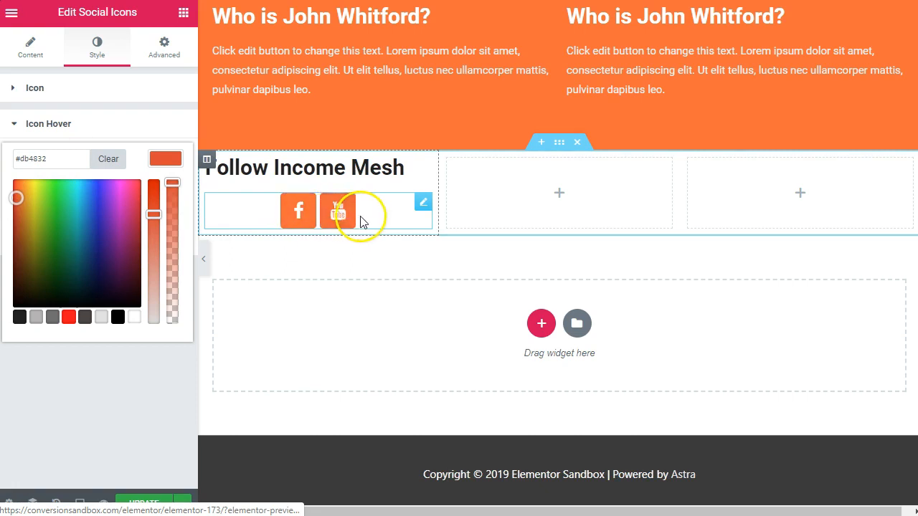
{"action": "left_click", "coordinate": [147, 425]}
Step: Unlink the margin values of the Follow Income Mesh section and set its top margin to 100 px
{"action": "scroll", "coordinate": [578, 349], "scroll_direction": "up", "scroll_amount": 4}
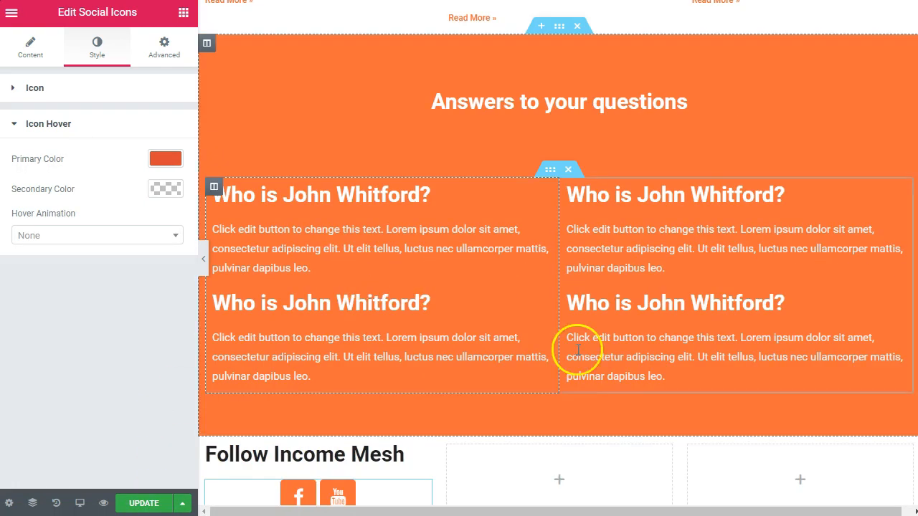
{"action": "left_click", "coordinate": [557, 430]}
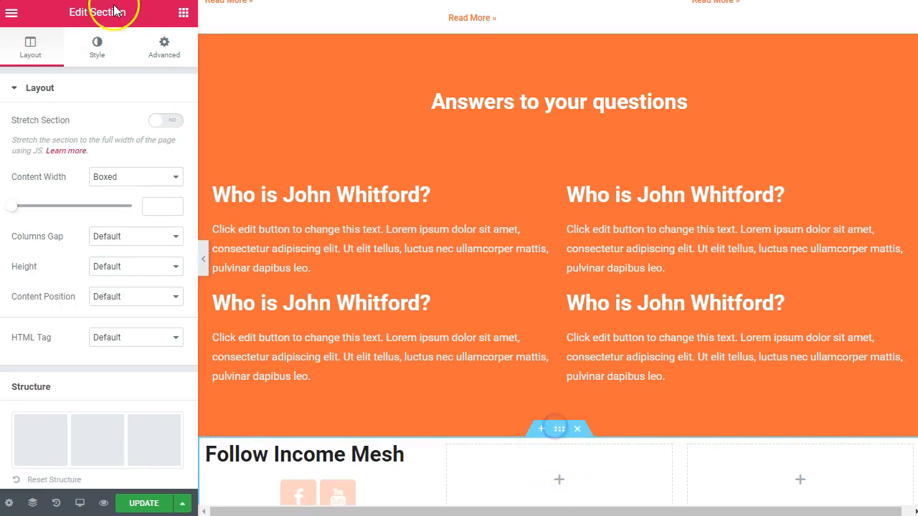
{"action": "left_click", "coordinate": [183, 12]}
{"action": "left_click_drag", "start_coordinate": [136, 324], "coordinate": [67, 164]}
{"action": "left_click", "coordinate": [560, 430]}
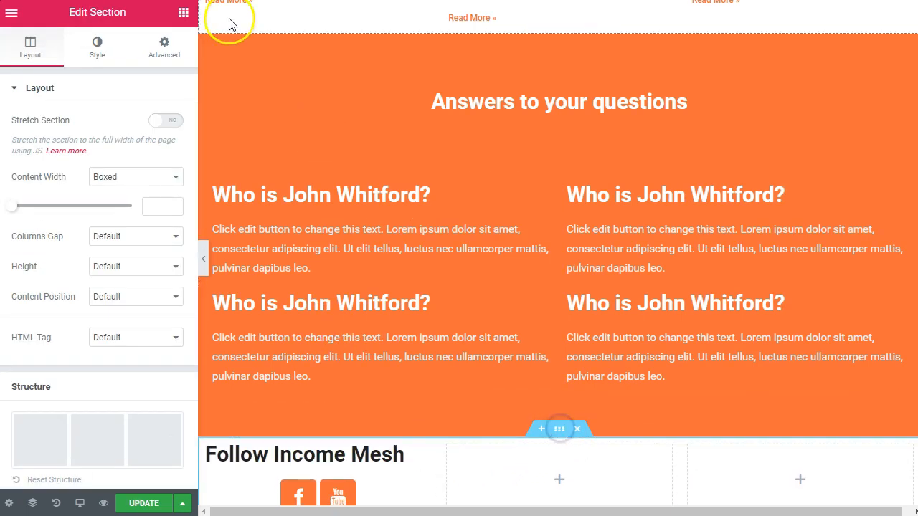
{"action": "left_click", "coordinate": [169, 56]}
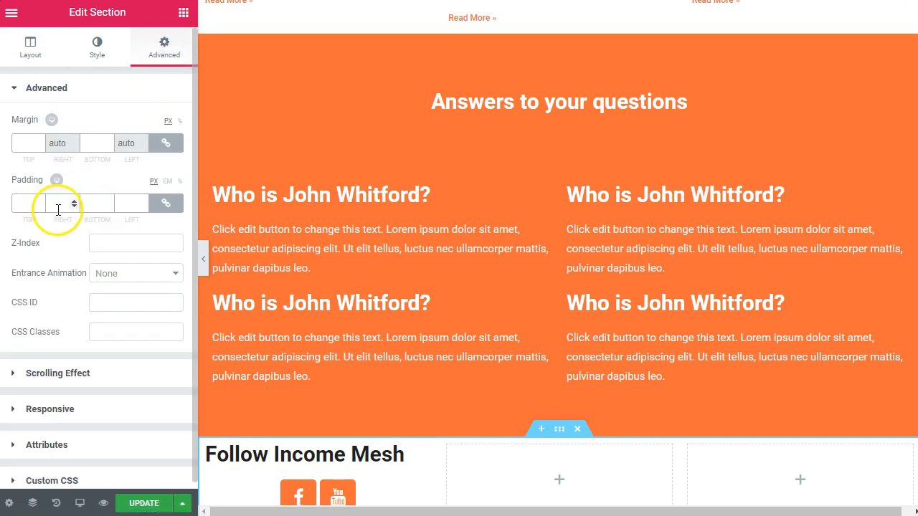
{"action": "left_click", "coordinate": [166, 144]}
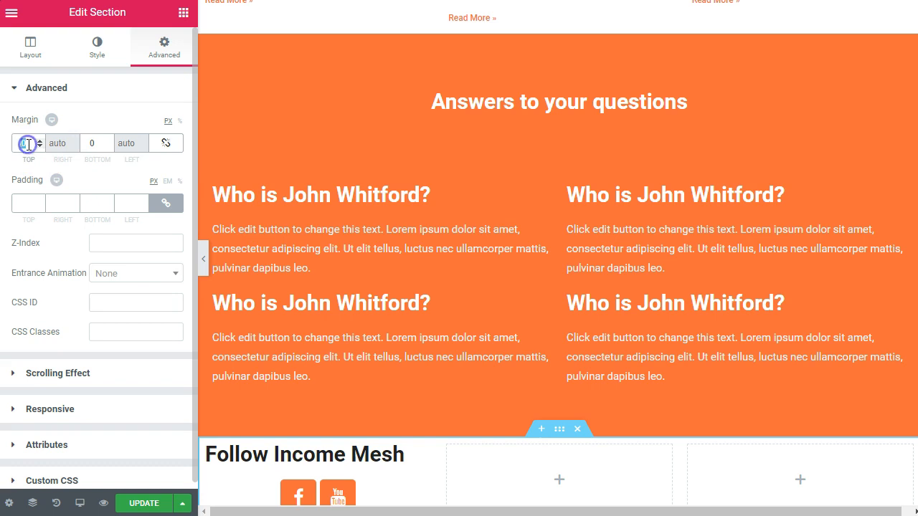
{"action": "type", "text": "100"}
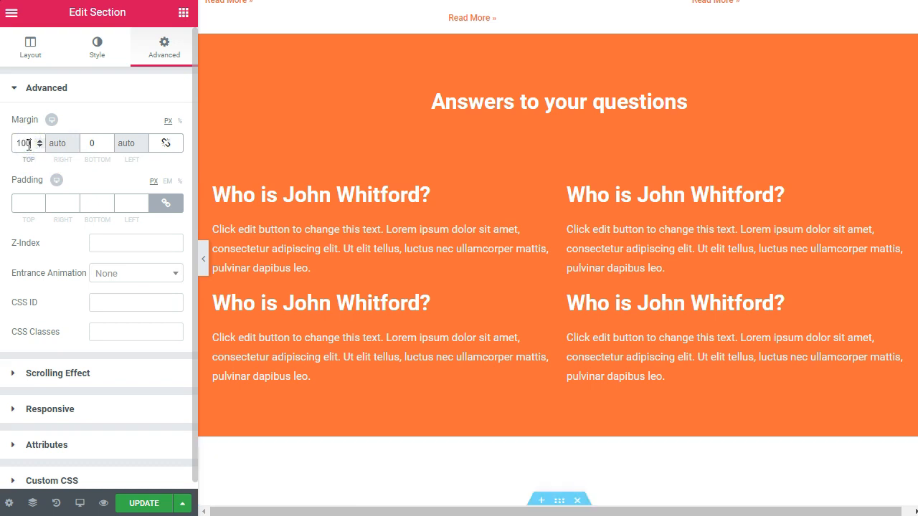
Step: Add an Image widget to the section's middle column and insert the uploaded Convert-Course-Mockup.png
{"action": "scroll", "coordinate": [579, 311], "scroll_direction": "down", "scroll_amount": 5}
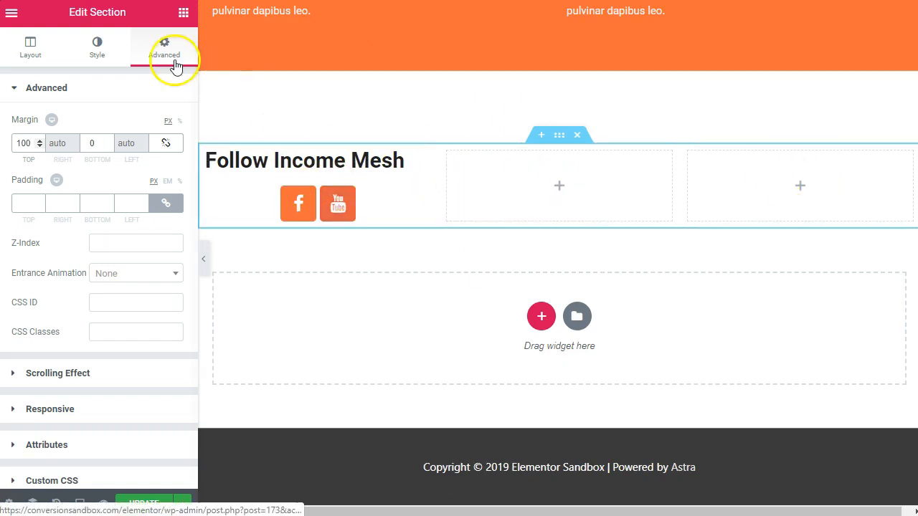
{"action": "left_click", "coordinate": [184, 14]}
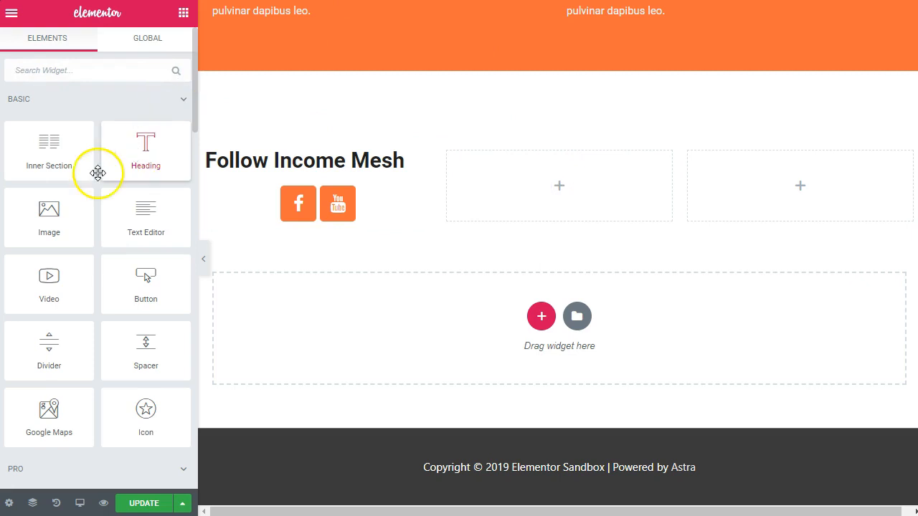
{"action": "left_click_drag", "start_coordinate": [41, 236], "coordinate": [564, 187]}
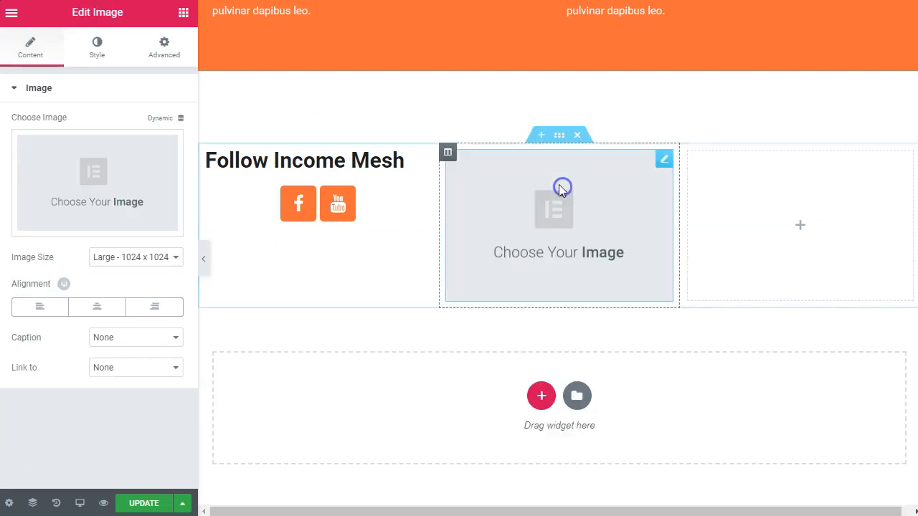
{"action": "left_click", "coordinate": [78, 170]}
{"action": "left_click_drag", "start_coordinate": [917, 215], "coordinate": [348, 205]}
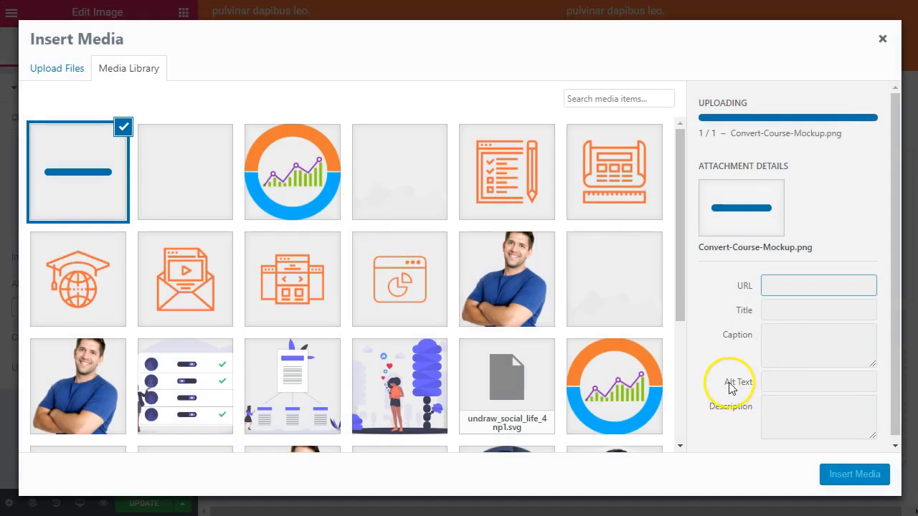
{"action": "left_click", "coordinate": [855, 485]}
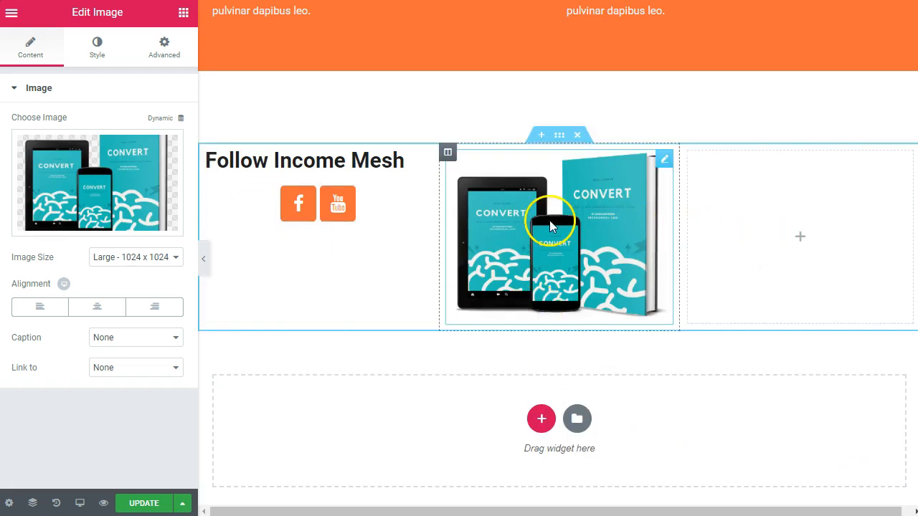
Step: Try the Middle content position on the Follow Income Mesh section, and settle on Top instead
{"action": "left_click", "coordinate": [559, 136]}
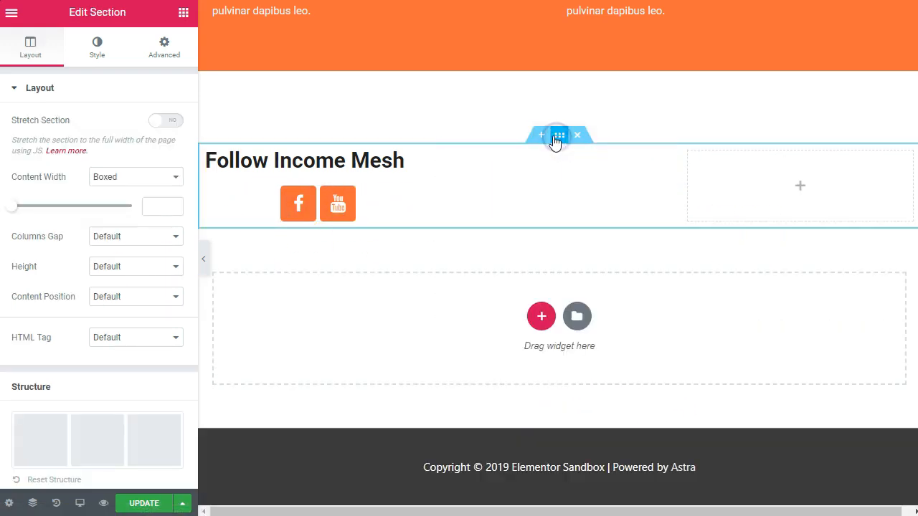
{"action": "left_click", "coordinate": [115, 296]}
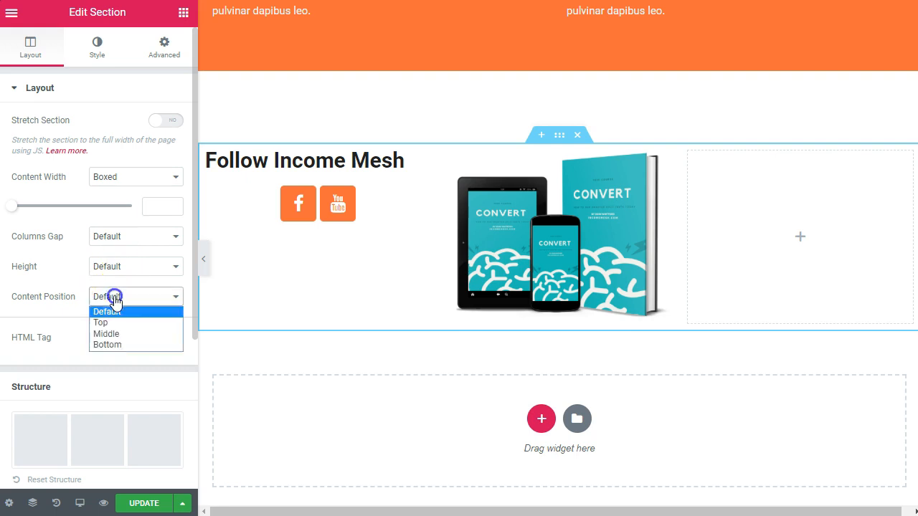
{"action": "left_click", "coordinate": [116, 334]}
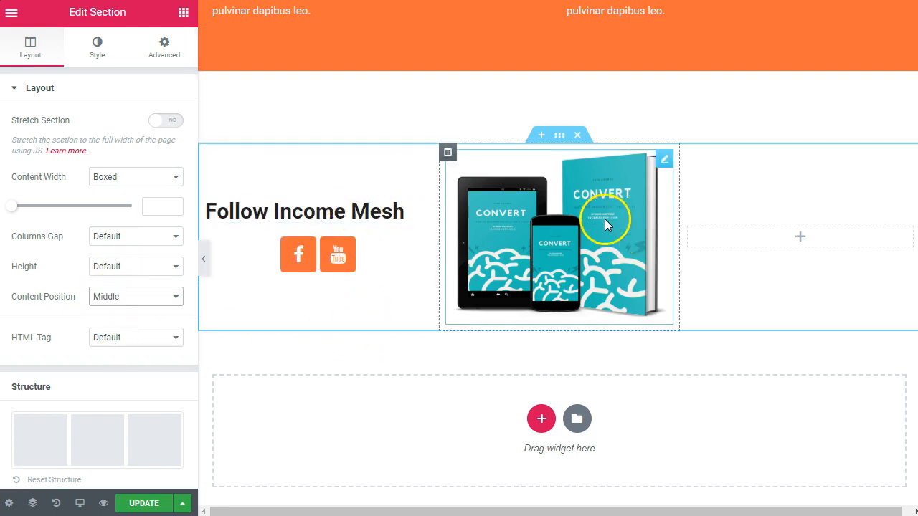
{"action": "left_click", "coordinate": [123, 262]}
{"action": "left_click", "coordinate": [122, 263]}
{"action": "left_click", "coordinate": [123, 303]}
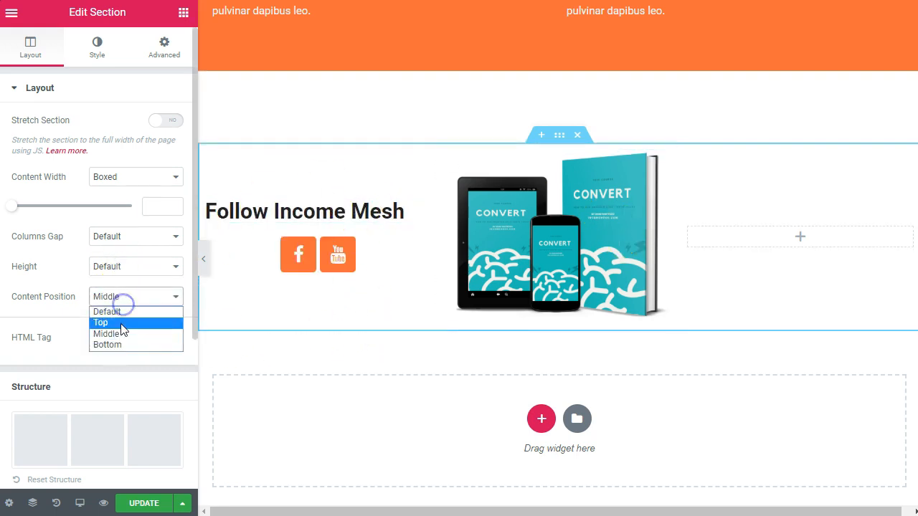
{"action": "left_click", "coordinate": [119, 322]}
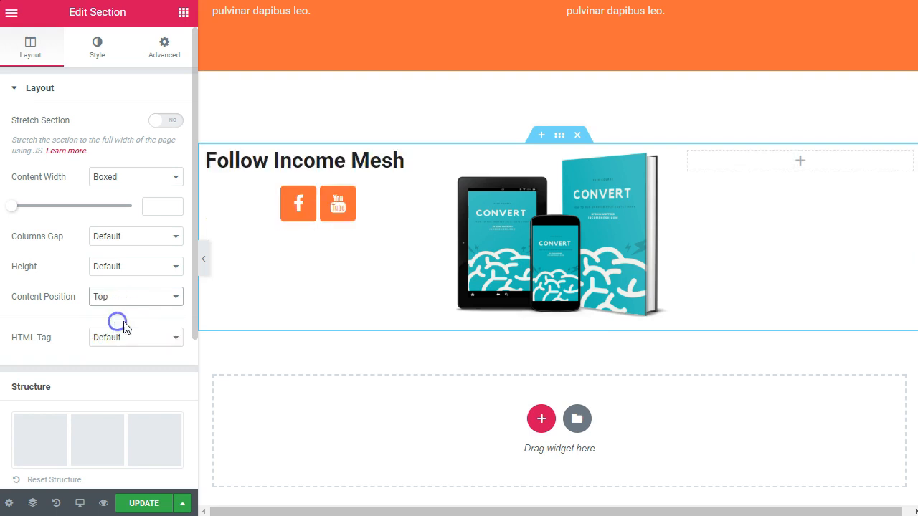
Step: Search the widgets for "form" and add a Form widget to the section's empty third column
{"action": "left_click", "coordinate": [806, 167]}
{"action": "left_click", "coordinate": [66, 71]}
{"action": "type", "text": "form"}
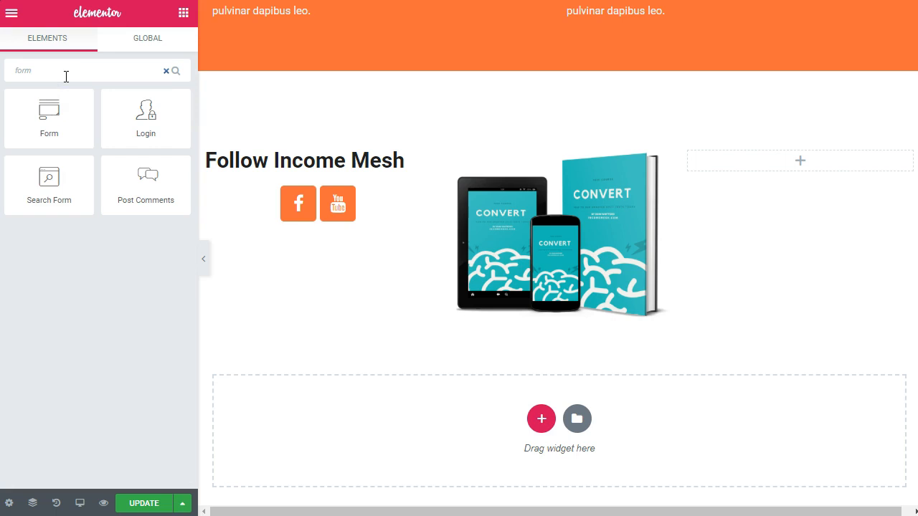
{"action": "left_click_drag", "start_coordinate": [44, 121], "coordinate": [805, 162]}
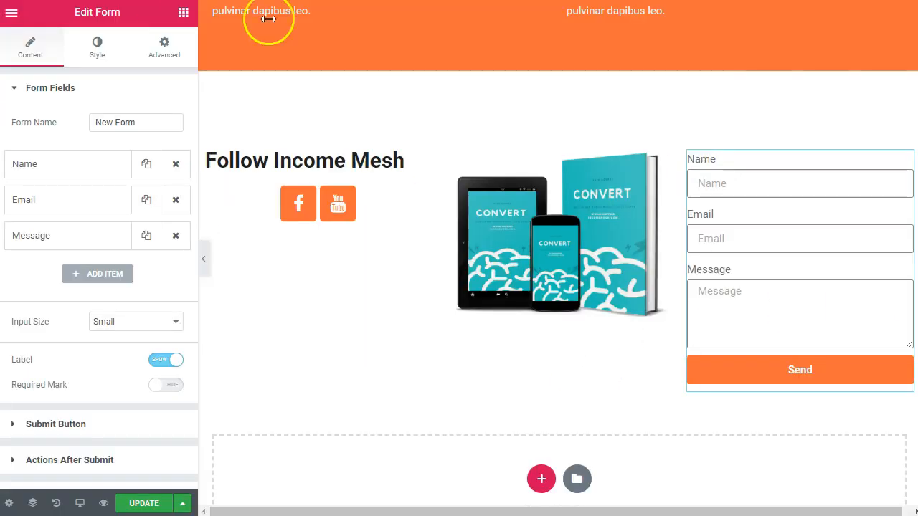
Step: Remove the Name and Message fields from the form, keeping only Email
{"action": "right_click", "coordinate": [746, 192]}
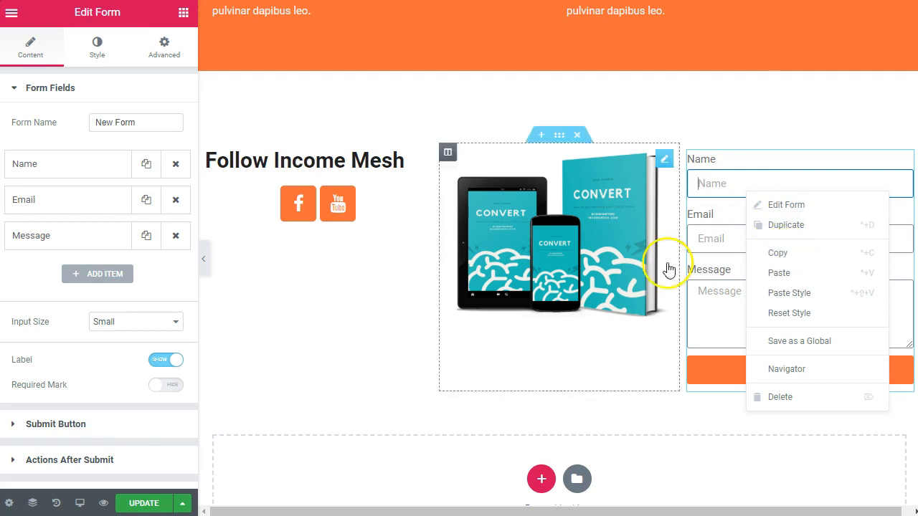
{"action": "left_click", "coordinate": [174, 164]}
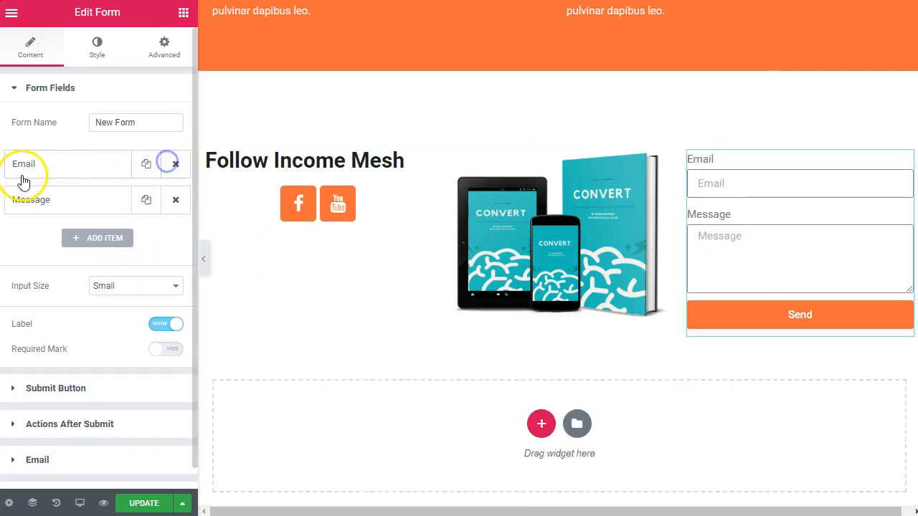
{"action": "left_click", "coordinate": [175, 200]}
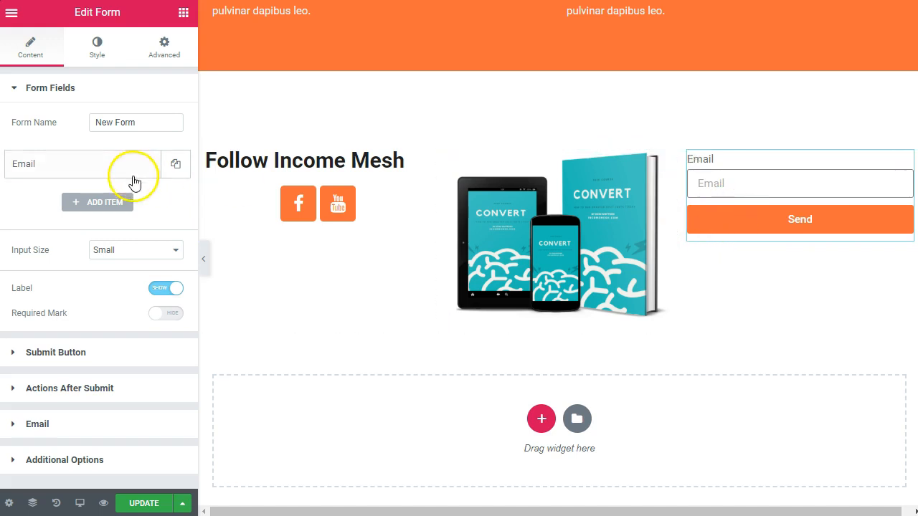
Step: Look through the actions available for the form after submission, including the email marketing integrations
{"action": "left_click", "coordinate": [43, 389]}
{"action": "left_click", "coordinate": [72, 209]}
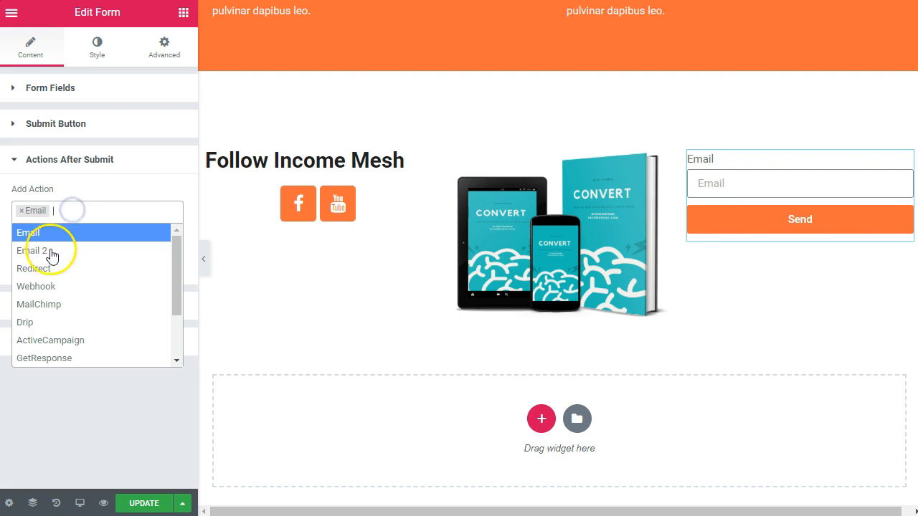
{"action": "scroll", "coordinate": [74, 336], "scroll_direction": "down", "scroll_amount": 2}
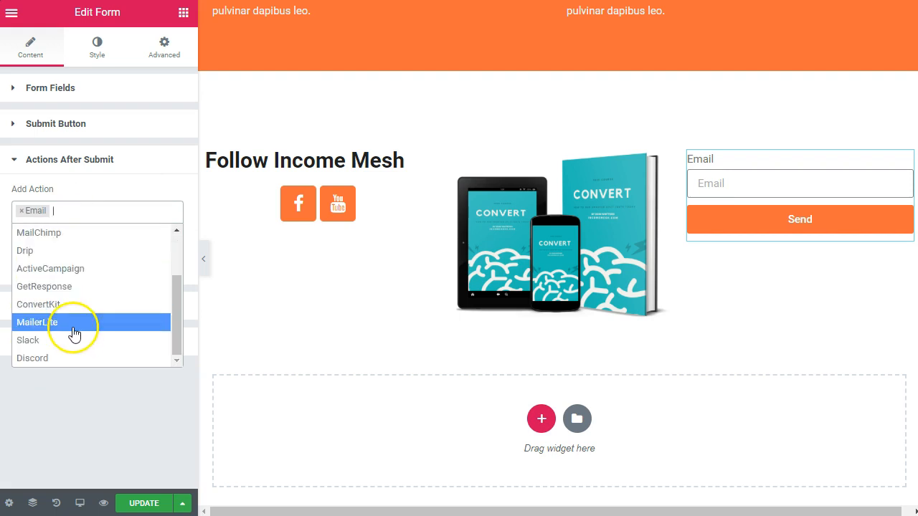
{"action": "left_click", "coordinate": [91, 398]}
Step: Compare the Follow Income Mesh section with the same section on the reference page
{"action": "left_click", "coordinate": [751, 316]}
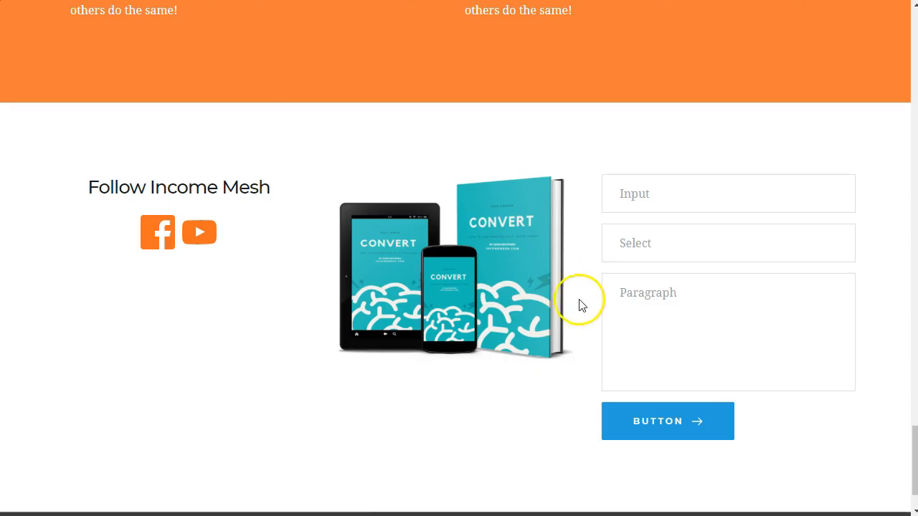
{"action": "scroll", "coordinate": [526, 329], "scroll_direction": "down", "scroll_amount": 1}
{"action": "scroll", "coordinate": [526, 330], "scroll_direction": "up", "scroll_amount": 5}
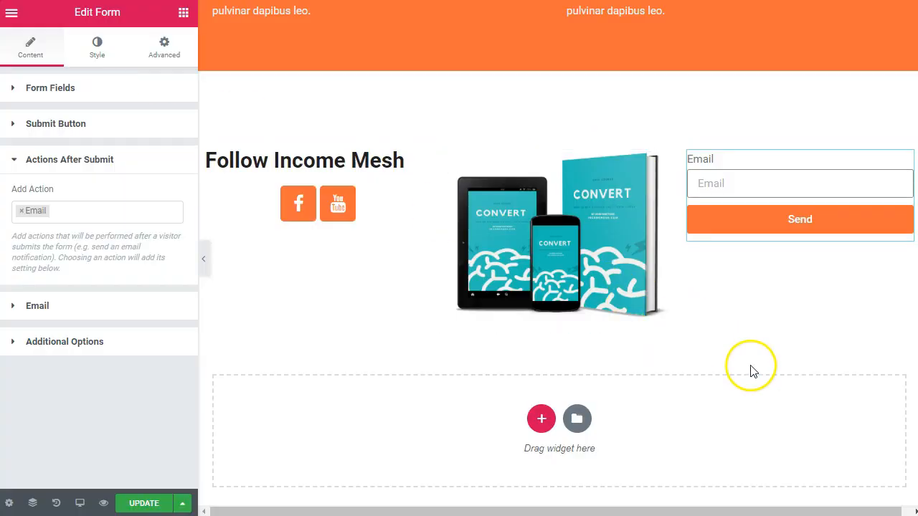
Step: Save the changes to the homepage and open its preview
{"action": "scroll", "coordinate": [750, 370], "scroll_direction": "up", "scroll_amount": 3}
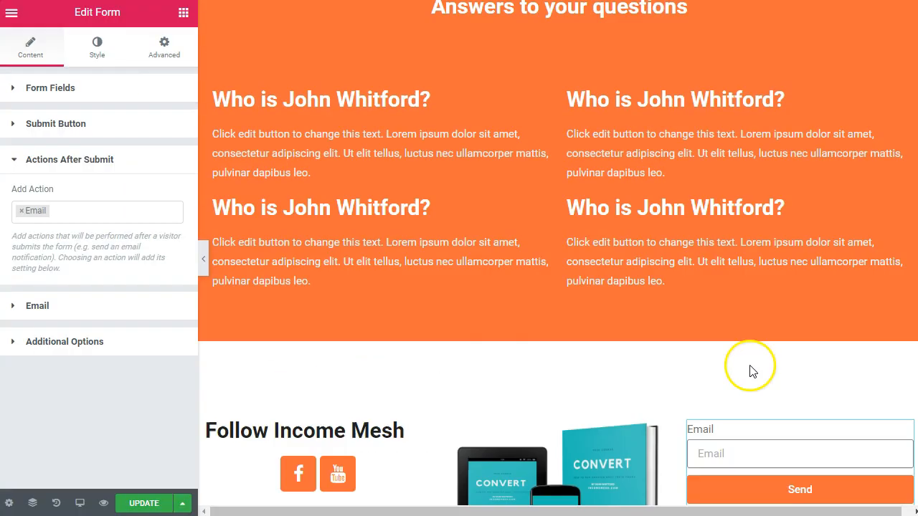
{"action": "scroll", "coordinate": [738, 358], "scroll_direction": "up", "scroll_amount": 10}
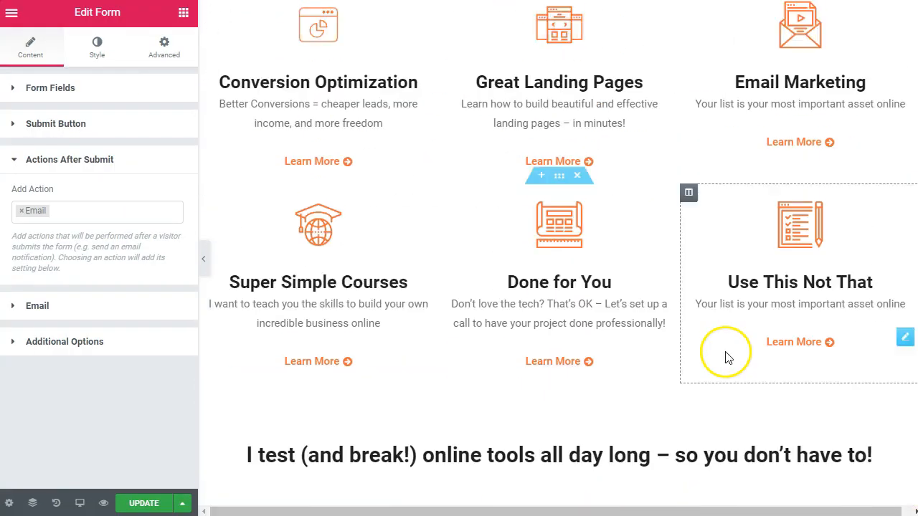
{"action": "scroll", "coordinate": [727, 357], "scroll_direction": "up", "scroll_amount": 8}
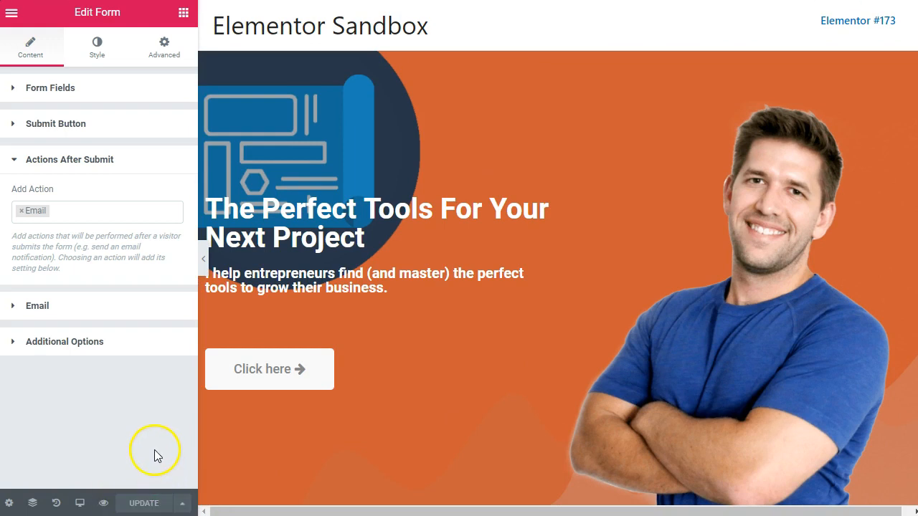
{"action": "left_click", "coordinate": [103, 504]}
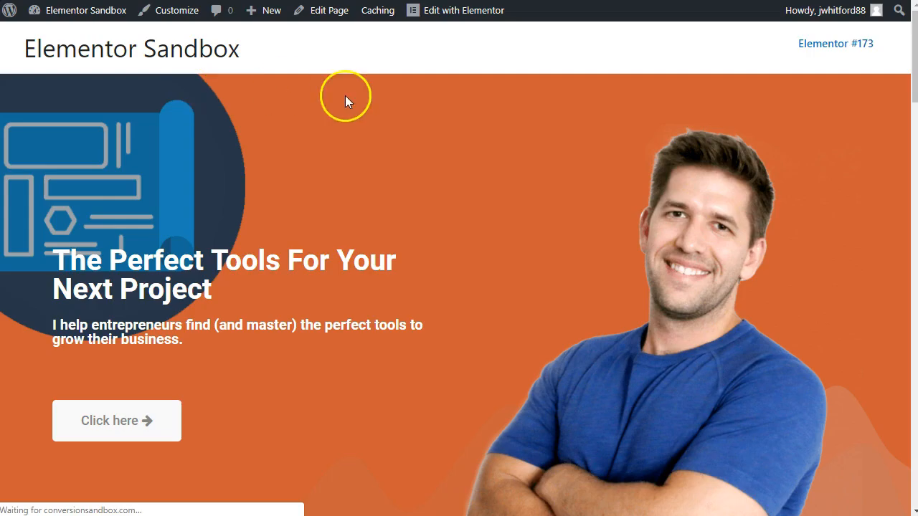
Step: Review the previewed page from the hero section down to the Follow Income Mesh section and footer
{"action": "scroll", "coordinate": [656, 256], "scroll_direction": "down", "scroll_amount": 5}
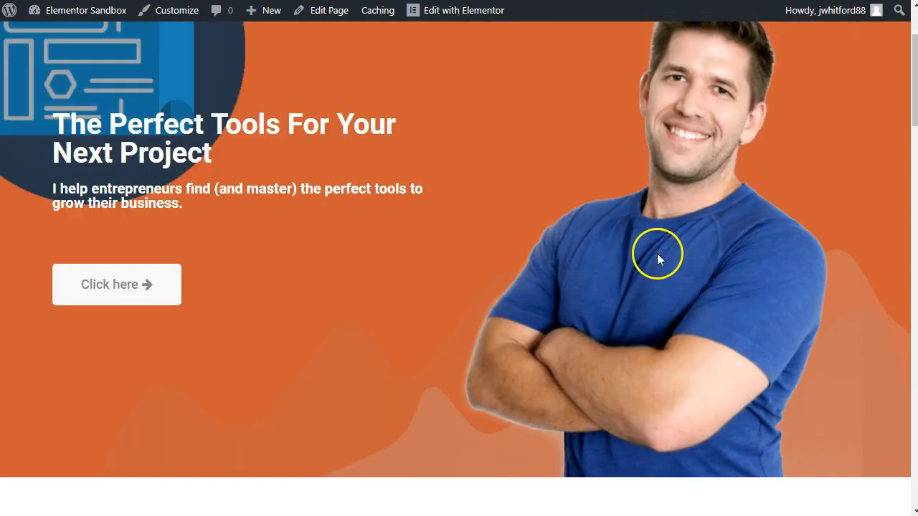
{"action": "scroll", "coordinate": [800, 308], "scroll_direction": "down", "scroll_amount": 15}
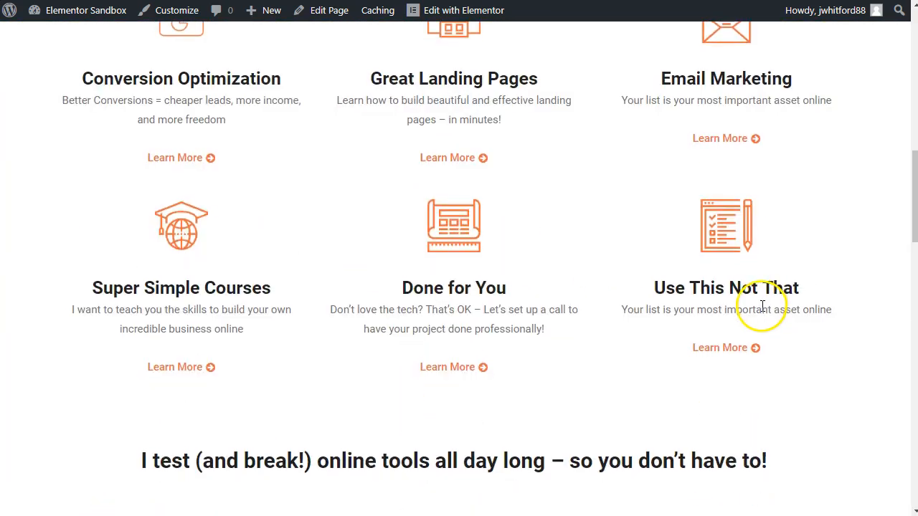
{"action": "scroll", "coordinate": [552, 301], "scroll_direction": "down", "scroll_amount": 2}
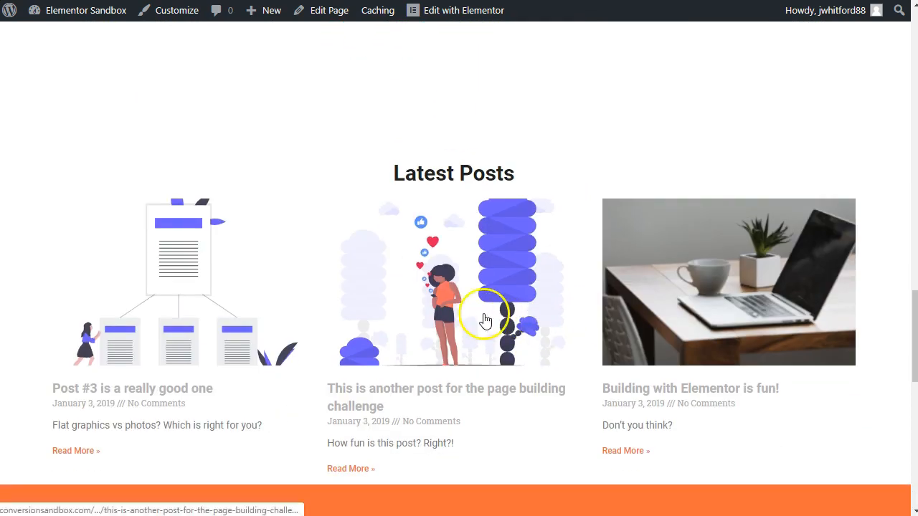
{"action": "scroll", "coordinate": [219, 395], "scroll_direction": "down", "scroll_amount": 3}
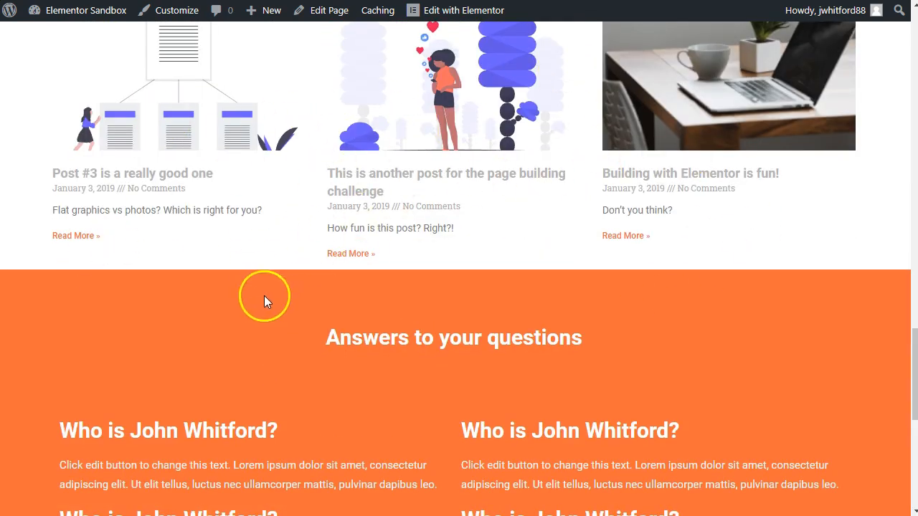
{"action": "scroll", "coordinate": [212, 230], "scroll_direction": "down", "scroll_amount": 6}
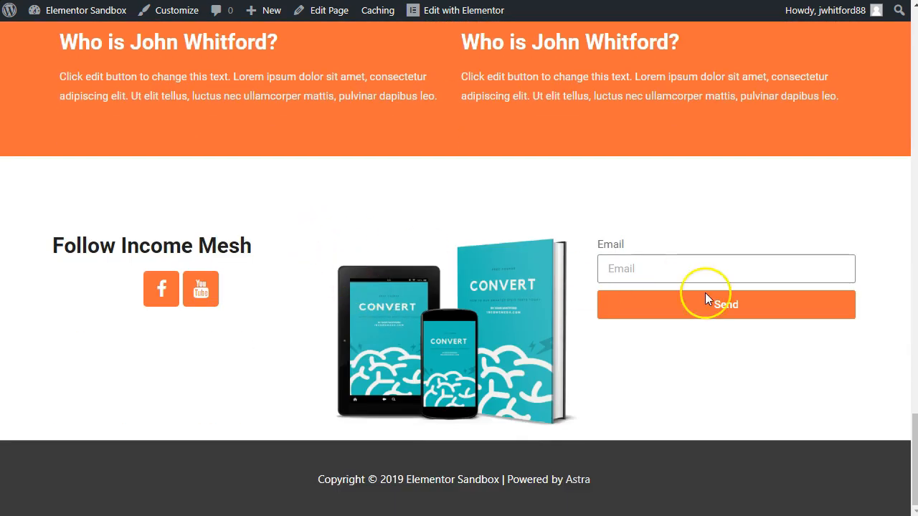
{"action": "scroll", "coordinate": [605, 370], "scroll_direction": "up", "scroll_amount": 15}
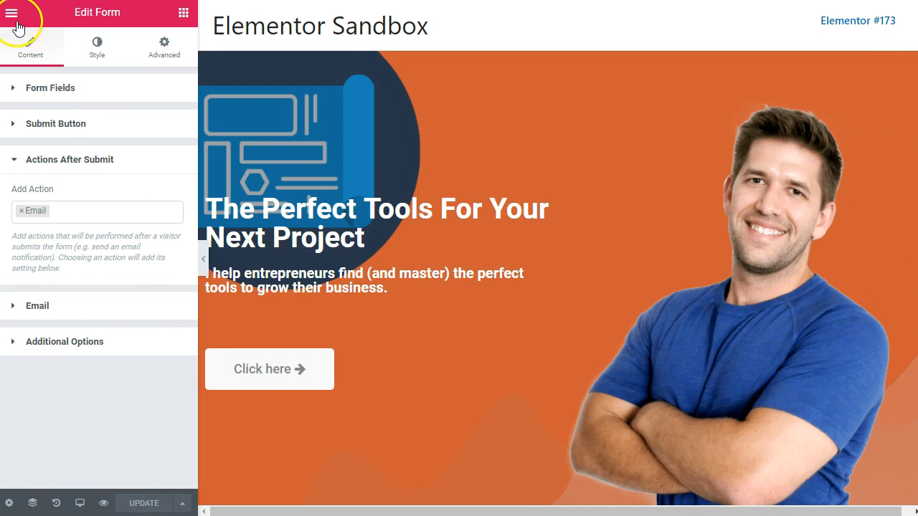
Step: Switch to the WordPress page editor, rename the page "Elementor Build Test" and update it
{"action": "left_click", "coordinate": [13, 14]}
{"action": "left_click", "coordinate": [62, 400]}
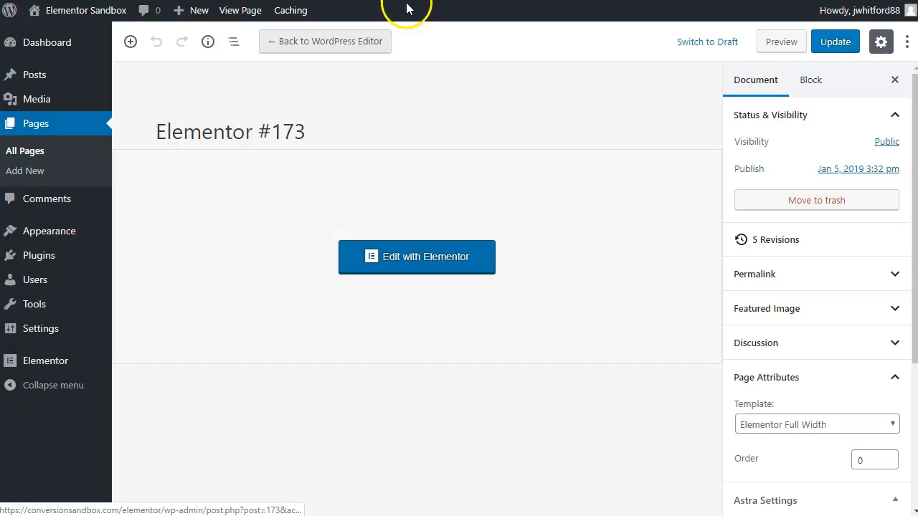
{"action": "triple_click", "coordinate": [245, 141]}
{"action": "type", "text": "Elem"}
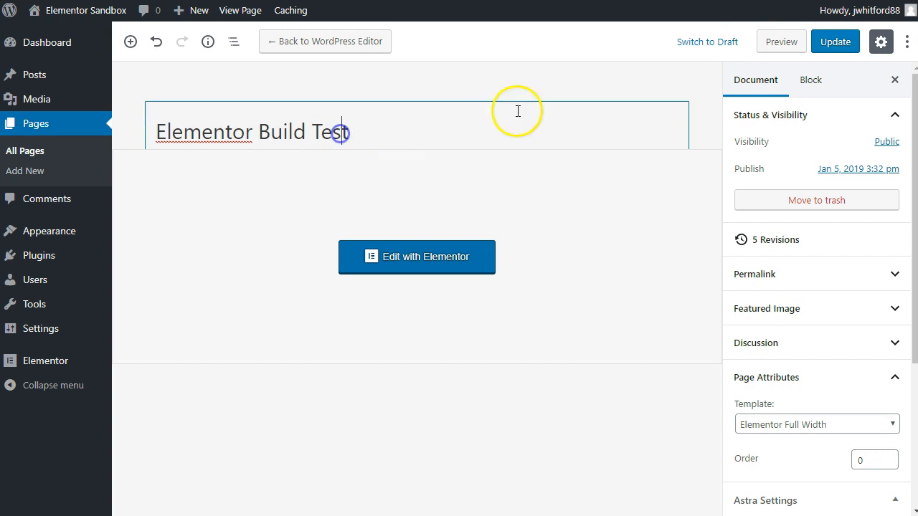
{"action": "left_click", "coordinate": [832, 43]}
{"action": "left_click", "coordinate": [284, 132]}
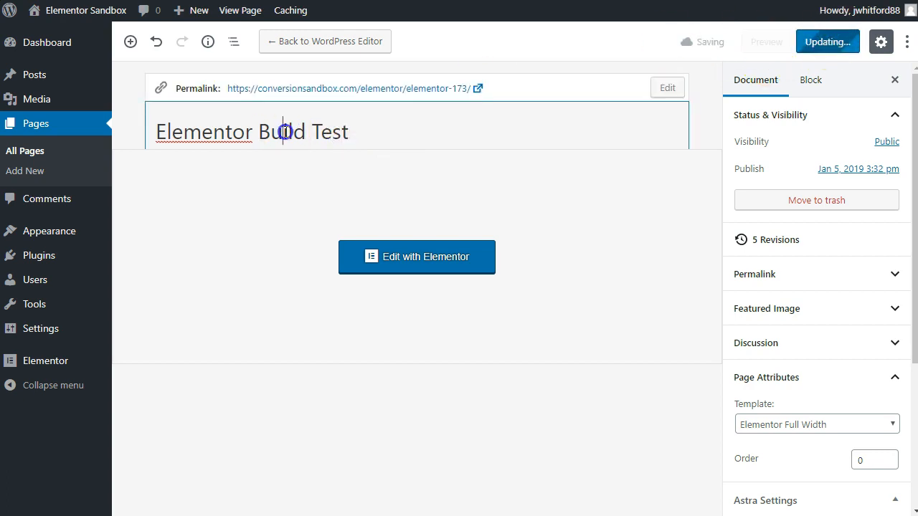
{"action": "left_click", "coordinate": [209, 83]}
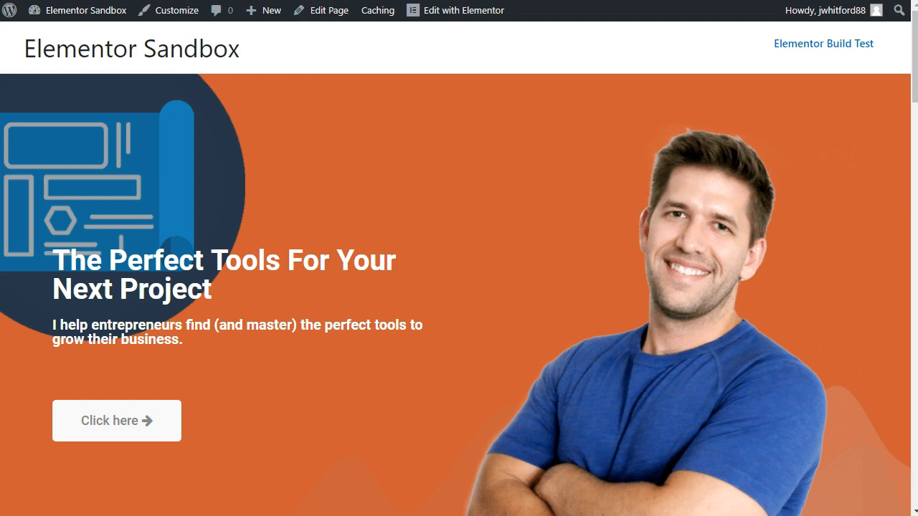
{"action": "key", "text": "ctrl+t"}
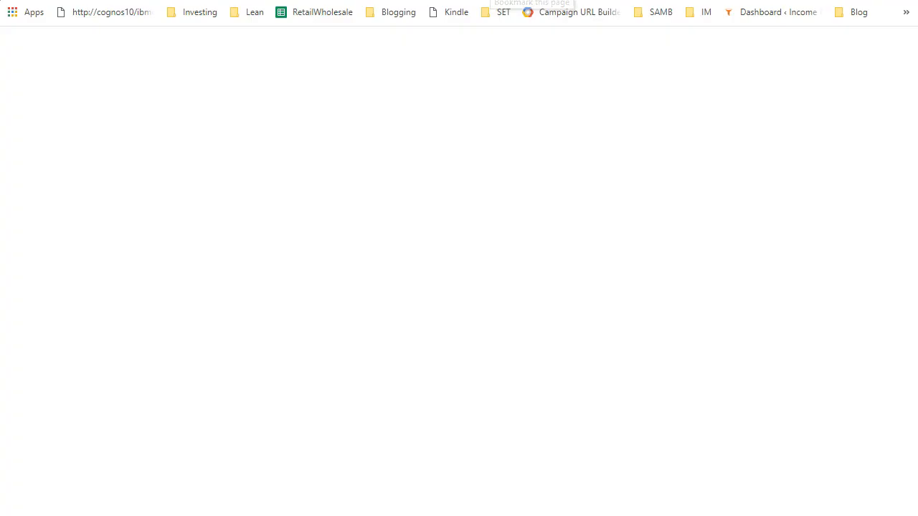
{"action": "type", "text": "gtmetri"}
{"action": "key", "text": "Return"}
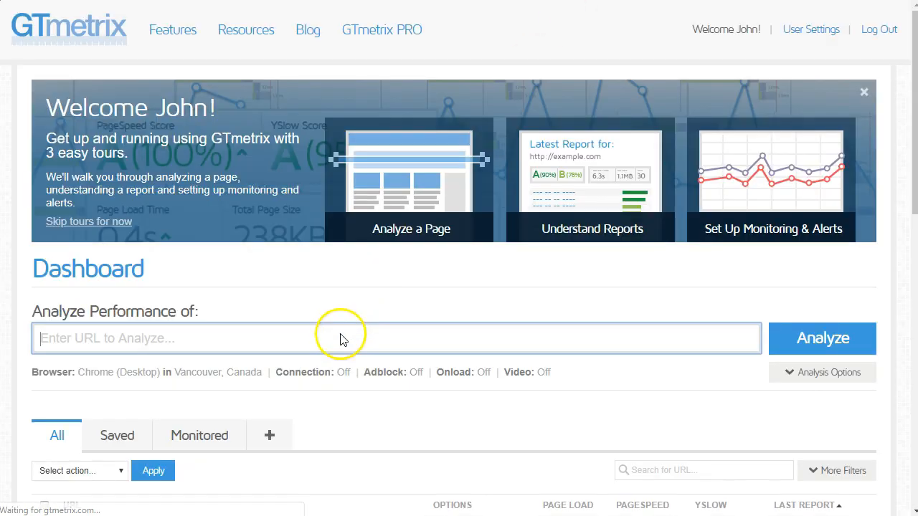
{"action": "left_click", "coordinate": [337, 339]}
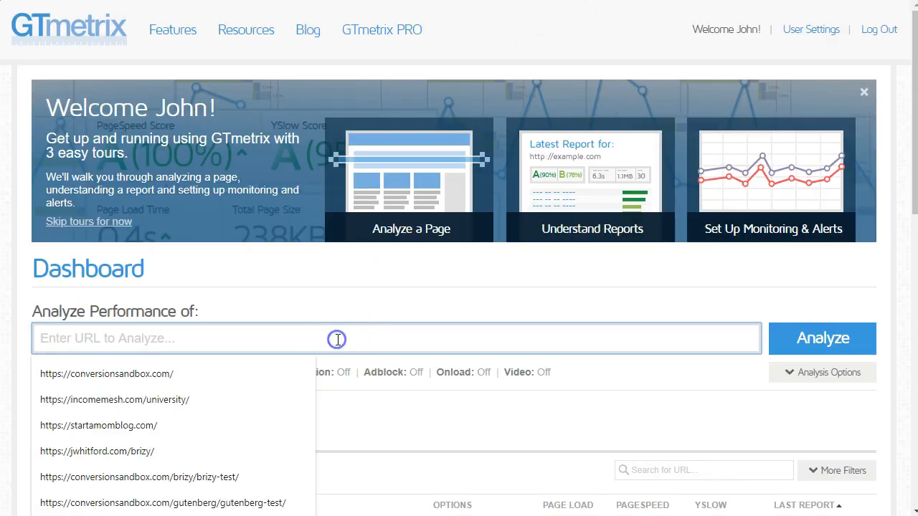
{"action": "type", "text": "https://conversionsandbox.com/elementor/elementor-173/"}
{"action": "left_click", "coordinate": [815, 344]}
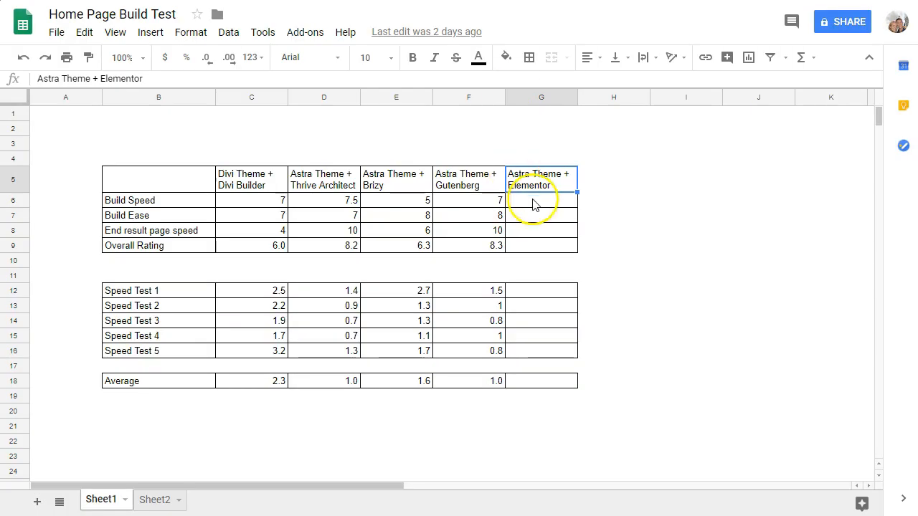
Step: In the Home Page Build Test spreadsheet, enter 2 for Speed Test 1 and 1.9 for Speed Test 2 under Astra Theme + Elementor
{"action": "left_click", "coordinate": [543, 294]}
{"action": "type", "text": "2"}
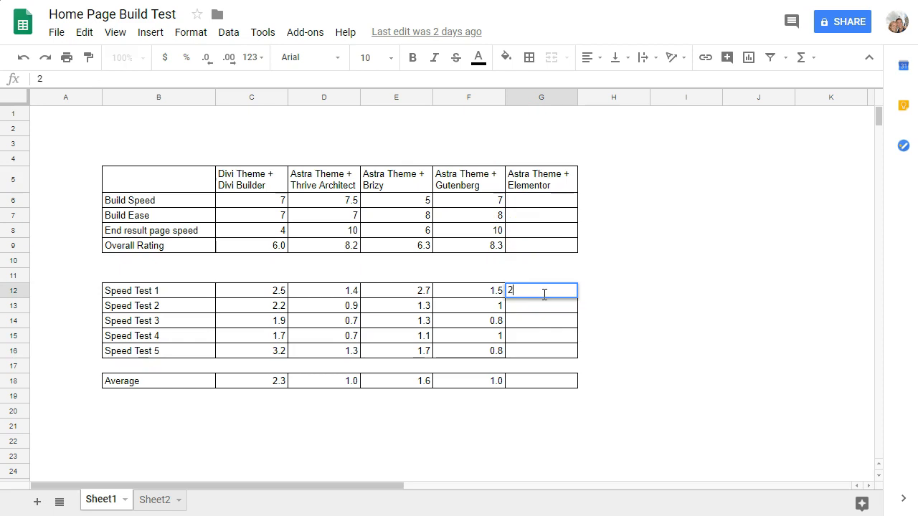
{"action": "key", "text": "Return"}
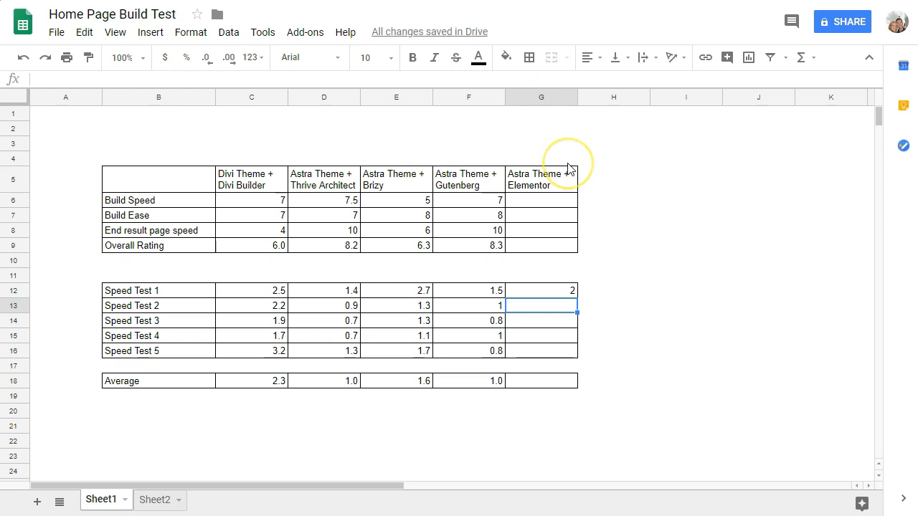
{"action": "type", "text": "1.9"}
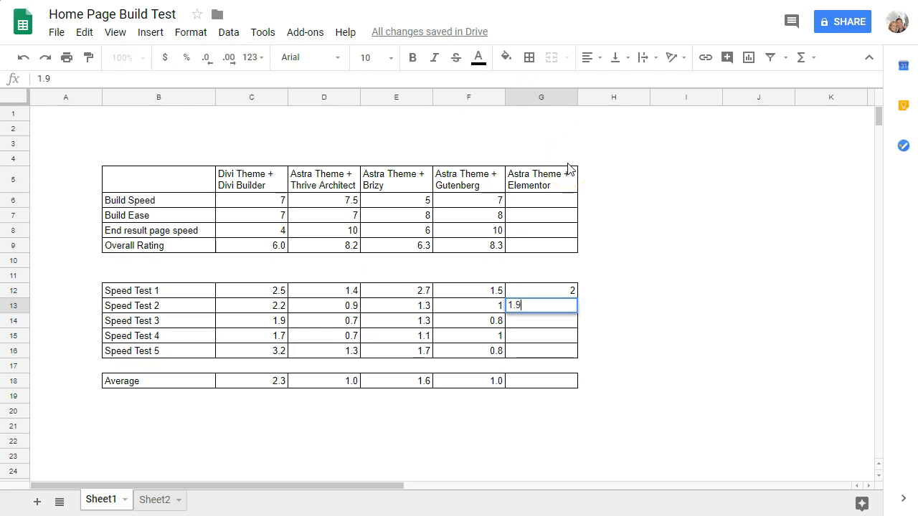
{"action": "key", "text": "Return"}
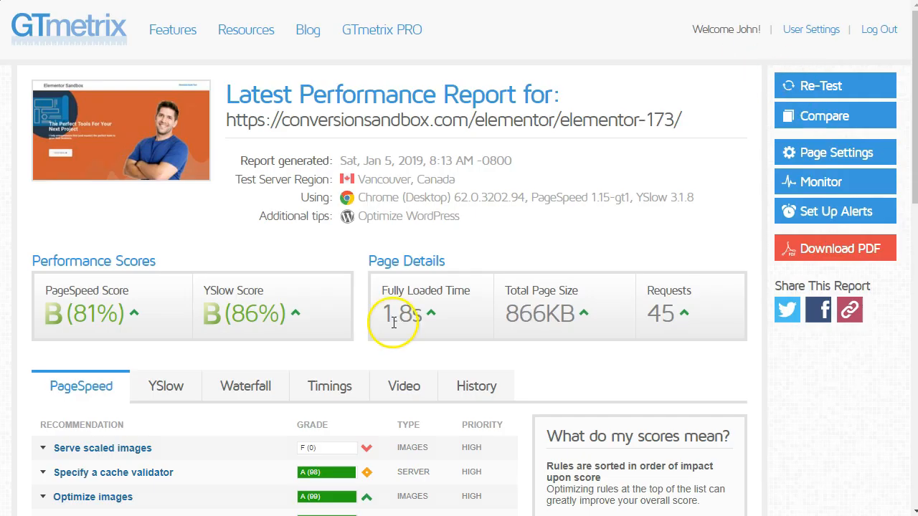
Step: Examine the GTmetrix report's waterfall chart, including the header details of the first page request
{"action": "left_click", "coordinate": [241, 387]}
{"action": "scroll", "coordinate": [676, 262], "scroll_direction": "down", "scroll_amount": 2}
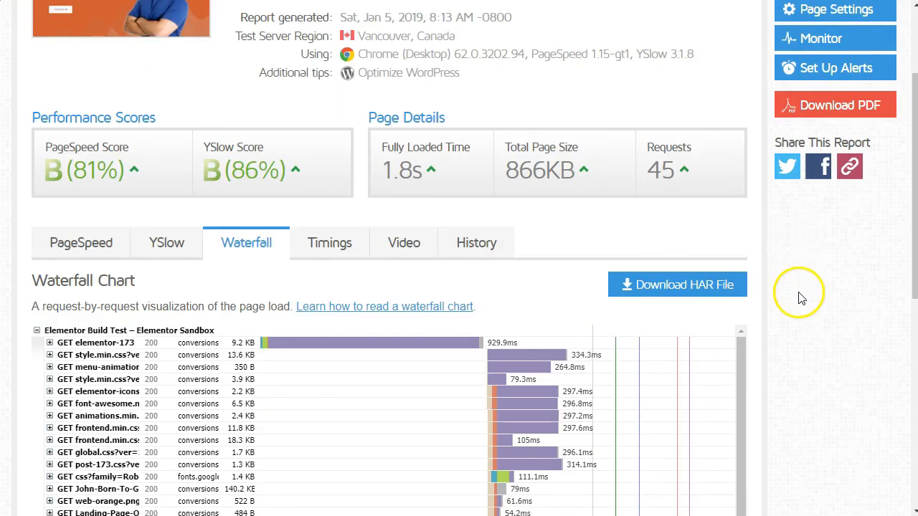
{"action": "scroll", "coordinate": [799, 297], "scroll_direction": "down", "scroll_amount": 1}
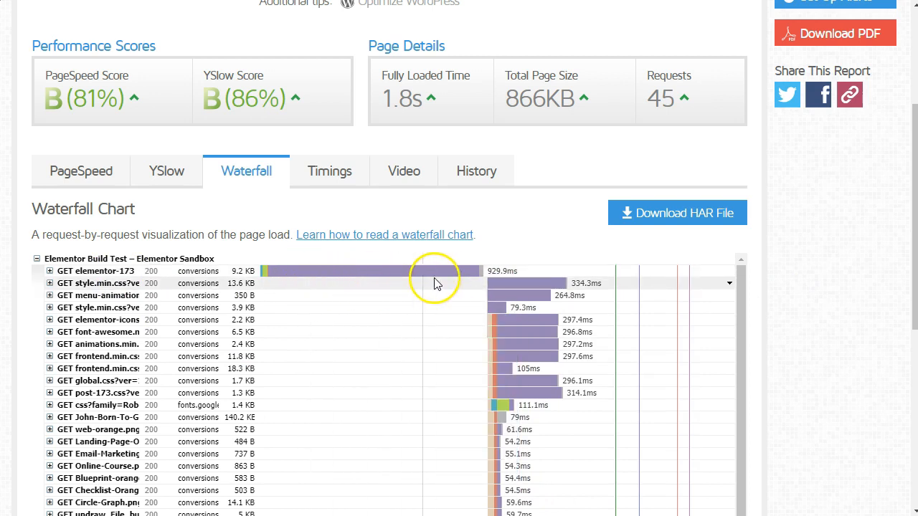
{"action": "left_click", "coordinate": [49, 271]}
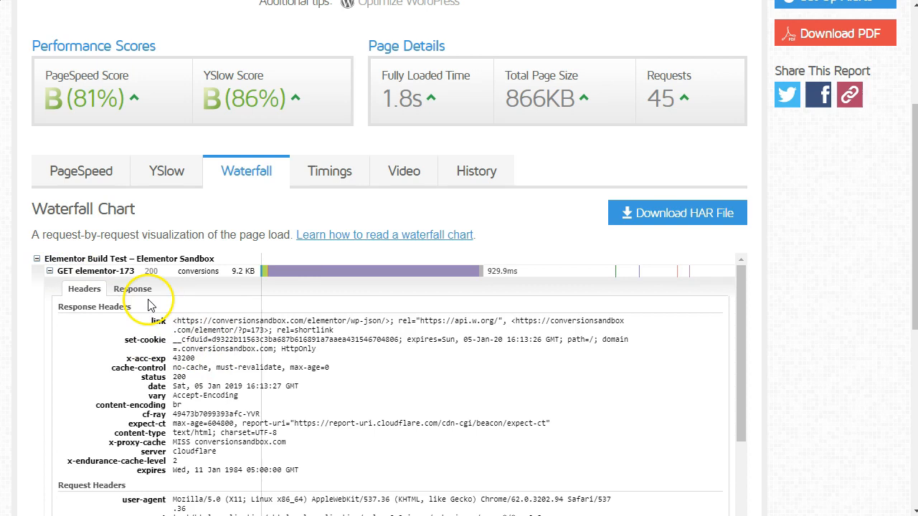
{"action": "left_click_drag", "start_coordinate": [326, 422], "coordinate": [410, 417]}
{"action": "left_click", "coordinate": [411, 417]}
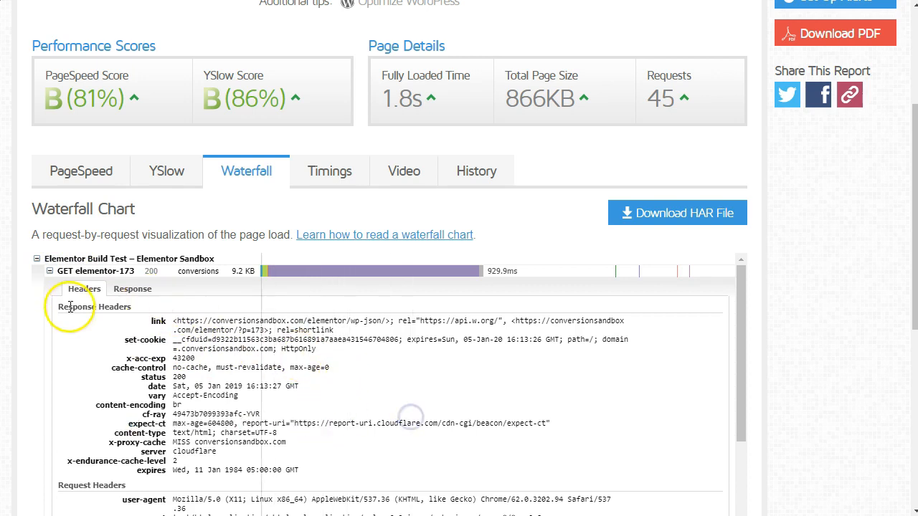
{"action": "left_click", "coordinate": [50, 271]}
{"action": "scroll", "coordinate": [631, 351], "scroll_direction": "down", "scroll_amount": 3}
{"action": "scroll", "coordinate": [633, 354], "scroll_direction": "down", "scroll_amount": 6}
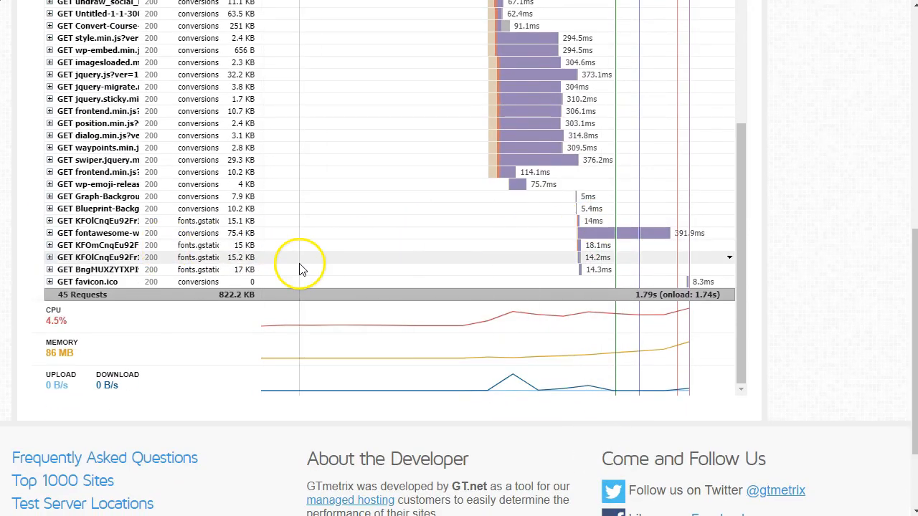
{"action": "scroll", "coordinate": [299, 266], "scroll_direction": "up", "scroll_amount": 15}
Step: Re-test the page in GTmetrix and record 2 for Speed Test 3 and 1.6 for Speed Test 4 in the Elementor column
{"action": "left_click", "coordinate": [818, 85]}
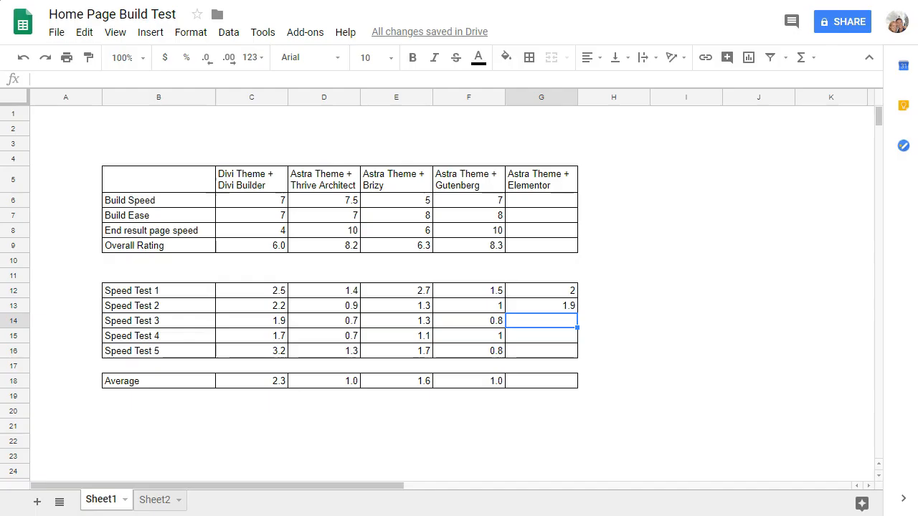
{"action": "type", "text": "2"}
{"action": "key", "text": "Return"}
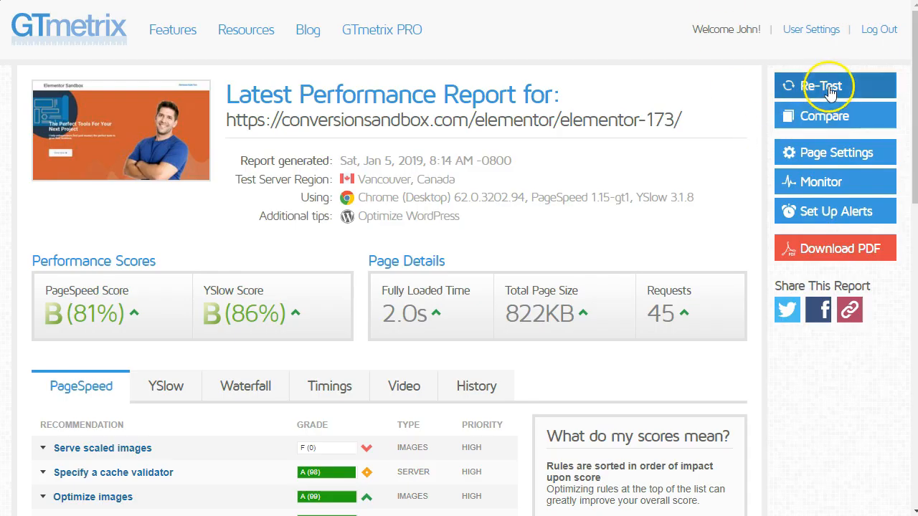
{"action": "left_click", "coordinate": [825, 83]}
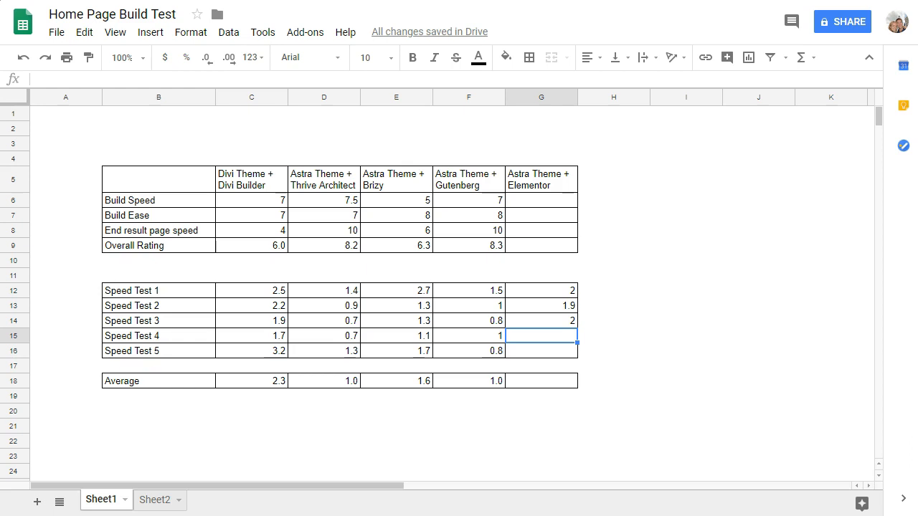
{"action": "type", "text": "1.6"}
{"action": "key", "text": "Return"}
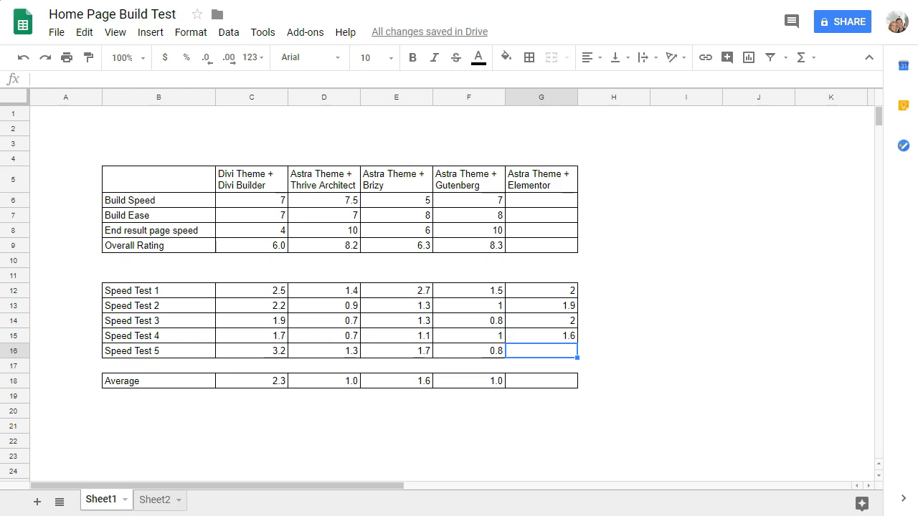
Step: Enter 1.5 for Speed Test 5 and copy the Gutenberg column's average formula into the Elementor column
{"action": "type", "text": "1.5"}
{"action": "key", "text": "Return"}
{"action": "key", "text": "Down"}
{"action": "key", "text": "Left"}
{"action": "key", "text": "ctrl+c"}
{"action": "key", "text": "Right"}
{"action": "key", "text": "ctrl+v"}
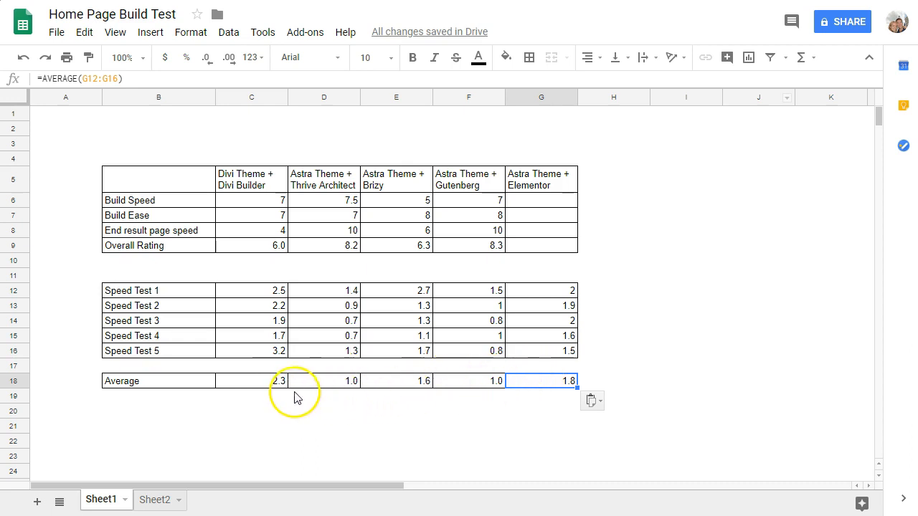
Step: Compare the average speeds of the Divi and Brizy columns with the Elementor column
{"action": "left_click", "coordinate": [258, 383]}
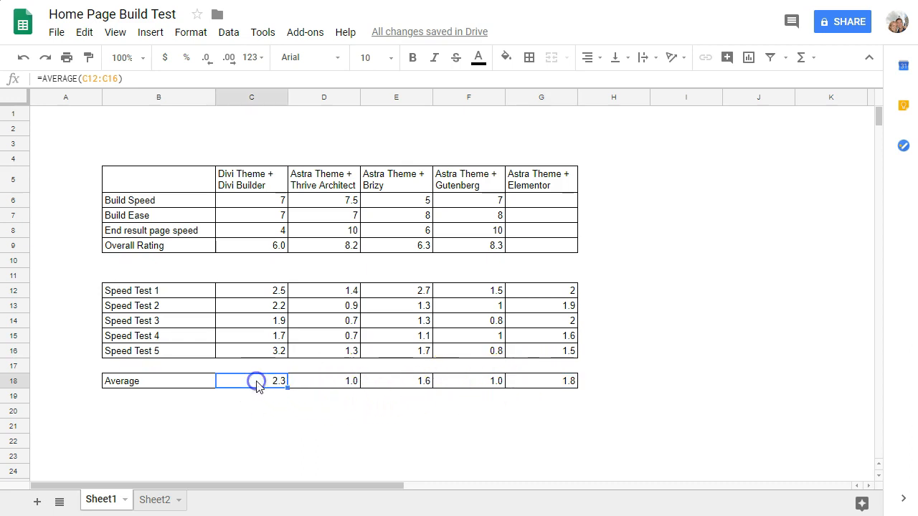
{"action": "left_click", "coordinate": [398, 381]}
{"action": "left_click", "coordinate": [404, 183]}
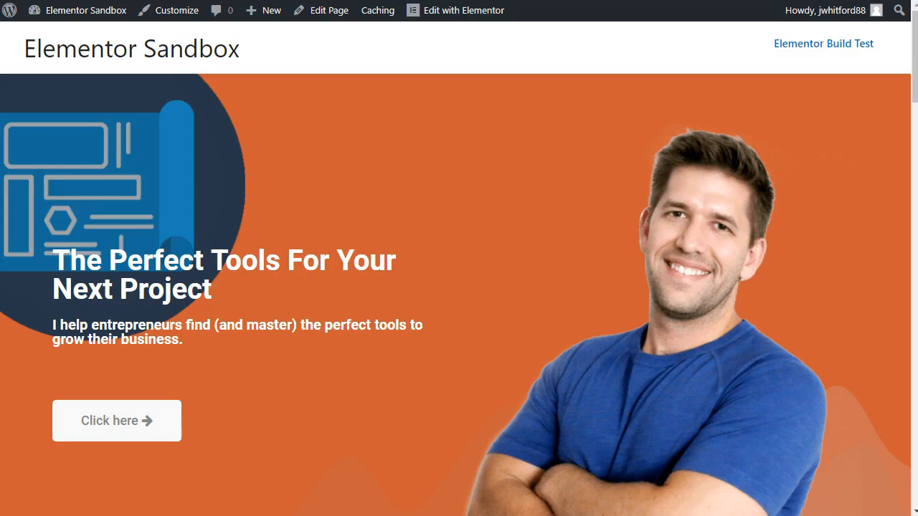
Step: Review the finished Elementor homepage from the hero section down to the footer, including the latest posts and chart sections
{"action": "scroll", "coordinate": [406, 207], "scroll_direction": "down", "scroll_amount": 10}
{"action": "scroll", "coordinate": [459, 203], "scroll_direction": "down", "scroll_amount": 10}
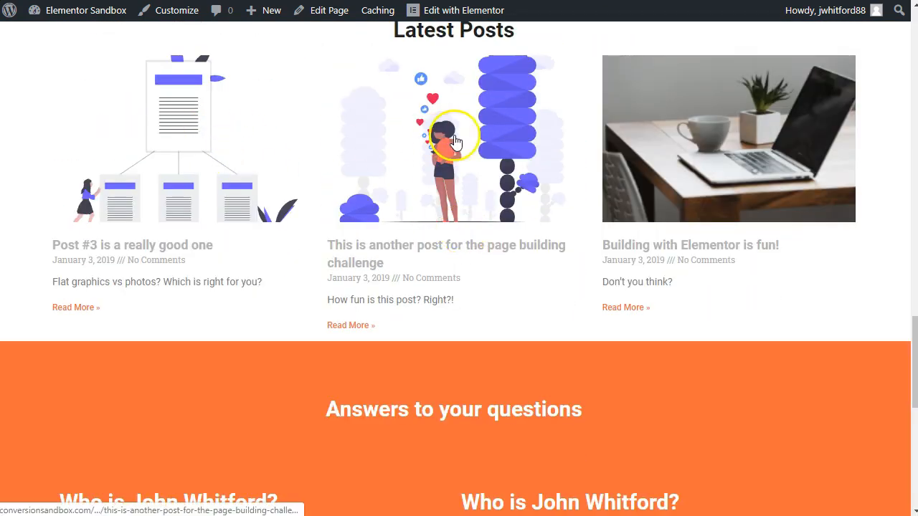
{"action": "scroll", "coordinate": [379, 205], "scroll_direction": "down", "scroll_amount": 8}
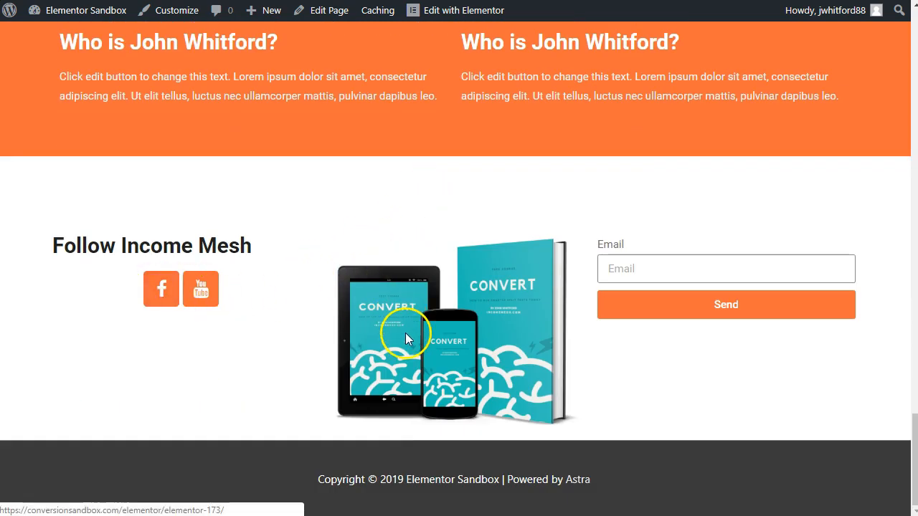
{"action": "scroll", "coordinate": [451, 241], "scroll_direction": "up", "scroll_amount": 5}
{"action": "scroll", "coordinate": [435, 196], "scroll_direction": "up", "scroll_amount": 15}
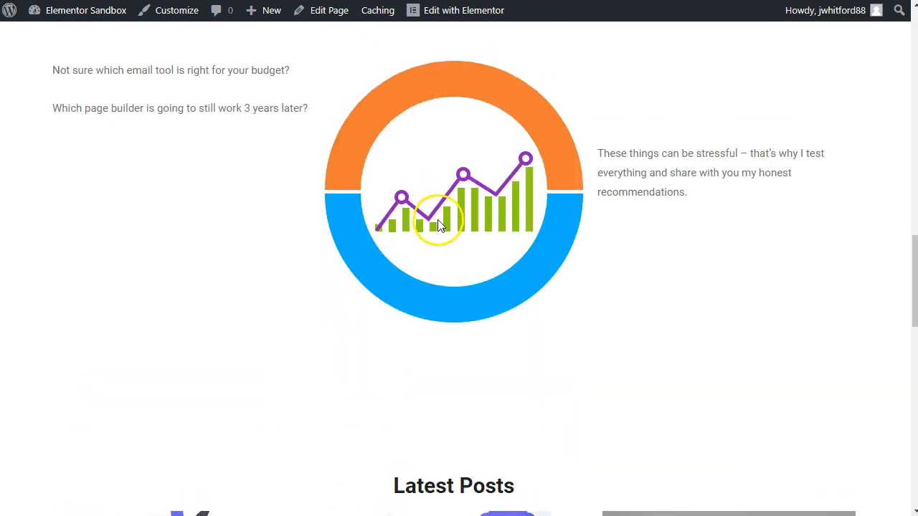
{"action": "scroll", "coordinate": [432, 229], "scroll_direction": "down", "scroll_amount": 8}
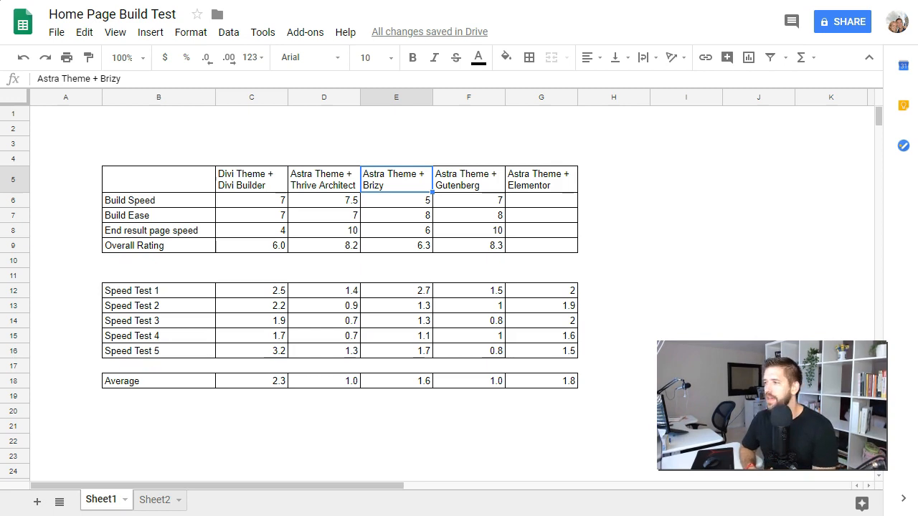
Step: Rate Elementor 8 for Build Speed and 8 for Build Ease in the ratings table
{"action": "left_click", "coordinate": [550, 207]}
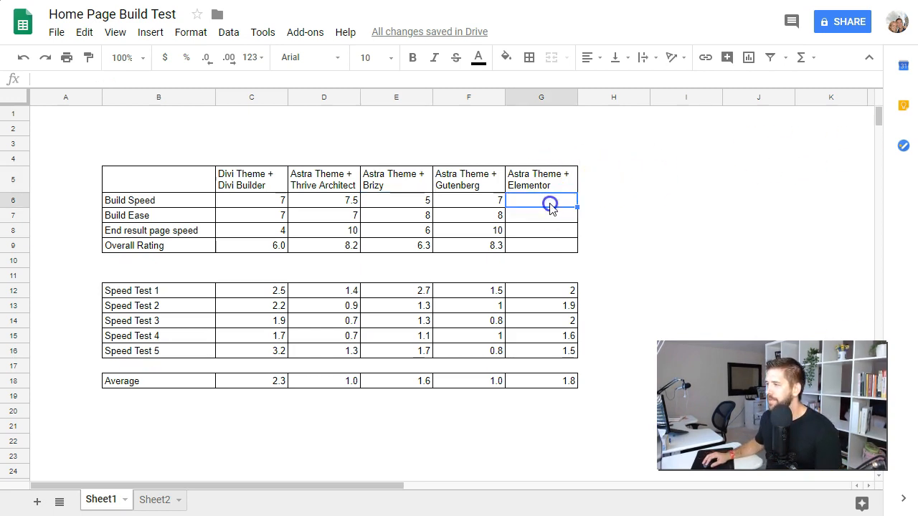
{"action": "type", "text": "8"}
{"action": "key", "text": "Return"}
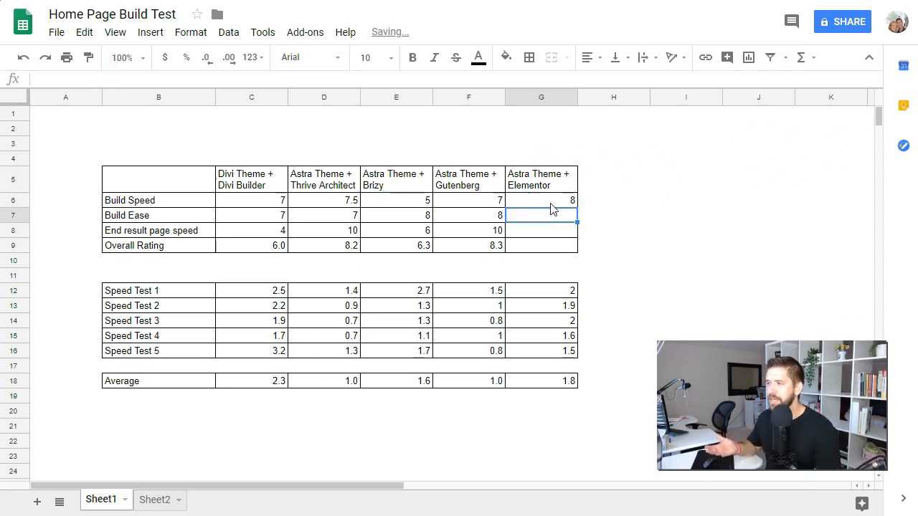
{"action": "left_click", "coordinate": [551, 206]}
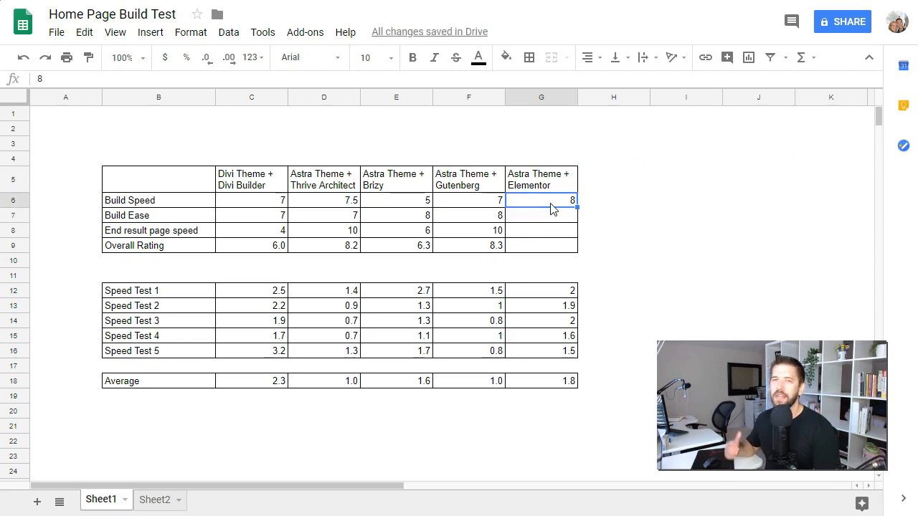
{"action": "key", "text": "Down"}
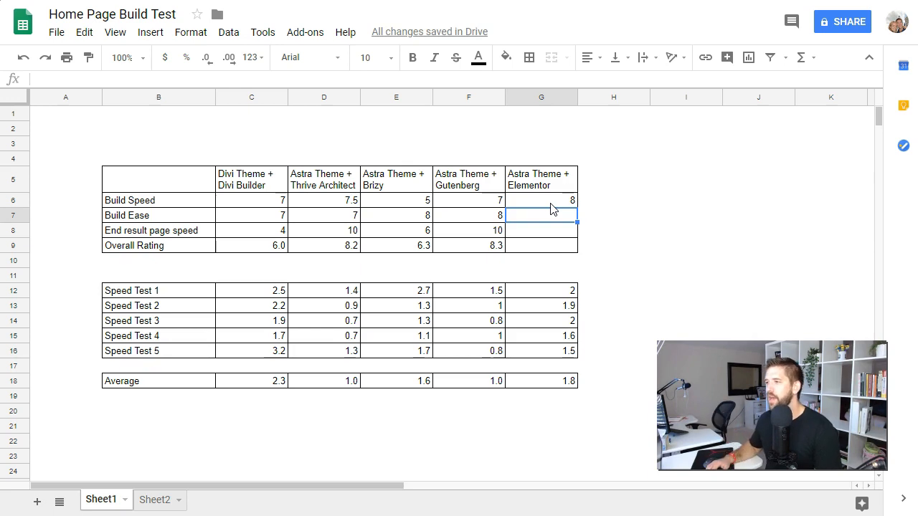
{"action": "type", "text": "8"}
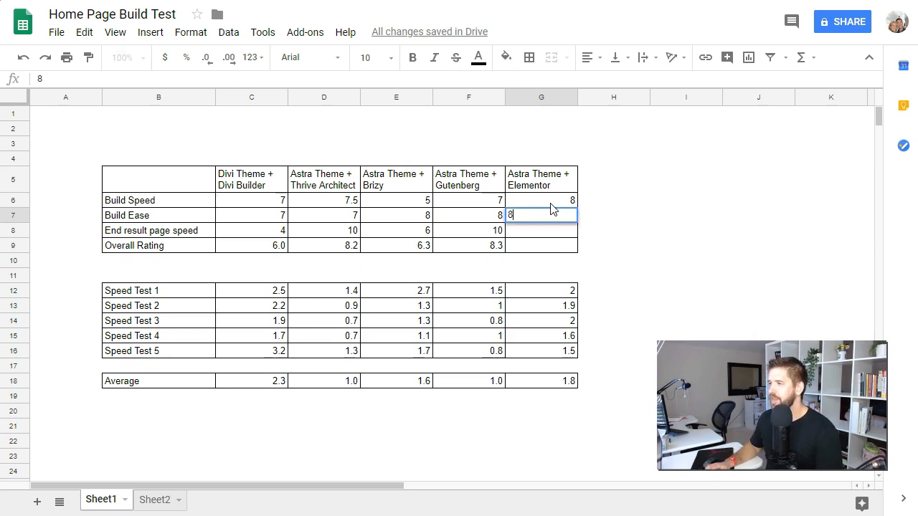
{"action": "key", "text": "Return"}
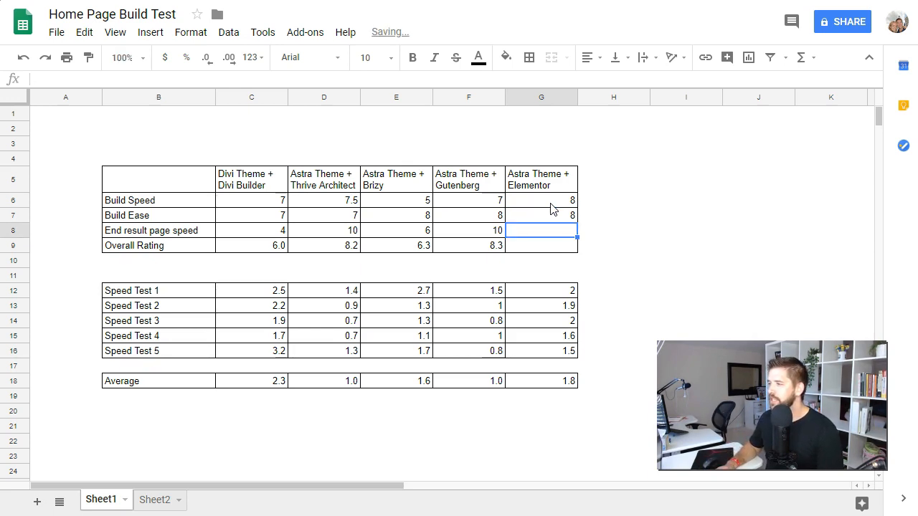
Step: Compare the other builders' page speed ratings and speed test results with those in the Elementor column
{"action": "key", "text": "Left"}
{"action": "key", "text": "Left"}
{"action": "key", "text": "Left"}
{"action": "key", "text": "Left"}
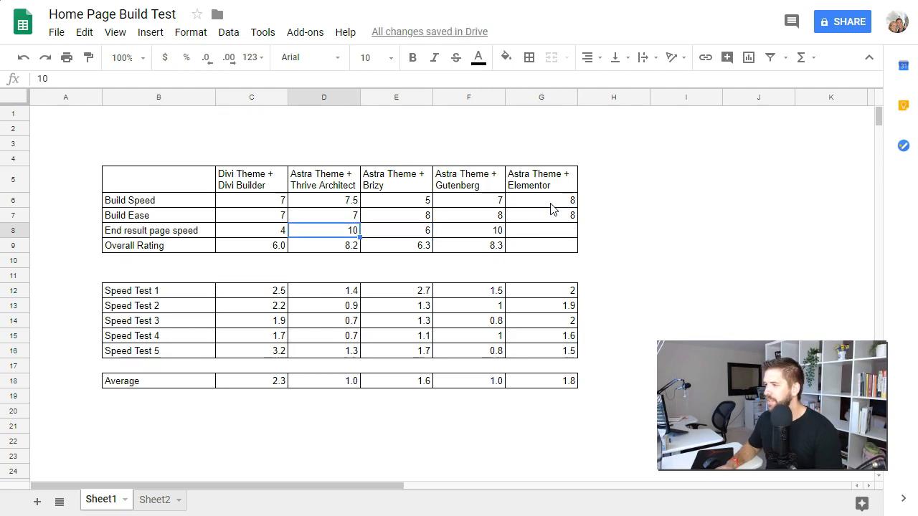
{"action": "key", "text": "Down"}
{"action": "key", "text": "Down"}
{"action": "key", "text": "Down"}
{"action": "key", "text": "Down"}
{"action": "key", "text": "Down"}
{"action": "key", "text": "Down"}
{"action": "key", "text": "Down"}
{"action": "key", "text": "Down"}
{"action": "key", "text": "Down"}
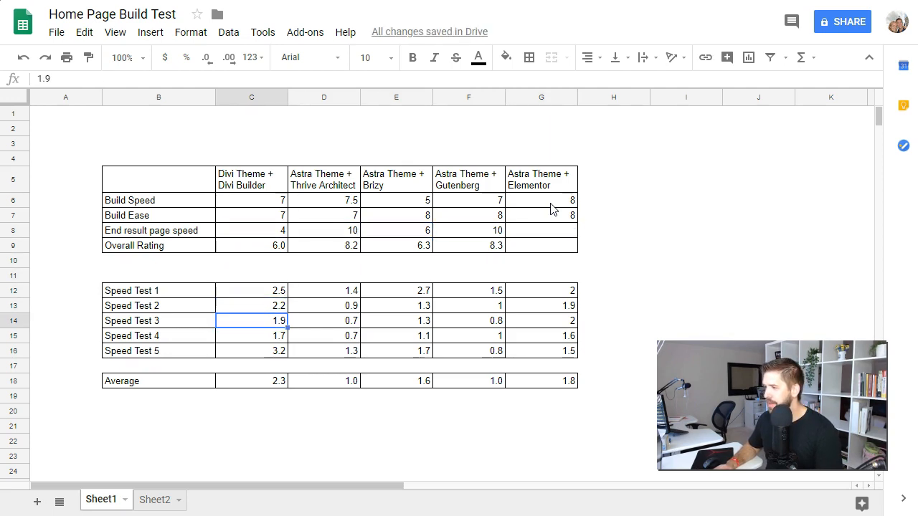
{"action": "key", "text": "Right"}
{"action": "key", "text": "Right"}
{"action": "key", "text": "Right"}
{"action": "key", "text": "Up"}
{"action": "key", "text": "Right"}
{"action": "key", "text": "Up"}
{"action": "key", "text": "Up"}
{"action": "key", "text": "Up"}
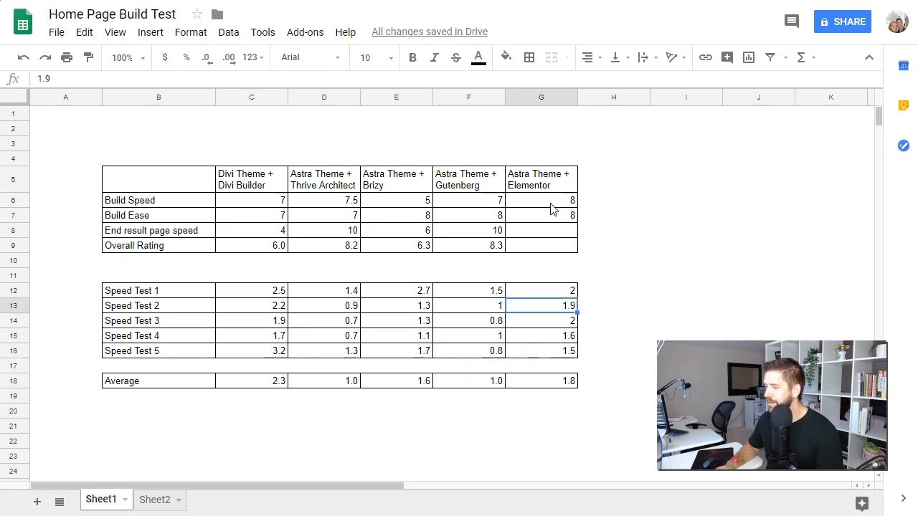
Step: Enter 6 as the Elementor column's End result page speed rating
{"action": "key", "text": "Up"}
{"action": "key", "text": "Up"}
{"action": "key", "text": "Up"}
{"action": "key", "text": "Up"}
{"action": "key", "text": "Up"}
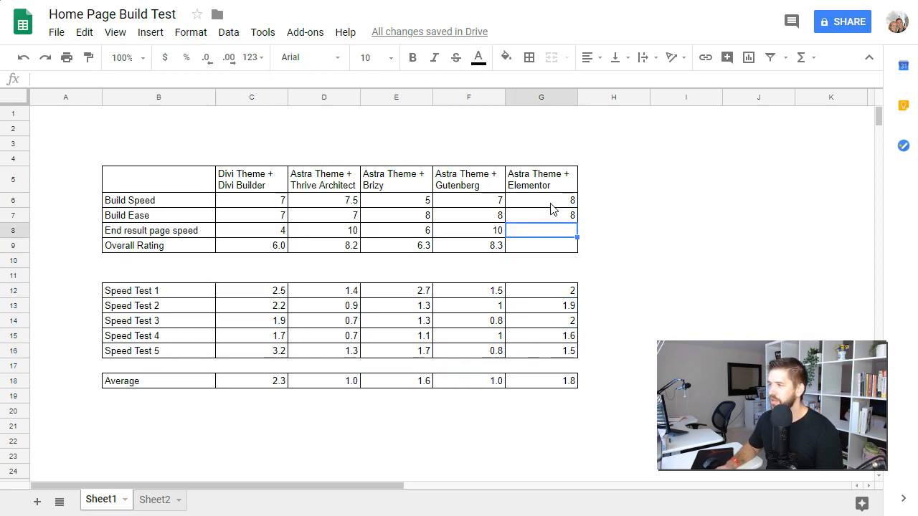
{"action": "type", "text": "6"}
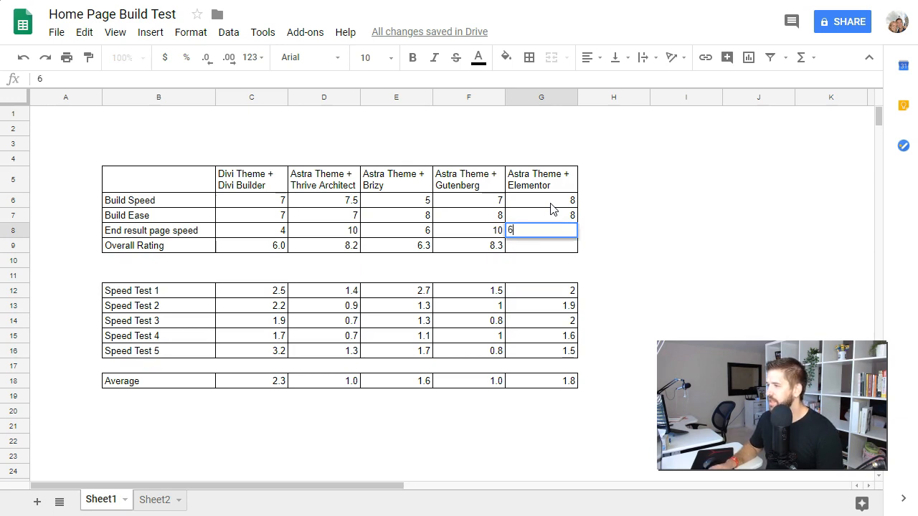
{"action": "key", "text": "Return"}
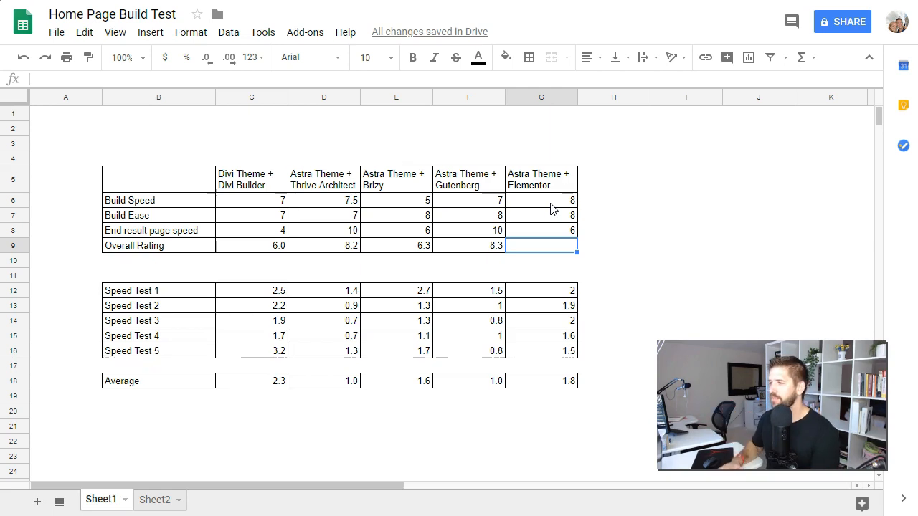
Step: Copy the Gutenberg column's Overall Rating average formula into the Elementor column's Overall Rating cell
{"action": "key", "text": "Left"}
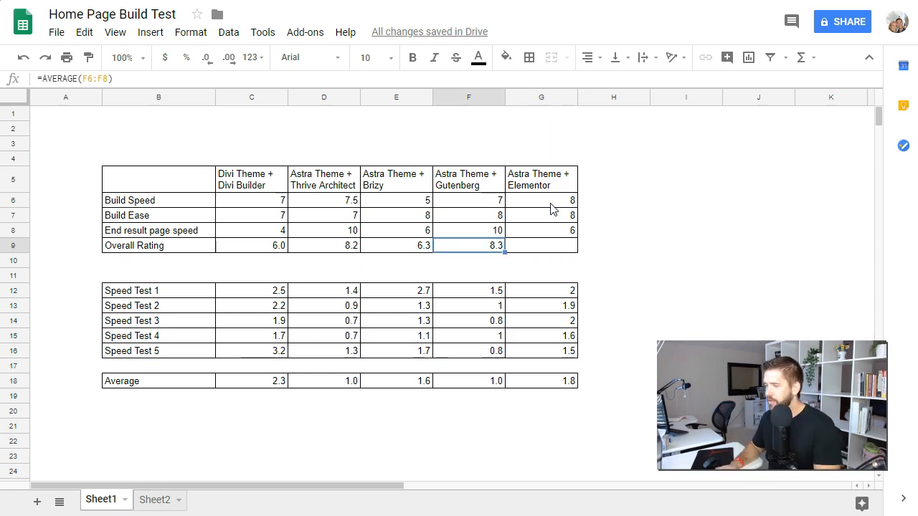
{"action": "key", "text": "ctrl+c"}
{"action": "key", "text": "Right"}
{"action": "key", "text": "ctrl+v"}
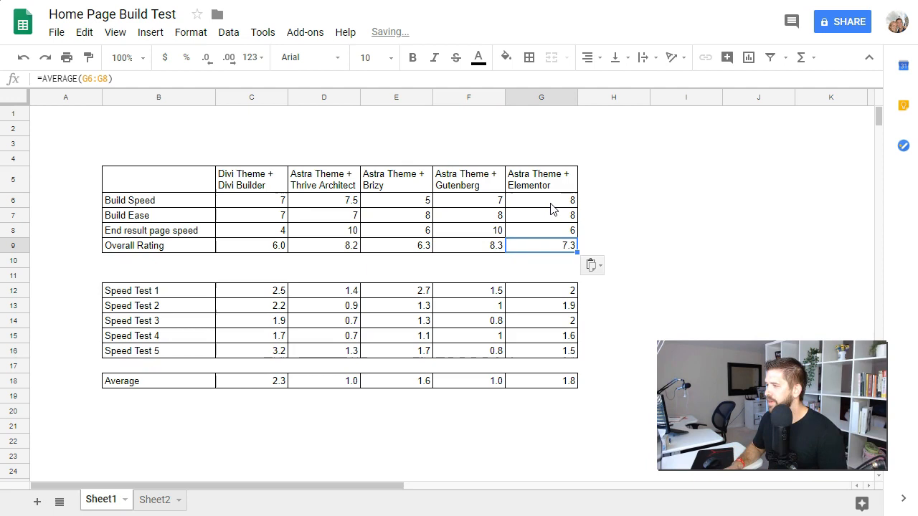